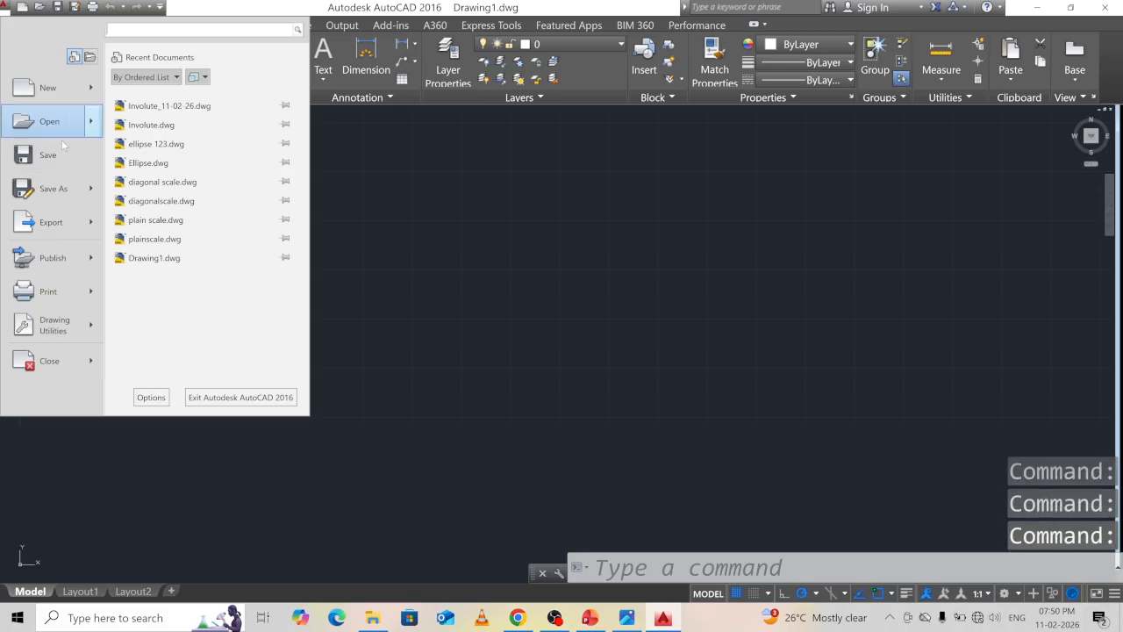
Save the drawing as Cycloid in the 1234 folder on the Desktop
{"action": "left_click", "coordinate": [52, 189]}
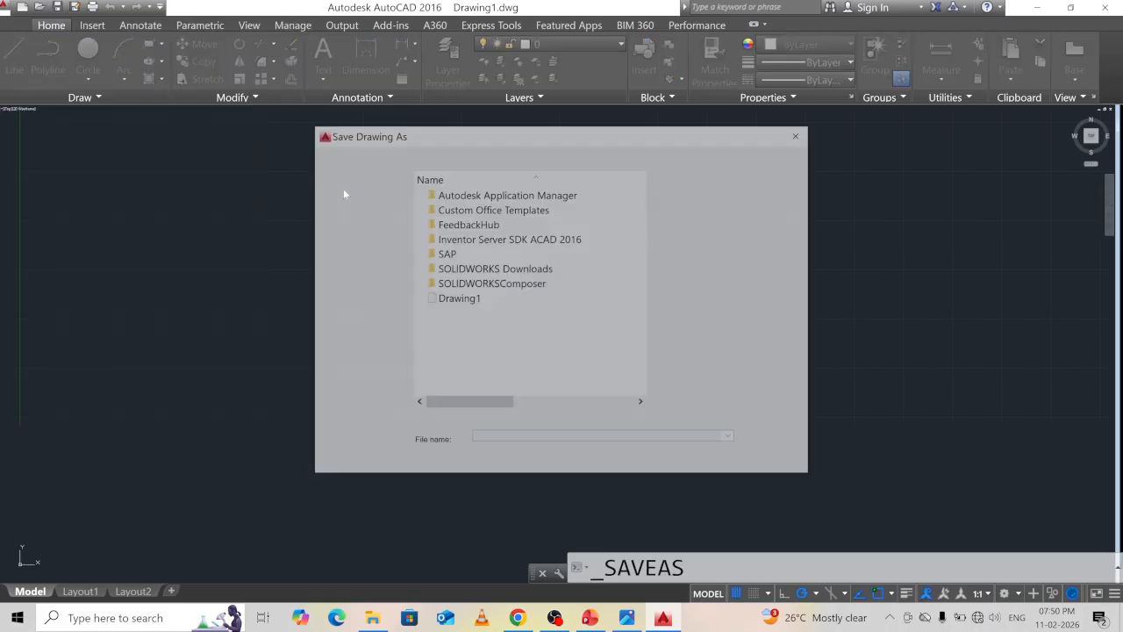
{"action": "left_click", "coordinate": [360, 277]}
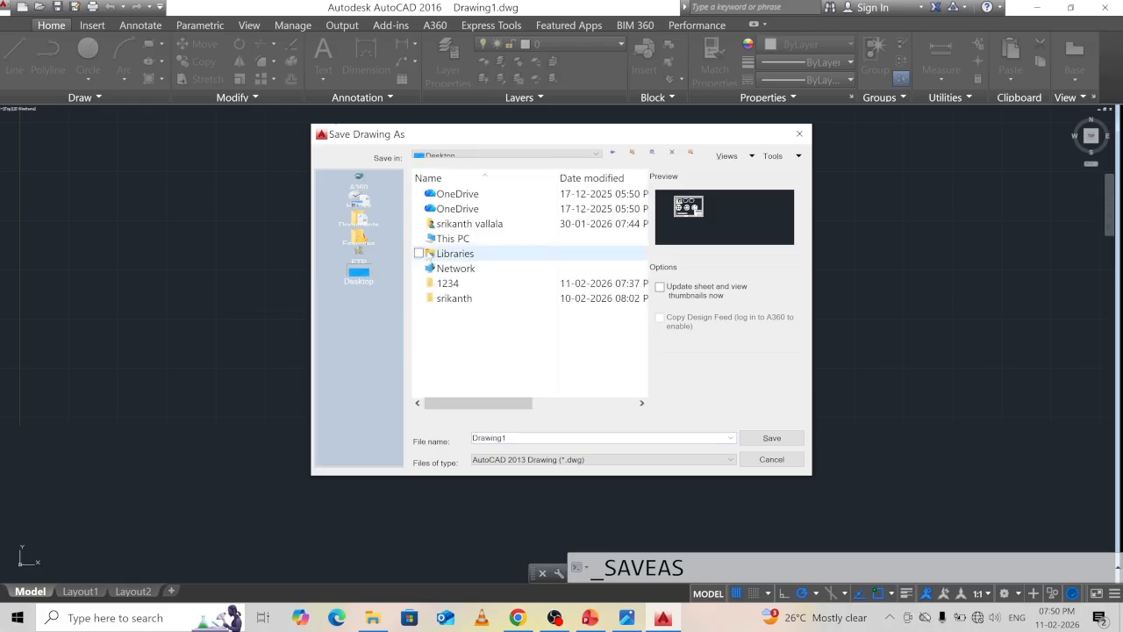
{"action": "double_click", "coordinate": [458, 281]}
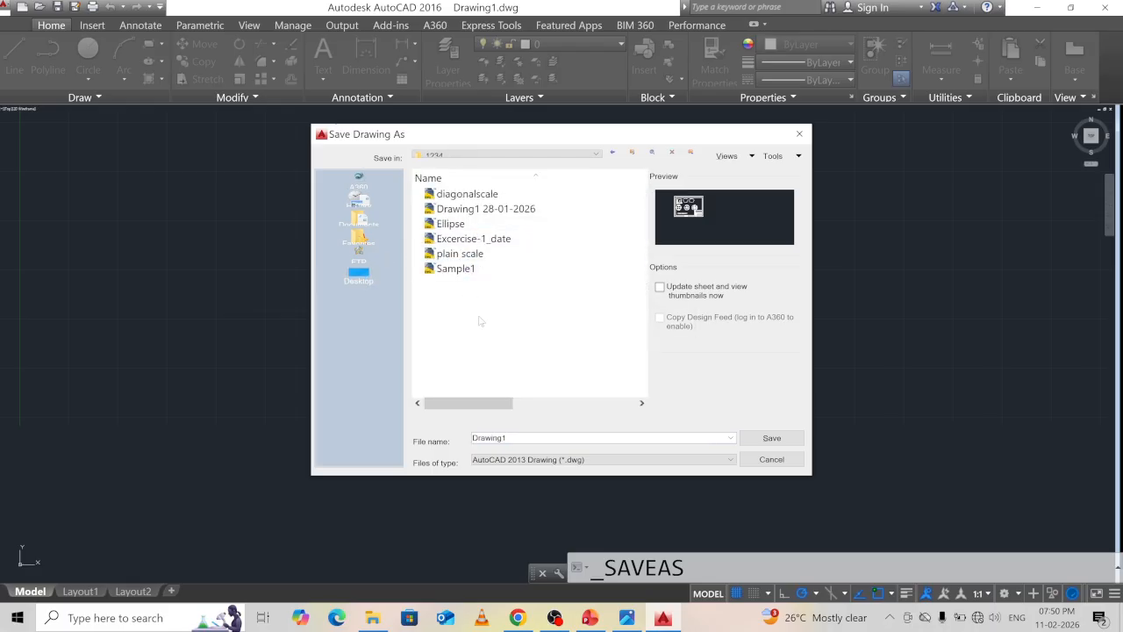
{"action": "double_click", "coordinate": [490, 438]}
{"action": "key", "text": "BackSpace"}
{"action": "left_click", "coordinate": [772, 438]}
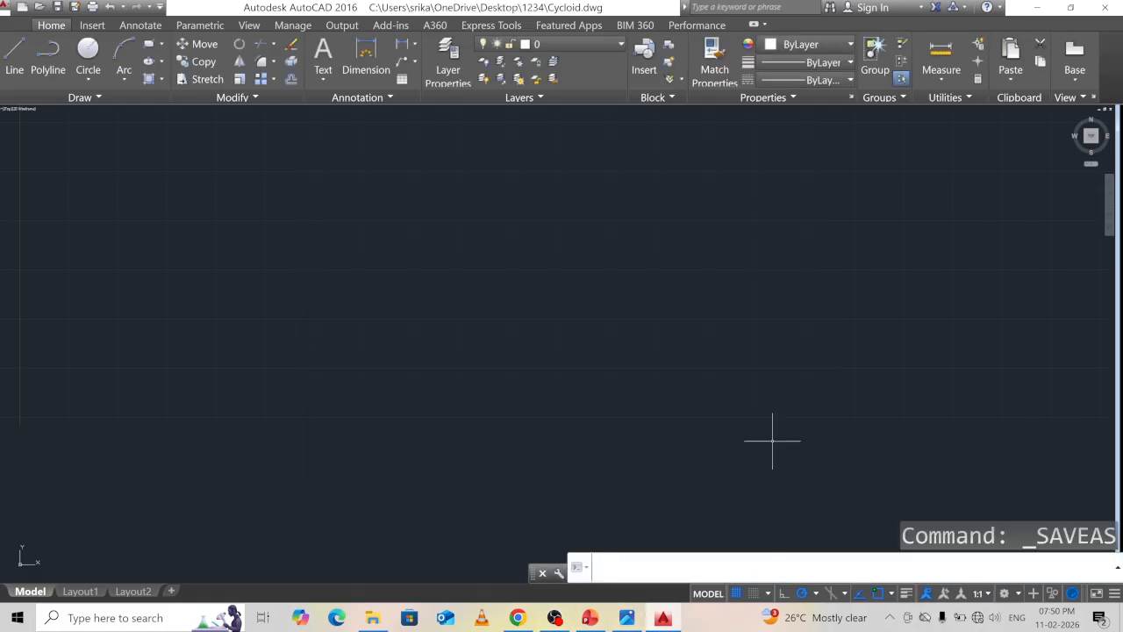
Configure the drawing units with length precision 0 and millimeters as the insertion scale
{"action": "type", "text": "units"}
{"action": "key", "text": "Return"}
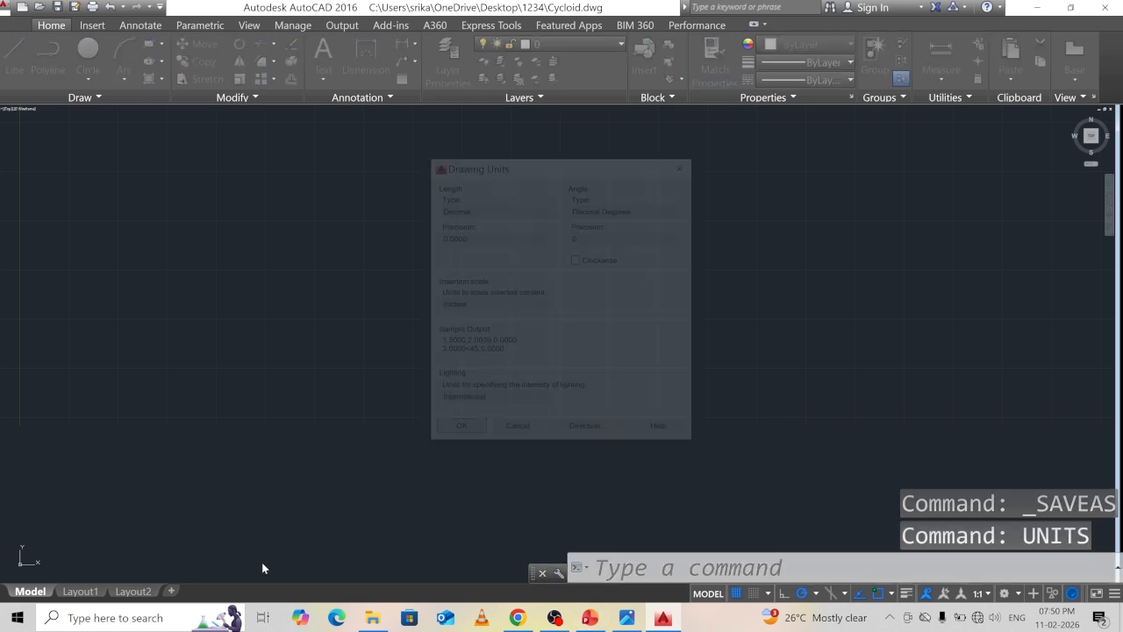
{"action": "left_click", "coordinate": [466, 237]}
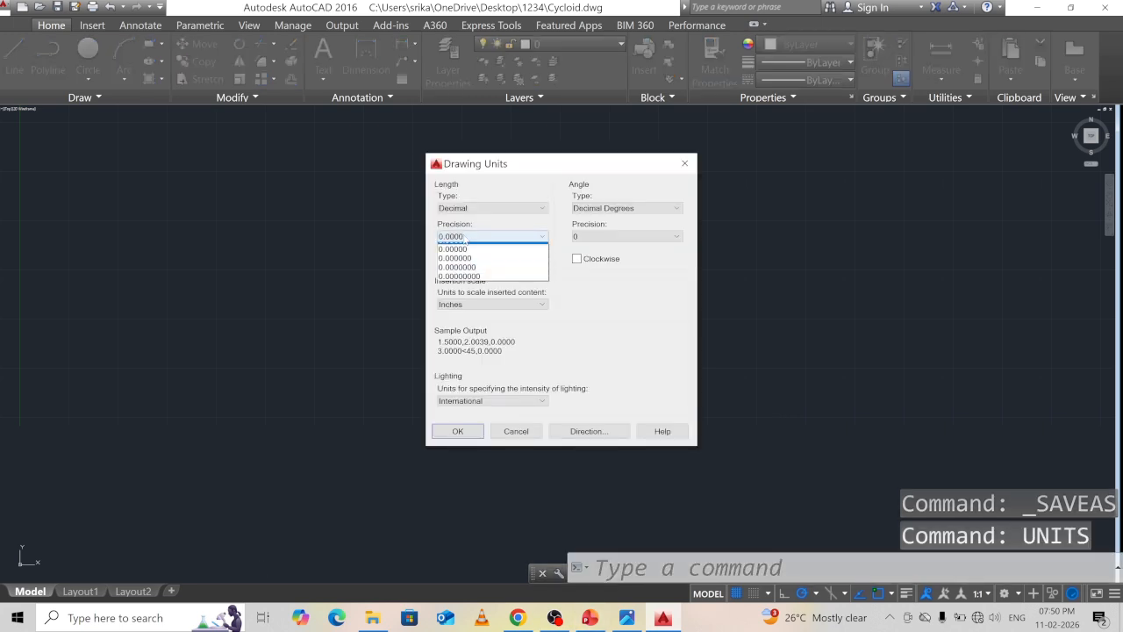
{"action": "left_click", "coordinate": [466, 247]}
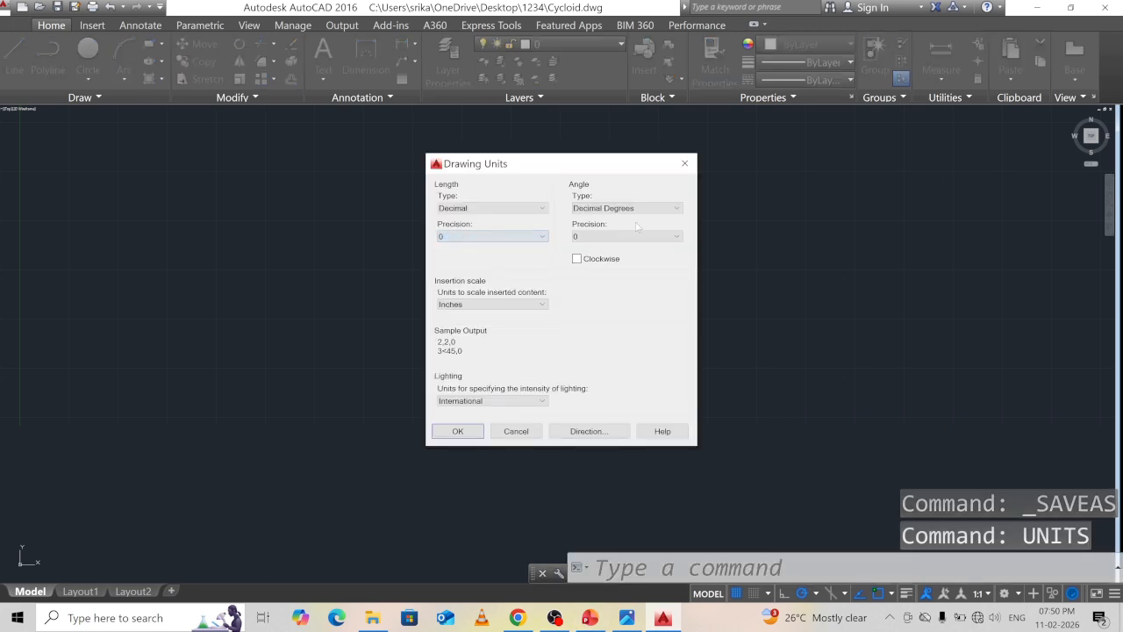
{"action": "left_click", "coordinate": [492, 303]}
{"action": "left_click", "coordinate": [470, 352]}
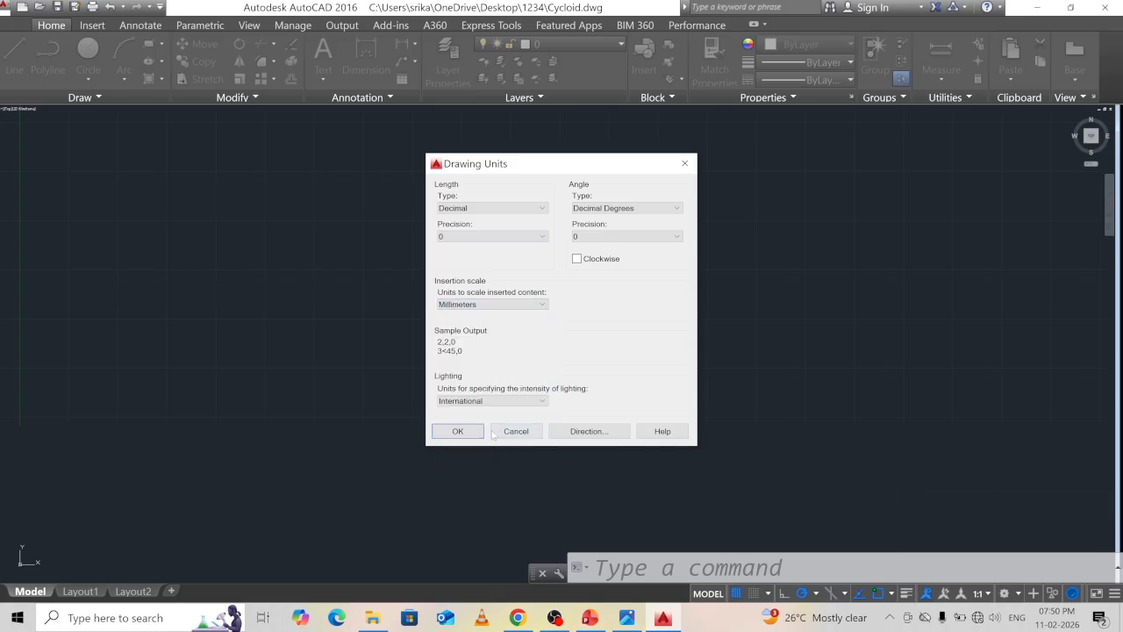
{"action": "left_click", "coordinate": [458, 431]}
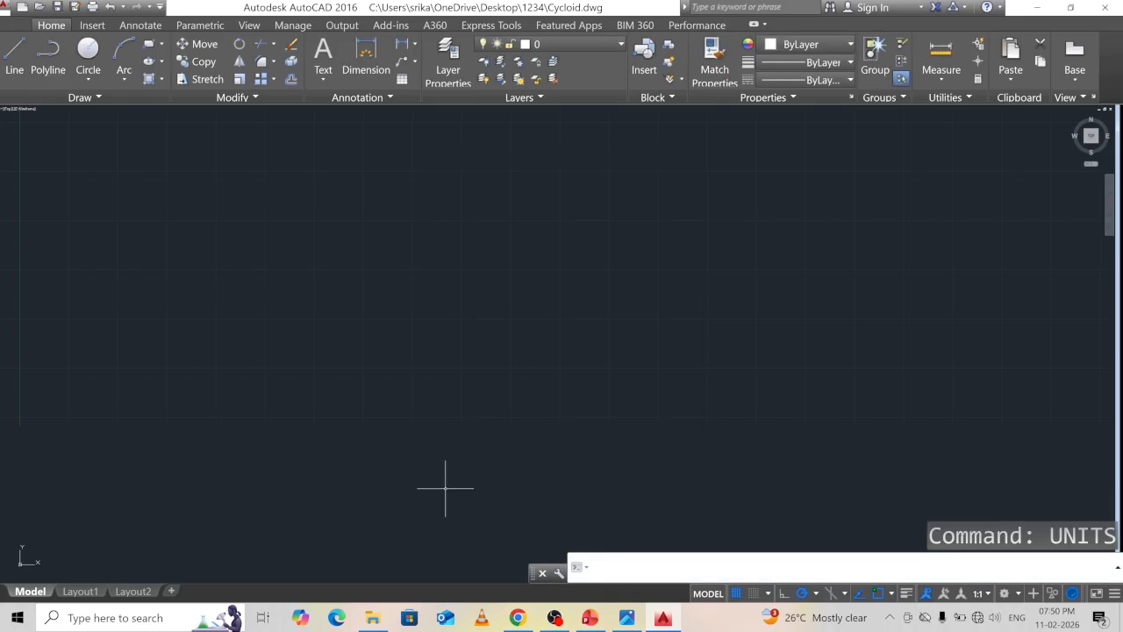
Modify the Standard dimension style, setting the arrow size to 4
{"action": "type", "text": "d"}
{"action": "key", "text": "Return"}
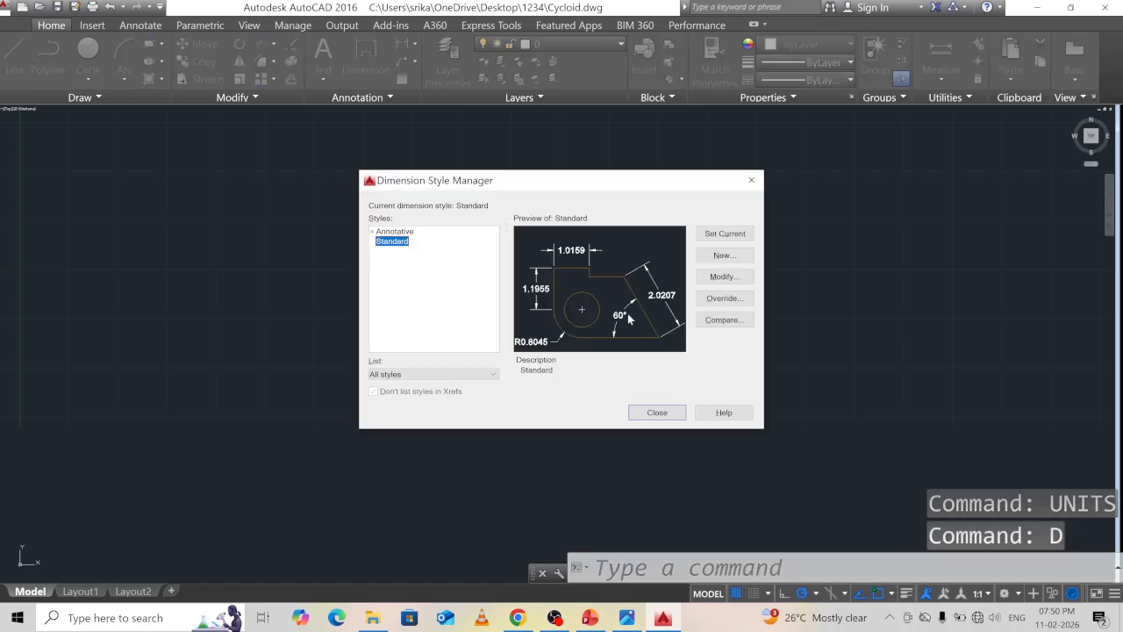
{"action": "left_click", "coordinate": [724, 277]}
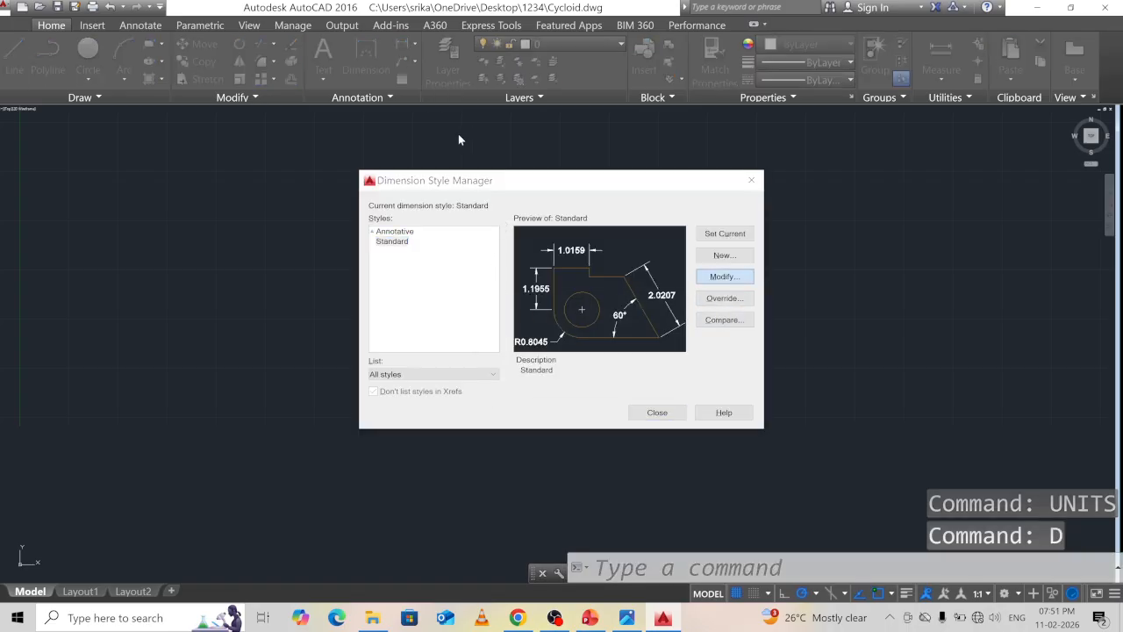
{"action": "left_click", "coordinate": [415, 154]}
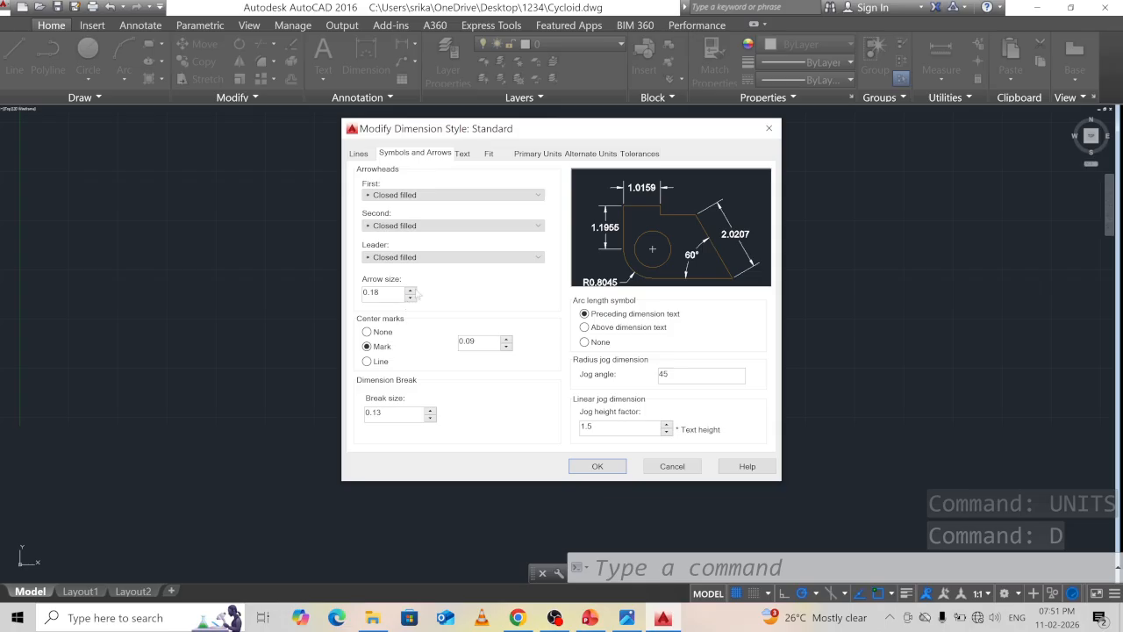
{"action": "double_click", "coordinate": [373, 292]}
{"action": "type", "text": "4"}
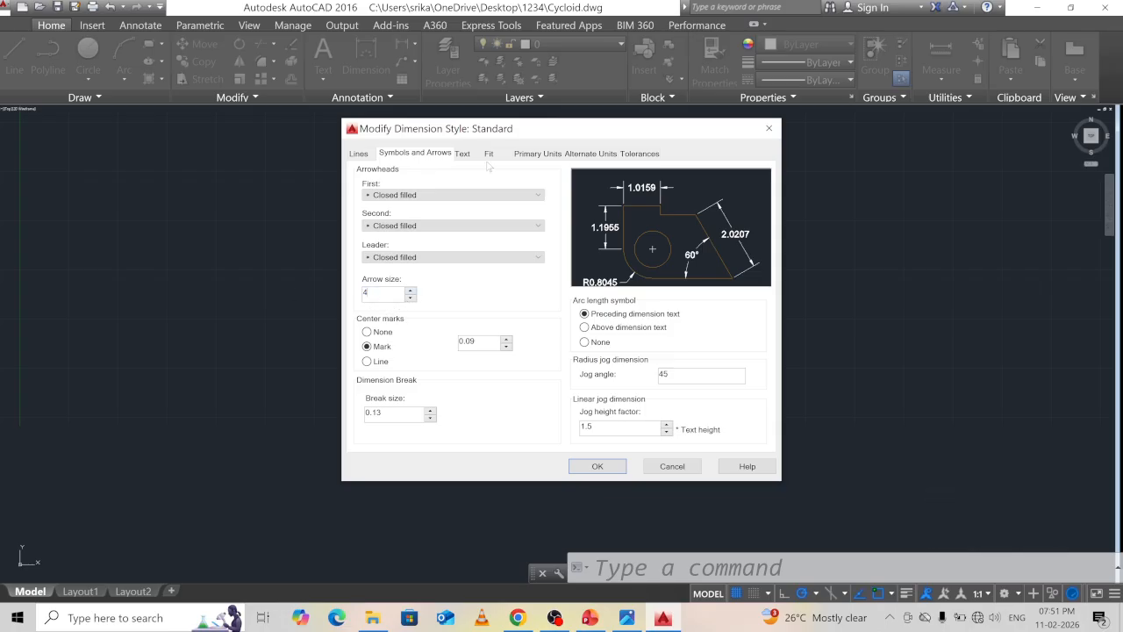
Set the dimension text height to 3 with ISO standard alignment and vertical placement Above
{"action": "left_click", "coordinate": [463, 154]}
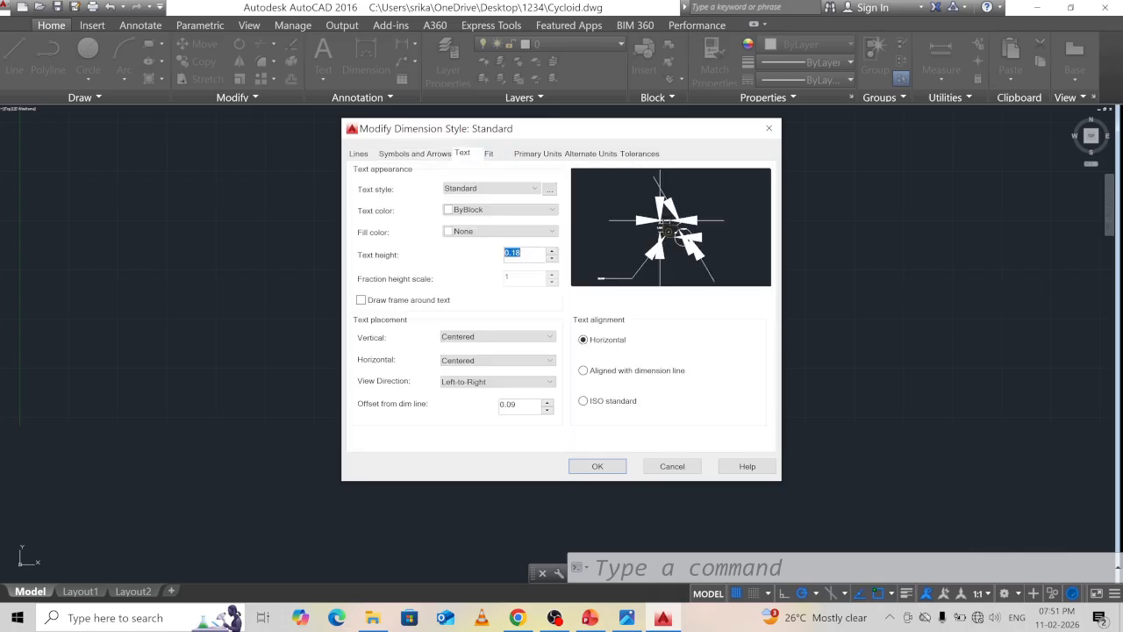
{"action": "type", "text": "3"}
{"action": "left_click", "coordinate": [608, 404]}
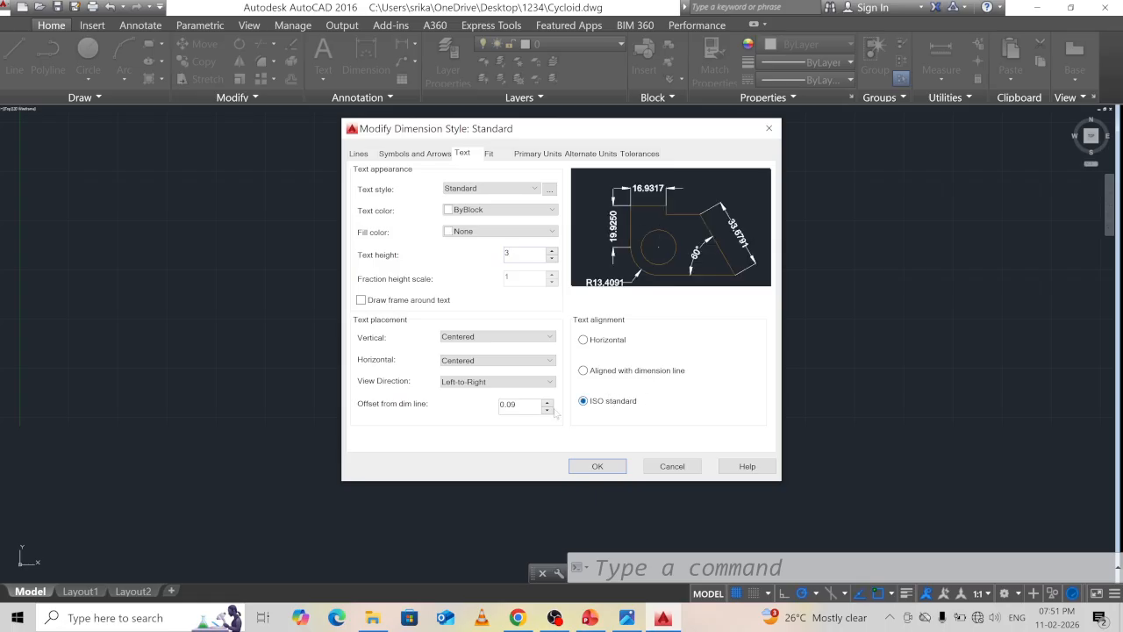
{"action": "left_click", "coordinate": [488, 337]}
{"action": "left_click", "coordinate": [465, 352]}
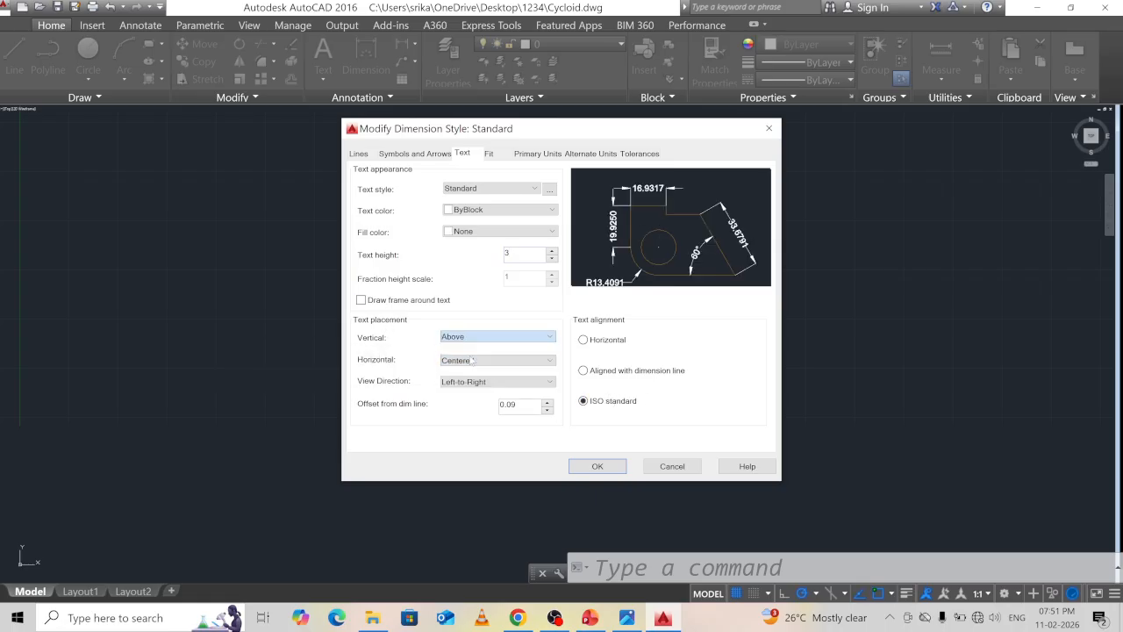
Set the linear dimension precision to 0.0 and apply the modified Standard dimension style
{"action": "left_click", "coordinate": [532, 153]}
{"action": "left_click", "coordinate": [478, 204]}
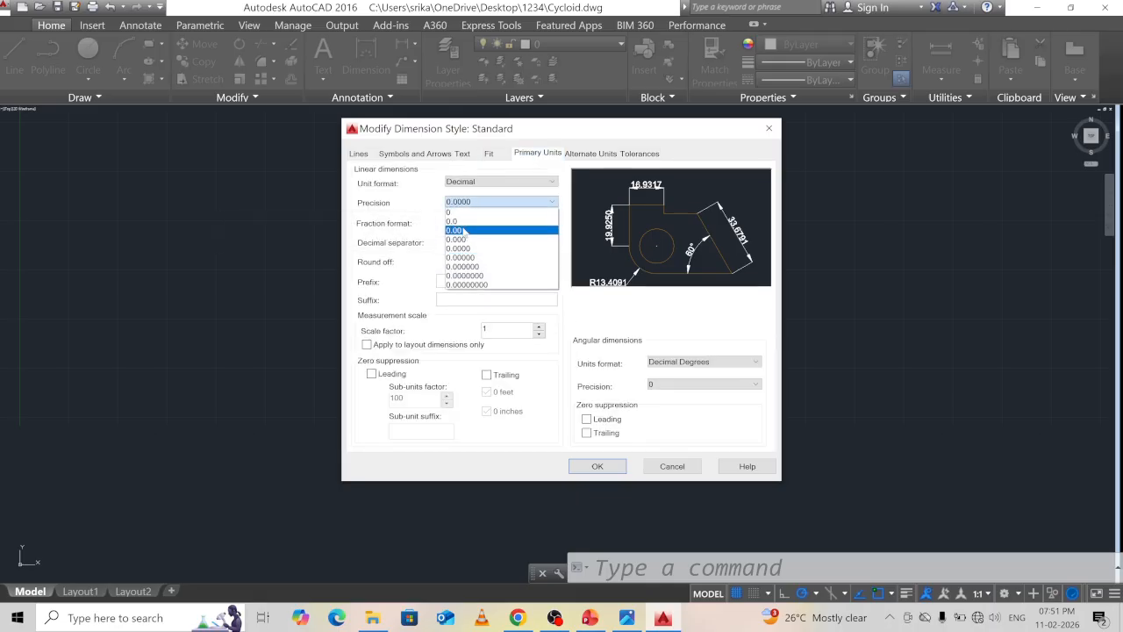
{"action": "left_click", "coordinate": [461, 221]}
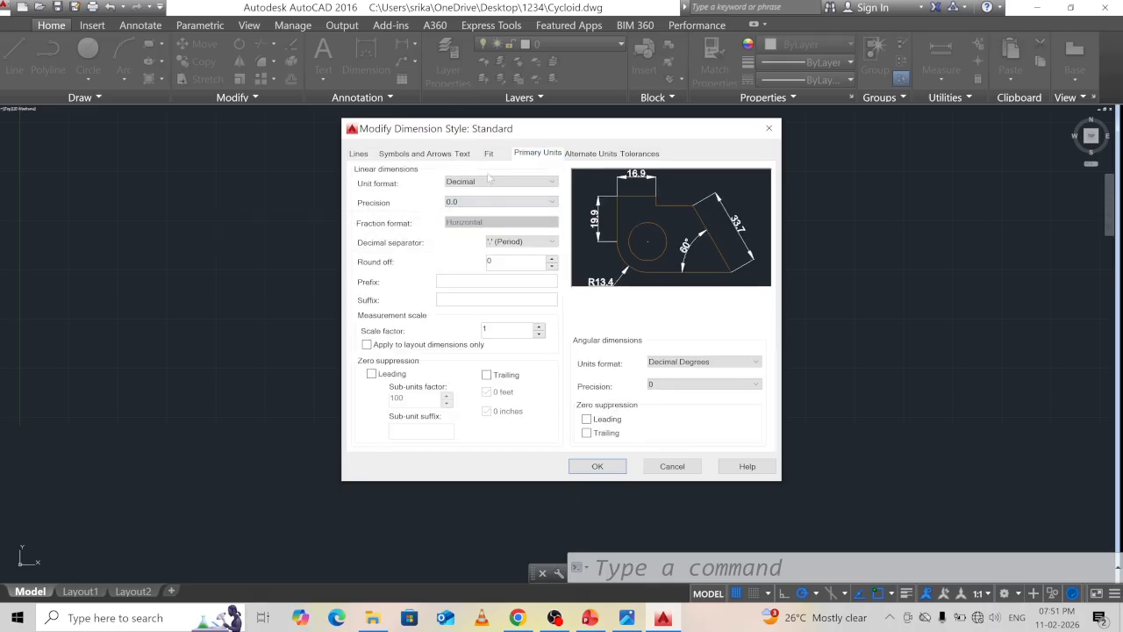
{"action": "left_click", "coordinate": [597, 466]}
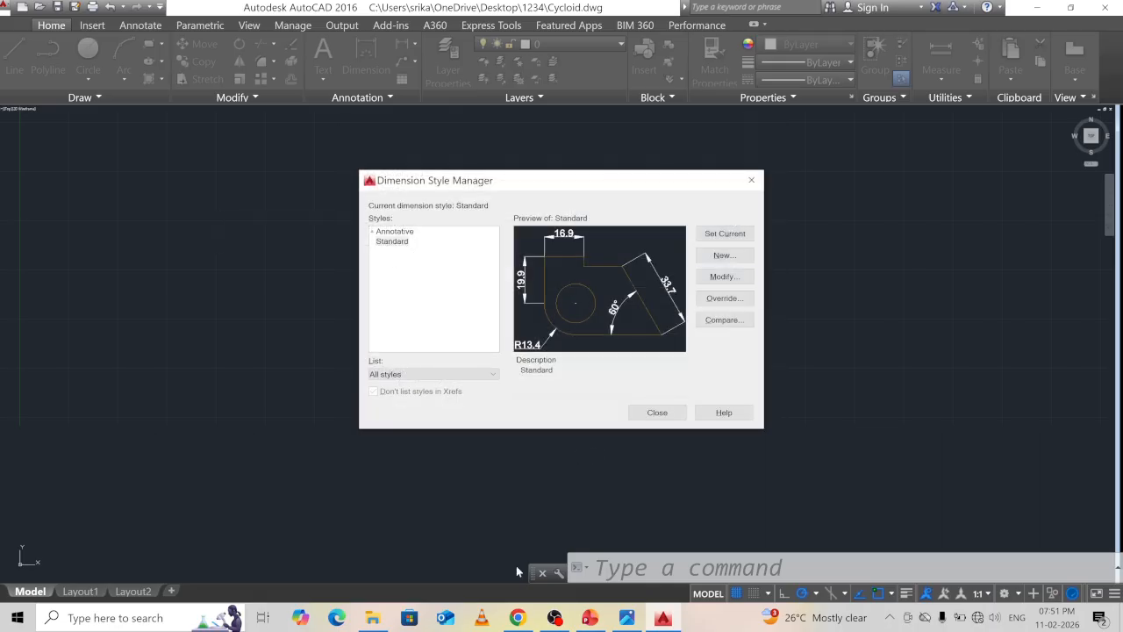
{"action": "left_click", "coordinate": [683, 415]}
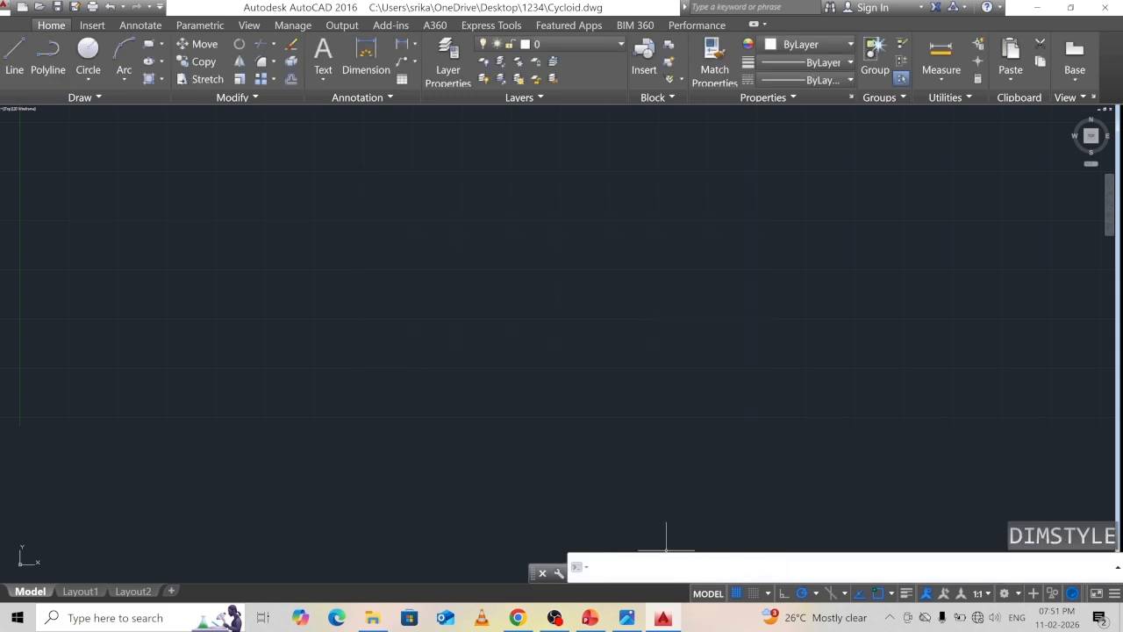
Set the model space limits from 0,0 to 297,210
{"action": "type", "text": "limits"}
{"action": "key", "text": "Return"}
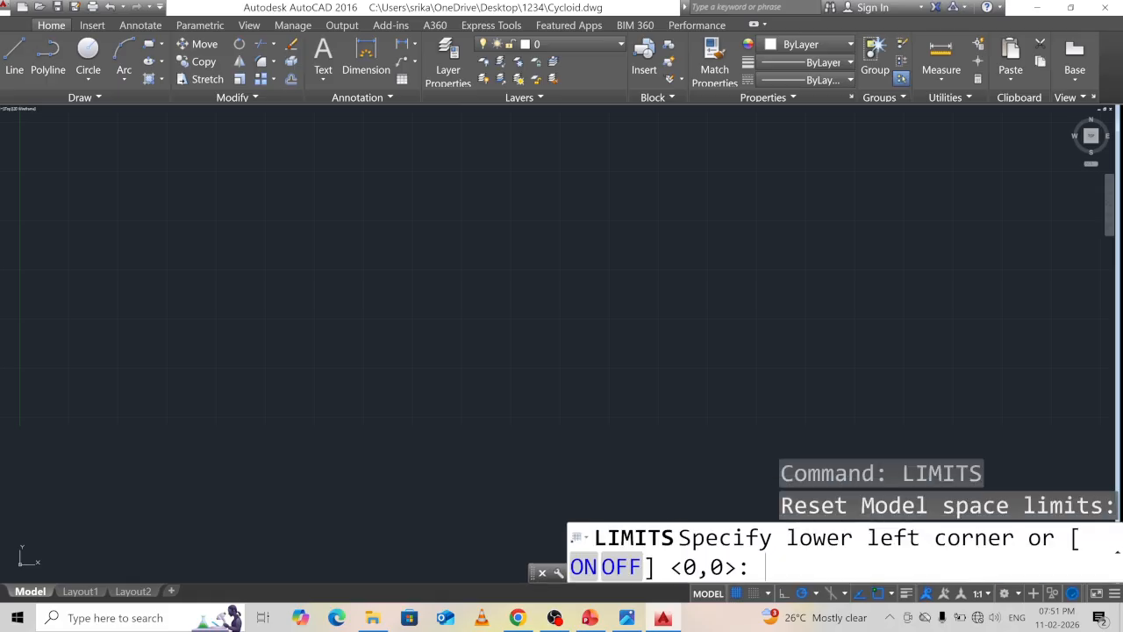
{"action": "type", "text": "0,0"}
{"action": "key", "text": "Return"}
{"action": "type", "text": "29"}
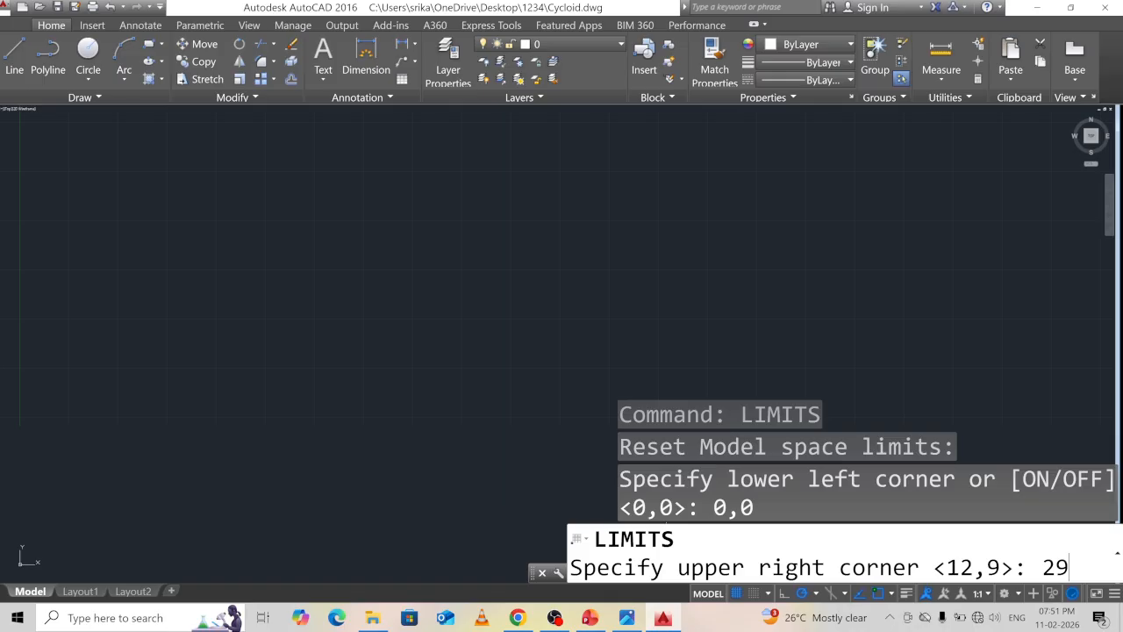
{"action": "type", "text": "7,210"}
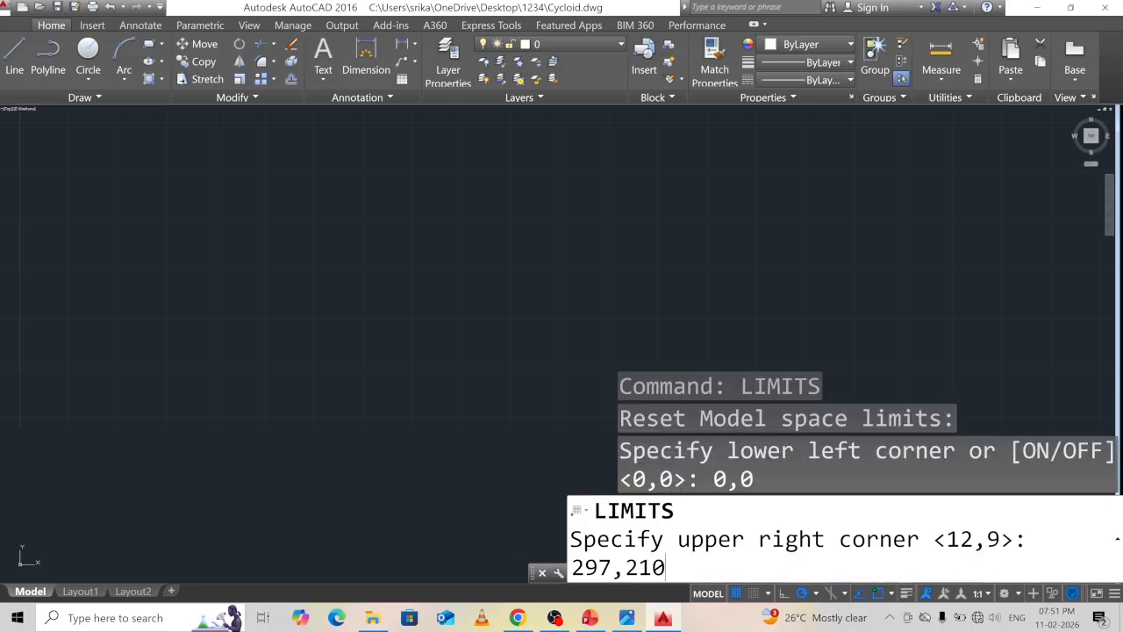
{"action": "key", "text": "Return"}
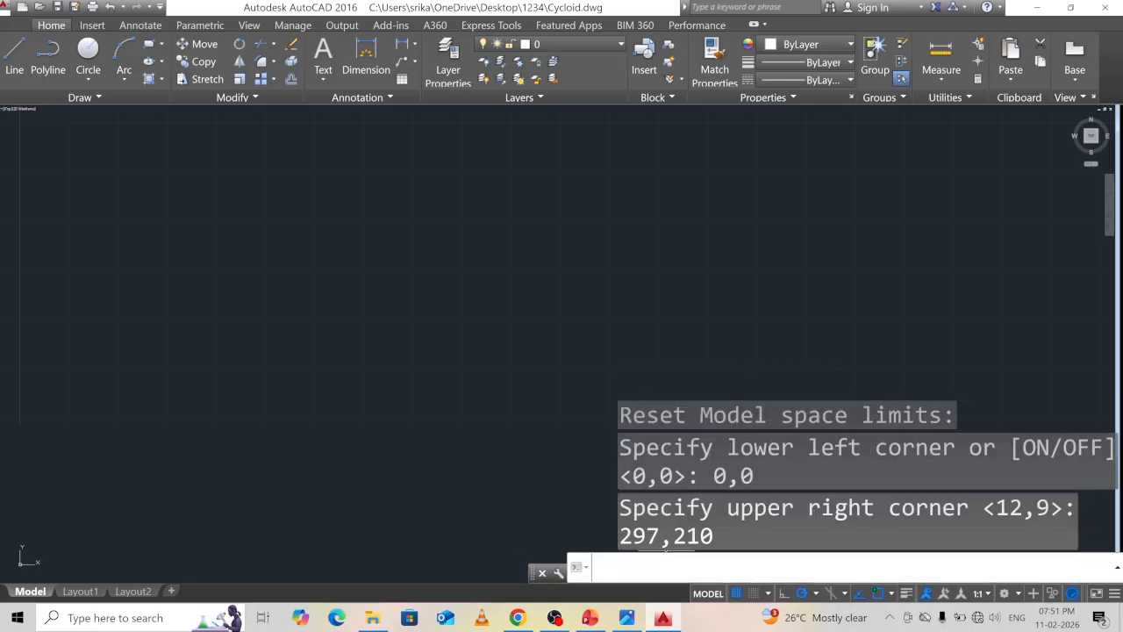
Set the UCS icon to the Noorigin option so it stays off the origin
{"action": "type", "text": "ucsicon"}
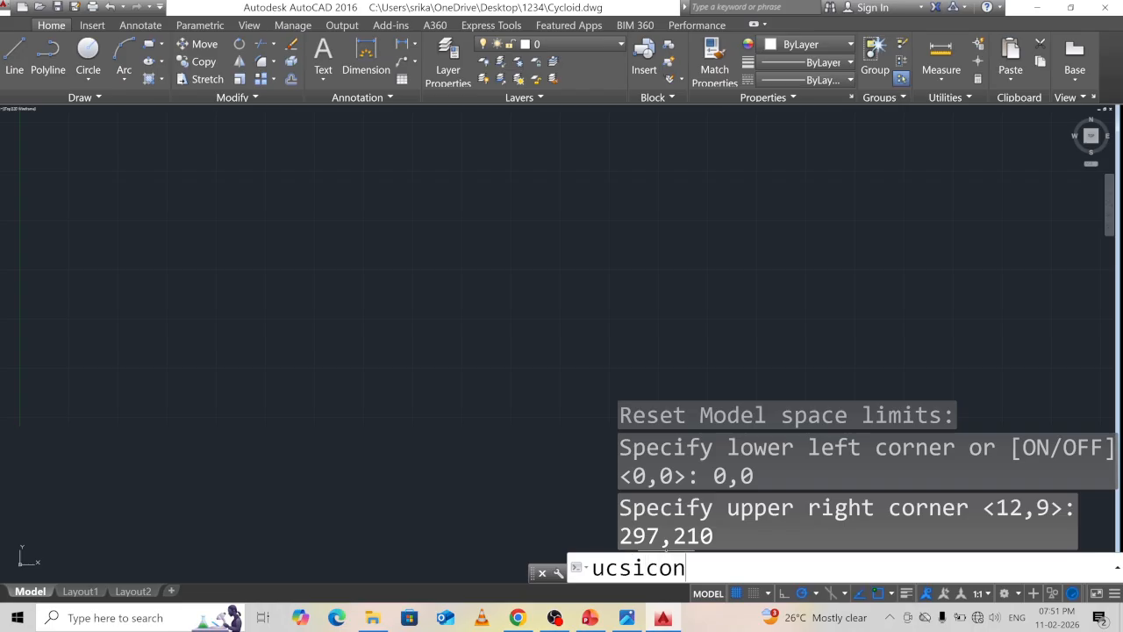
{"action": "key", "text": "Return"}
{"action": "type", "text": "n"}
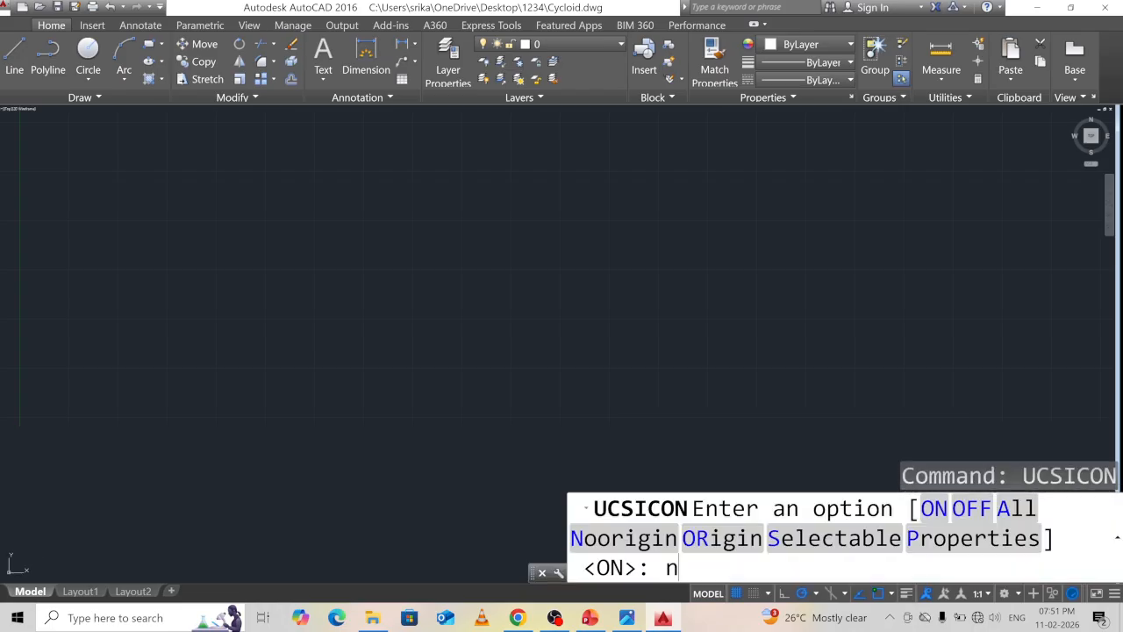
{"action": "key", "text": "Return"}
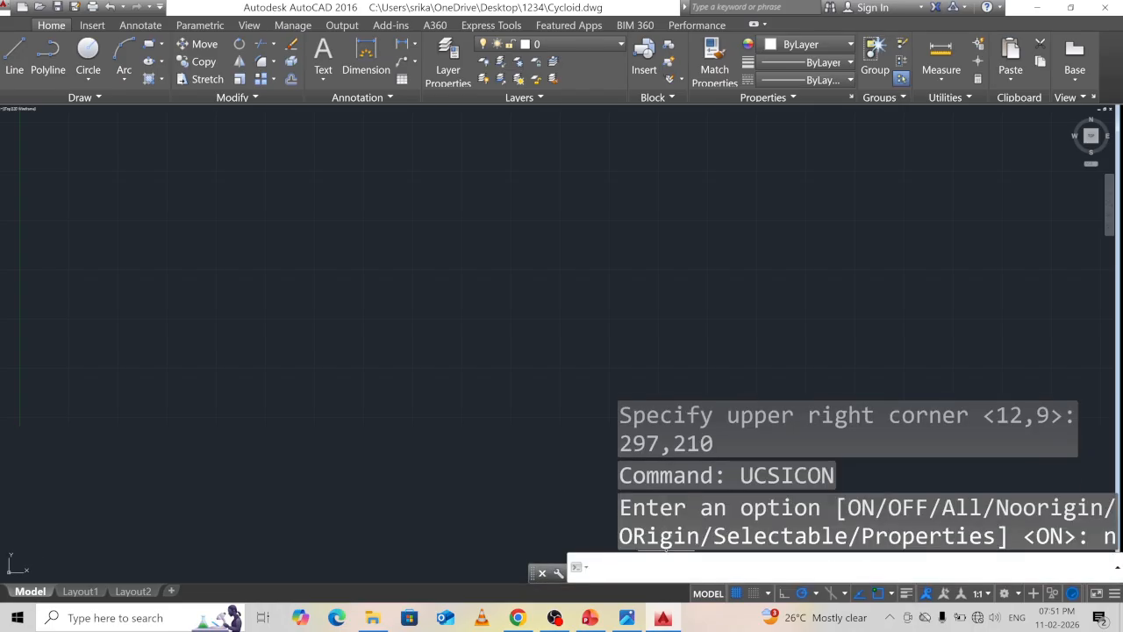
Enable all object snap modes in the drafting settings
{"action": "type", "text": "os"}
{"action": "key", "text": "Return"}
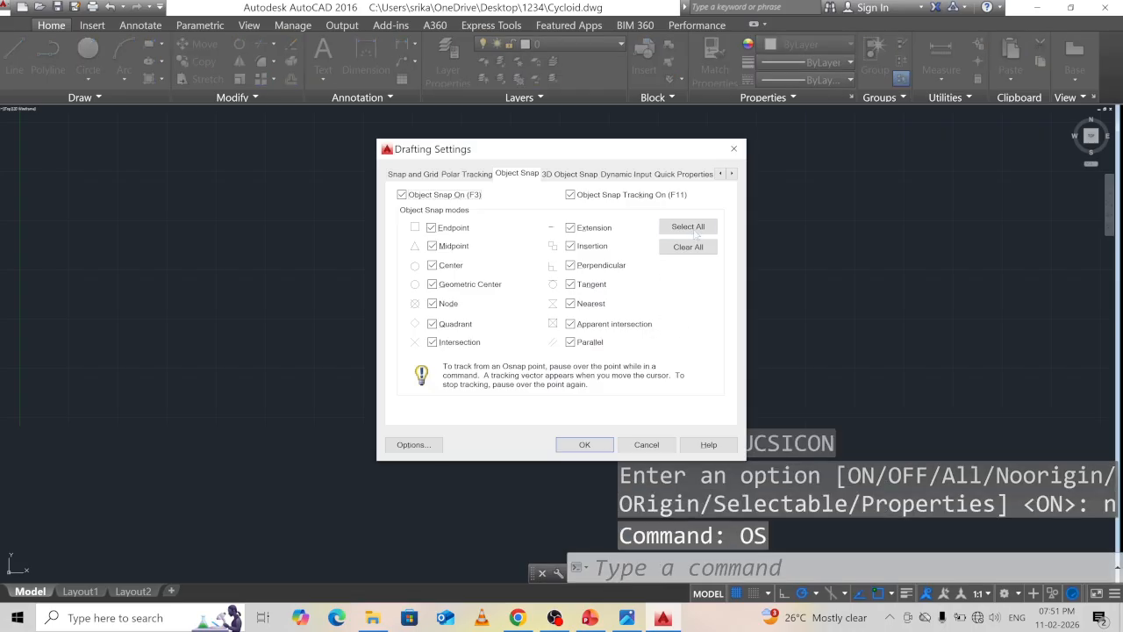
{"action": "left_click", "coordinate": [694, 227]}
{"action": "left_click", "coordinate": [584, 444]}
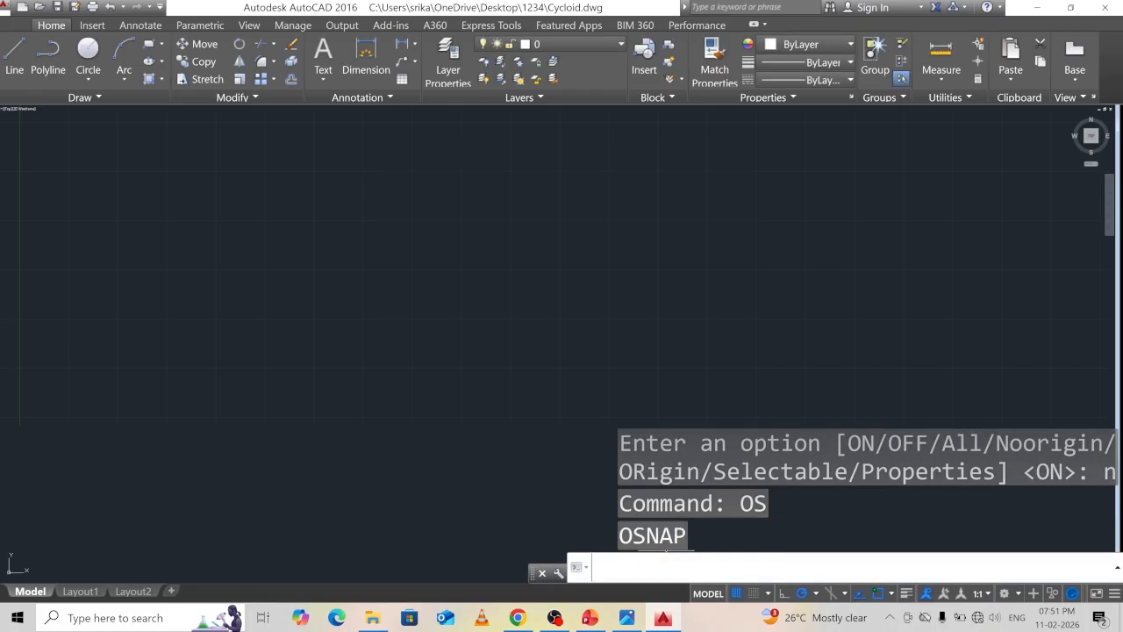
Draw a circle of radius 30 centred a short distance to the left of the Y axis
{"action": "type", "text": "Z"}
{"action": "key", "text": "Return"}
{"action": "type", "text": "a"}
{"action": "key", "text": "Return"}
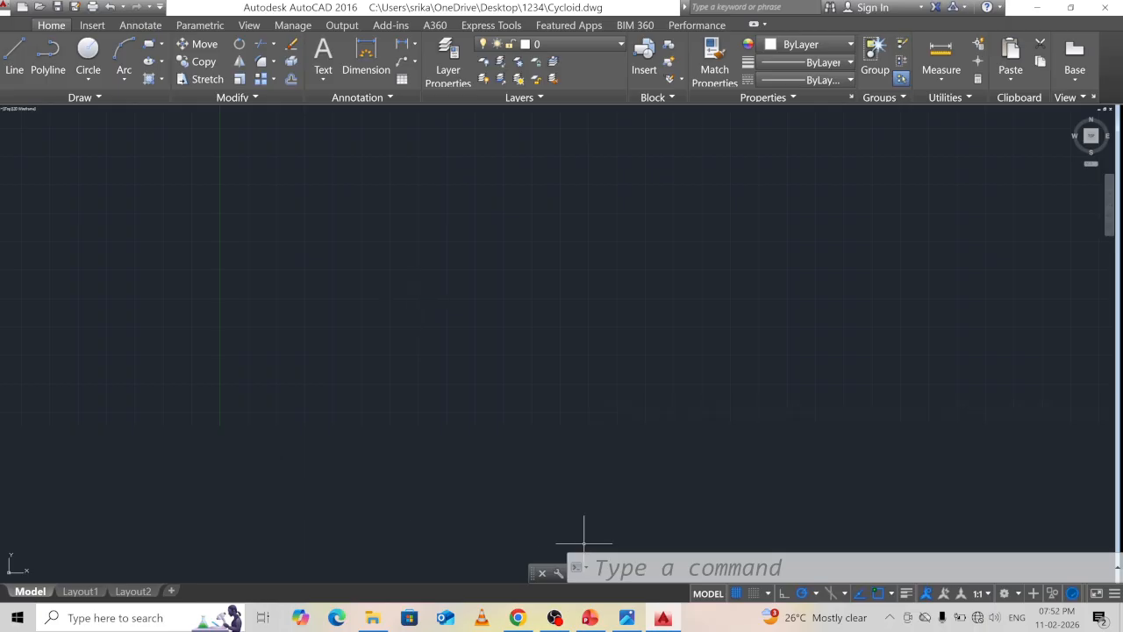
{"action": "left_click", "coordinate": [635, 556]}
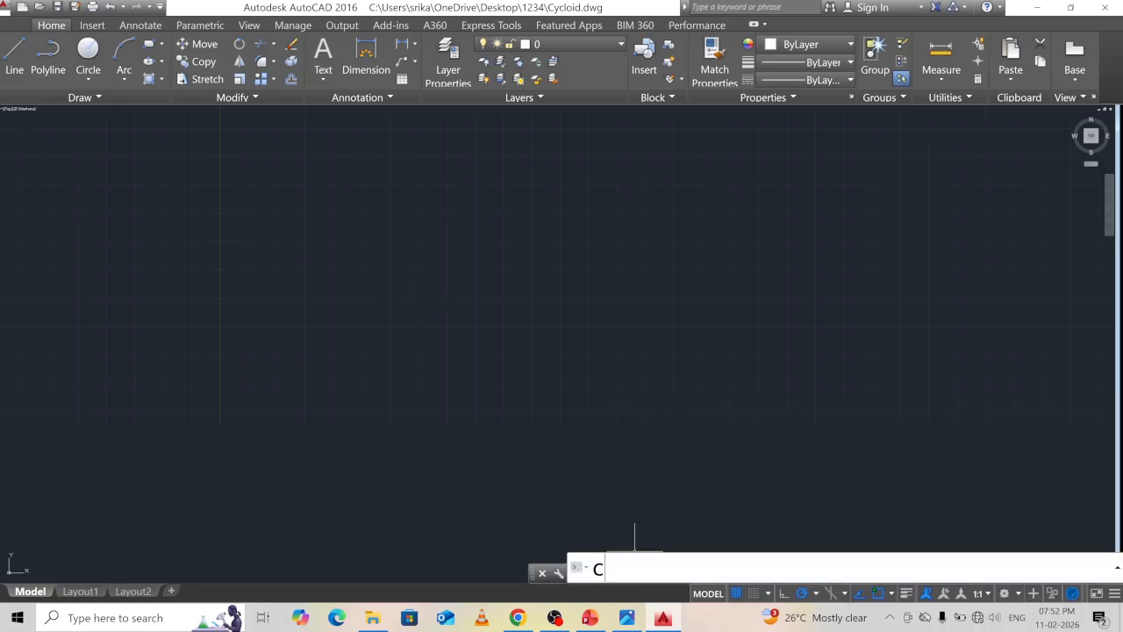
{"action": "type", "text": "C"}
{"action": "key", "text": "Return"}
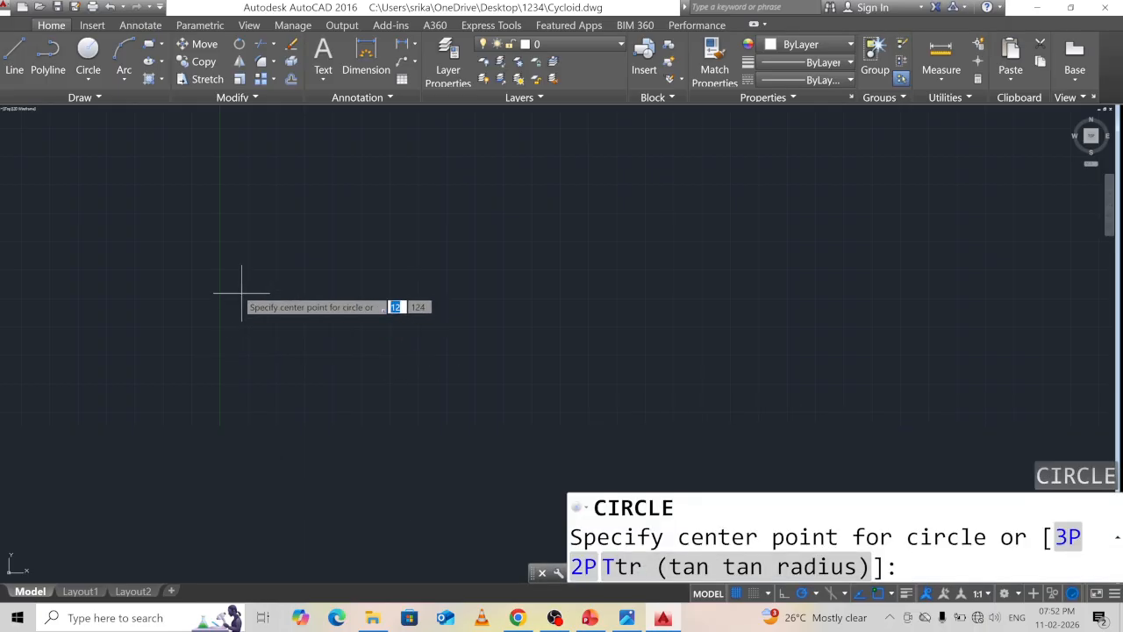
{"action": "left_click", "coordinate": [175, 248]}
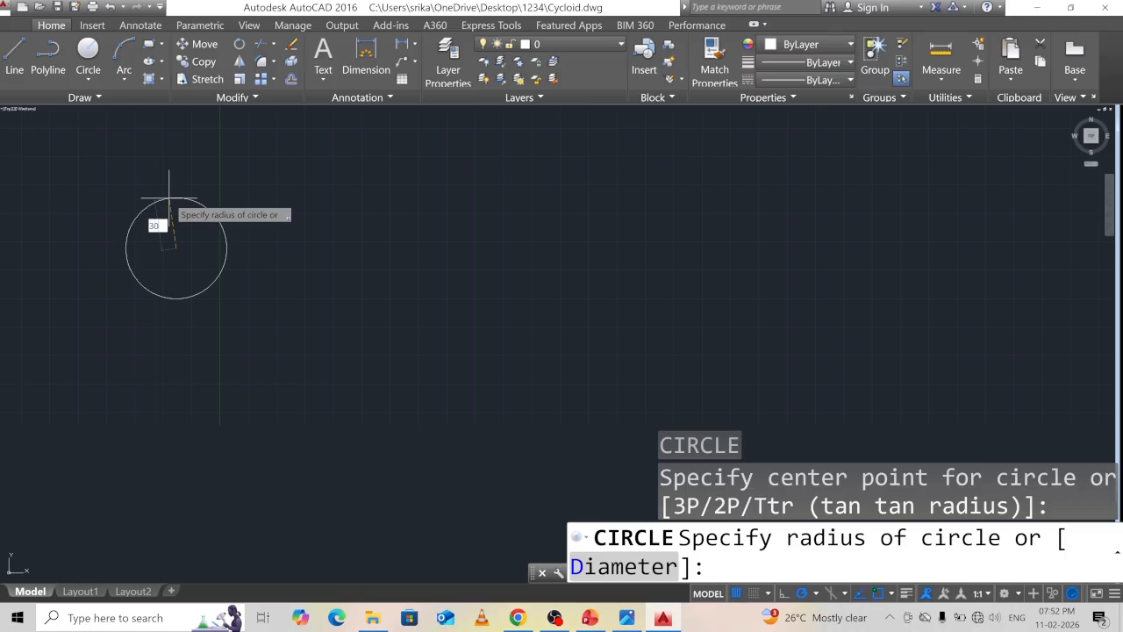
{"action": "key", "text": "Return"}
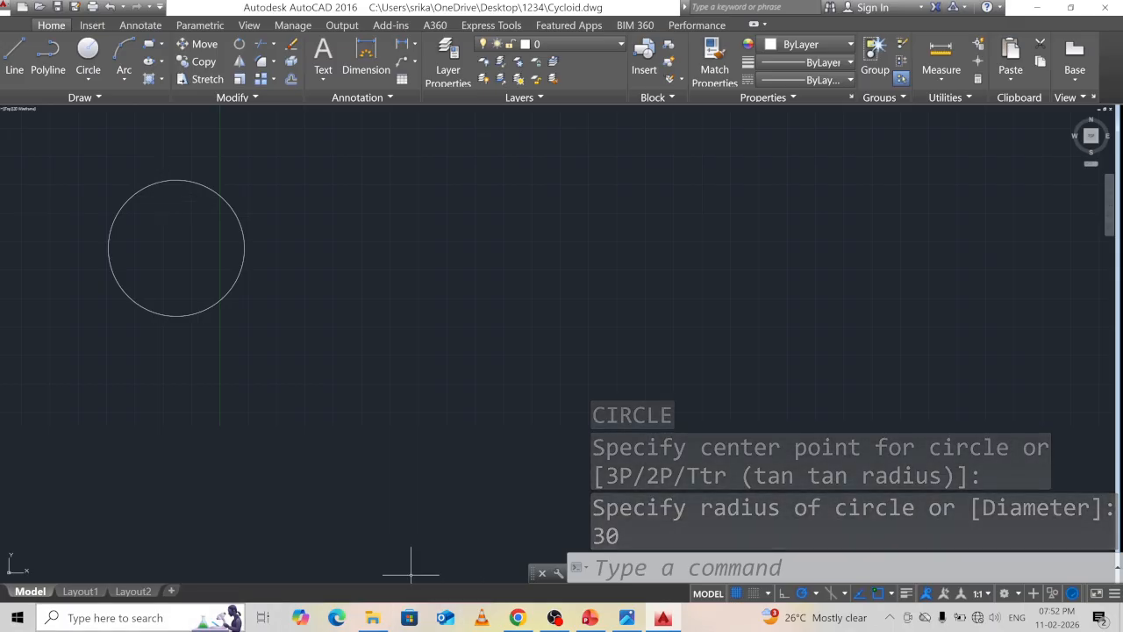
Open the Calculator app and compute the circle's circumference as 2 × π × 30, then return to the drawing
{"action": "left_click", "coordinate": [110, 618]}
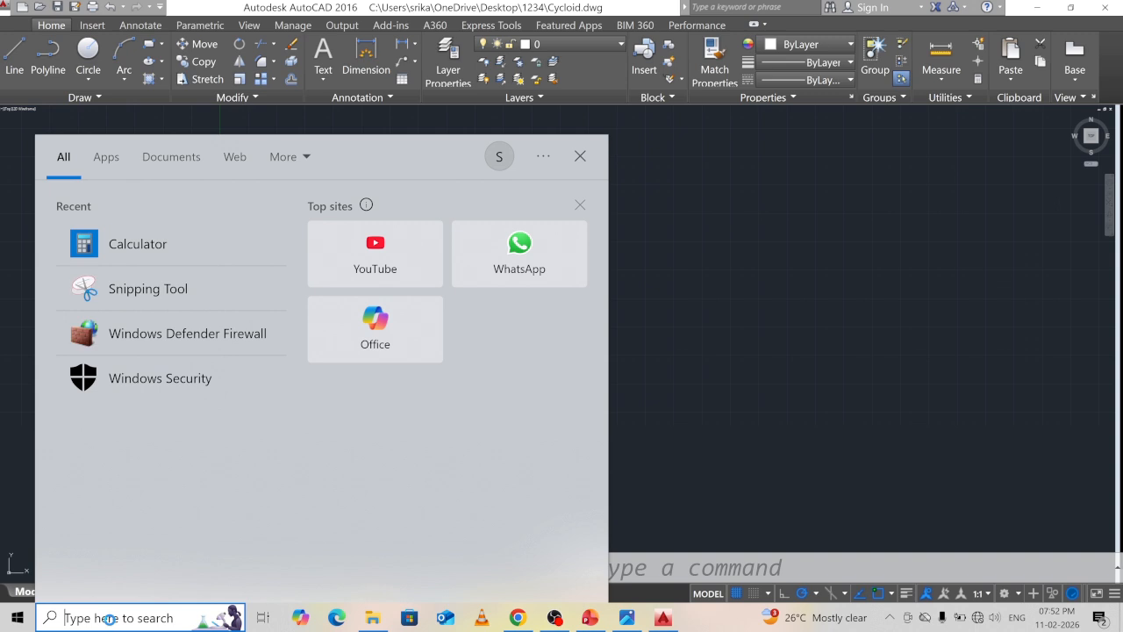
{"action": "type", "text": "cal"}
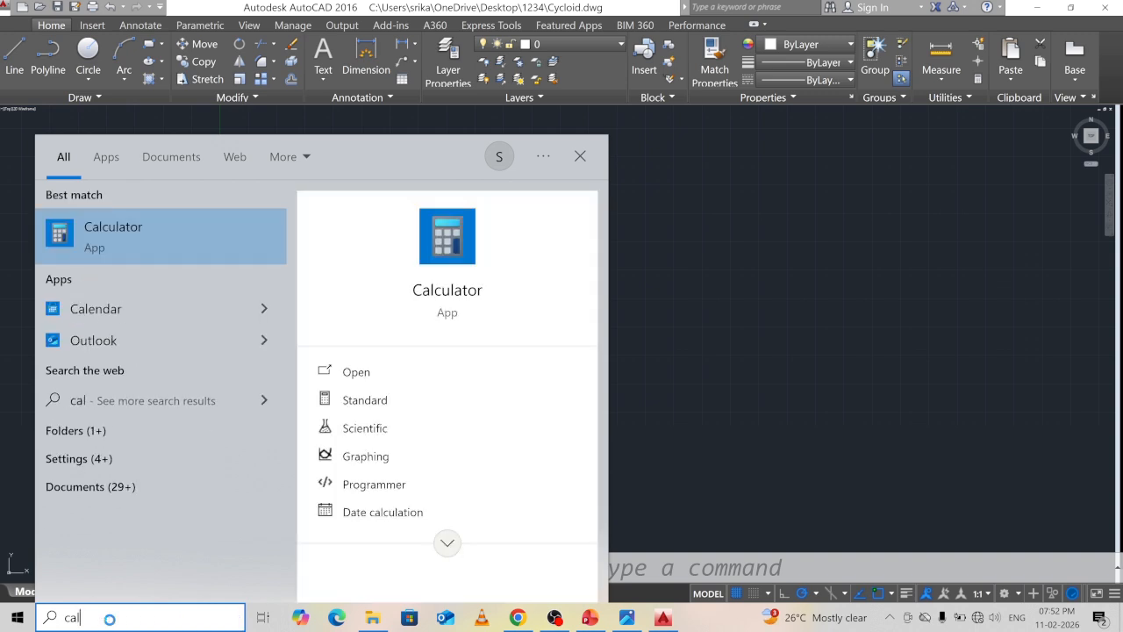
{"action": "key", "text": "Return"}
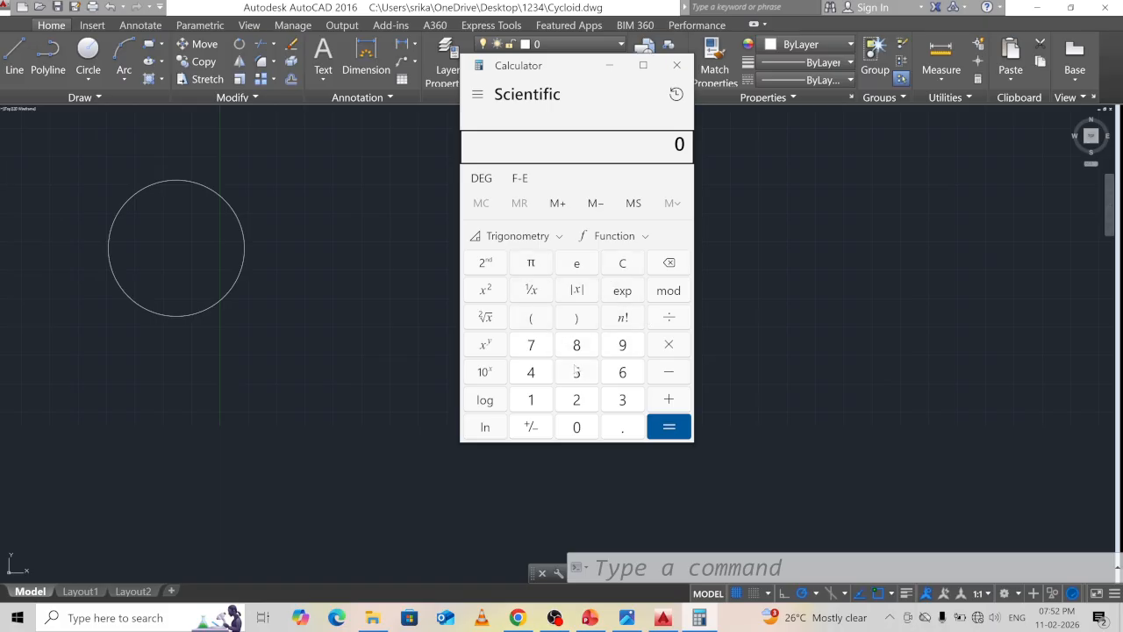
{"action": "left_click", "coordinate": [578, 401]}
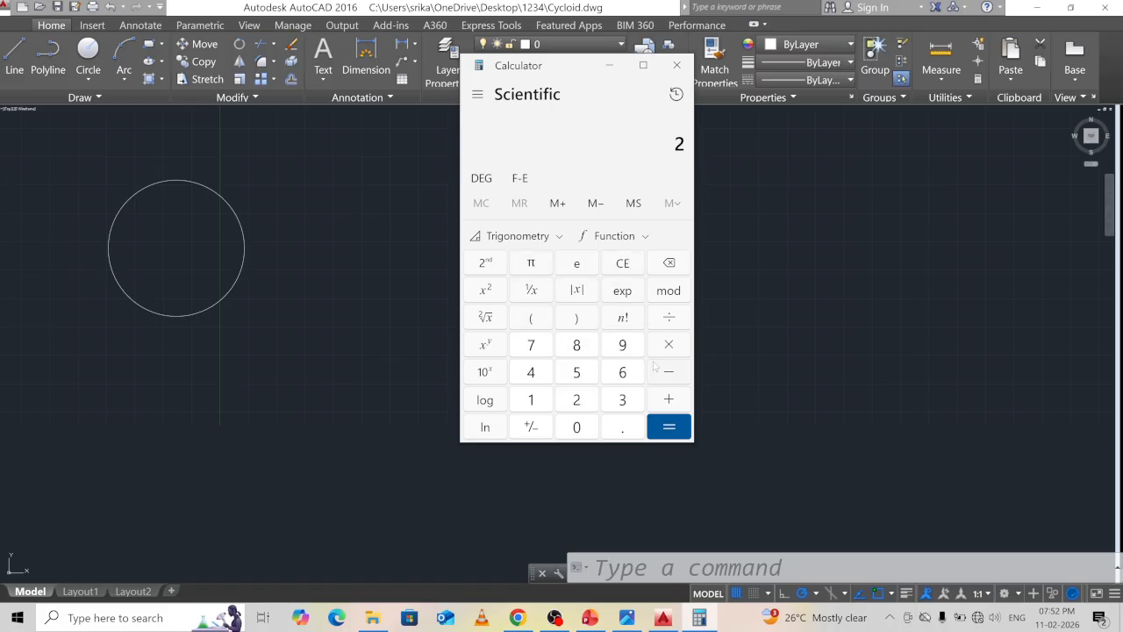
{"action": "left_click", "coordinate": [532, 263]}
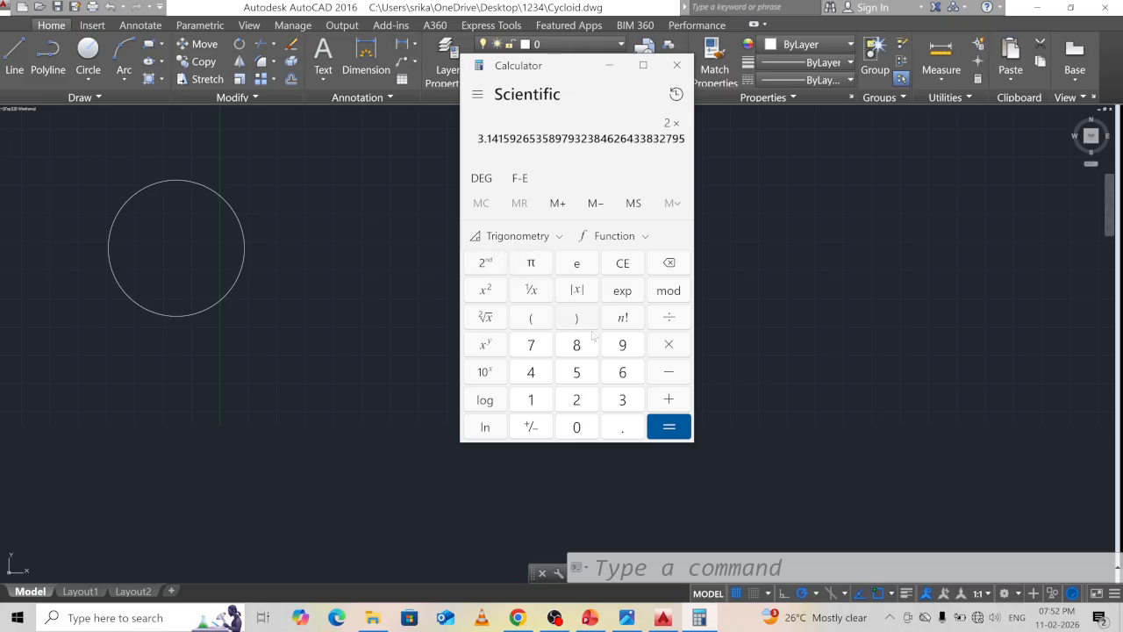
{"action": "left_click", "coordinate": [671, 350]}
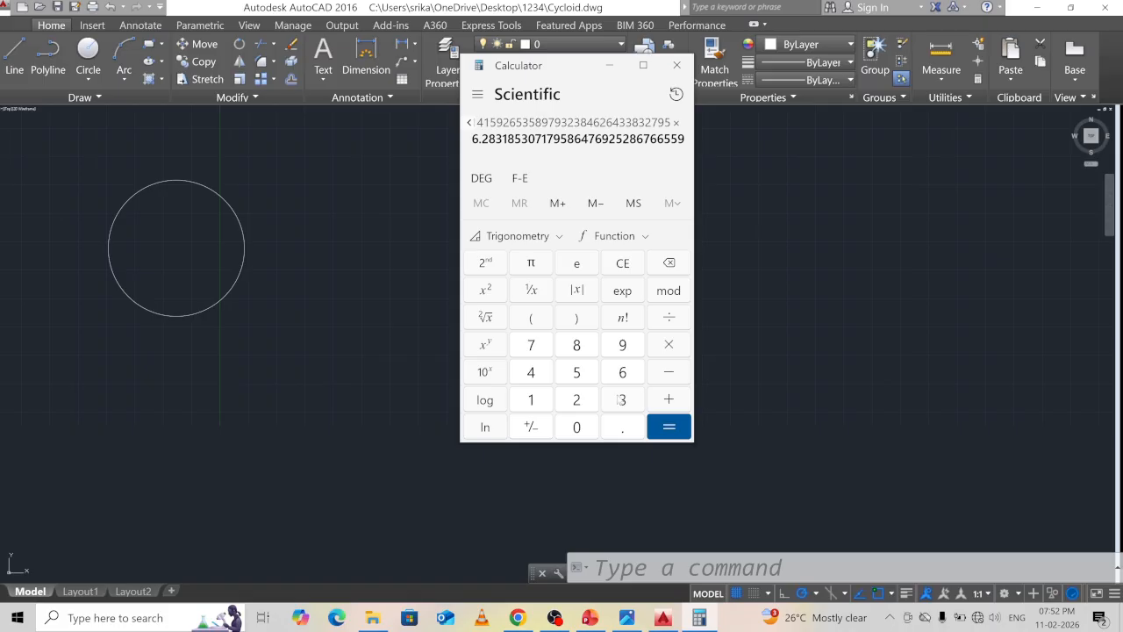
{"action": "left_click", "coordinate": [619, 402]}
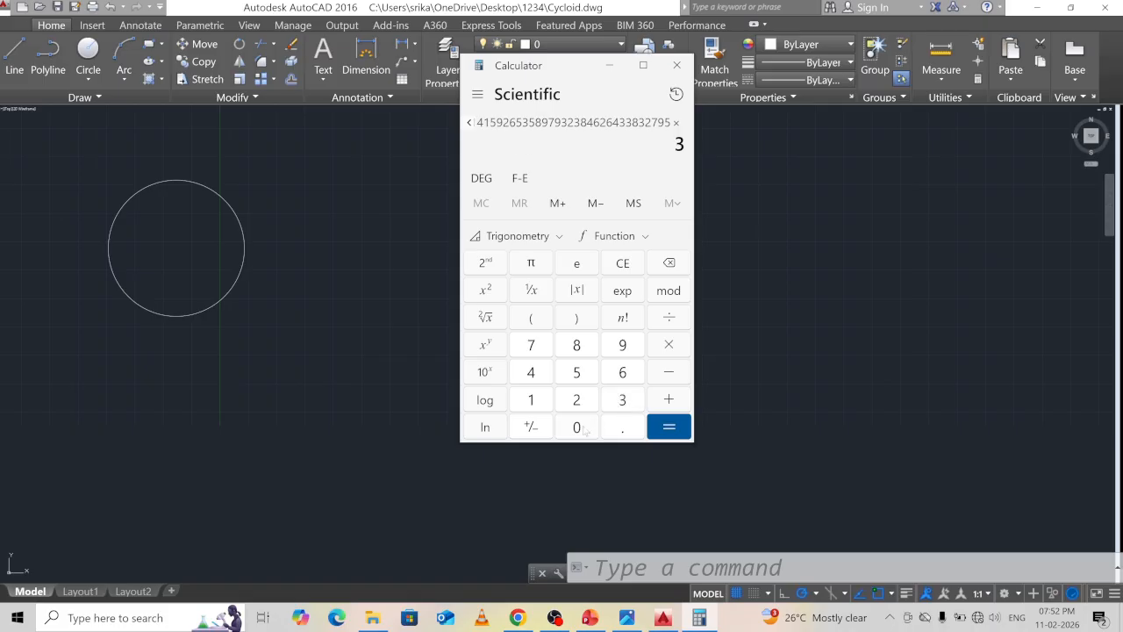
{"action": "left_click", "coordinate": [680, 430]}
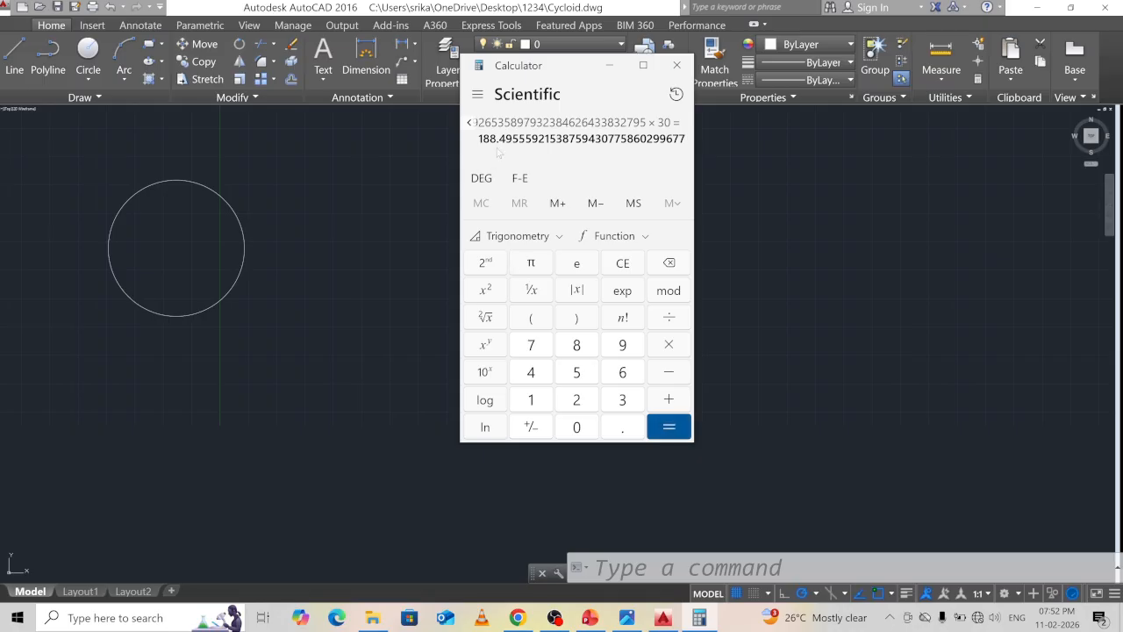
{"action": "left_click", "coordinate": [609, 67]}
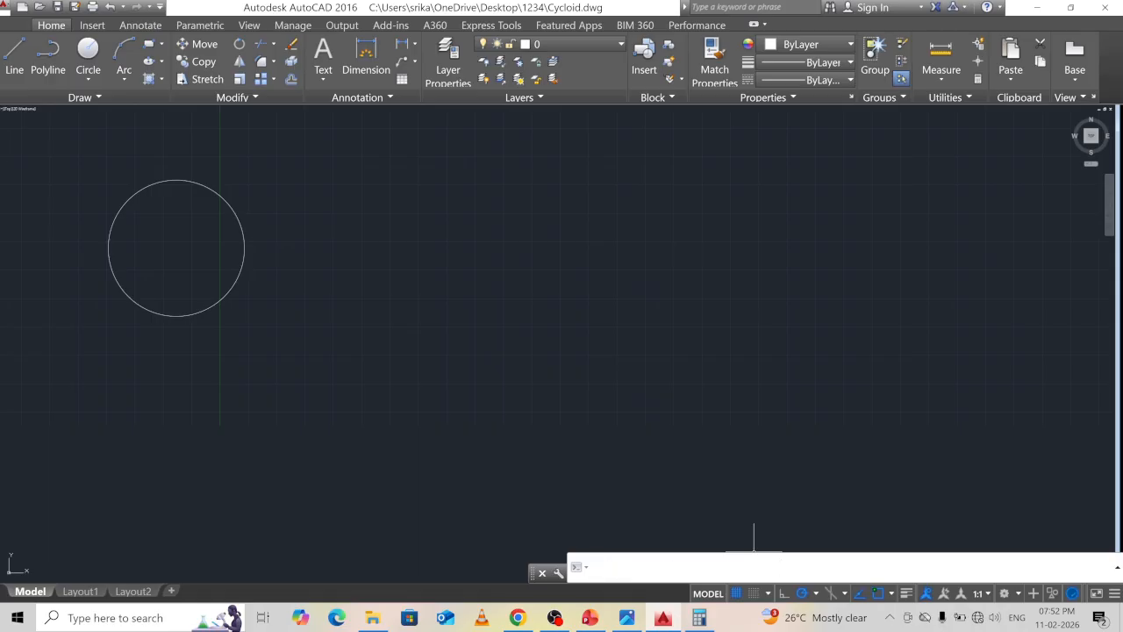
Draw a line from the circle's centre down to its lowest point, continuing horizontally to the right for 188.49
{"action": "type", "text": "l"}
{"action": "key", "text": "Return"}
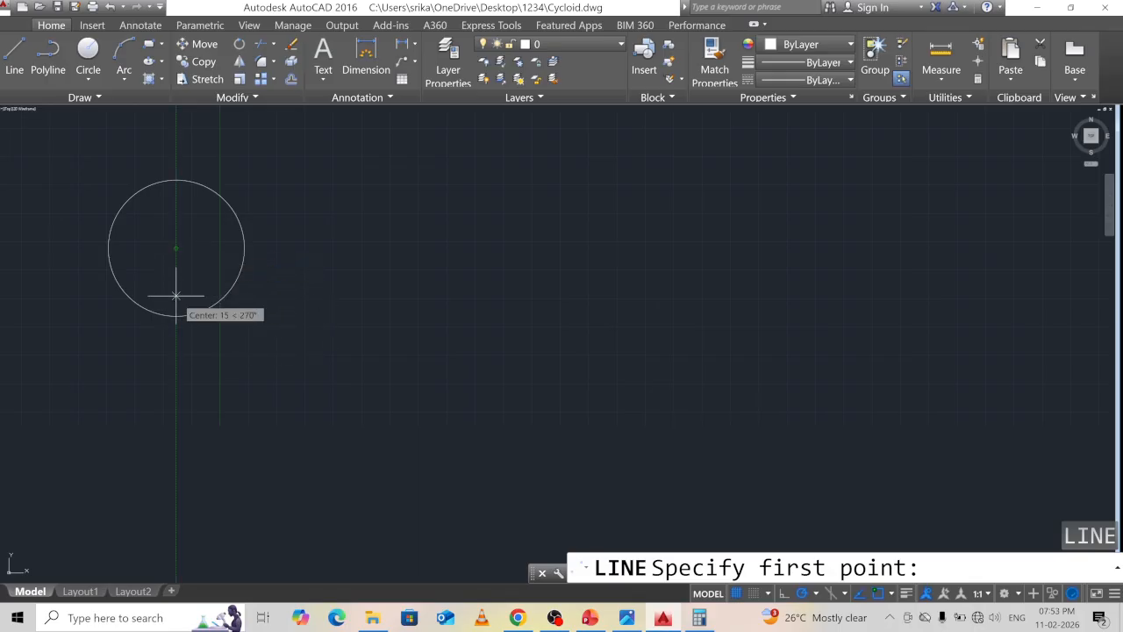
{"action": "left_click", "coordinate": [176, 247]}
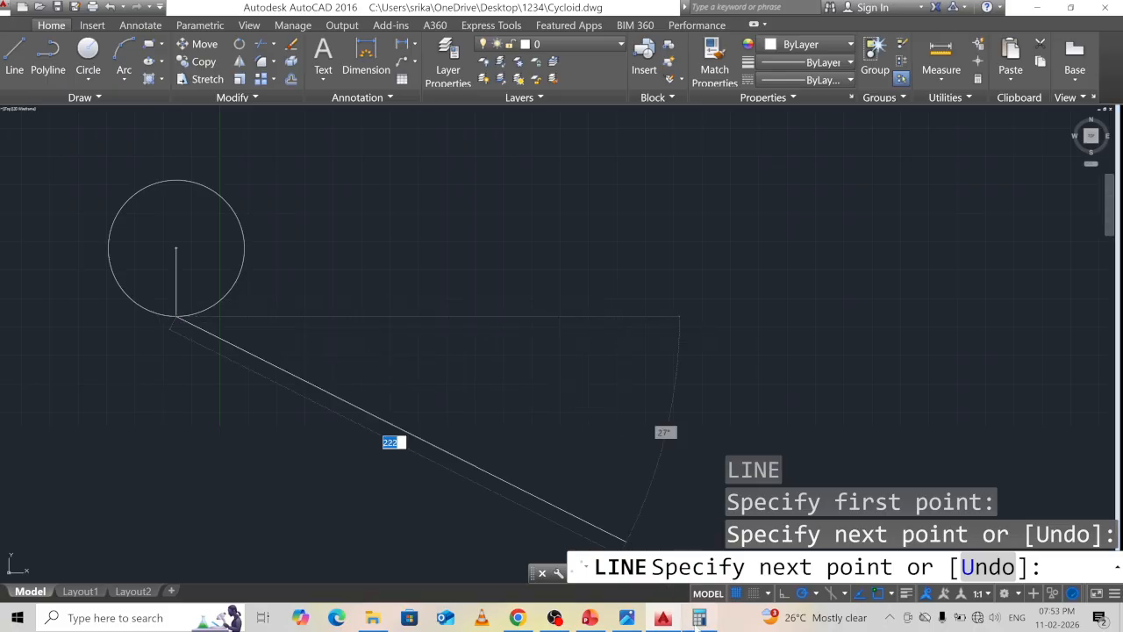
{"action": "left_click", "coordinate": [699, 618]}
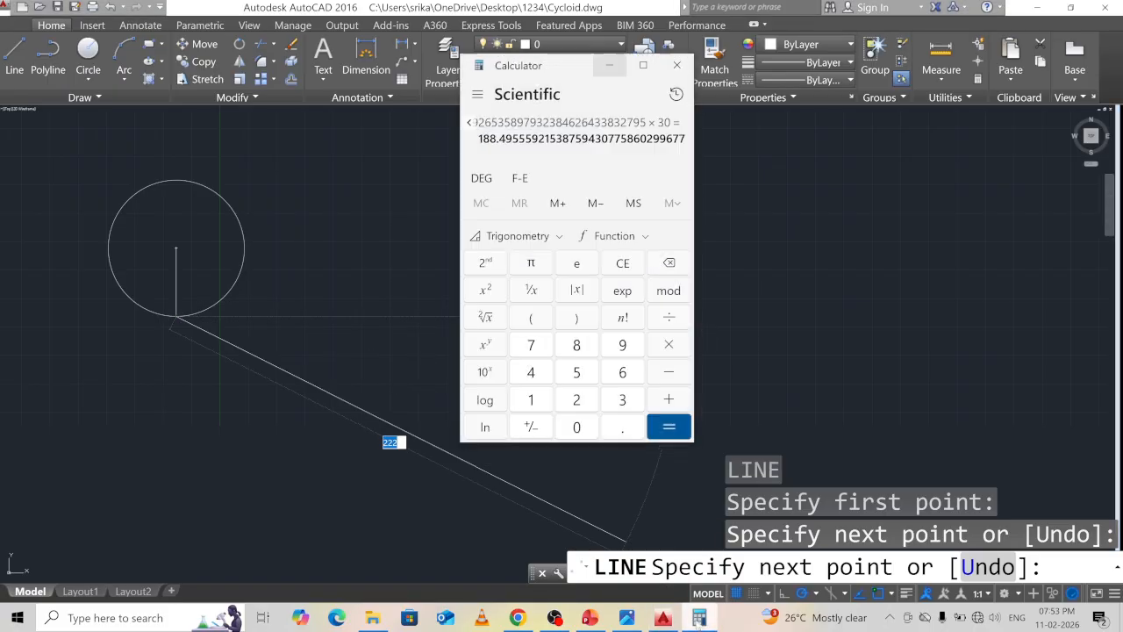
{"action": "left_click", "coordinate": [699, 617]}
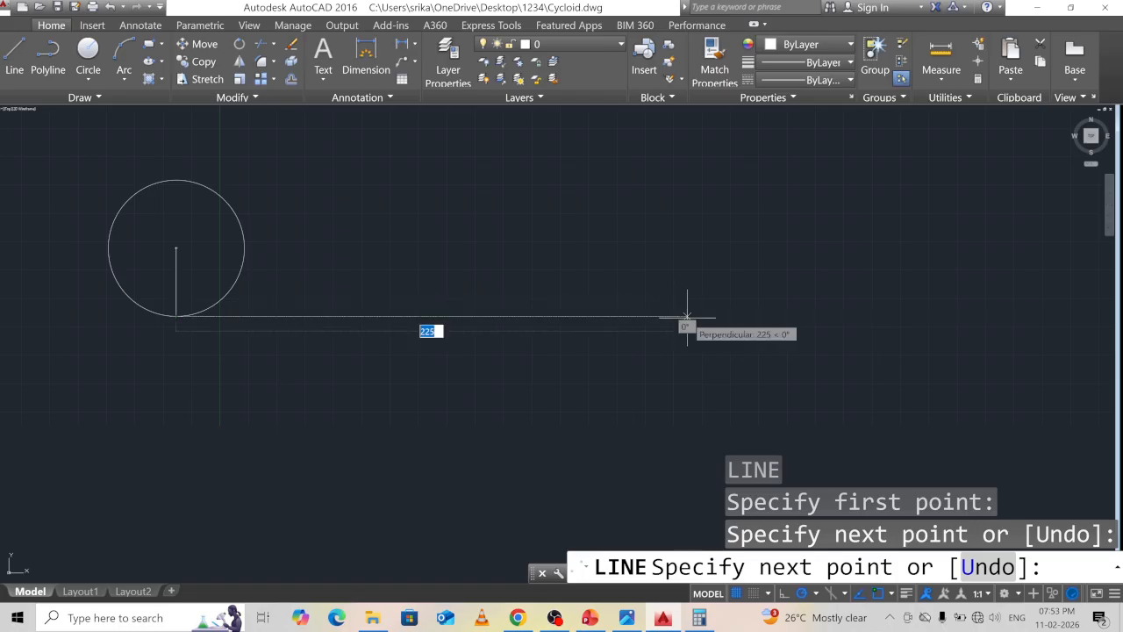
{"action": "type", "text": "188"}
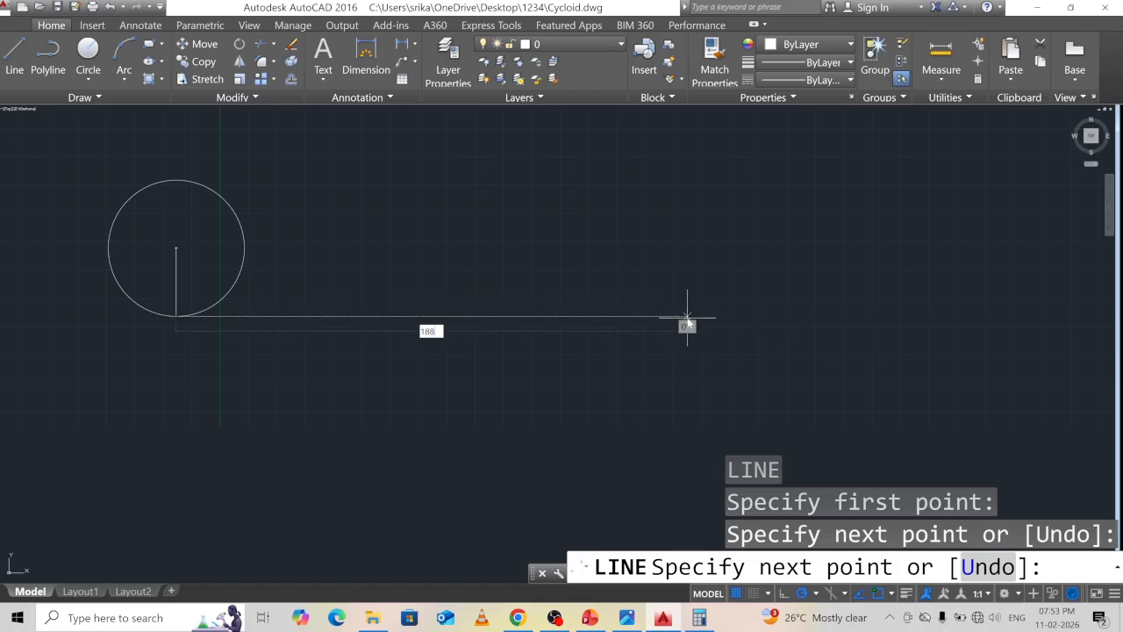
{"action": "type", "text": ".49"}
{"action": "key", "text": "Return"}
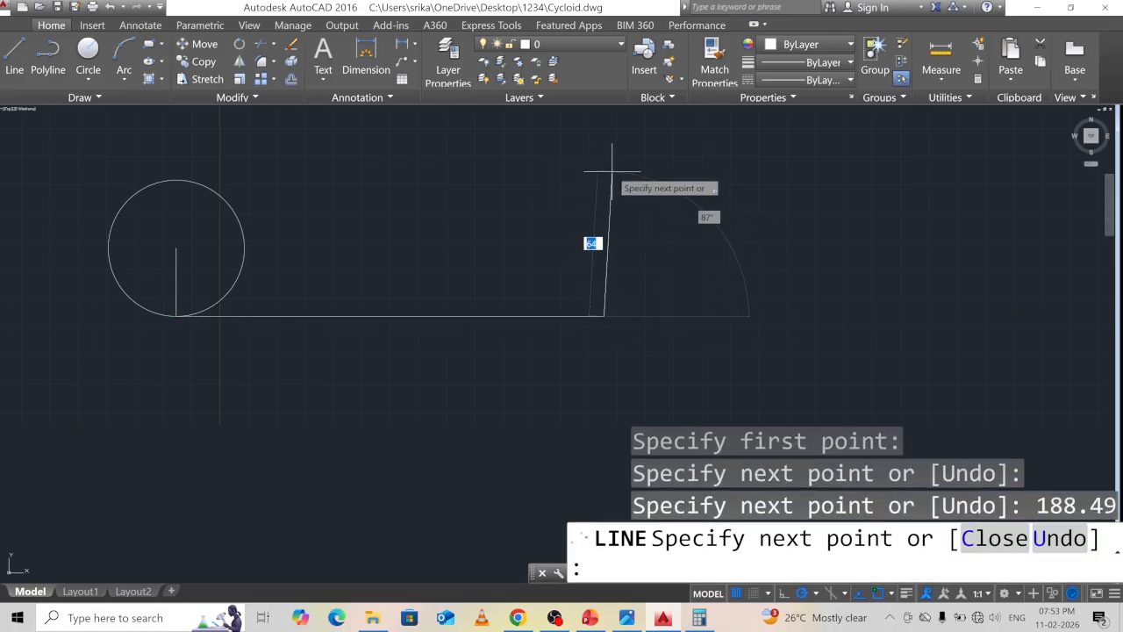
Continue the line vertically upward from the right end of the base line, past the circle's height, and finish it
{"action": "middle_click_drag", "start_coordinate": [604, 170], "coordinate": [603, 256]}
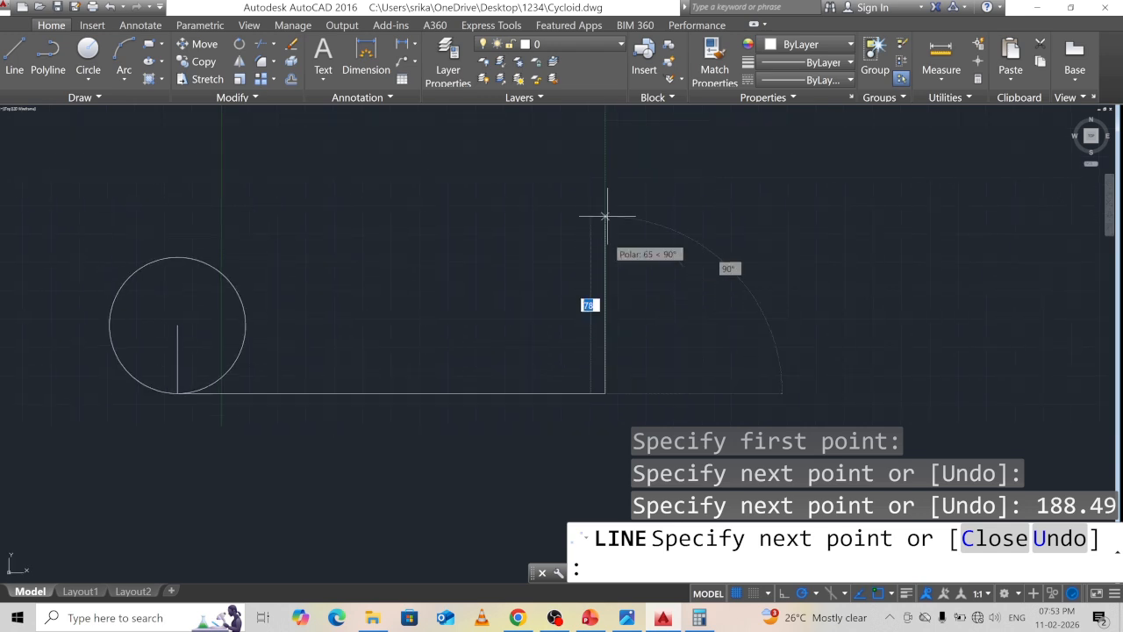
{"action": "left_click", "coordinate": [605, 151]}
{"action": "key", "text": "Return"}
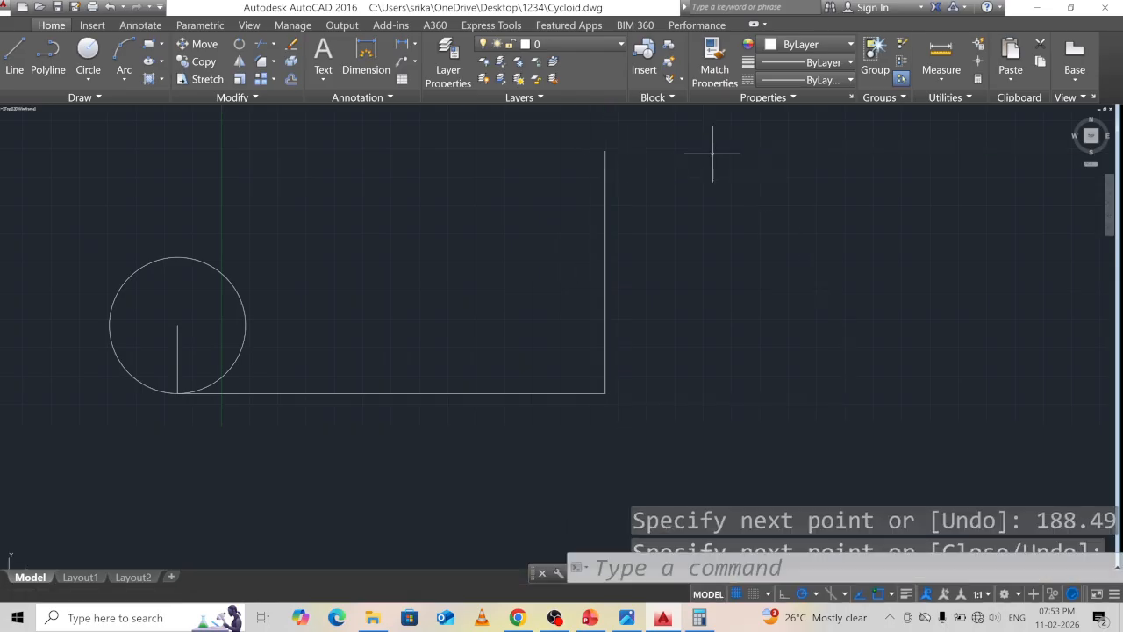
Create a polar array of the vertical radius line about the circle's centre with 12 items
{"action": "middle_click_drag", "start_coordinate": [441, 298], "coordinate": [462, 250]}
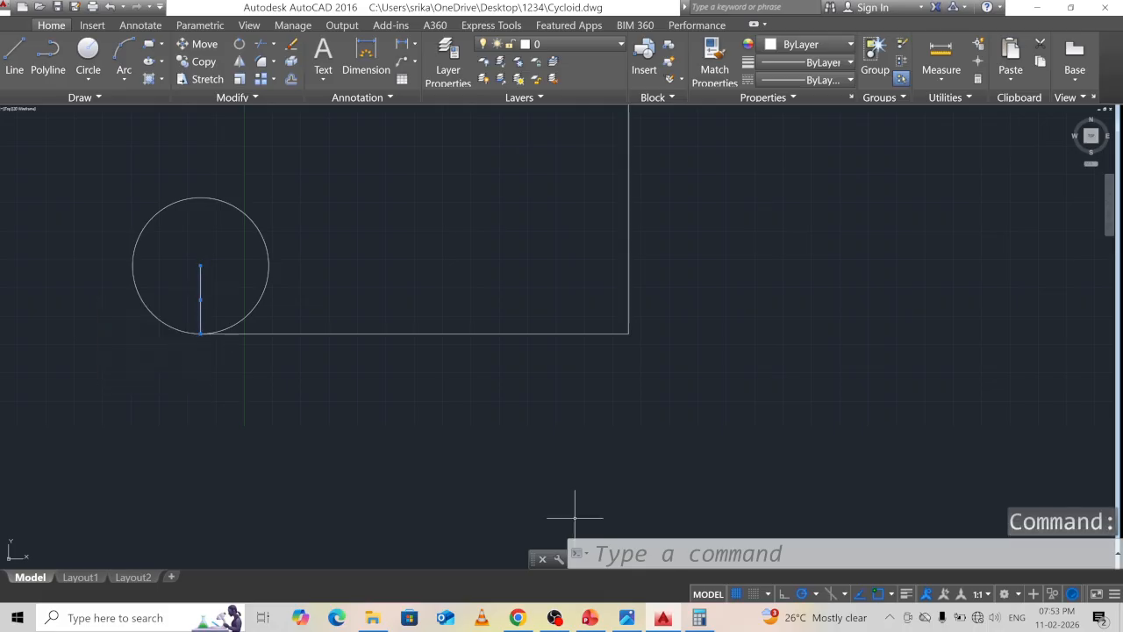
{"action": "left_click", "coordinate": [658, 551]}
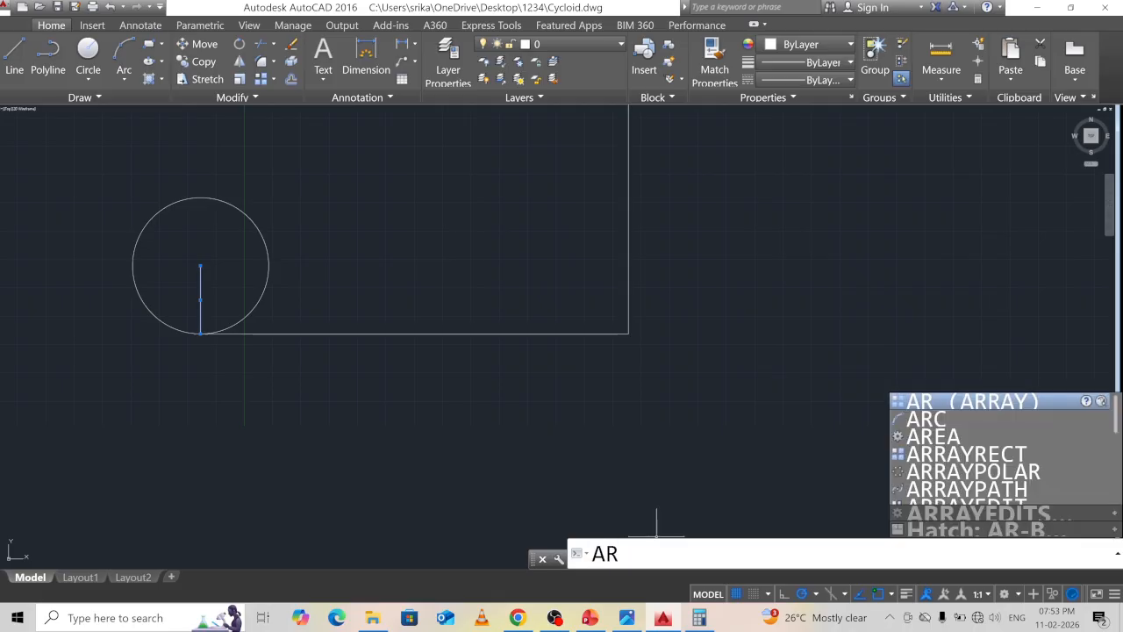
{"action": "type", "text": "ar"}
{"action": "key", "text": "Return"}
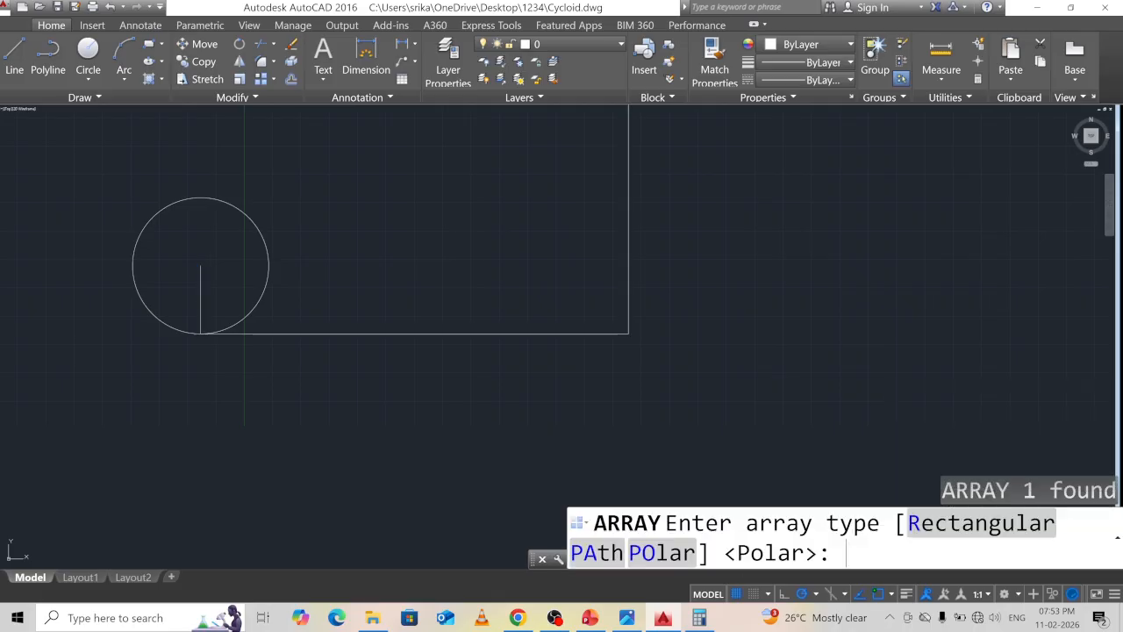
{"action": "type", "text": "po"}
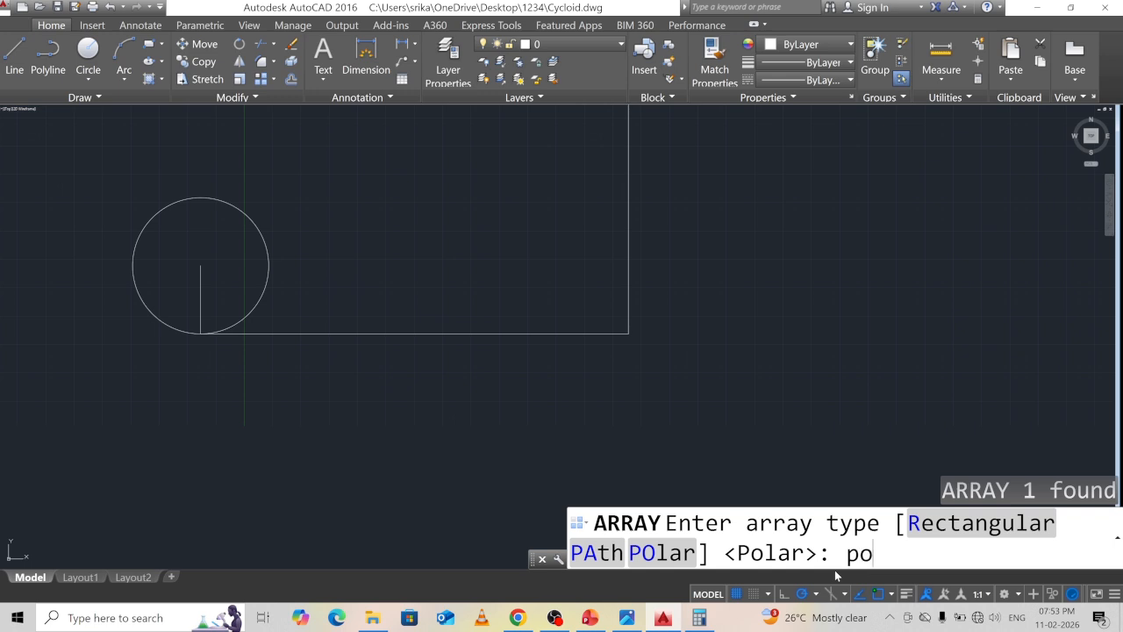
{"action": "key", "text": "Return"}
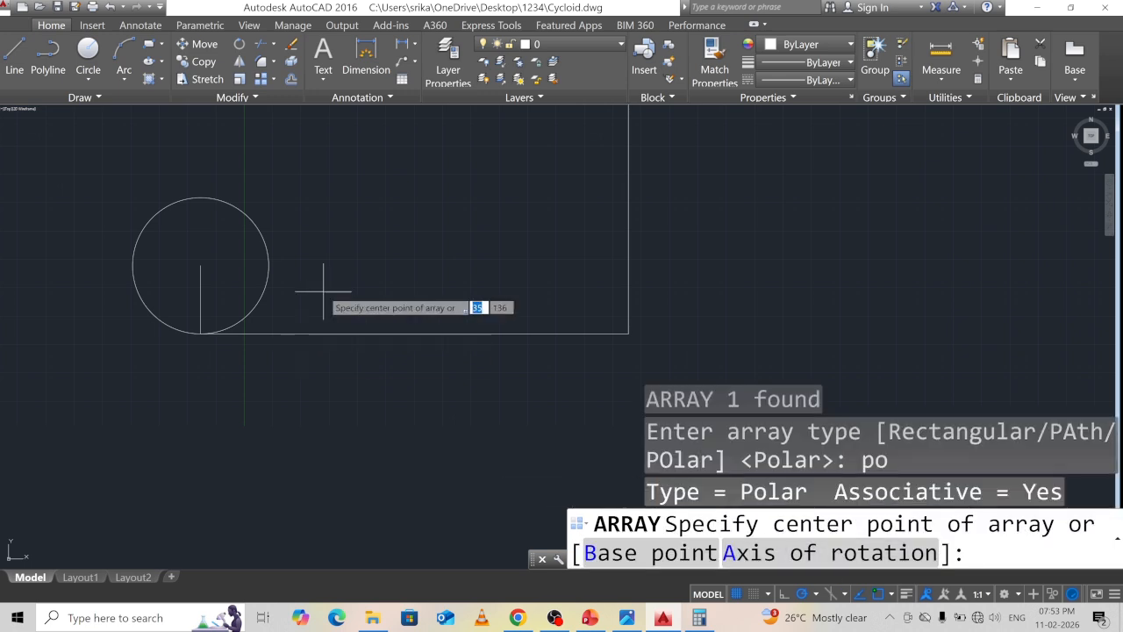
{"action": "left_click", "coordinate": [200, 265]}
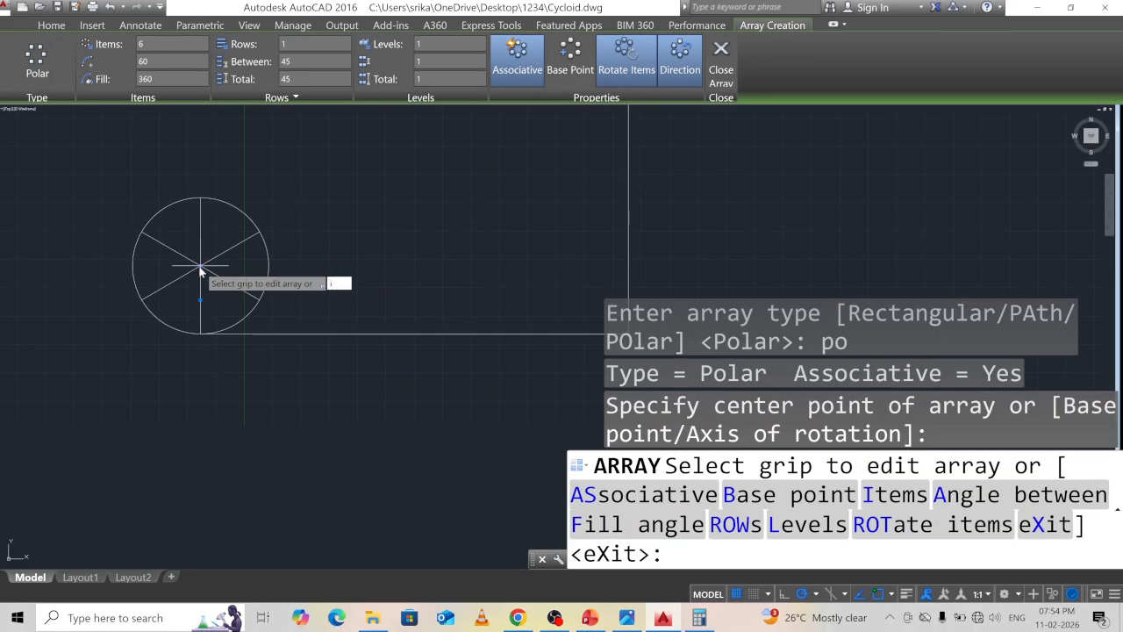
{"action": "type", "text": "i"}
{"action": "key", "text": "Return"}
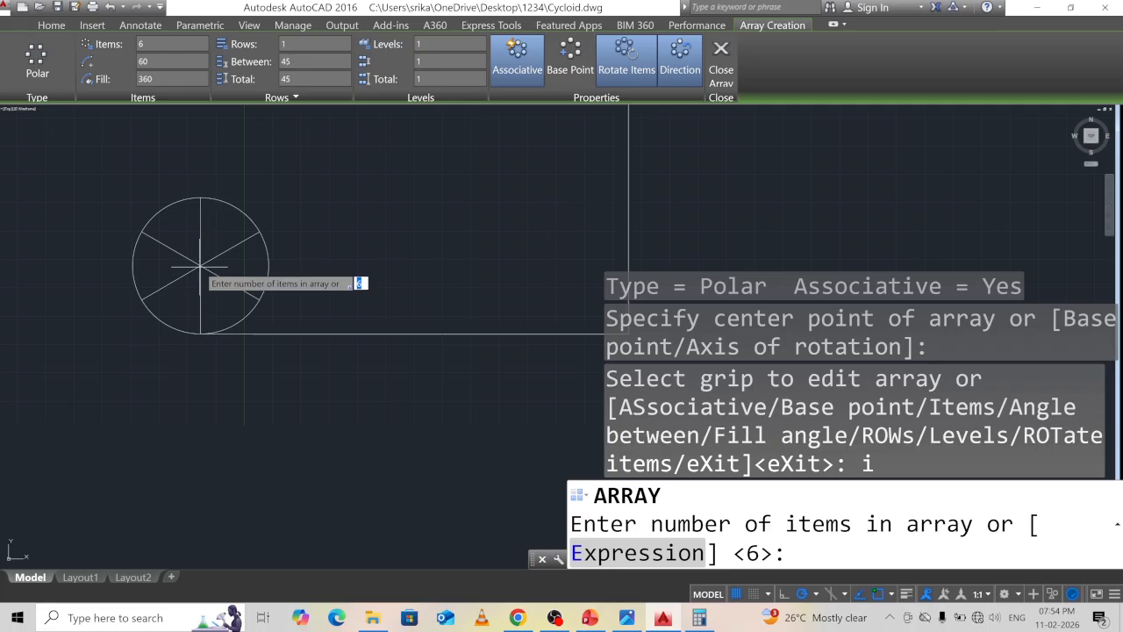
{"action": "key", "text": "Return"}
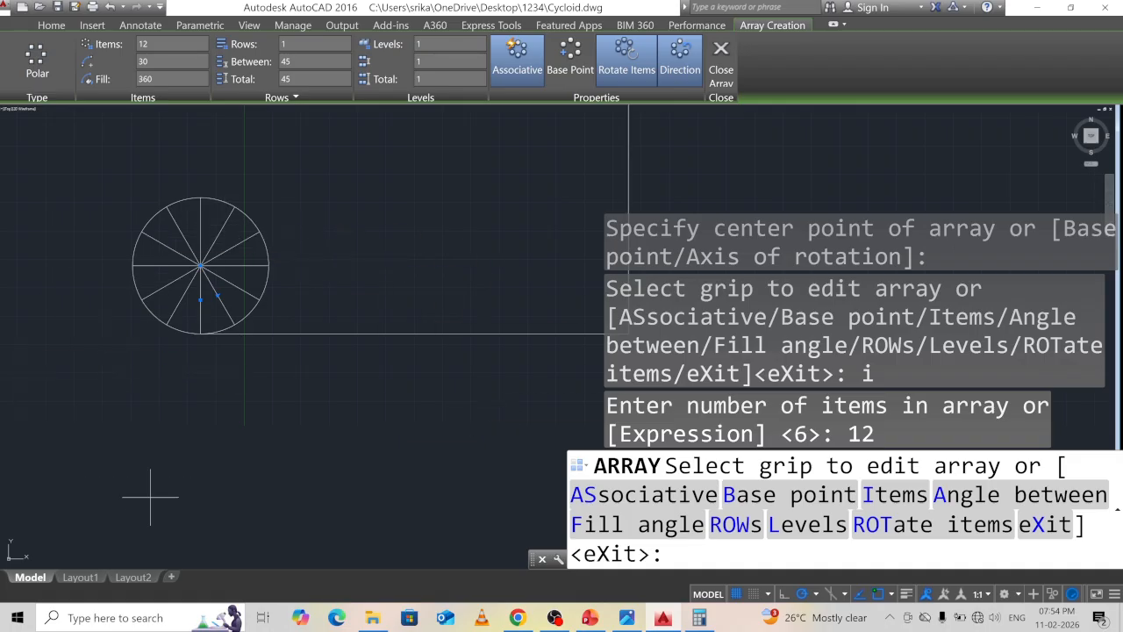
{"action": "key", "text": "Escape"}
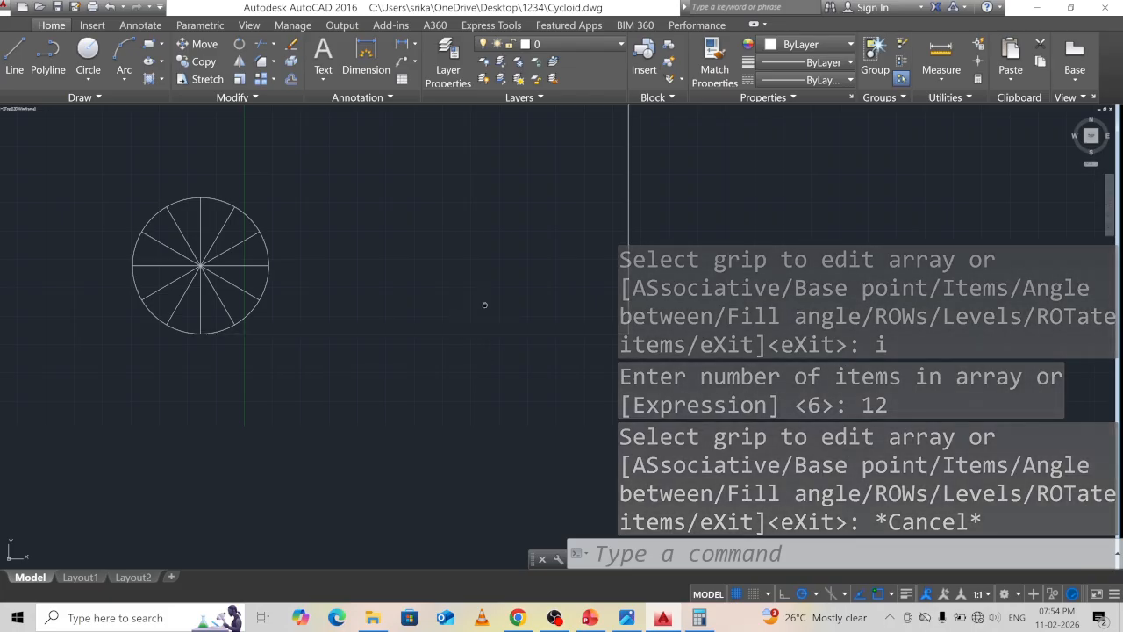
Divide the horizontal base line into 12 equal segments
{"action": "mouse_move", "coordinate": [483, 303]}
{"action": "middle_mouse_down"}
{"action": "mouse_move", "coordinate": [439, 270]}
{"action": "mouse_move", "coordinate": [474, 300]}
{"action": "middle_mouse_up"}
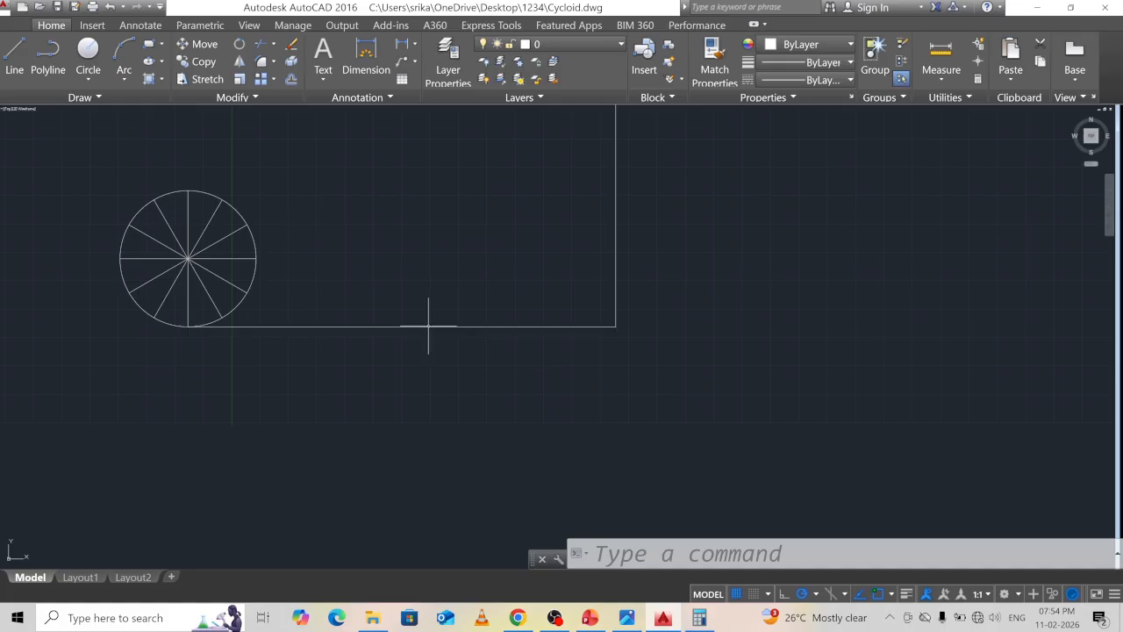
{"action": "left_click", "coordinate": [425, 327]}
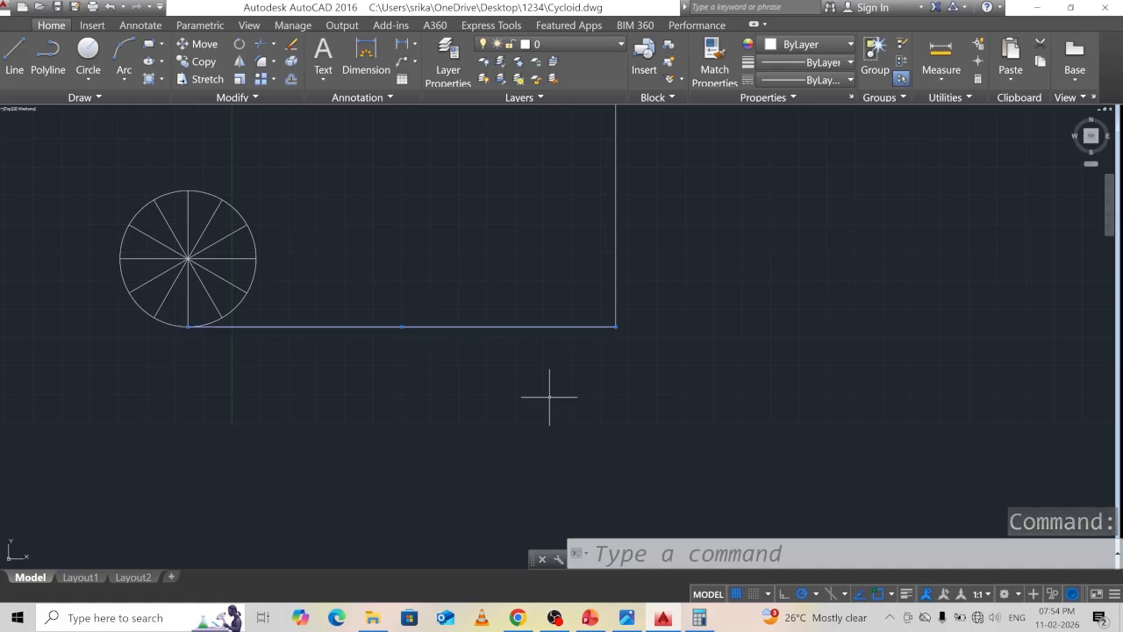
{"action": "type", "text": "div"}
{"action": "key", "text": "Return"}
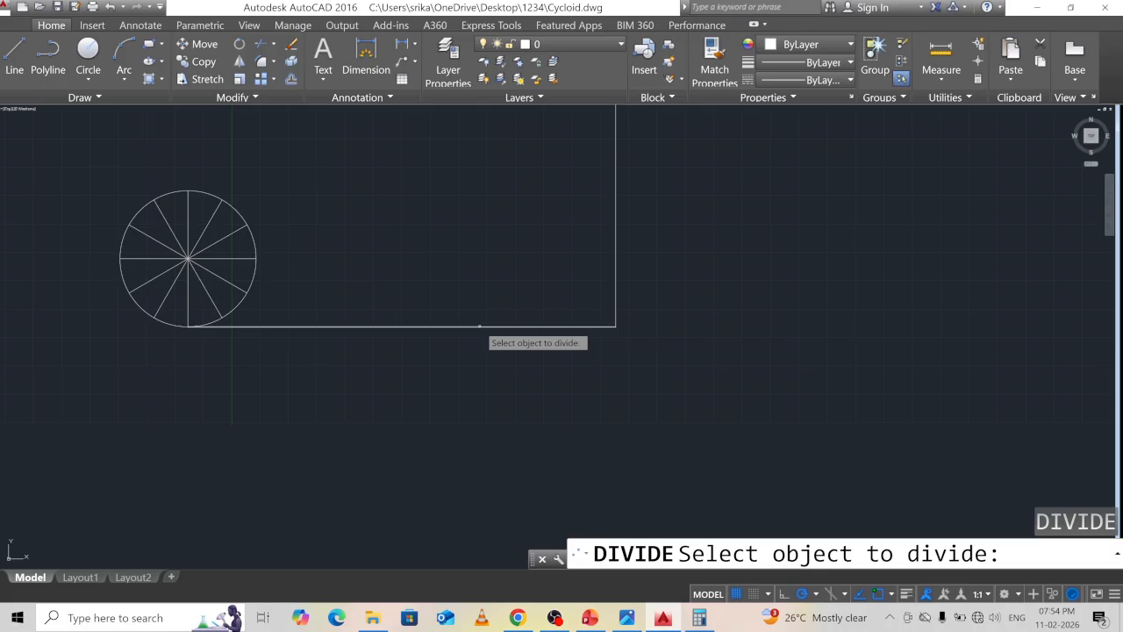
{"action": "left_click", "coordinate": [480, 326]}
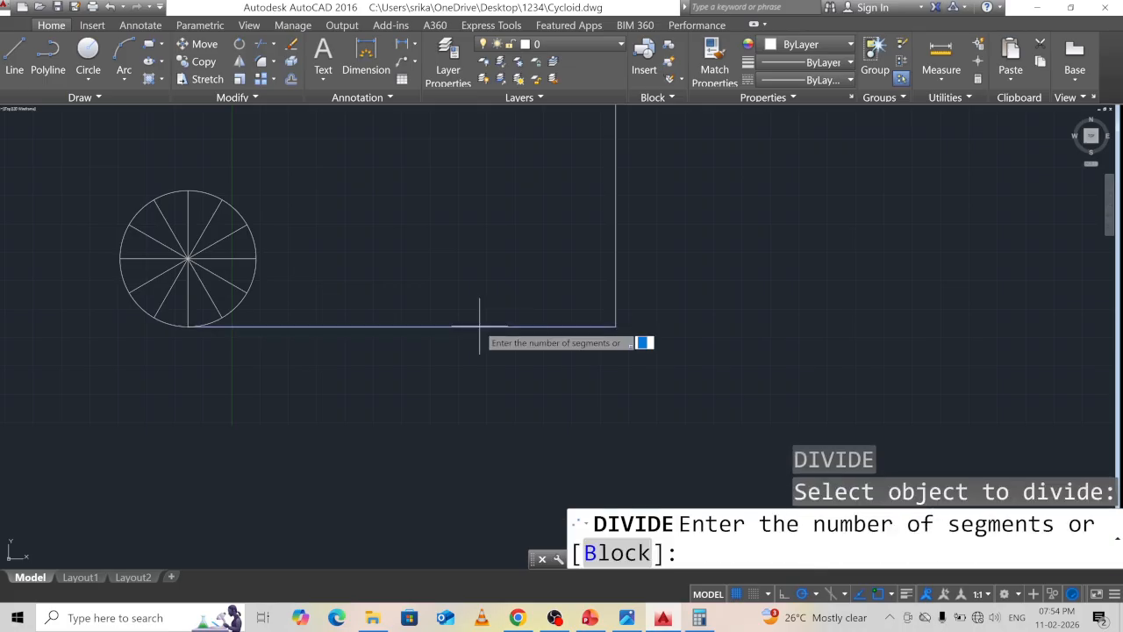
{"action": "key", "text": "Return"}
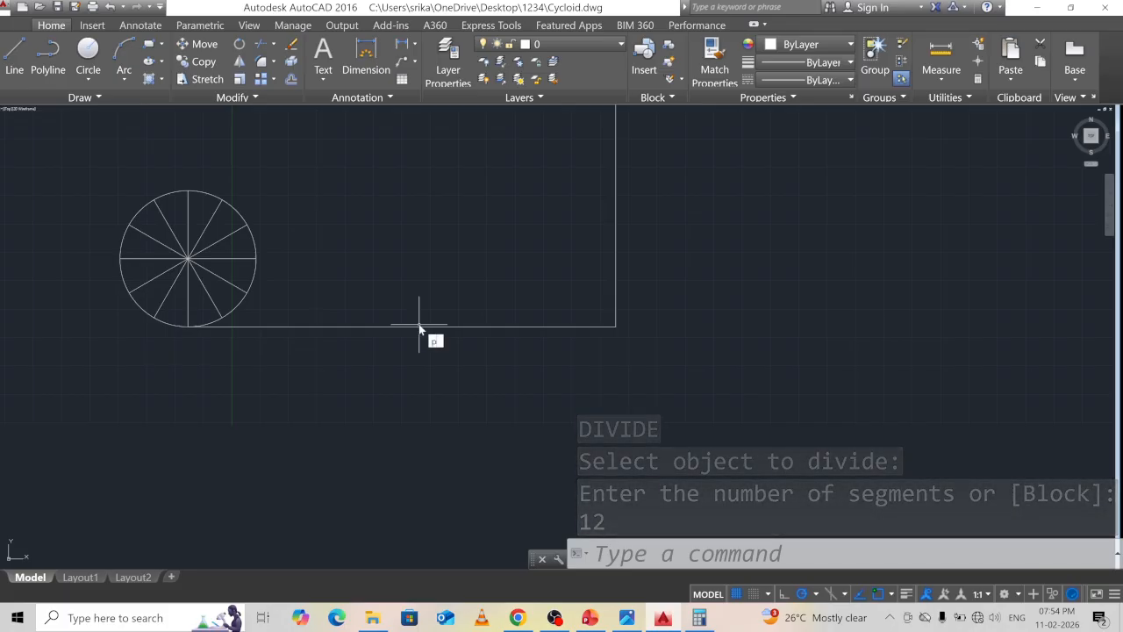
Set the point style to the X marker with a point size of 2 percent relative to the screen
{"action": "type", "text": "ptype"}
{"action": "key", "text": "Return"}
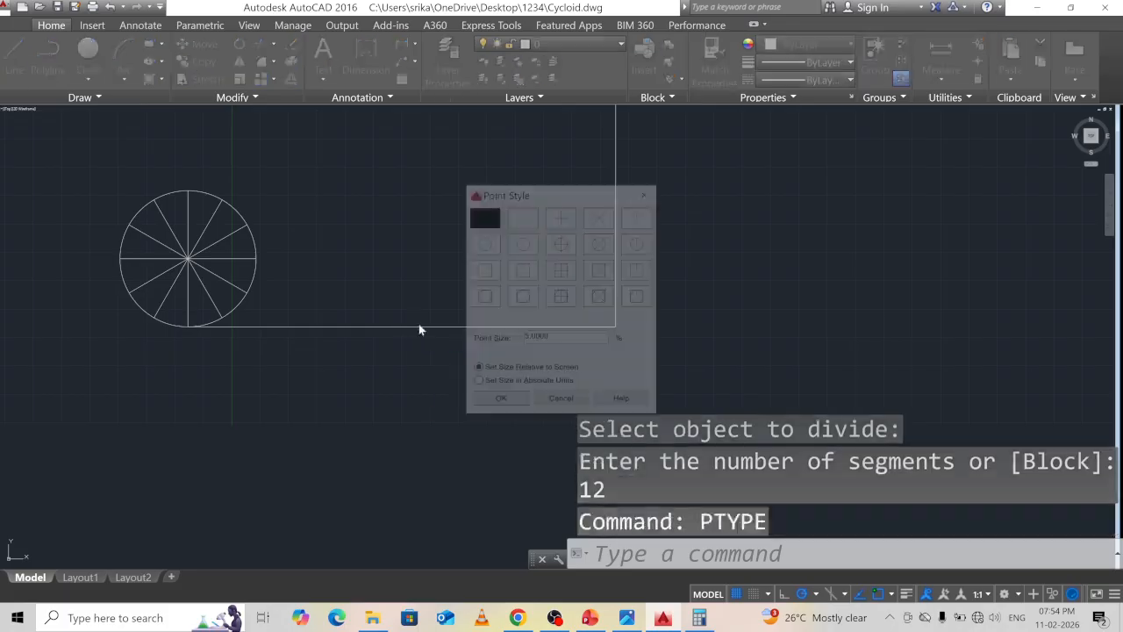
{"action": "left_click", "coordinate": [600, 216]}
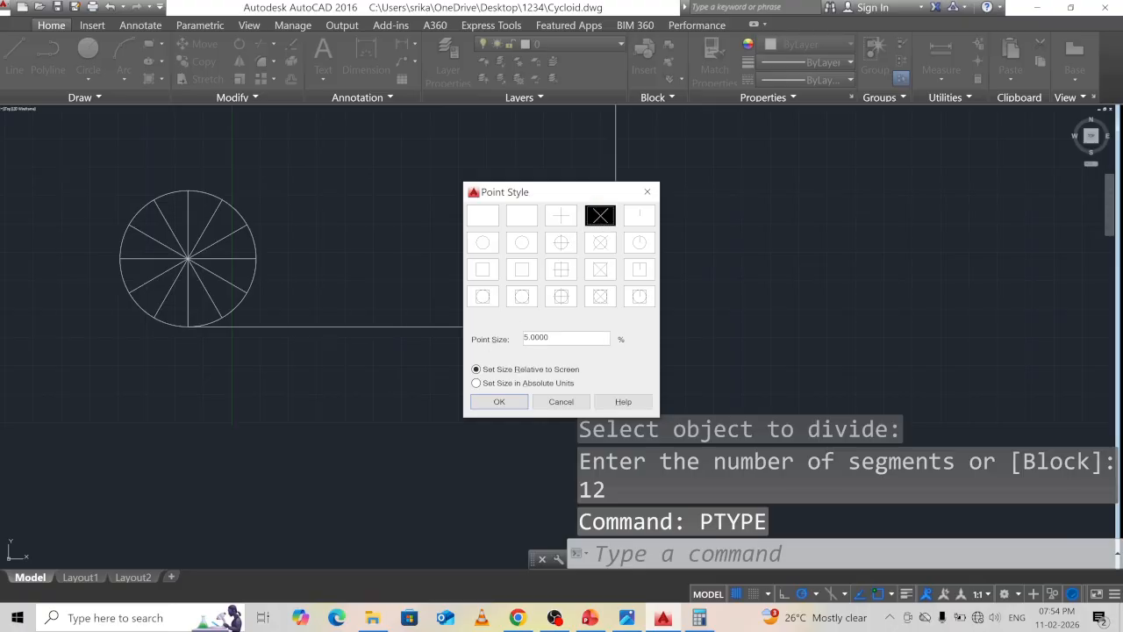
{"action": "type", "text": "2"}
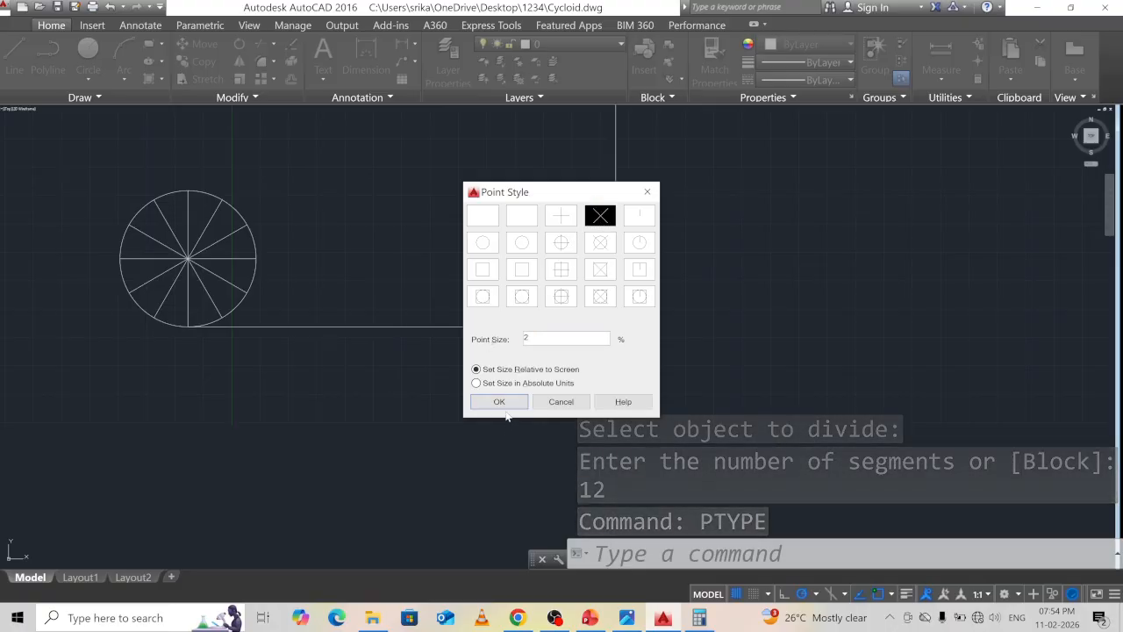
{"action": "left_click", "coordinate": [499, 402]}
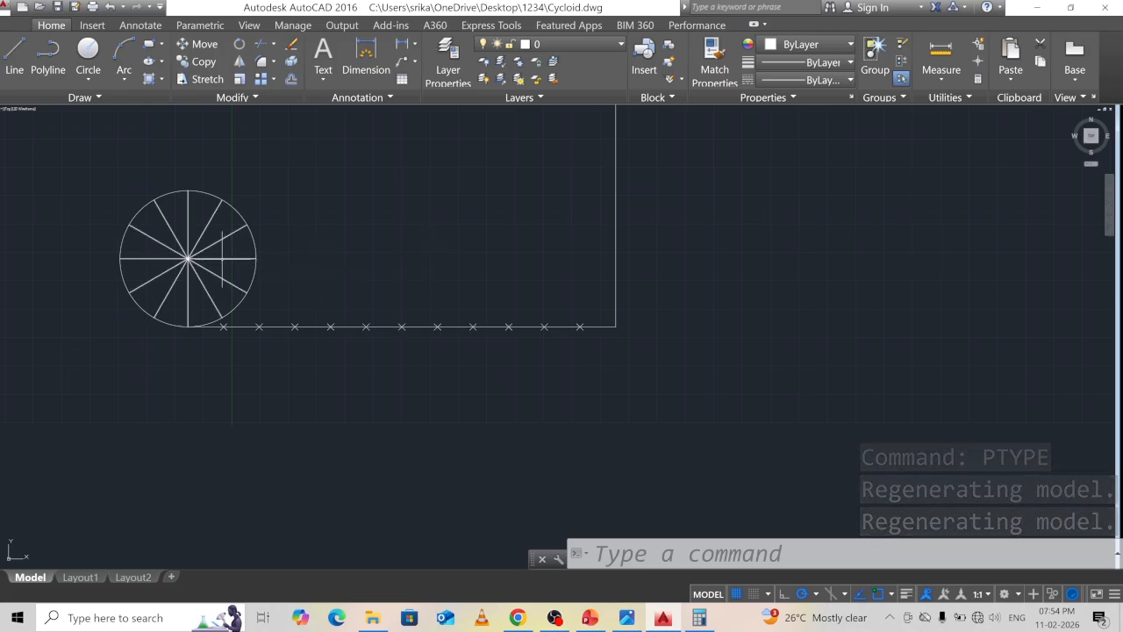
Draw a horizontal line from the circle's division point just left of its lowest point to the vertical line at the base line's end
{"action": "key", "text": "Escape"}
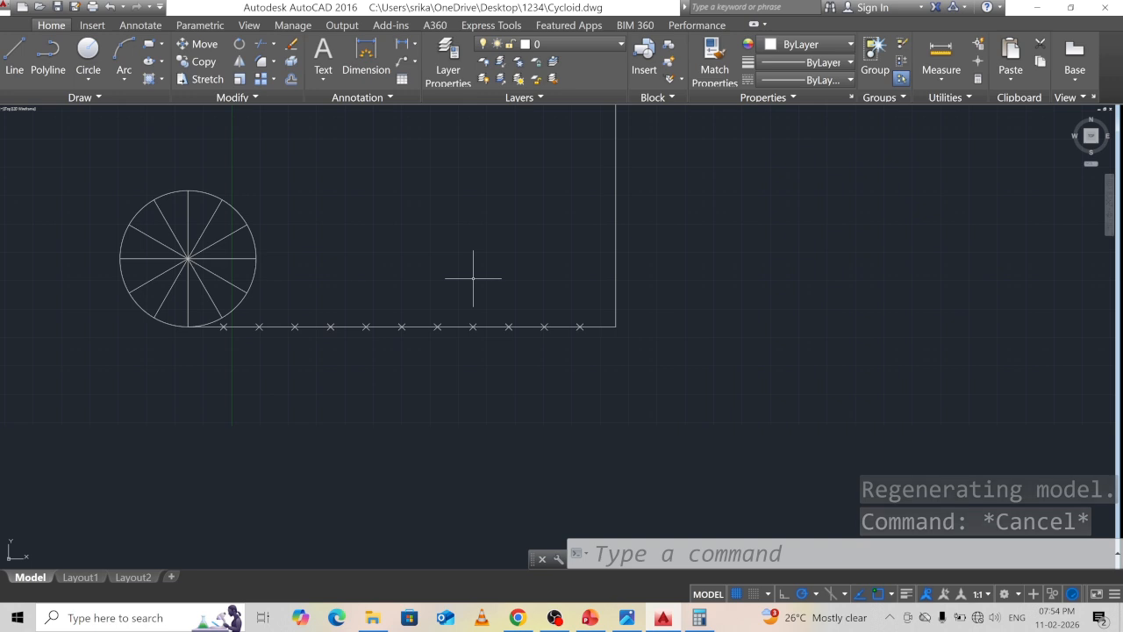
{"action": "left_click", "coordinate": [696, 550]}
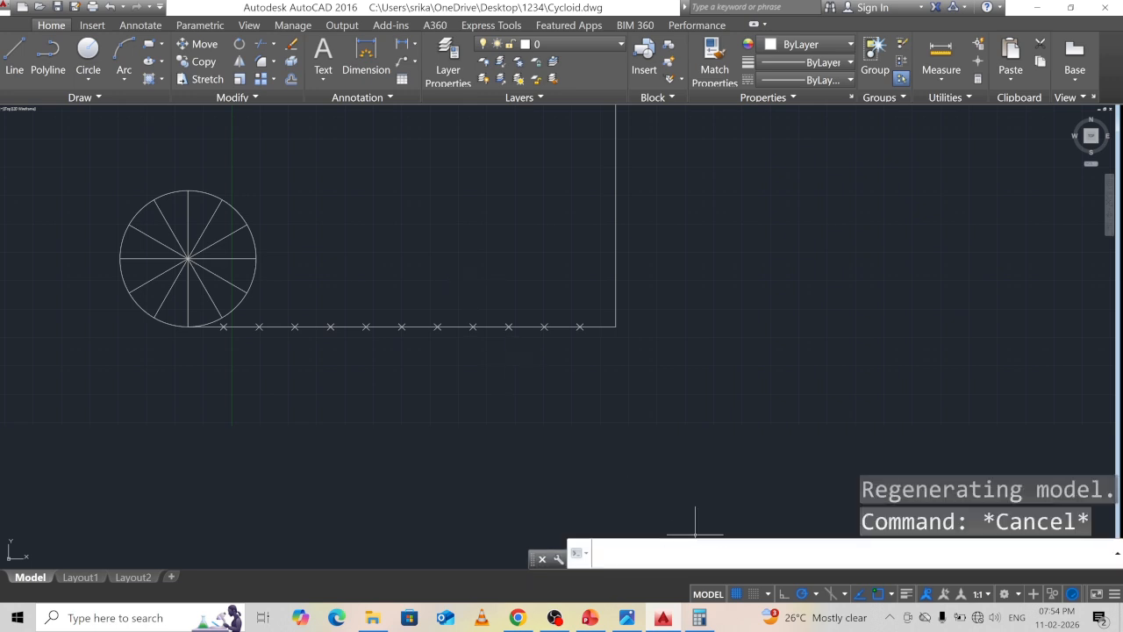
{"action": "type", "text": "l"}
{"action": "key", "text": "Return"}
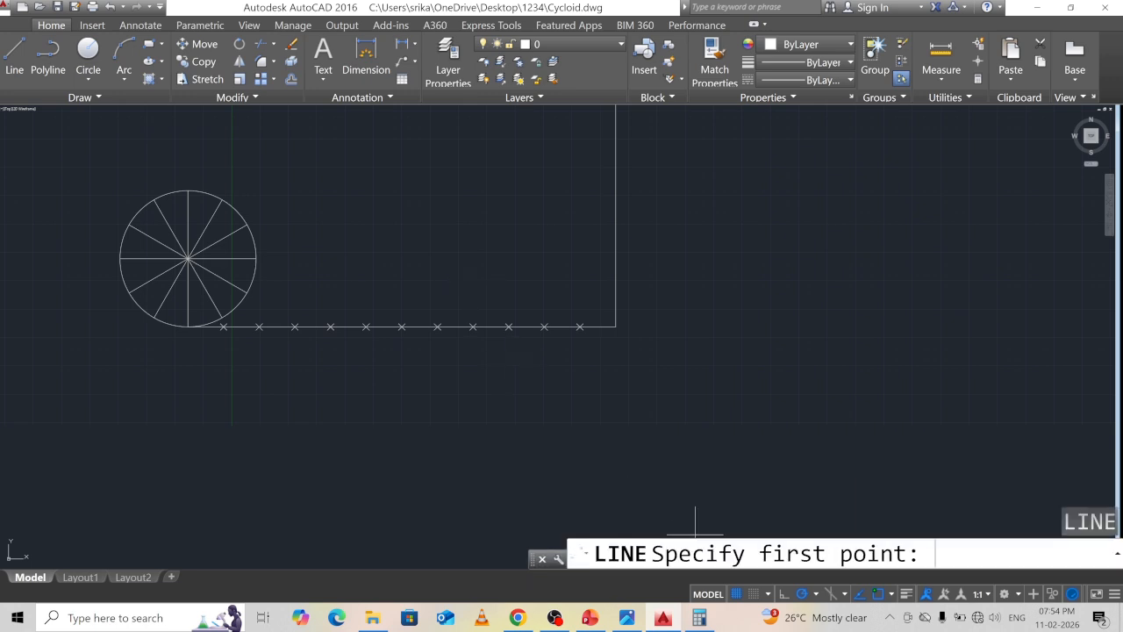
{"action": "left_click", "coordinate": [154, 318]}
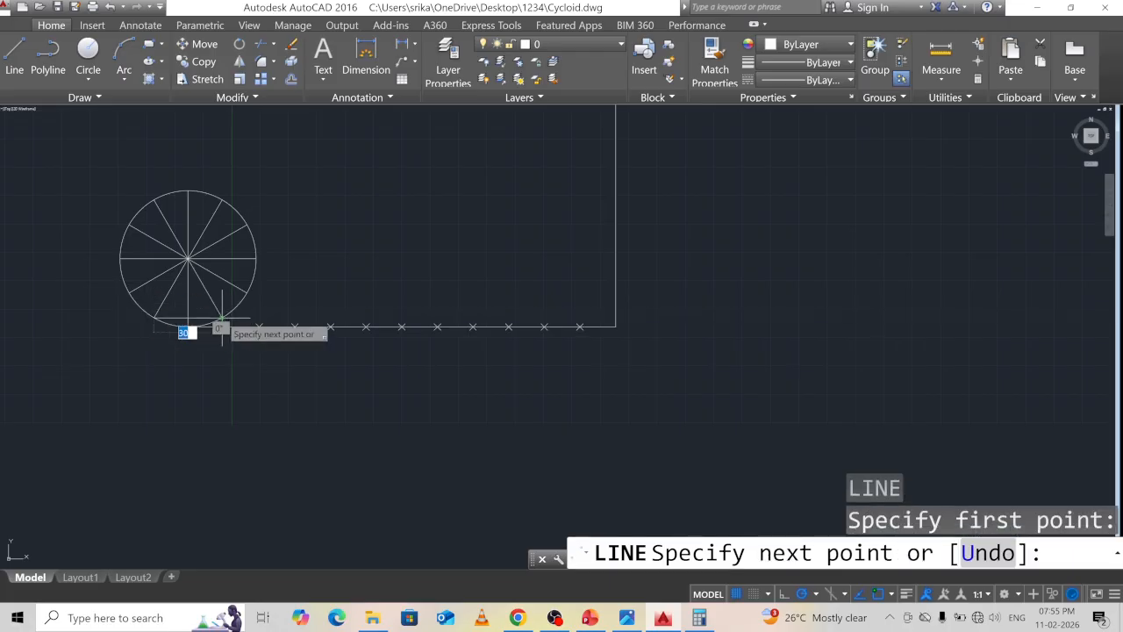
{"action": "left_click", "coordinate": [616, 318]}
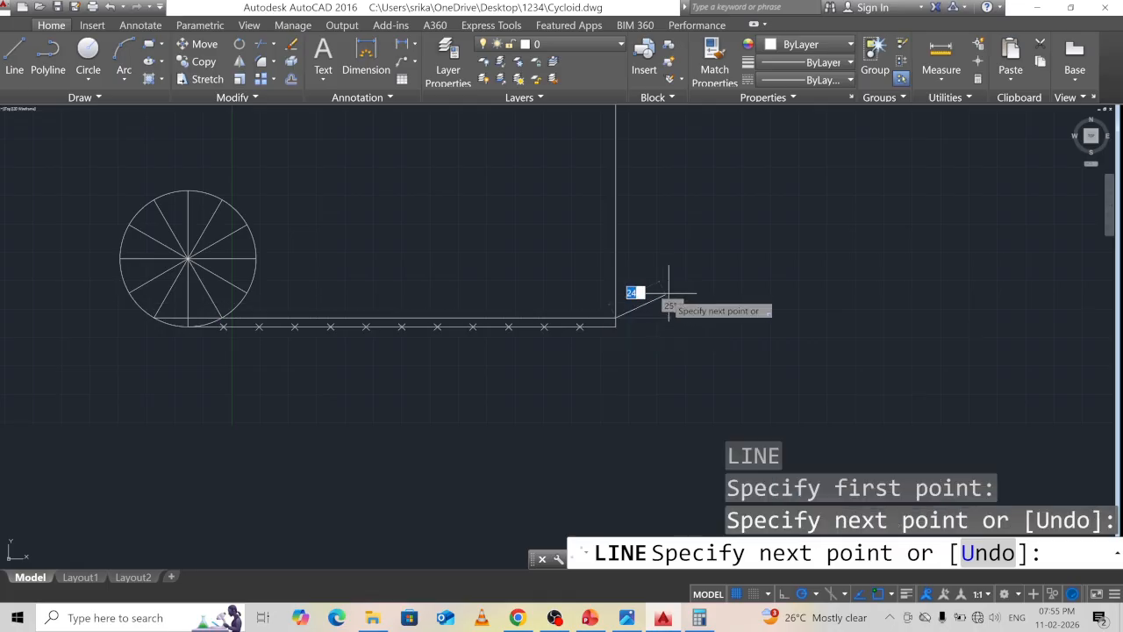
{"action": "key", "text": "Escape"}
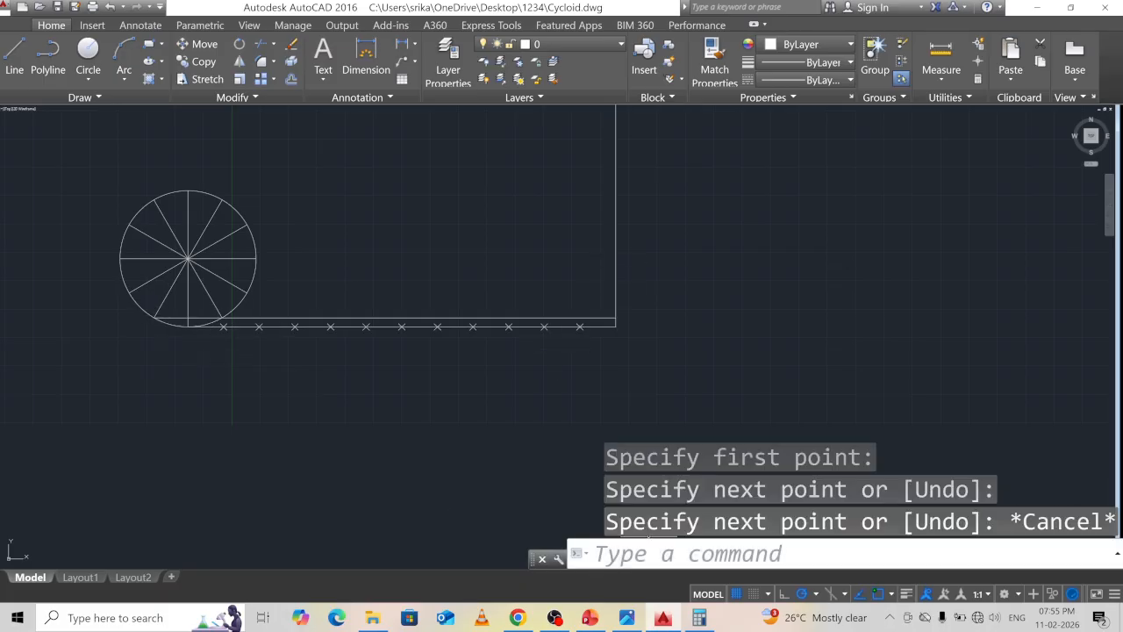
With Ortho on, draw a horizontal line through the circle's two division points just below centre height, ending at the vertical line
{"action": "type", "text": "l"}
{"action": "key", "text": "Return"}
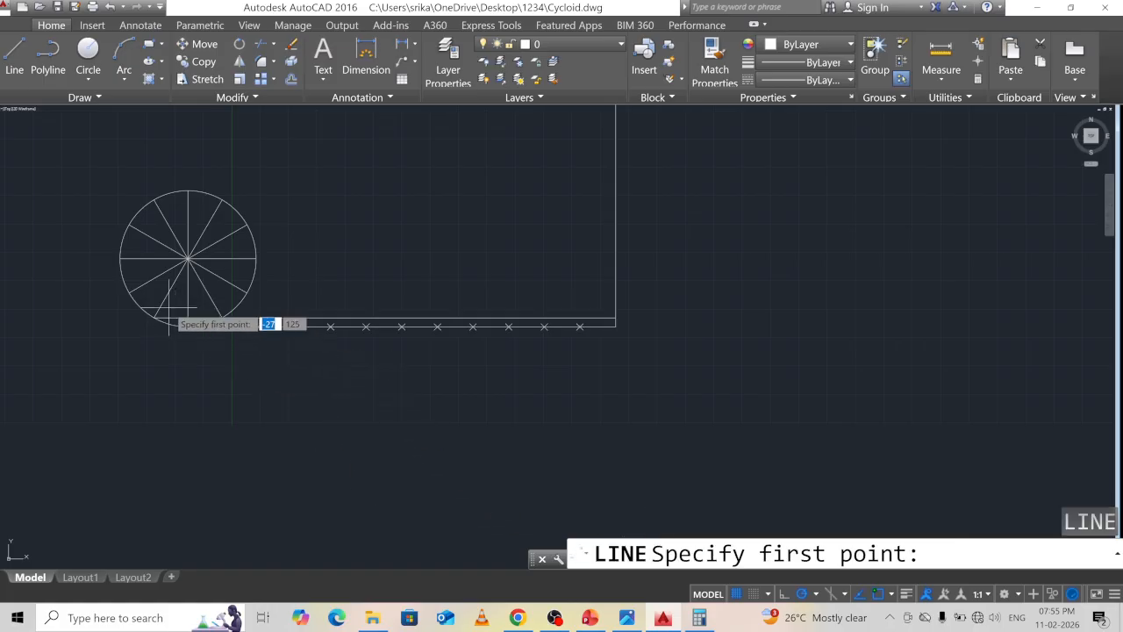
{"action": "left_click", "coordinate": [129, 279]}
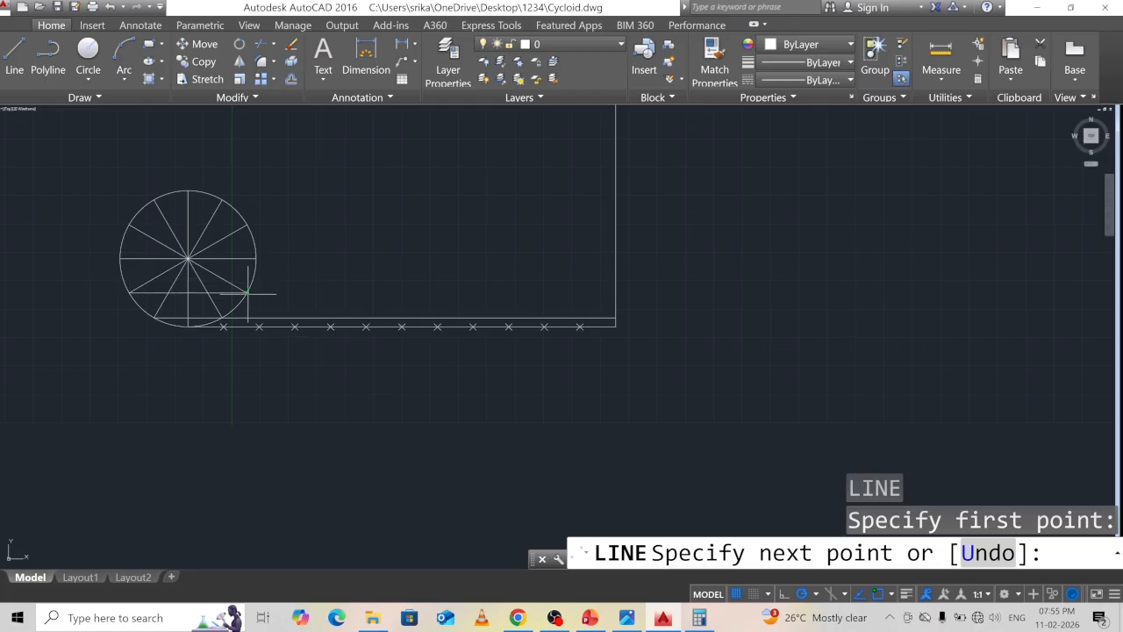
{"action": "left_click", "coordinate": [246, 292]}
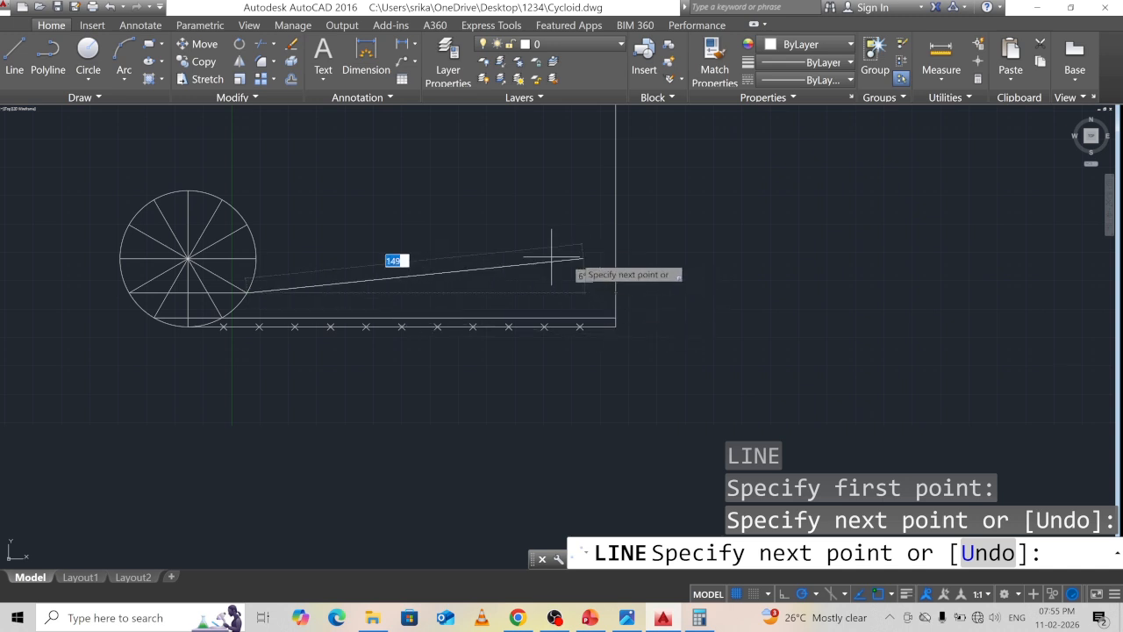
{"action": "left_click", "coordinate": [785, 594]}
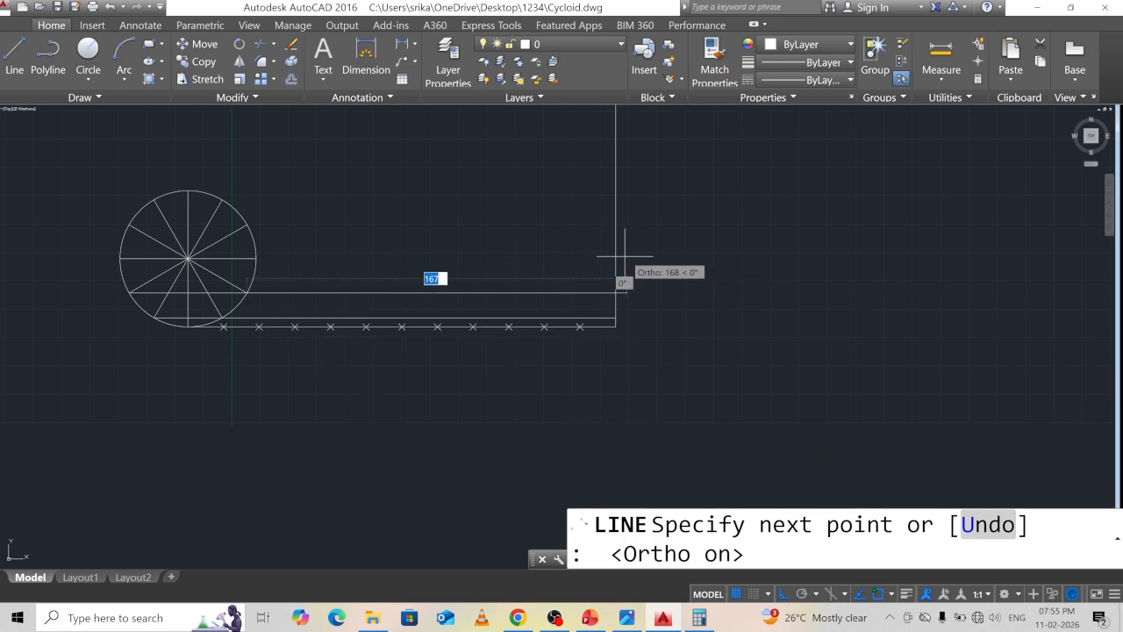
{"action": "left_click", "coordinate": [598, 292]}
{"action": "key", "text": "Escape"}
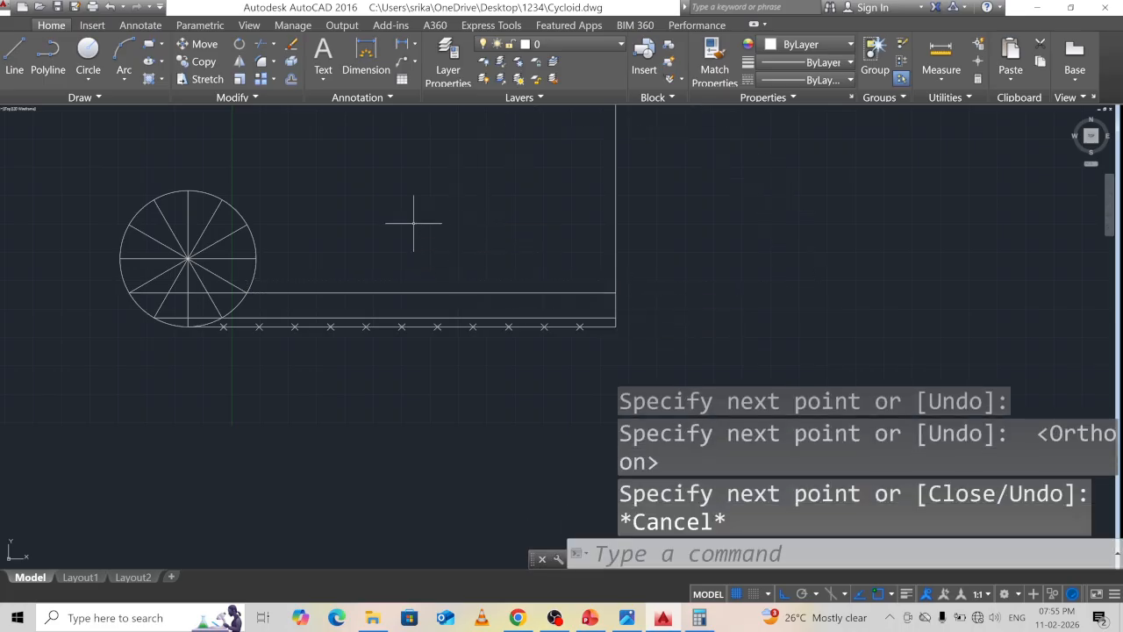
Draw a horizontal line at centre height from the circle's right quadrant to the vertical line
{"action": "key", "text": "space"}
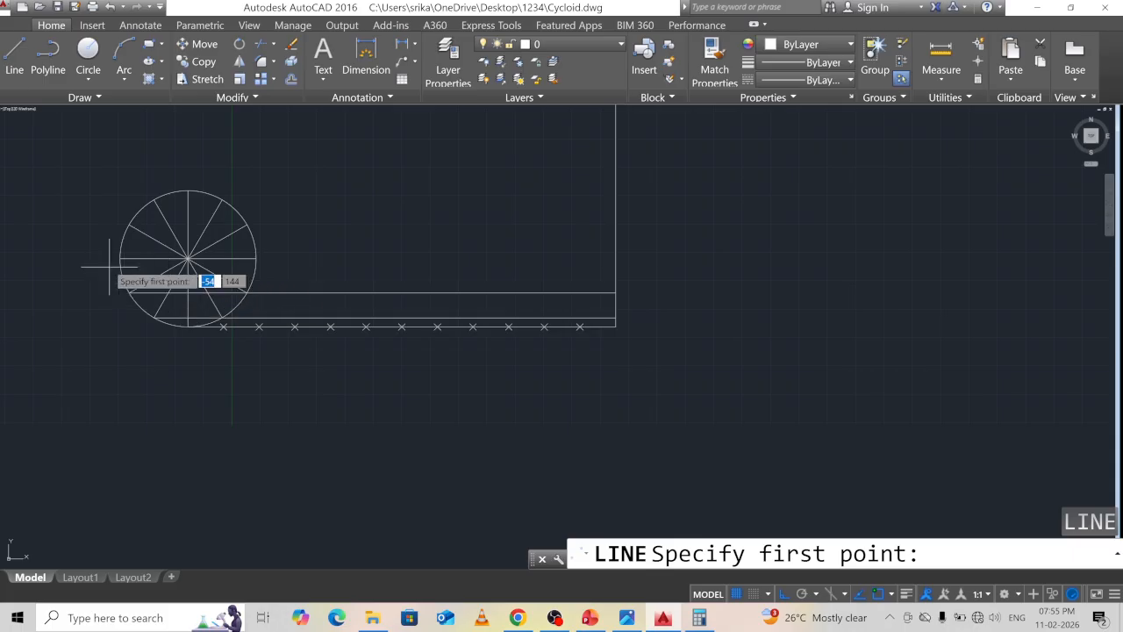
{"action": "left_click", "coordinate": [258, 259]}
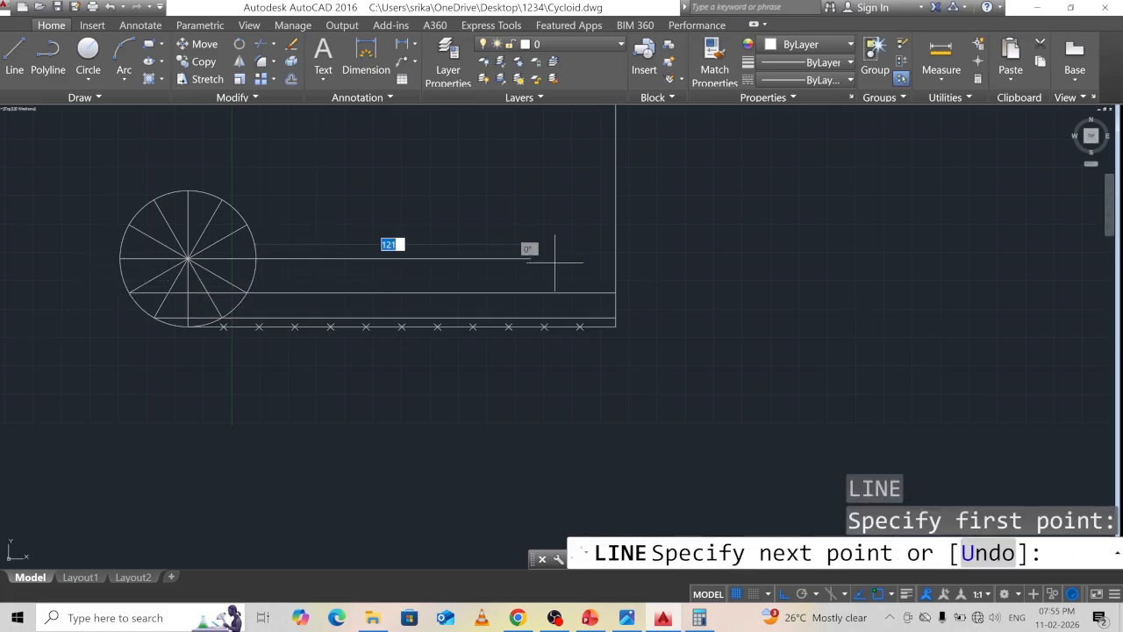
{"action": "left_click", "coordinate": [615, 258]}
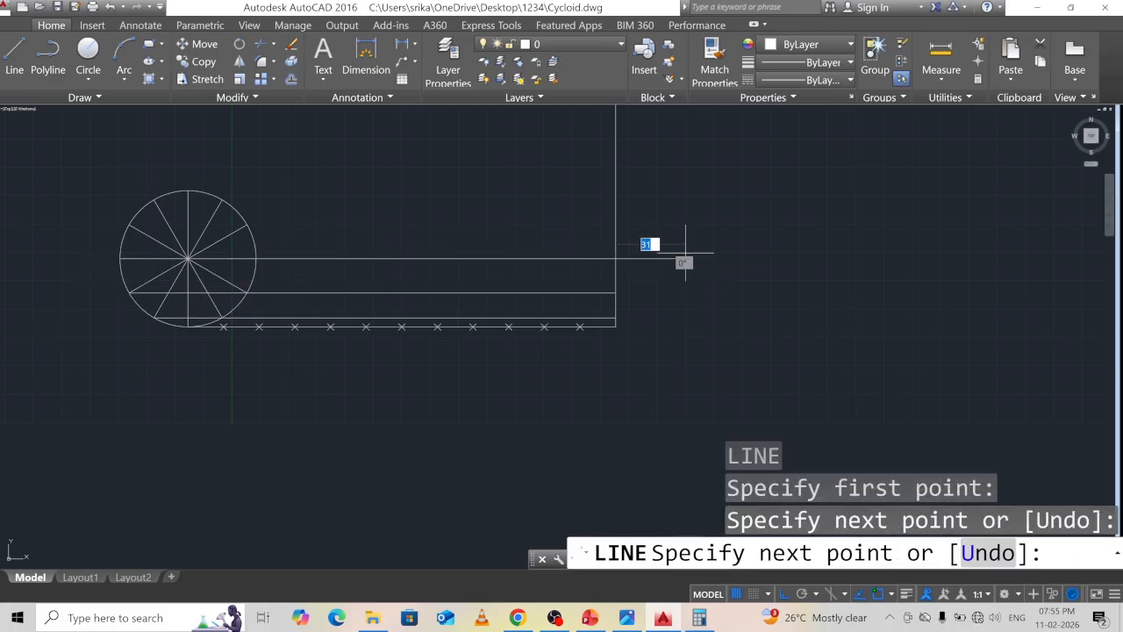
{"action": "key", "text": "Escape"}
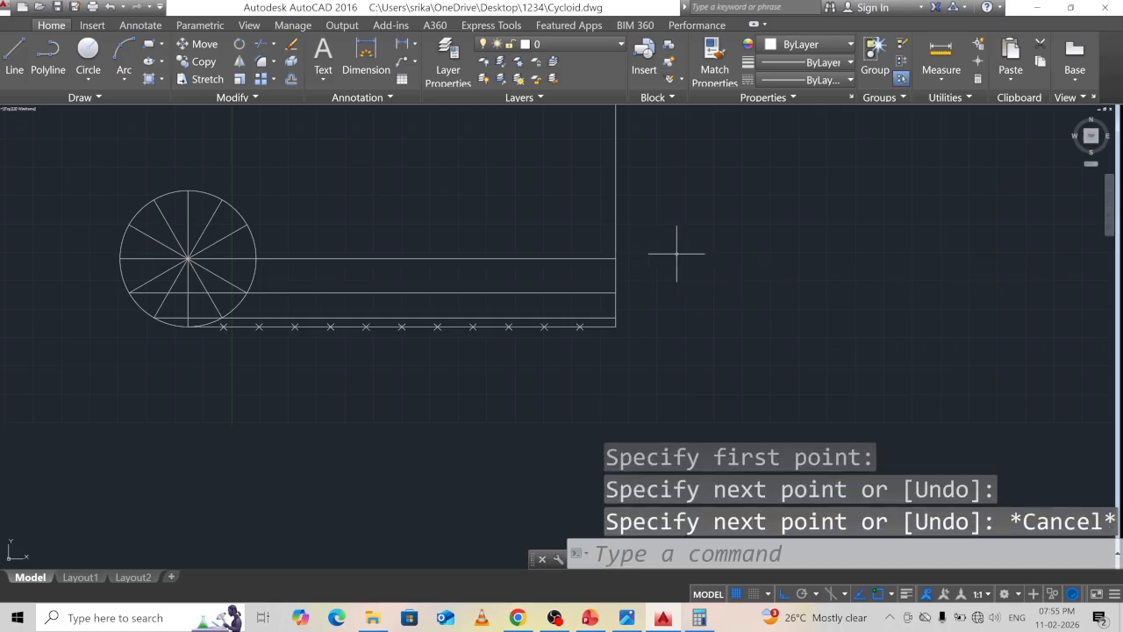
Draw a horizontal line from the circle's left division point just above centre height to the vertical line
{"action": "key", "text": "space"}
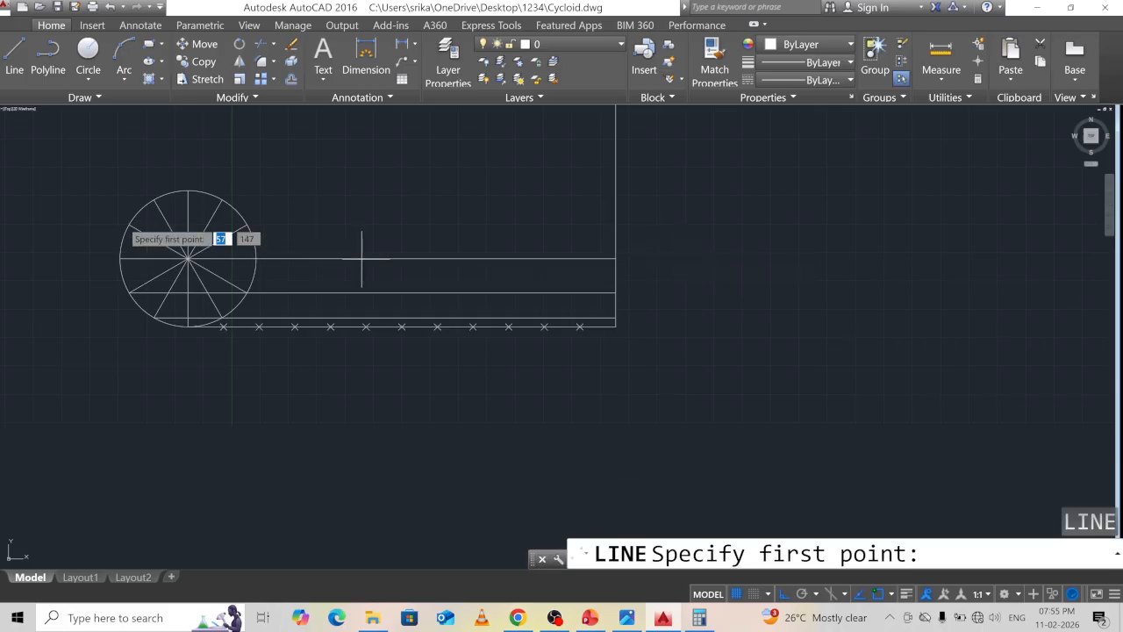
{"action": "left_click", "coordinate": [129, 226]}
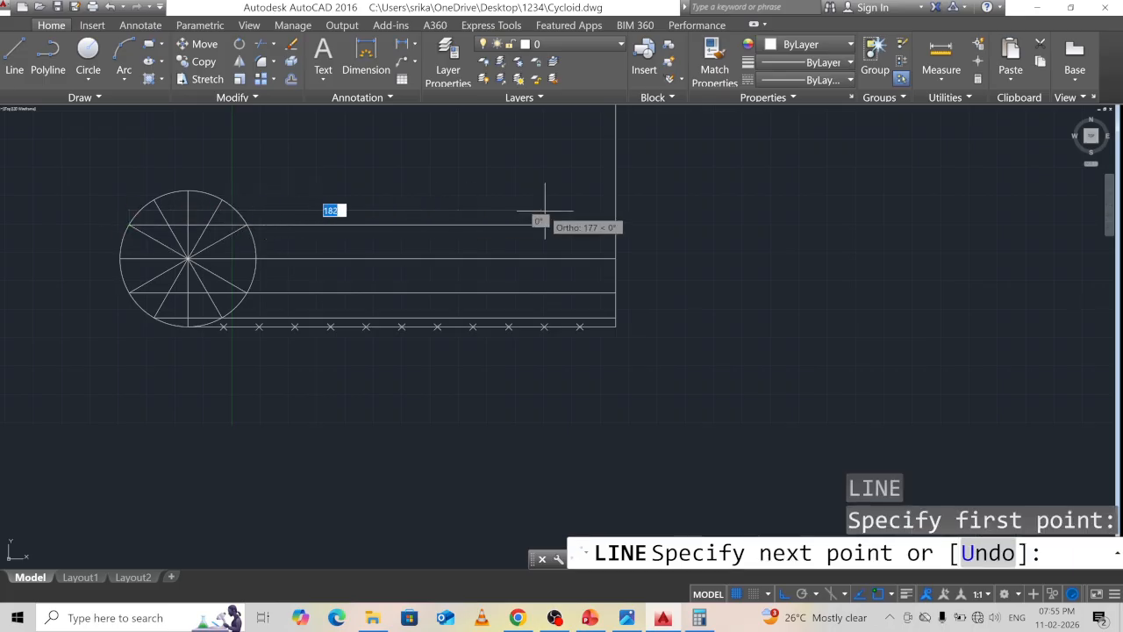
{"action": "left_click", "coordinate": [616, 225]}
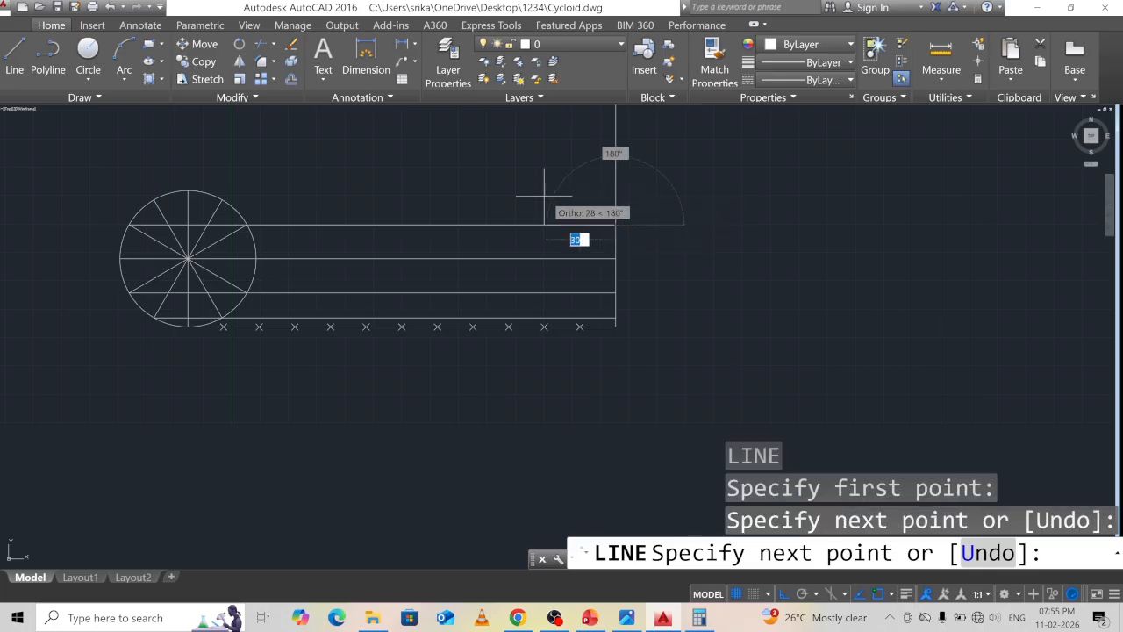
{"action": "key", "text": "Return"}
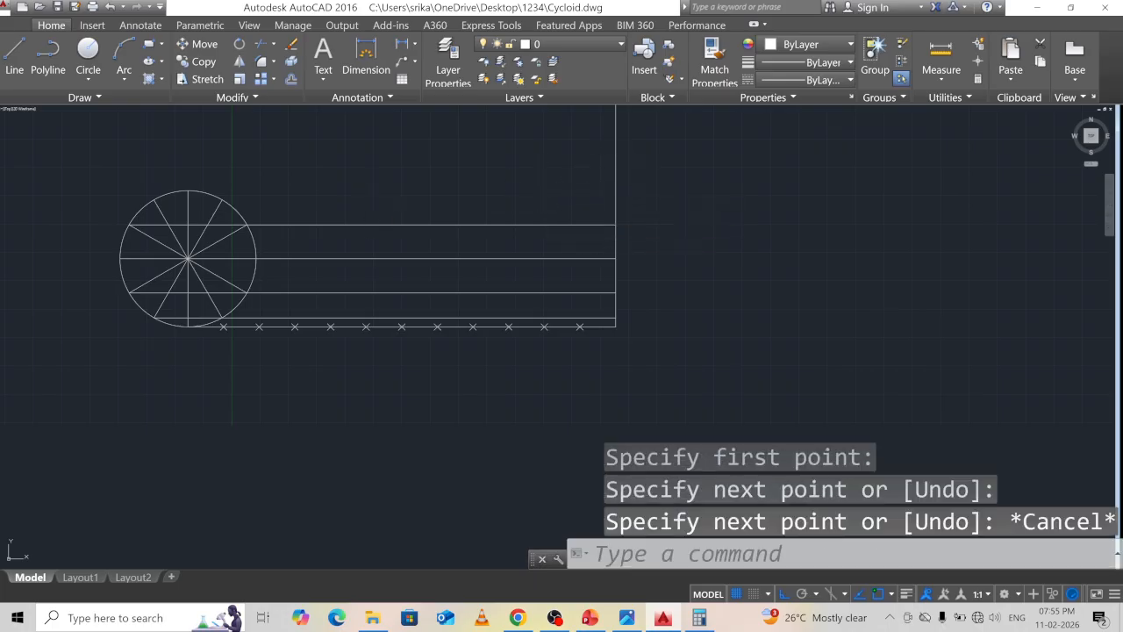
Draw a horizontal line from the division point just left of the circle's top to the vertical line
{"action": "key", "text": "Return"}
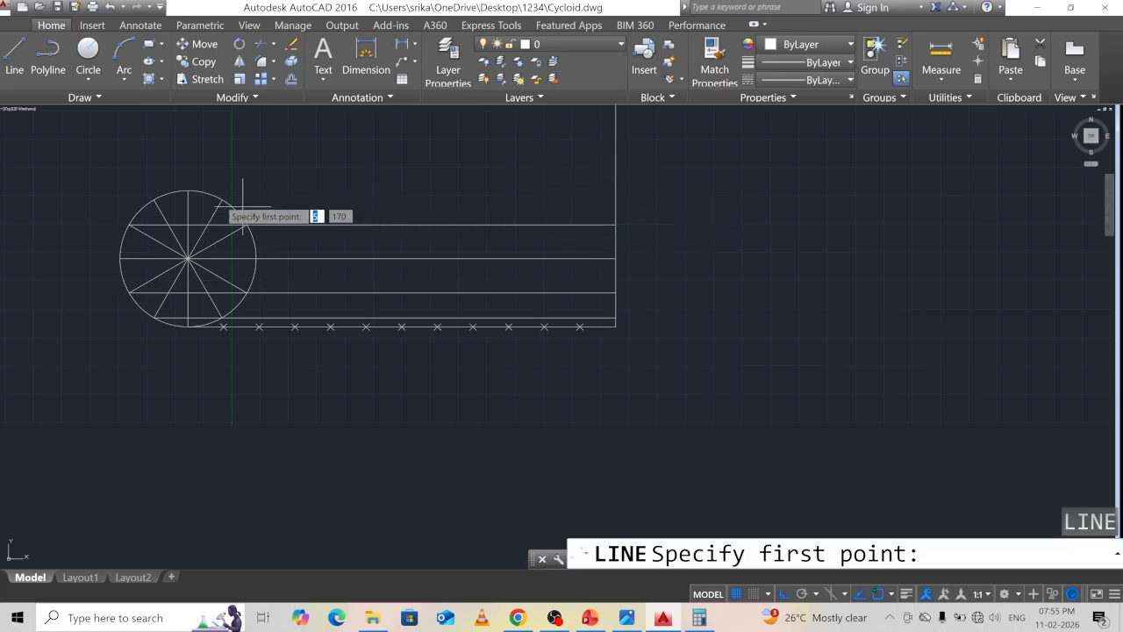
{"action": "left_click", "coordinate": [155, 198]}
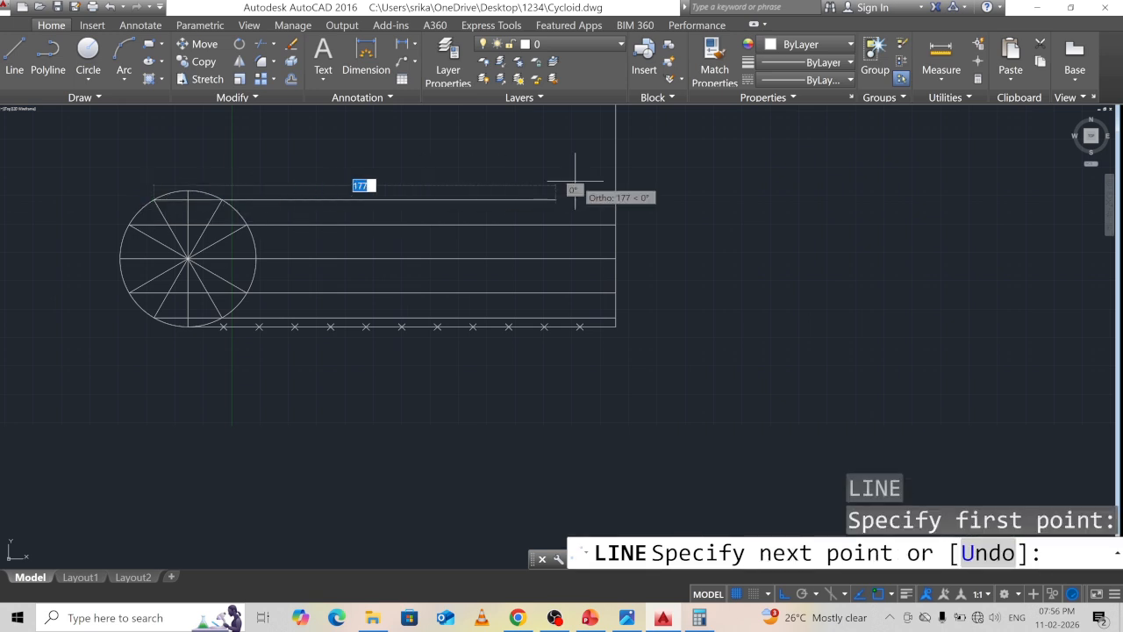
{"action": "left_click", "coordinate": [615, 200]}
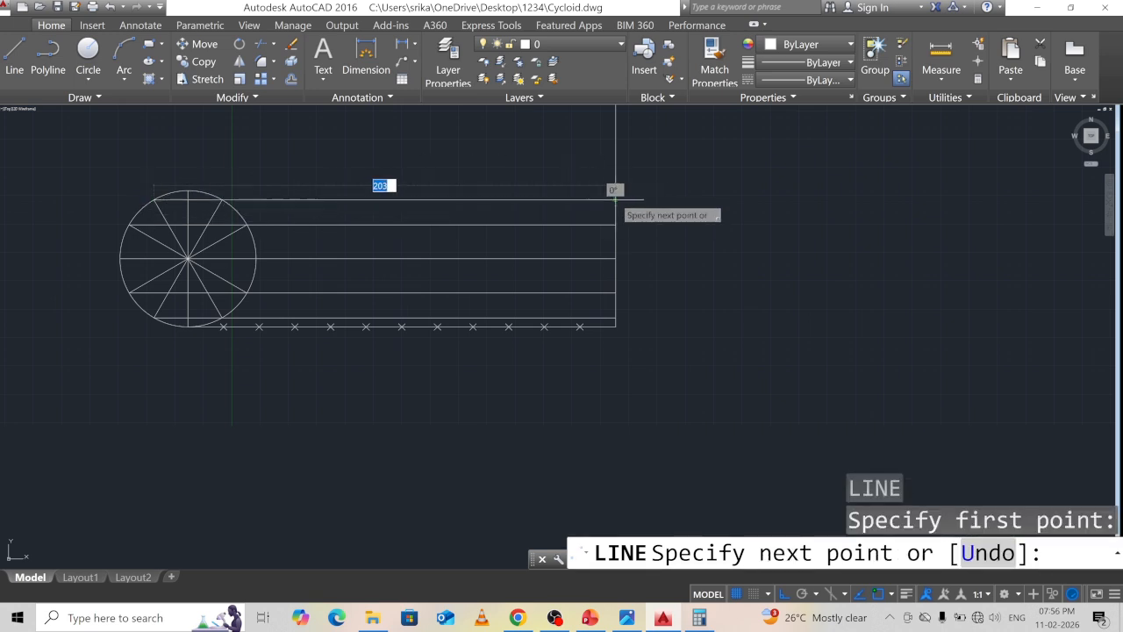
{"action": "key", "text": "Return"}
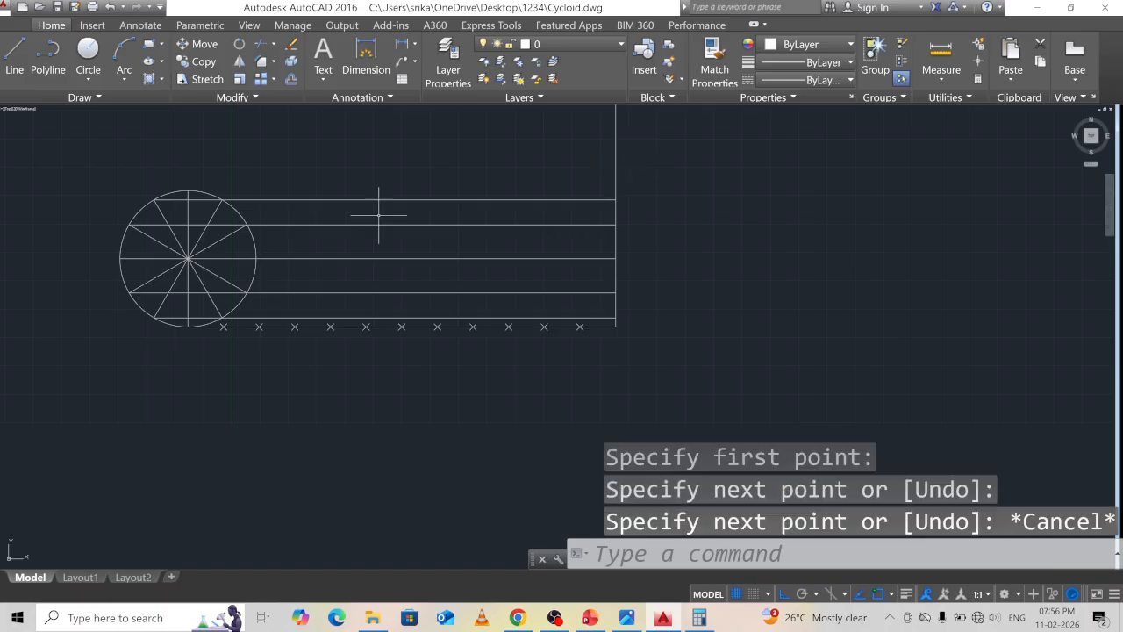
Draw a horizontal line from the circle's topmost point to the vertical line
{"action": "key", "text": "Return"}
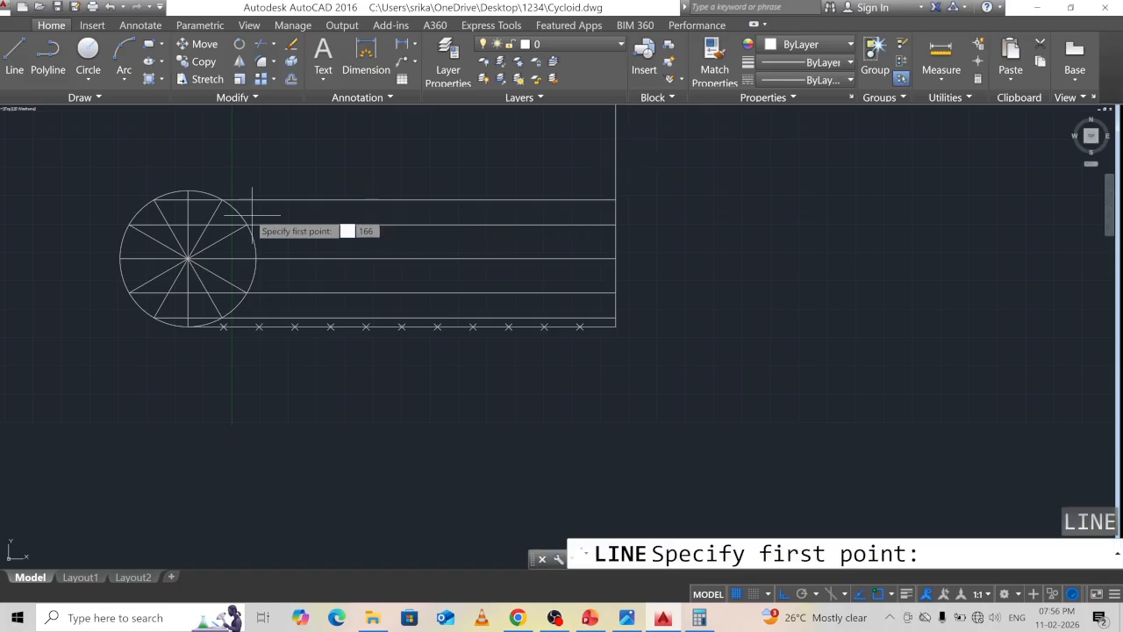
{"action": "left_click", "coordinate": [187, 191]}
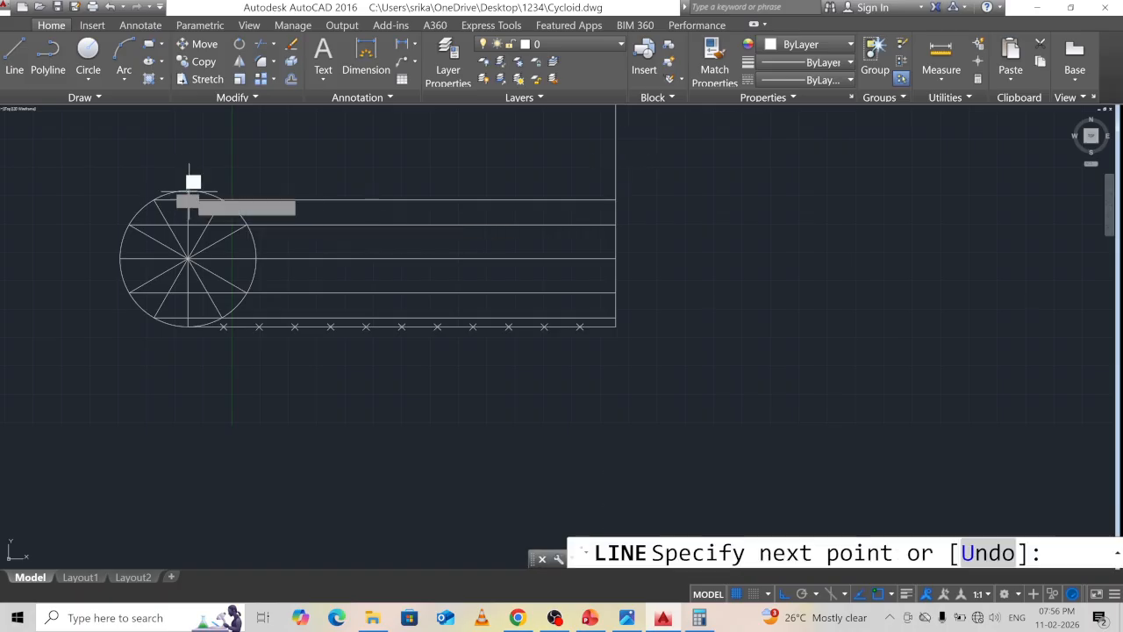
{"action": "left_click", "coordinate": [617, 184]}
{"action": "key", "text": "Escape"}
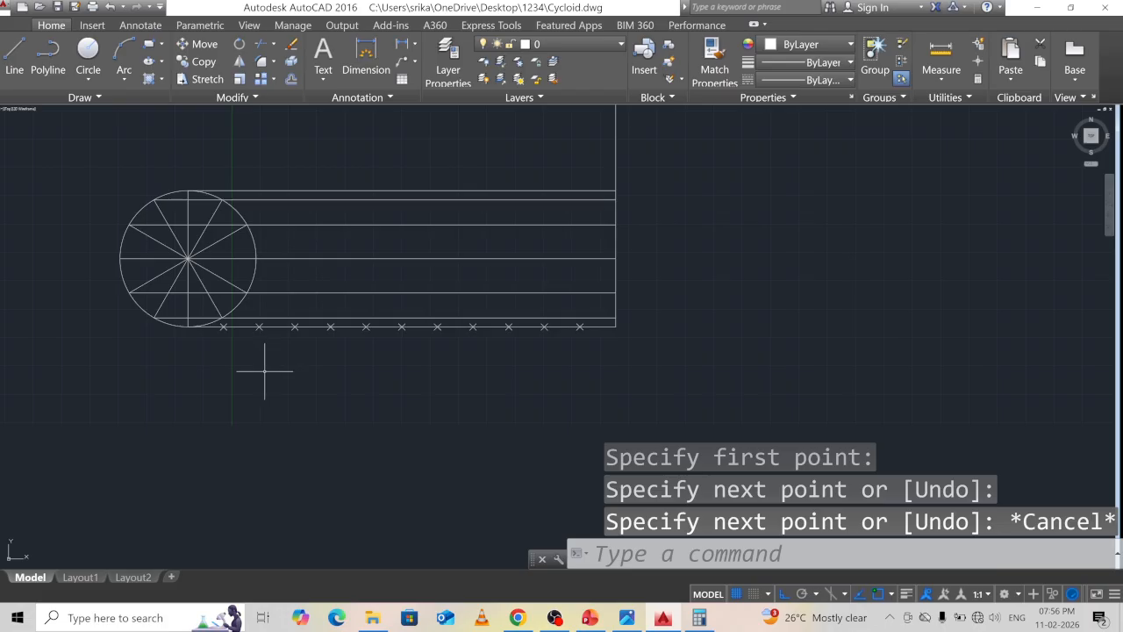
Number the circle's division points 1 to 7 counterclockwise from the lowest point with single-line text, height 2, rotation 0
{"action": "scroll", "coordinate": [252, 336], "scroll_direction": "up", "scroll_amount": 2}
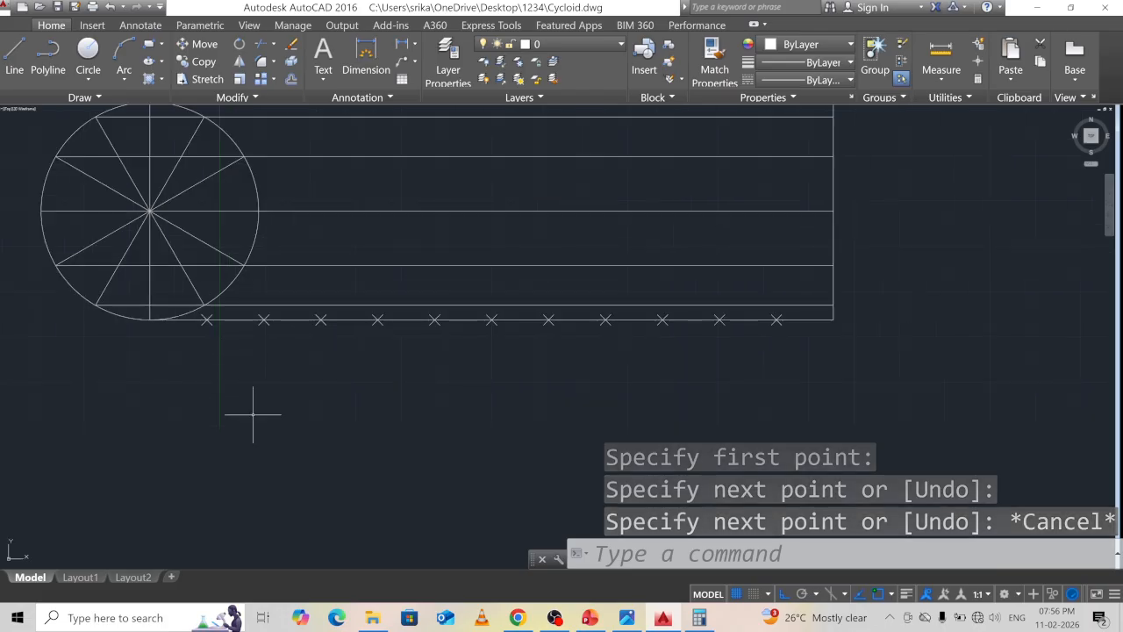
{"action": "middle_click_drag", "start_coordinate": [389, 404], "coordinate": [411, 451]}
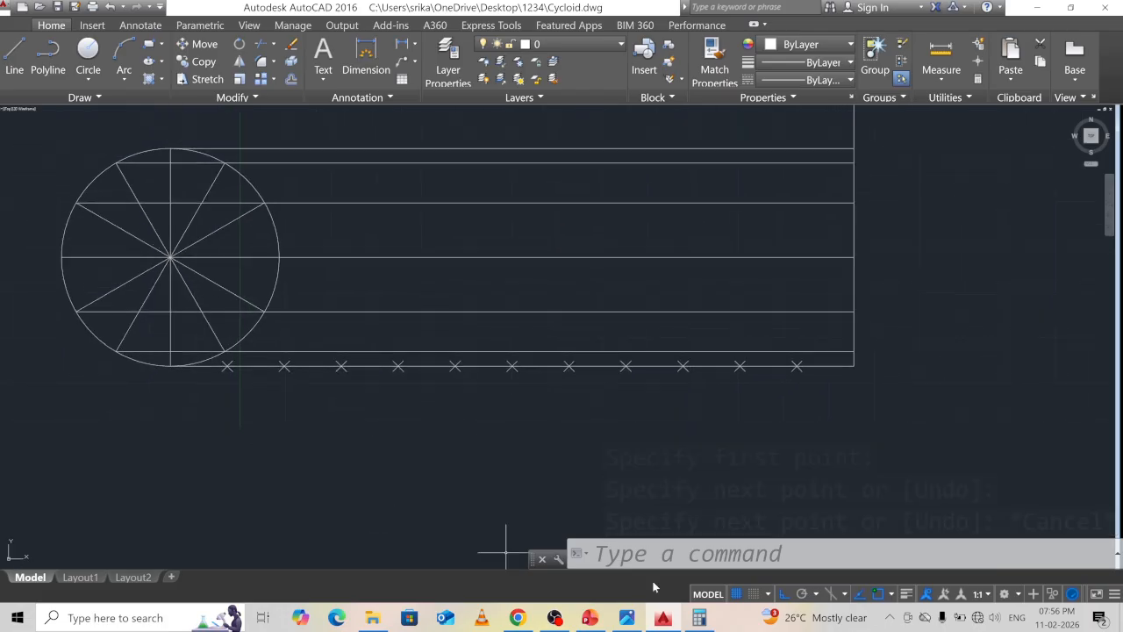
{"action": "left_click", "coordinate": [660, 554]}
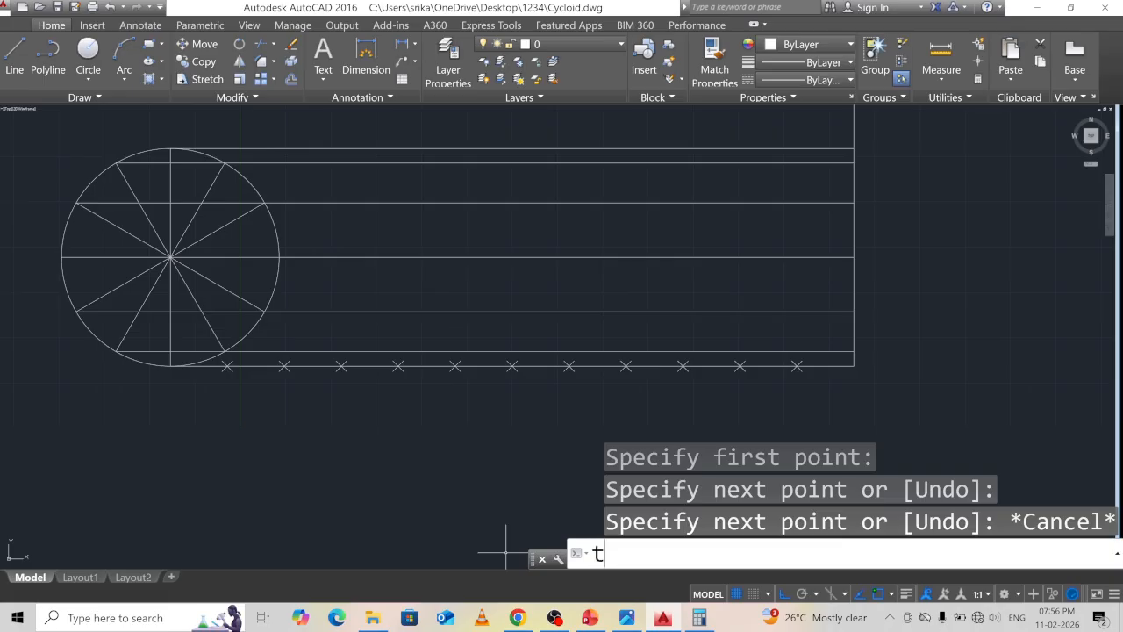
{"action": "type", "text": "text"}
{"action": "key", "text": "Return"}
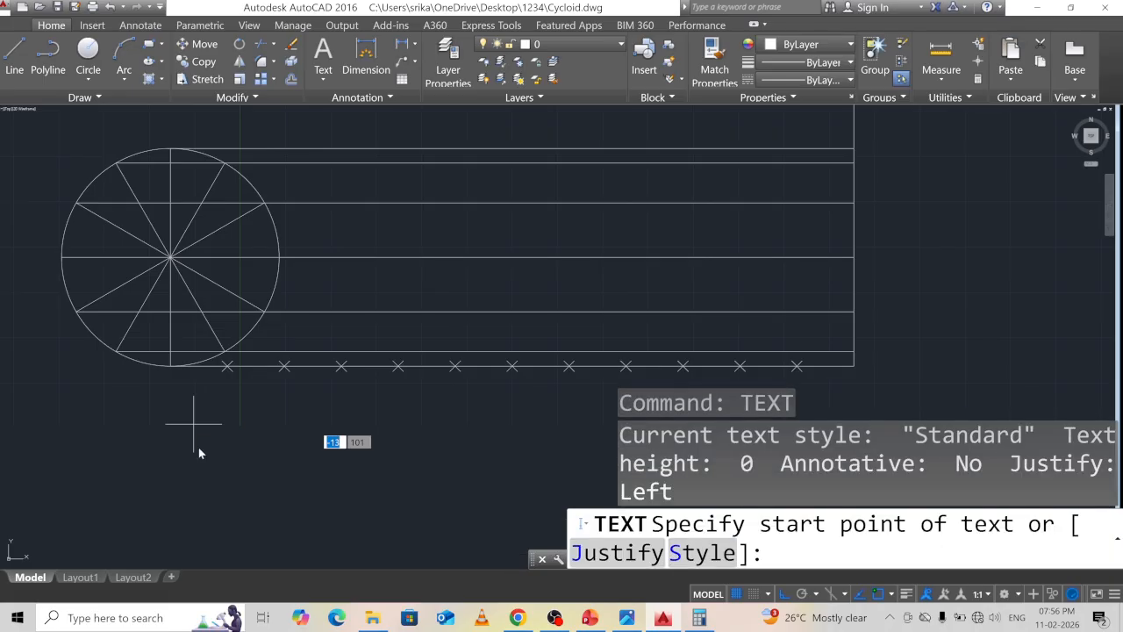
{"action": "left_click", "coordinate": [172, 411]}
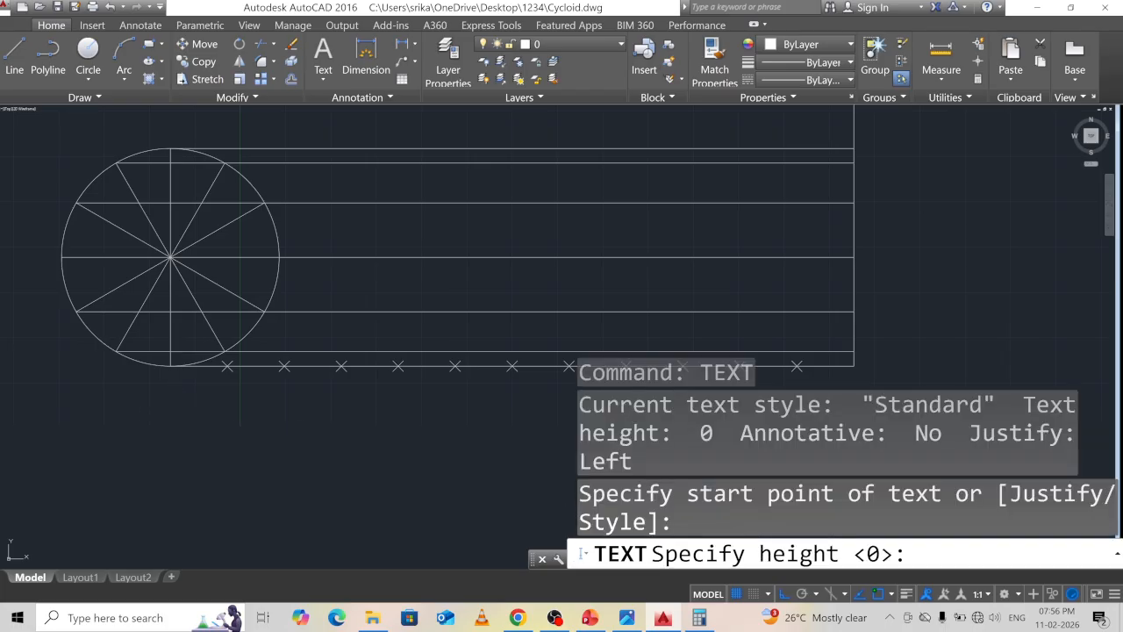
{"action": "type", "text": "2"}
{"action": "key", "text": "Return"}
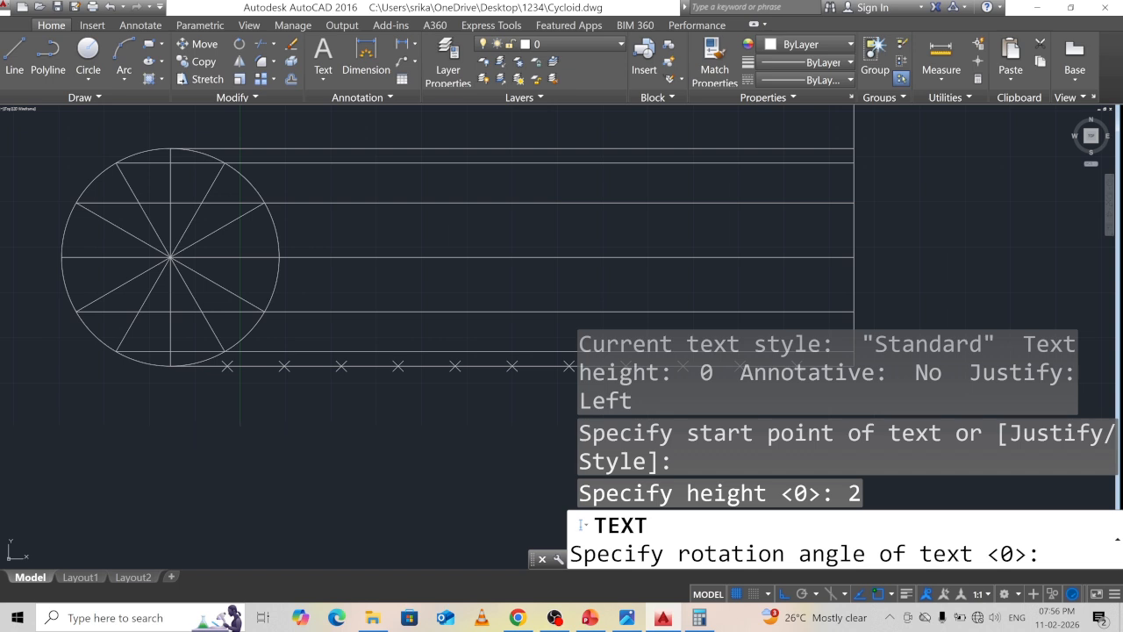
{"action": "type", "text": "0"}
{"action": "key", "text": "Return"}
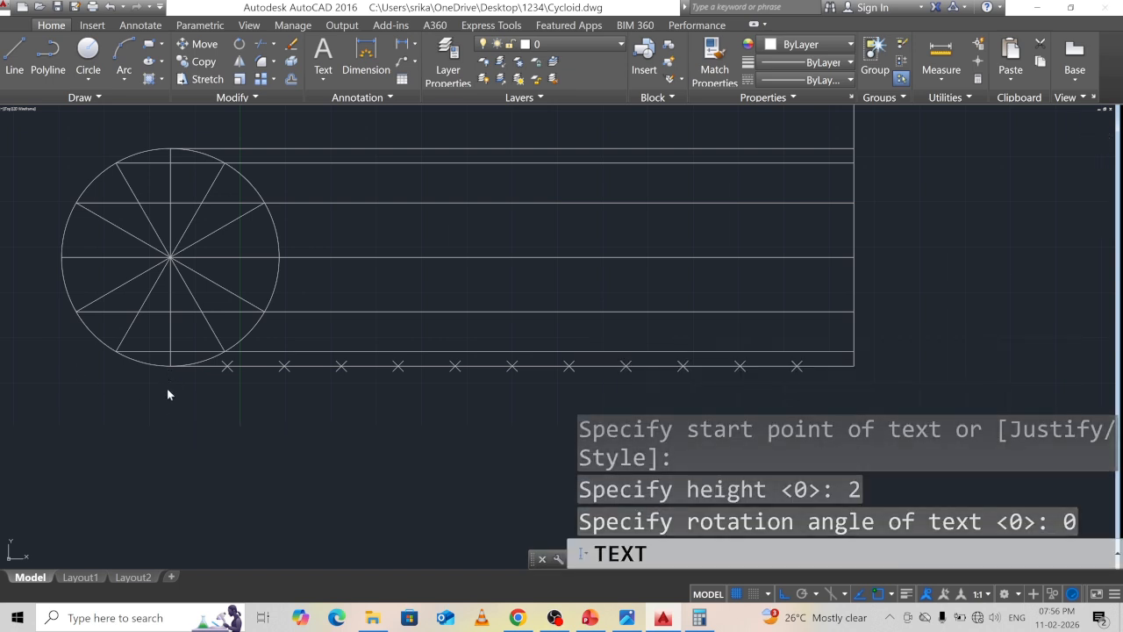
{"action": "type", "text": "1"}
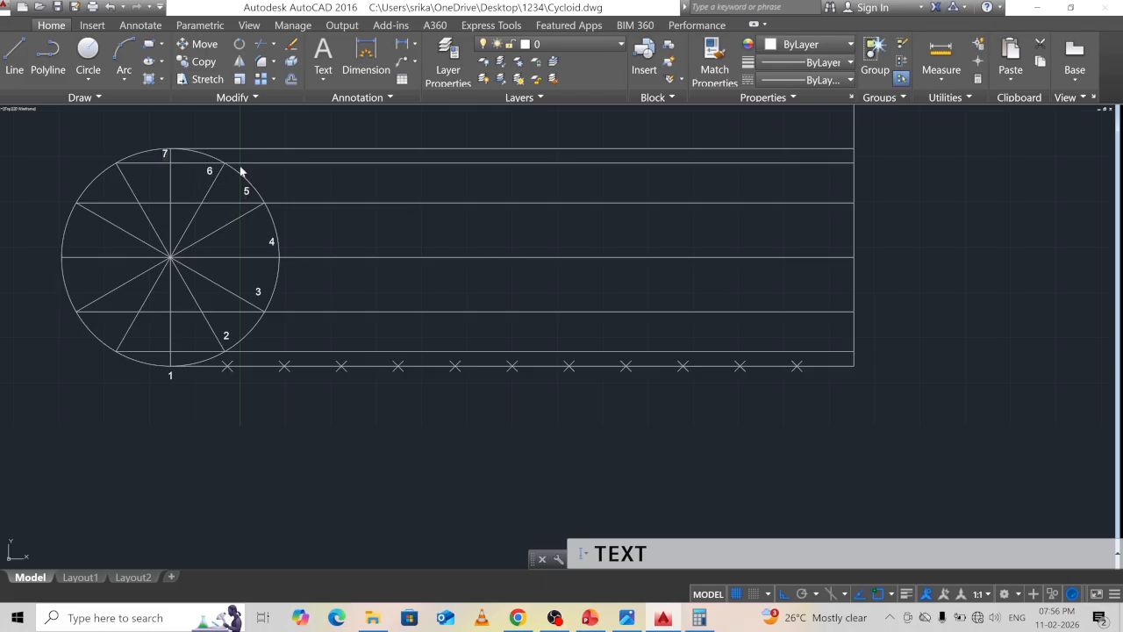
Label the circle's remaining division points 8 to 12 counterclockwise down its left side and finish the text
{"action": "left_click", "coordinate": [109, 178]}
{"action": "type", "text": "8"}
{"action": "left_click", "coordinate": [79, 221]}
{"action": "type", "text": "9"}
{"action": "type", "text": "11"}
{"action": "left_click", "coordinate": [320, 456]}
{"action": "key", "text": "Escape"}
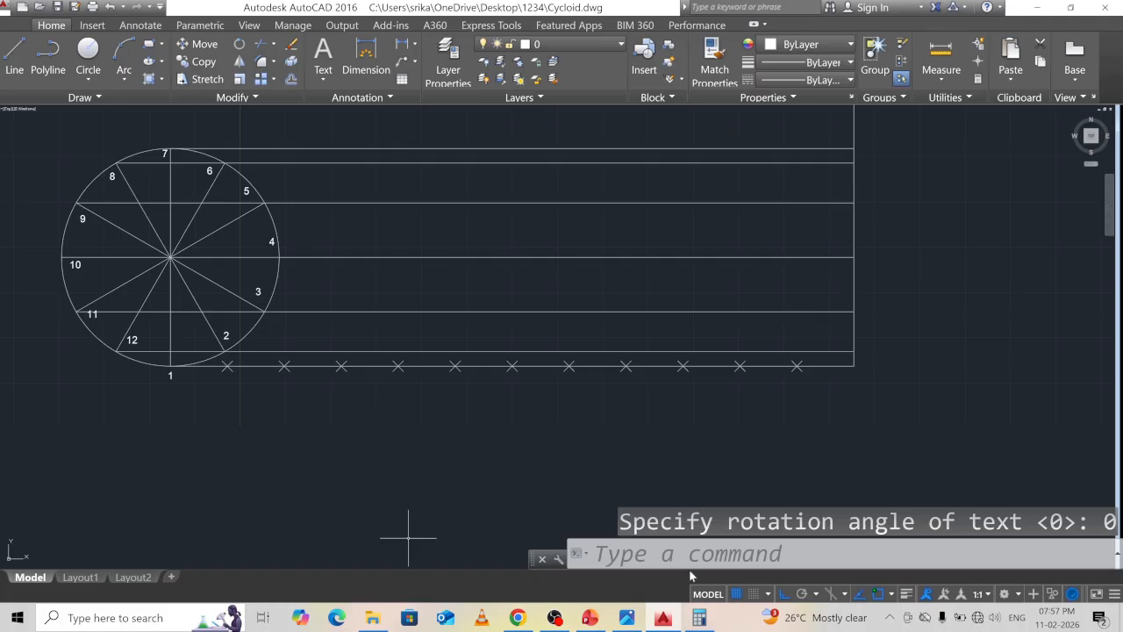
Draw a vertical line from the first division mark on the base line up to the circle's horizontal centre line
{"action": "left_click", "coordinate": [614, 553]}
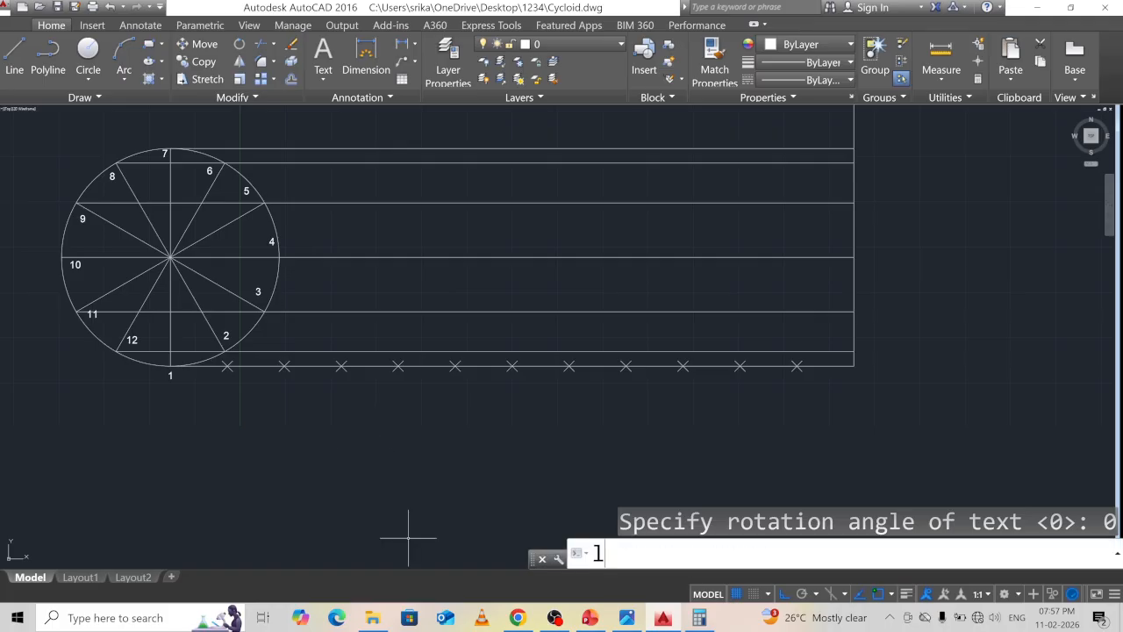
{"action": "type", "text": "l"}
{"action": "key", "text": "Return"}
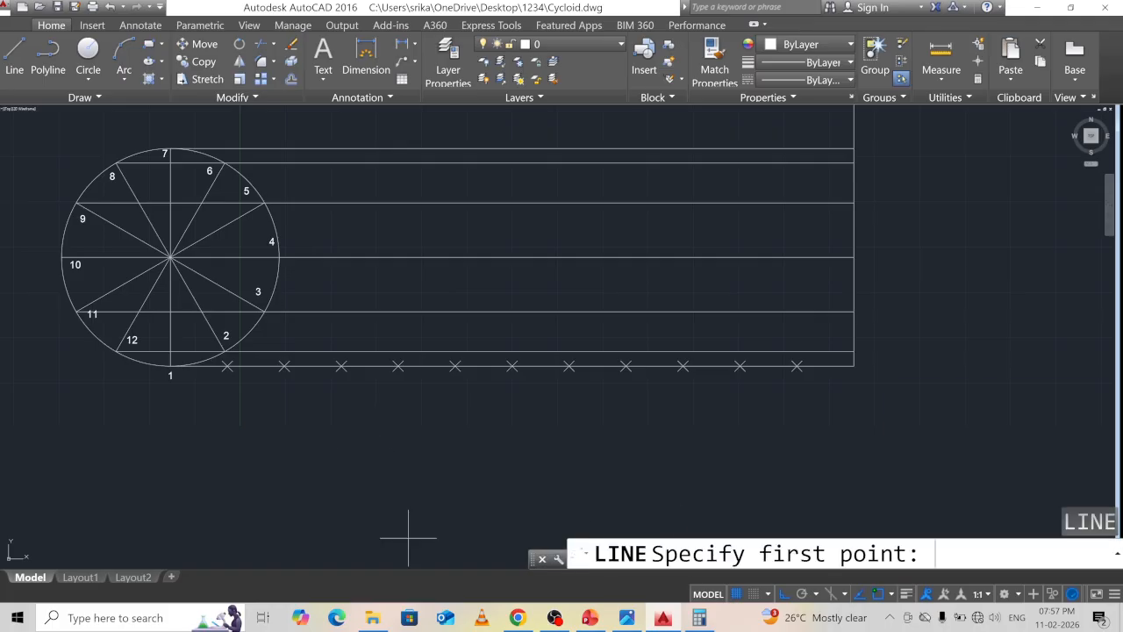
{"action": "left_click", "coordinate": [228, 366]}
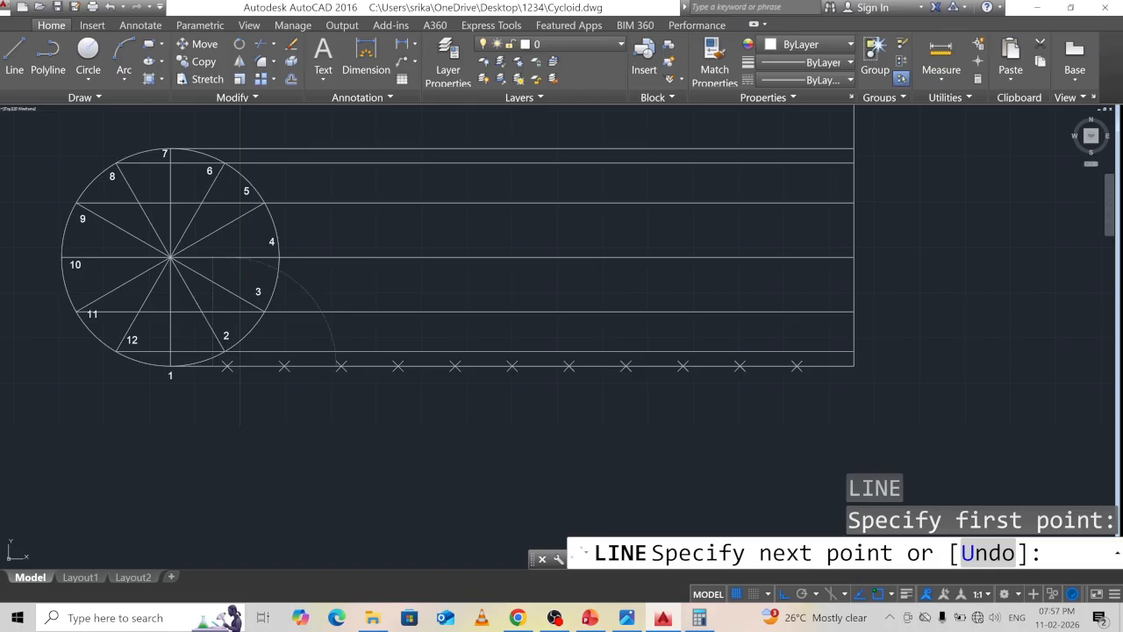
{"action": "left_click", "coordinate": [351, 257]}
{"action": "key", "text": "Escape"}
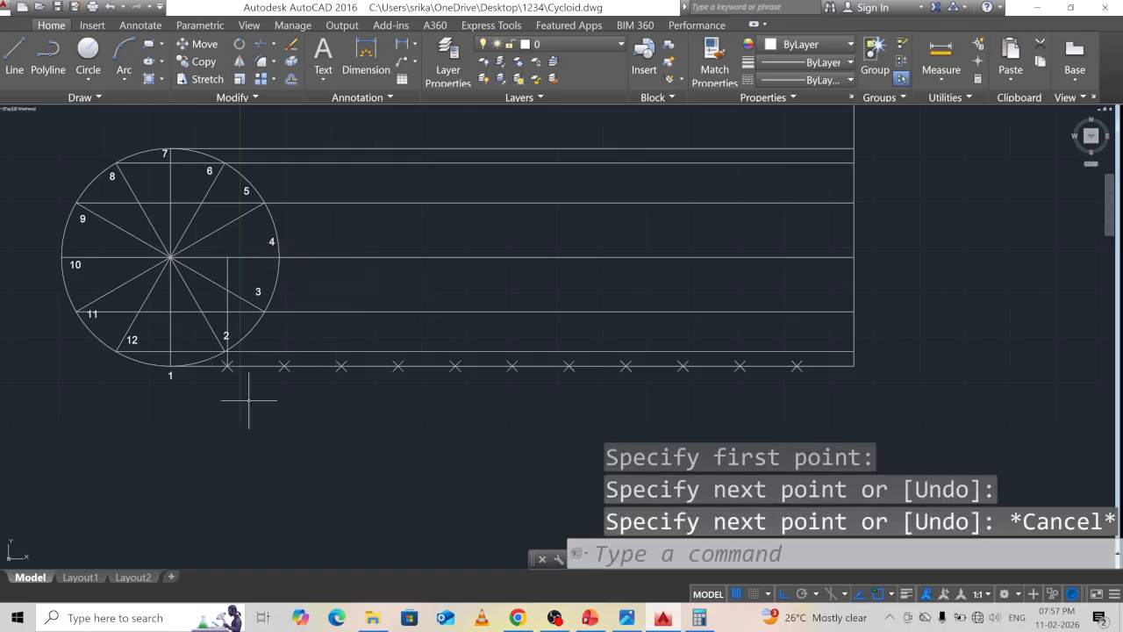
Copy the vertical line from its lower end to the second through sixth division marks on the base line
{"action": "left_click", "coordinate": [228, 284]}
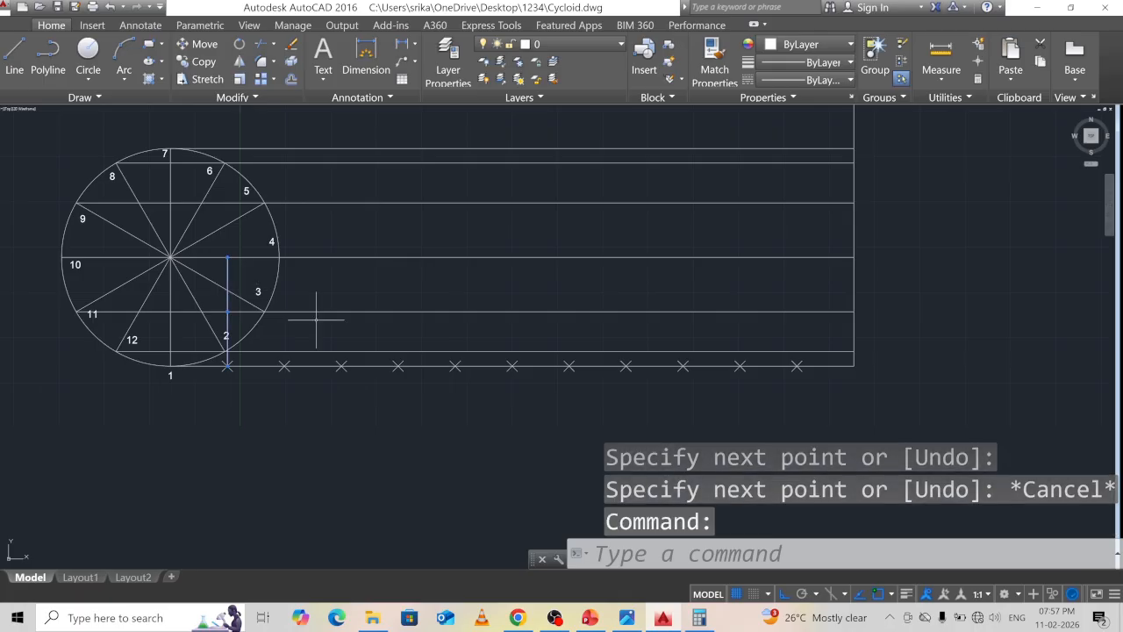
{"action": "type", "text": "co"}
{"action": "key", "text": "Return"}
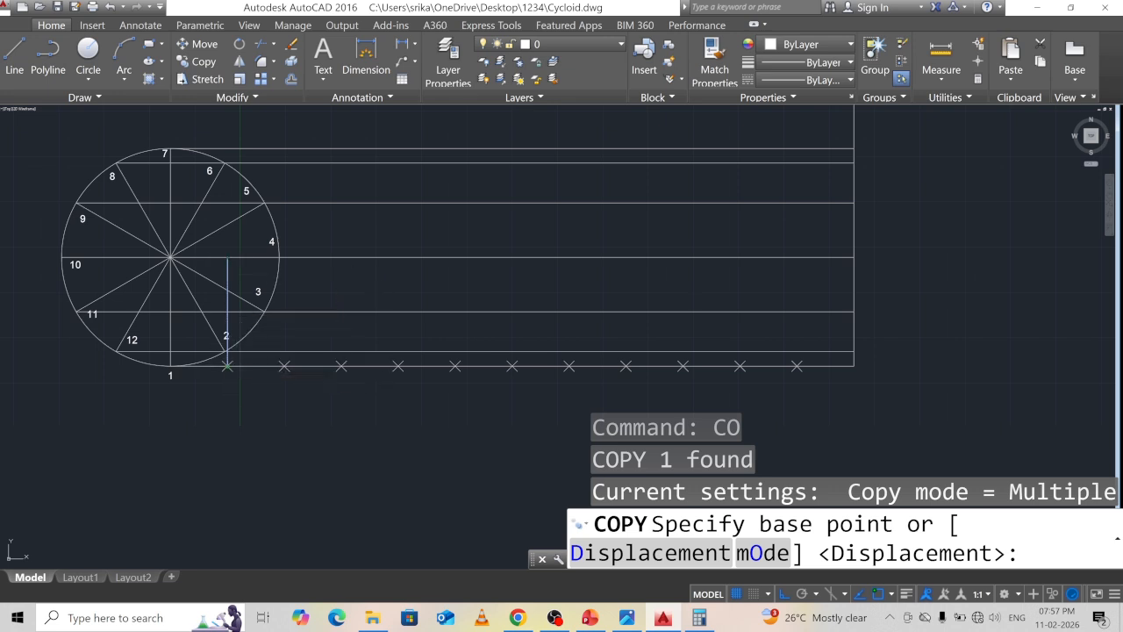
{"action": "left_click", "coordinate": [228, 364]}
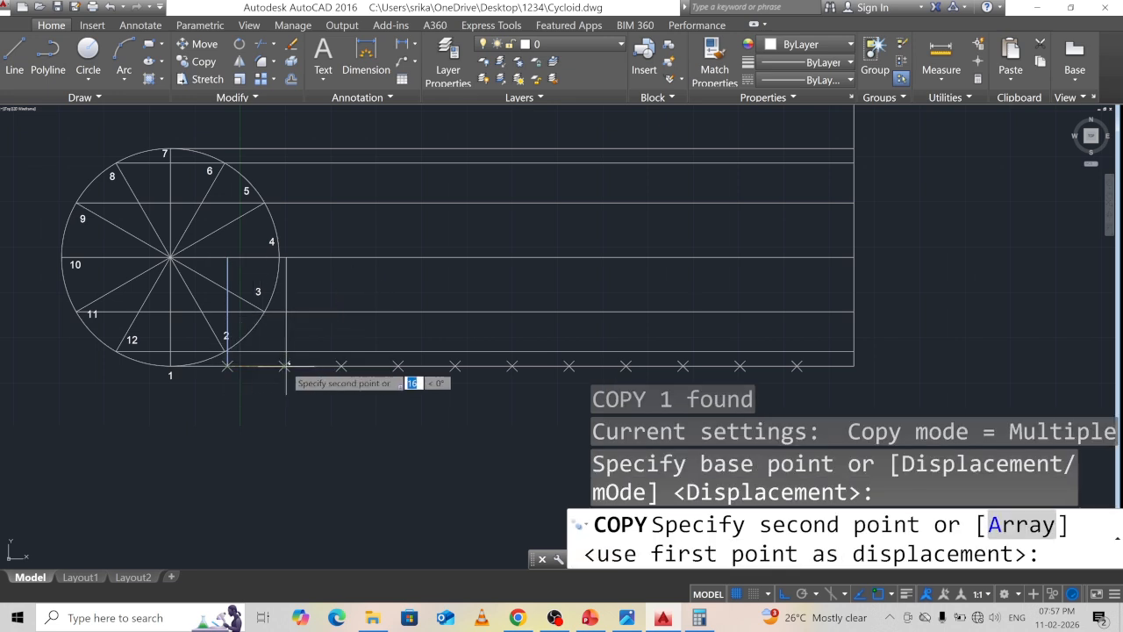
{"action": "left_click", "coordinate": [285, 364]}
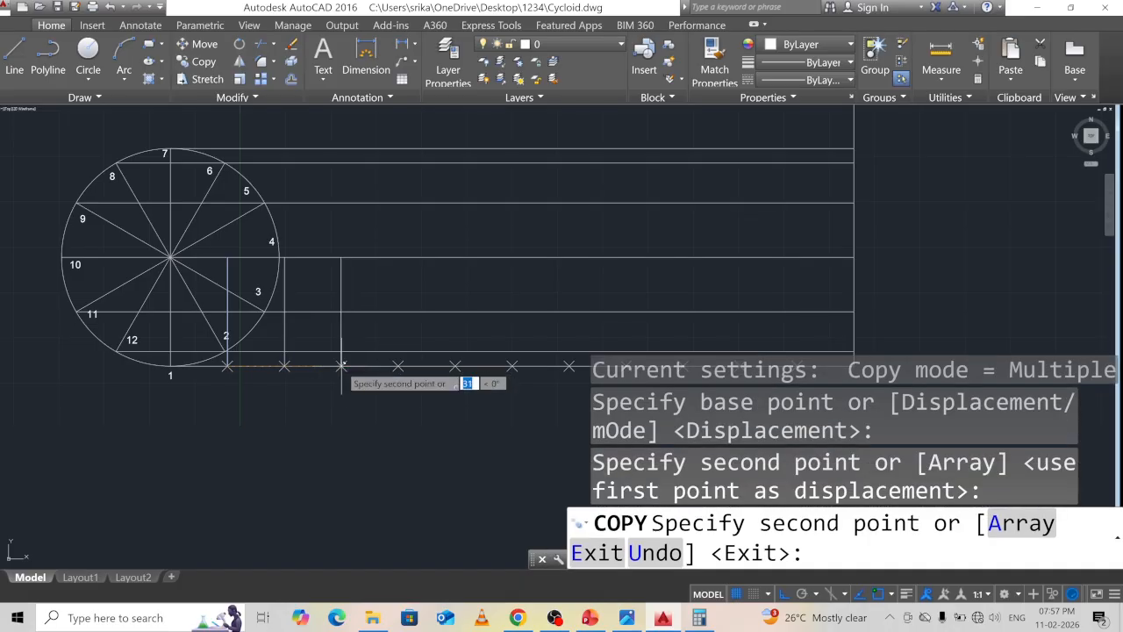
{"action": "left_click", "coordinate": [342, 364]}
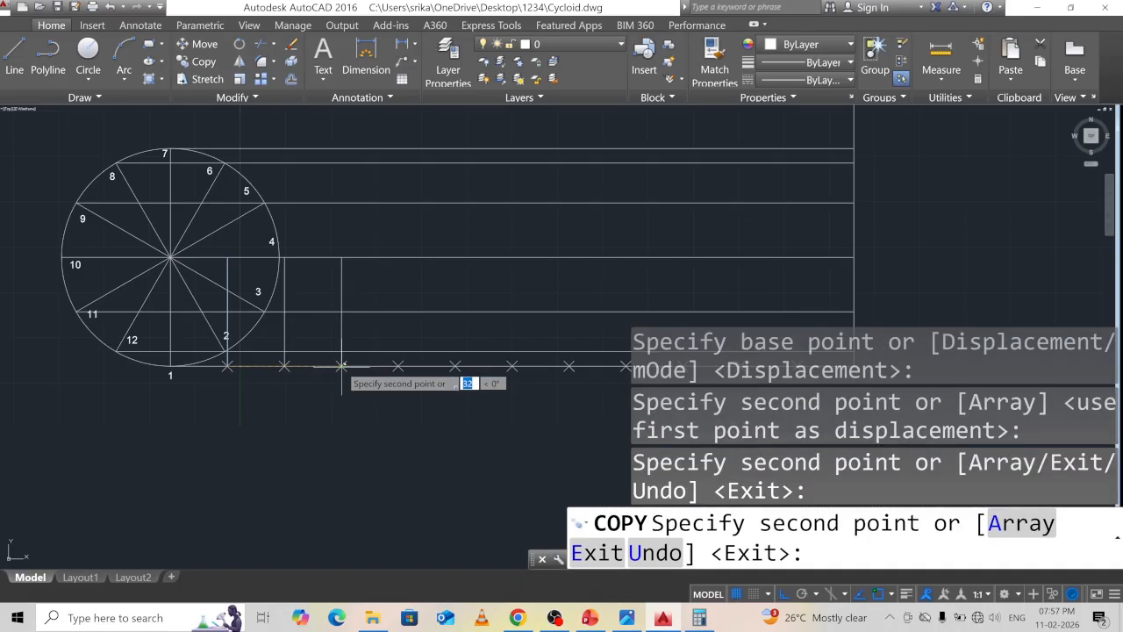
{"action": "left_click", "coordinate": [398, 364]}
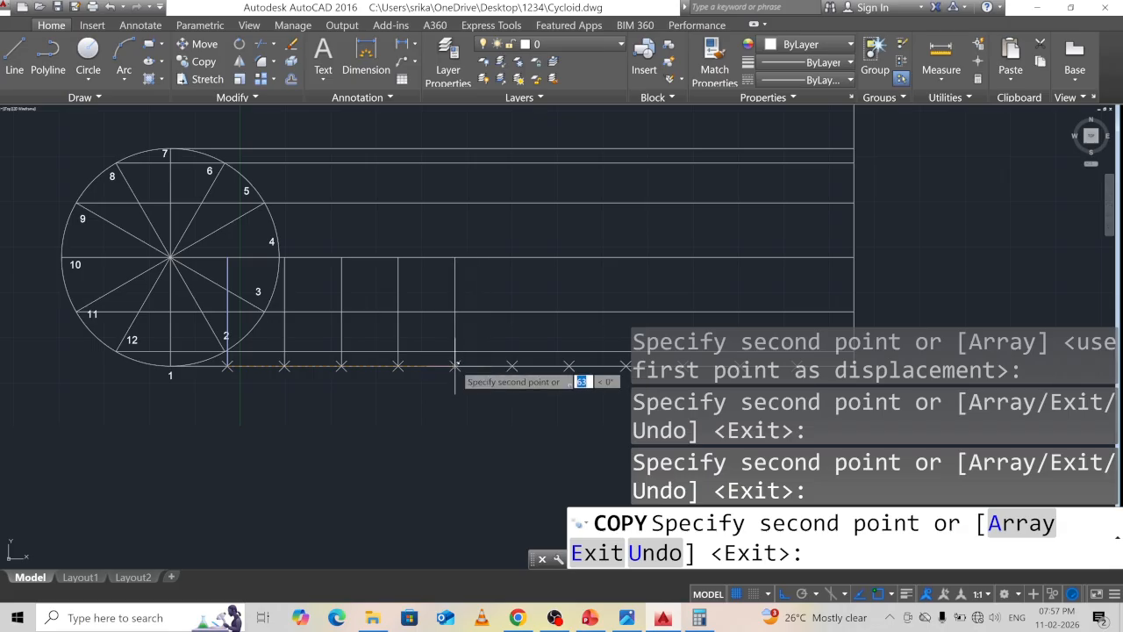
{"action": "left_click", "coordinate": [456, 365]}
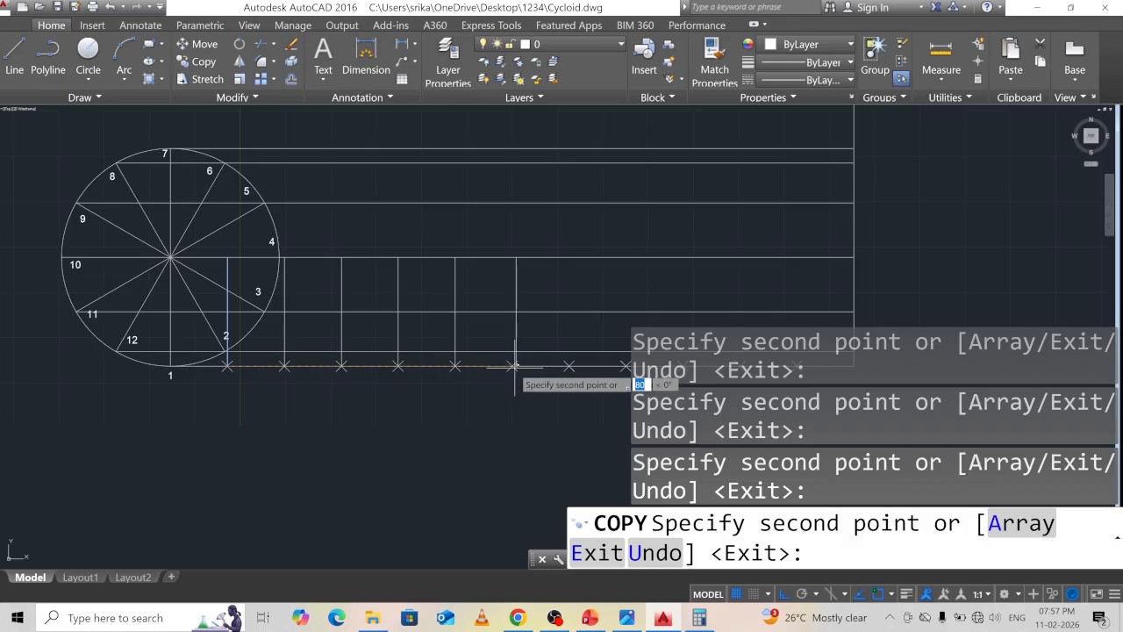
{"action": "left_click", "coordinate": [512, 365]}
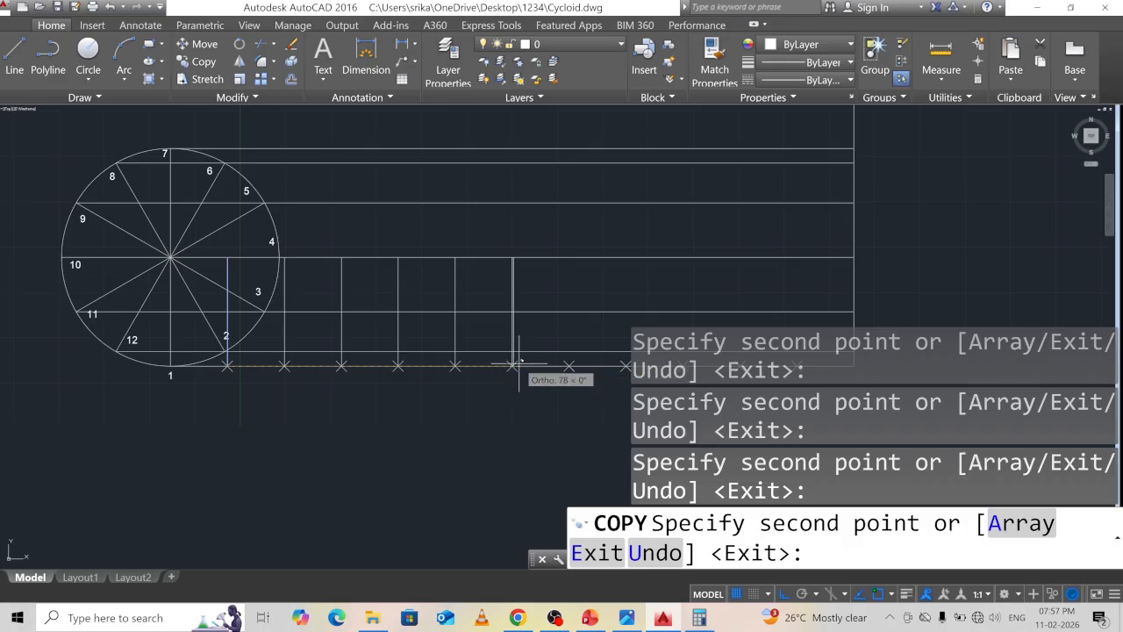
Place copies of the vertical line at the seventh through eleventh division marks and finish copying
{"action": "mouse_move", "coordinate": [526, 354]}
{"action": "middle_mouse_down"}
{"action": "mouse_move", "coordinate": [452, 311]}
{"action": "mouse_move", "coordinate": [441, 292]}
{"action": "middle_mouse_up"}
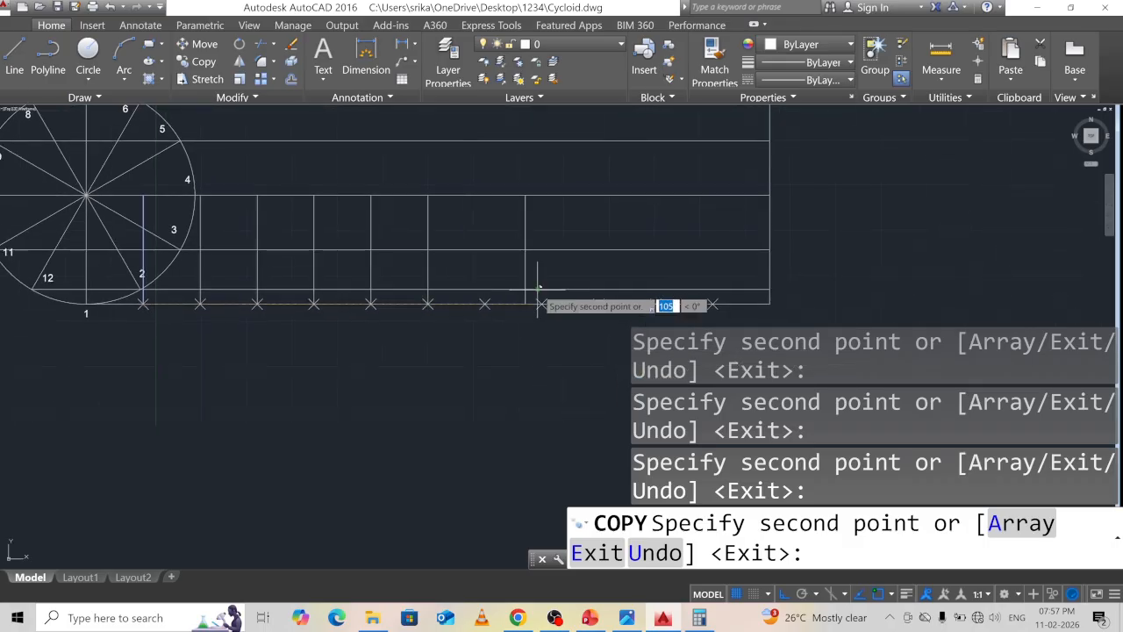
{"action": "left_click", "coordinate": [485, 303]}
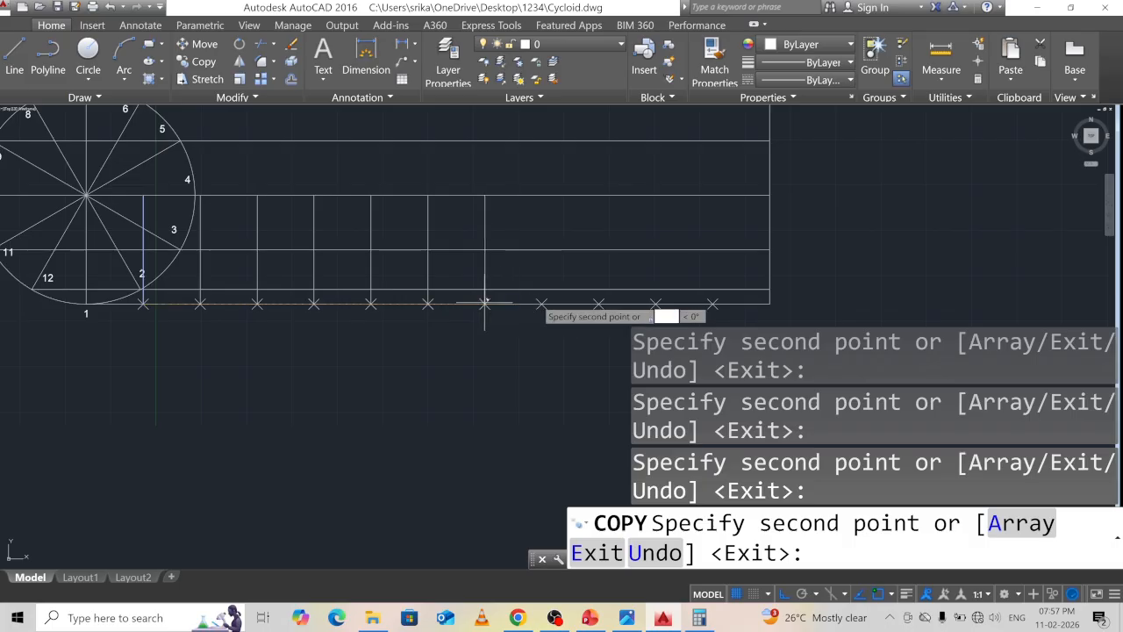
{"action": "left_click", "coordinate": [542, 302]}
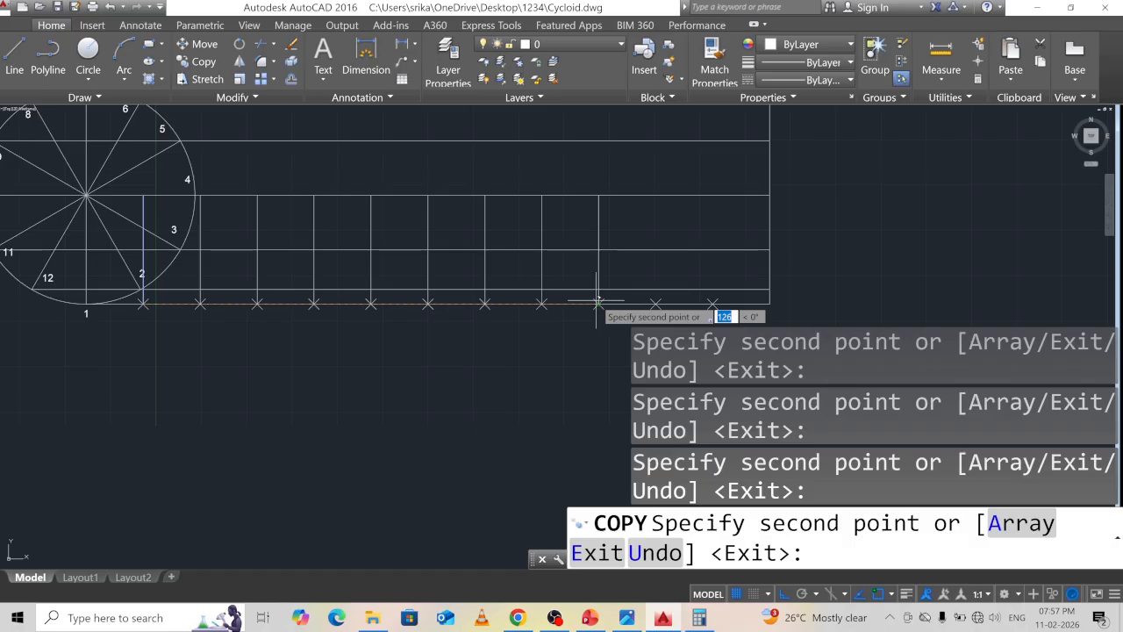
{"action": "left_click", "coordinate": [599, 302]}
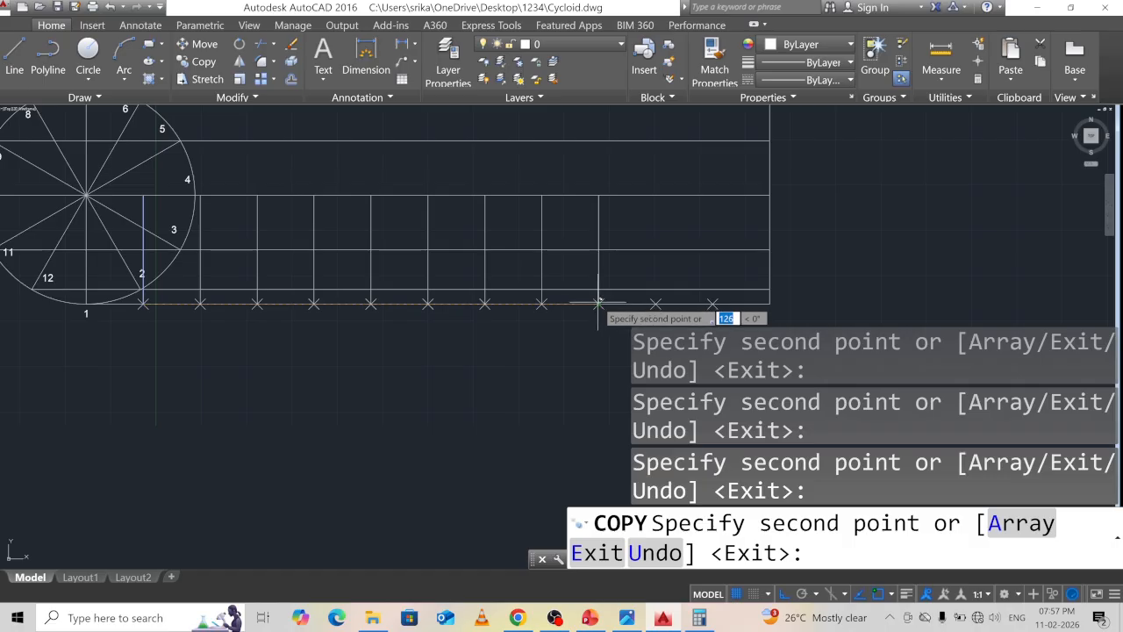
{"action": "left_click", "coordinate": [657, 303]}
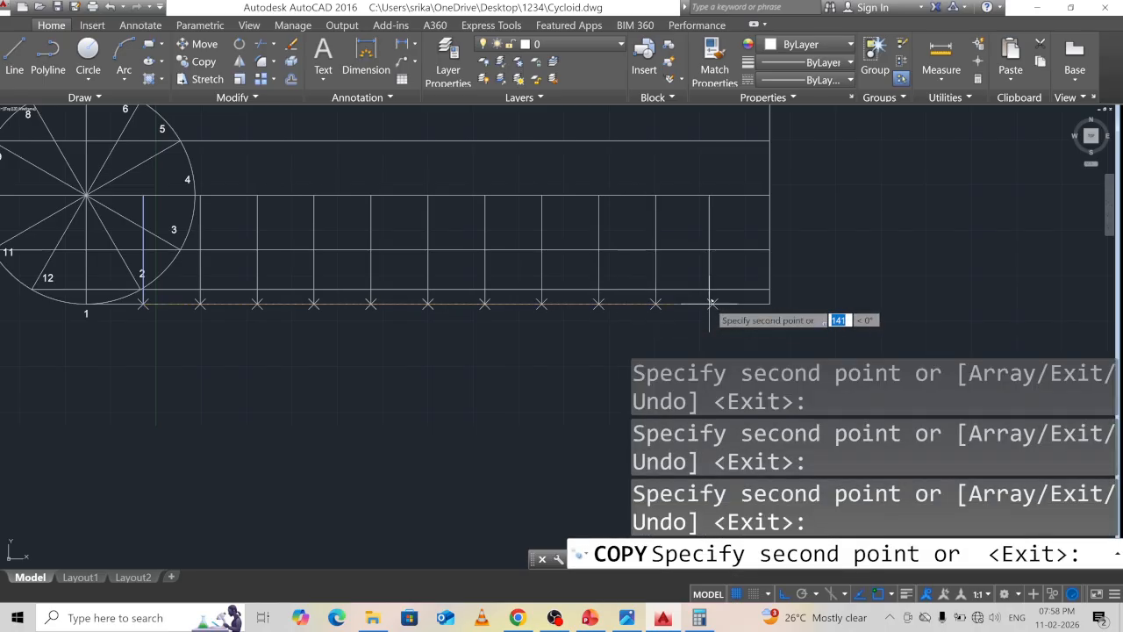
{"action": "left_click", "coordinate": [713, 302]}
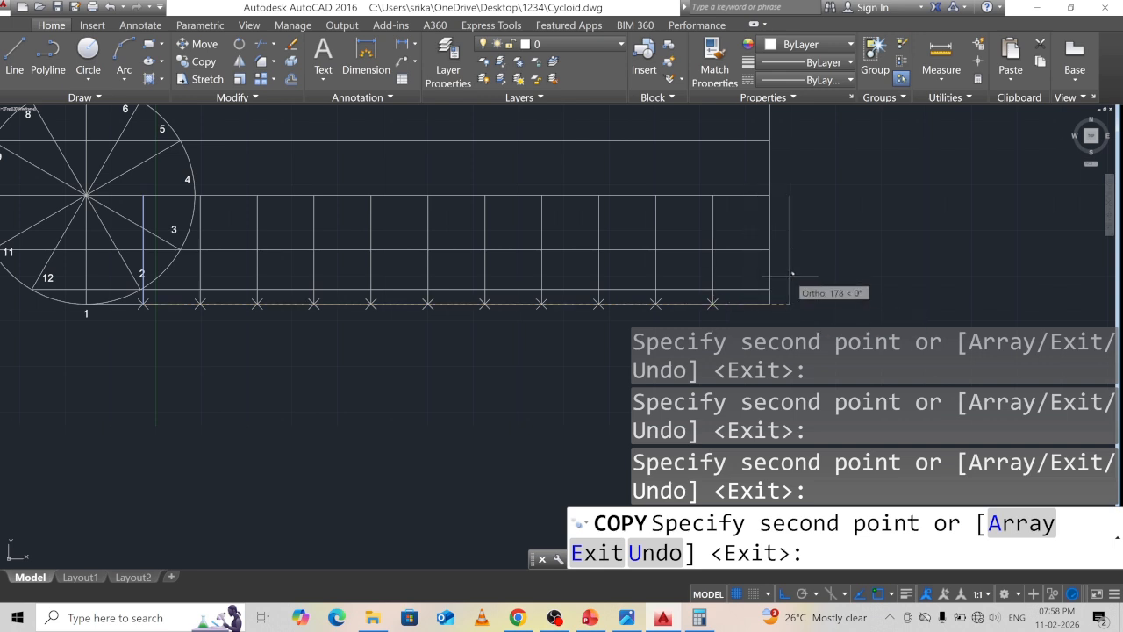
{"action": "key", "text": "Escape"}
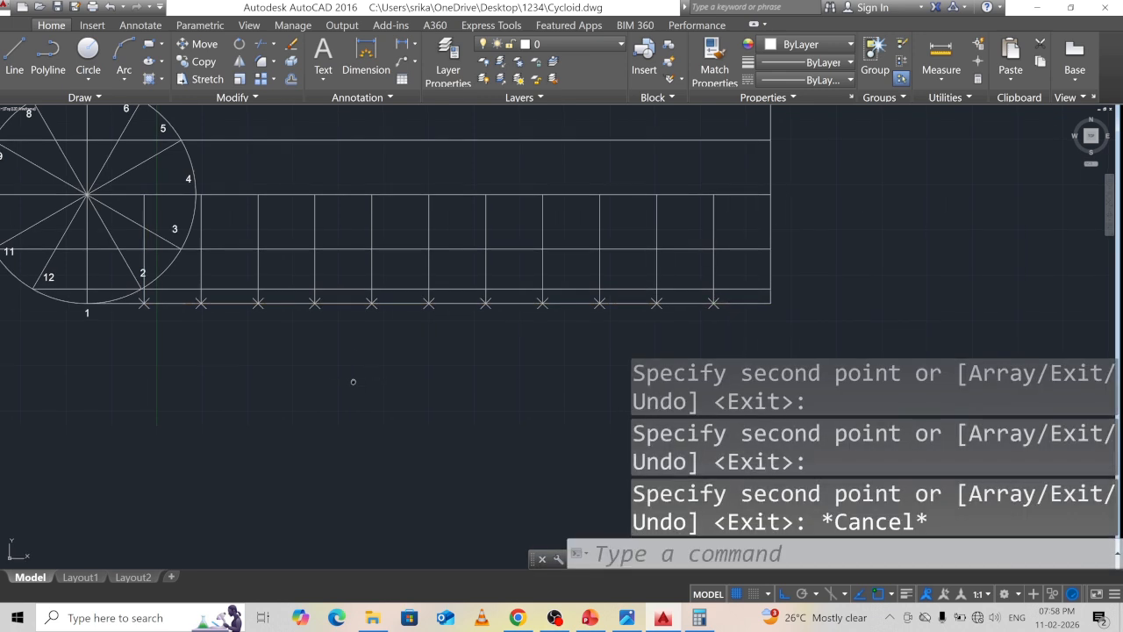
Label the tops of the first three vertical lines C1, C2 and C3 with single-line text, height 2, rotation 0
{"action": "scroll", "coordinate": [412, 402], "scroll_direction": "down", "scroll_amount": 2}
{"action": "middle_click_drag", "start_coordinate": [413, 403], "coordinate": [437, 408]}
{"action": "middle_click_drag", "start_coordinate": [419, 322], "coordinate": [408, 279]}
{"action": "scroll", "coordinate": [302, 247], "scroll_direction": "up", "scroll_amount": 2}
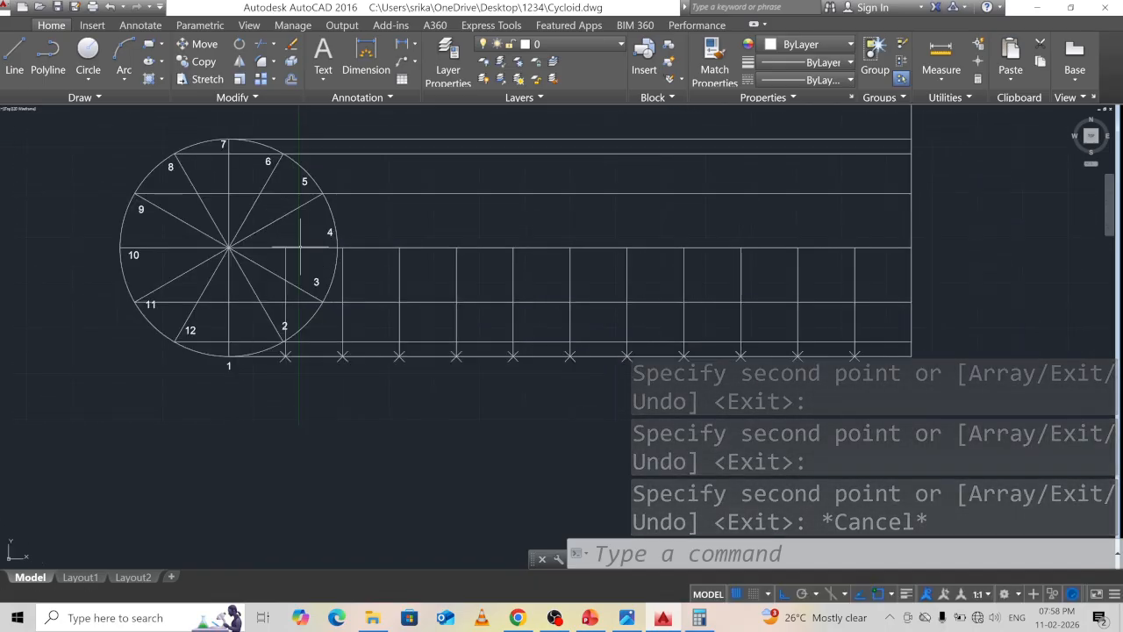
{"action": "left_click", "coordinate": [641, 554]}
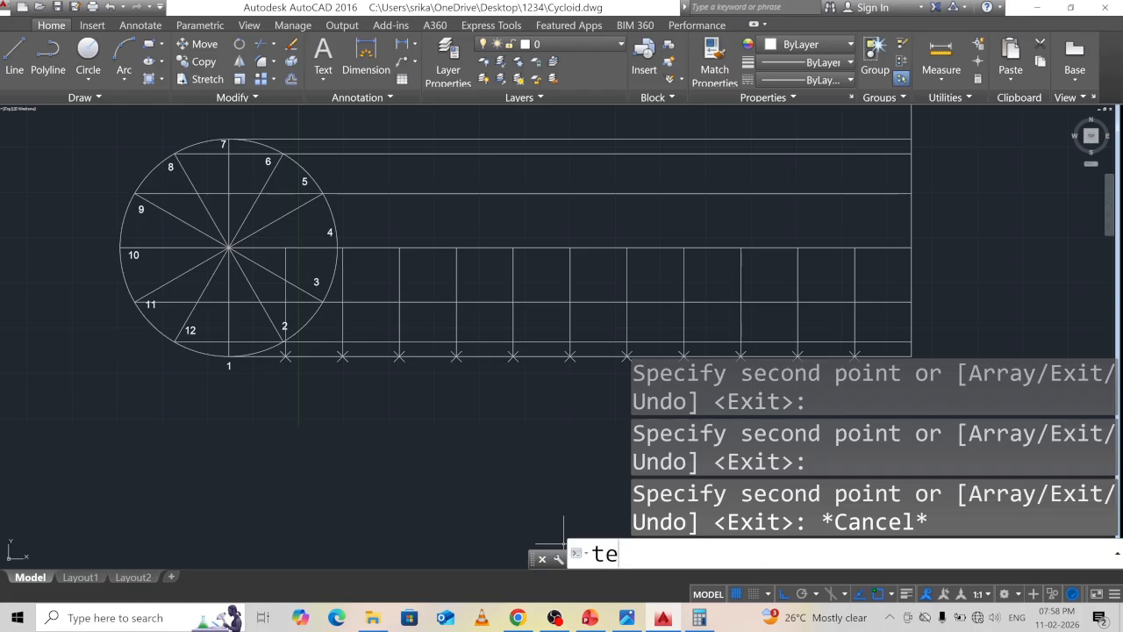
{"action": "type", "text": "text"}
{"action": "key", "text": "Return"}
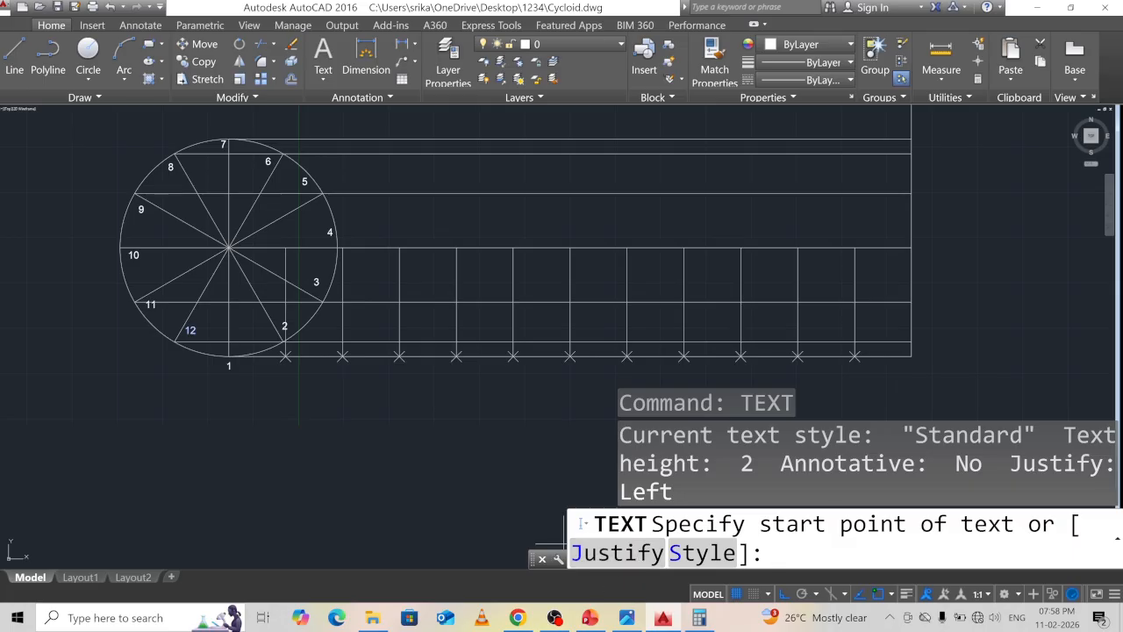
{"action": "left_click", "coordinate": [287, 465]}
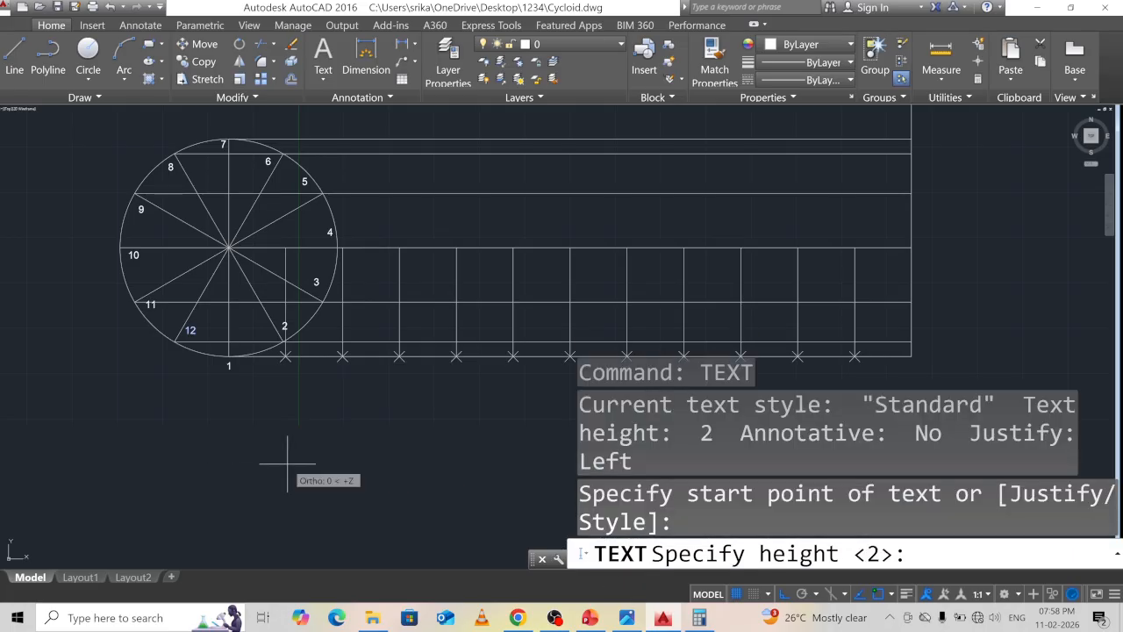
{"action": "type", "text": "2"}
{"action": "key", "text": "Return"}
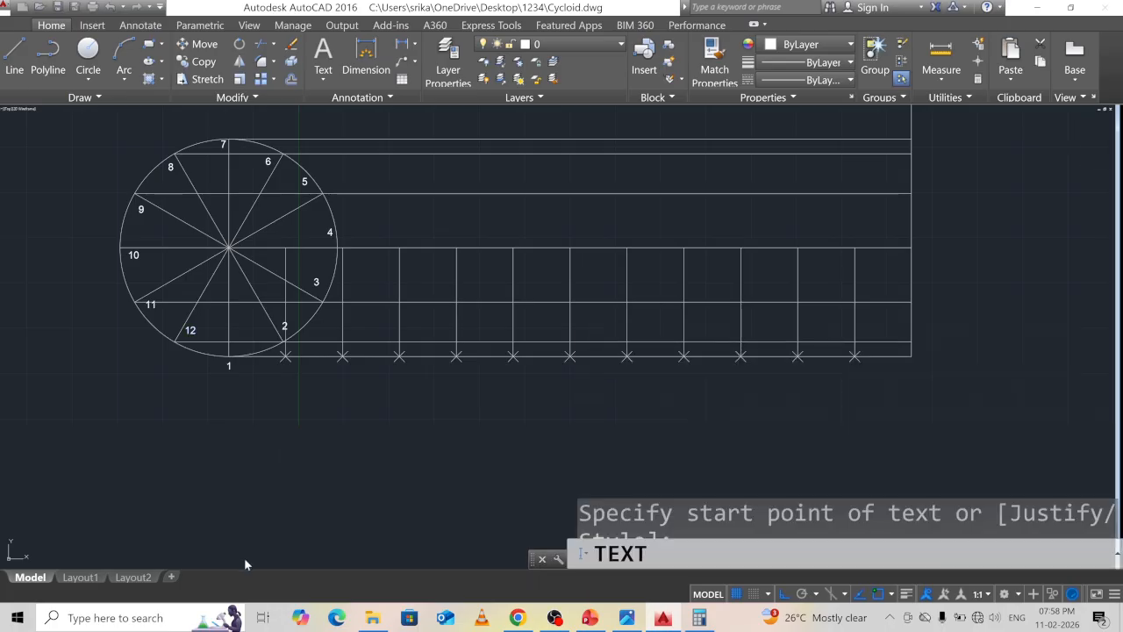
{"action": "type", "text": "0"}
{"action": "key", "text": "Return"}
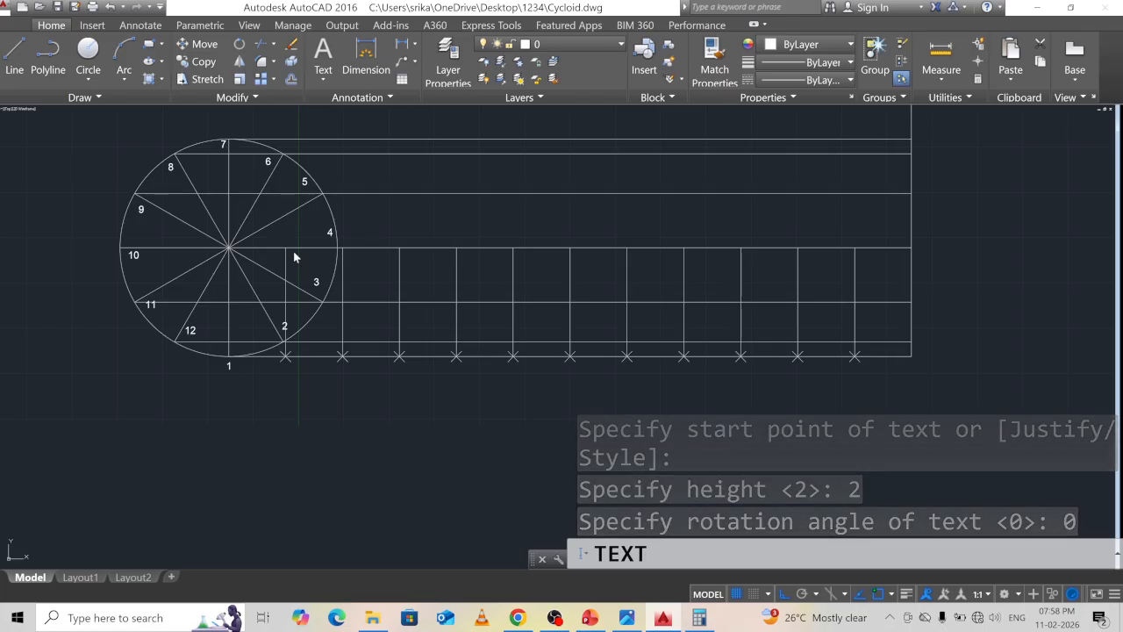
{"action": "type", "text": "C1"}
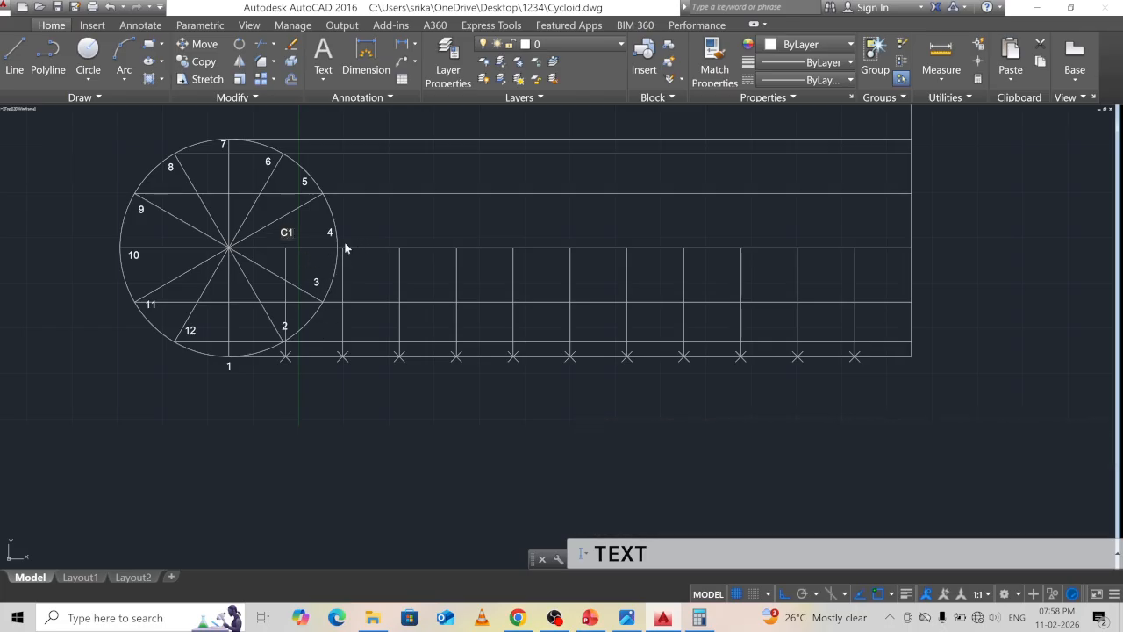
{"action": "left_click", "coordinate": [342, 235]}
{"action": "type", "text": "C2"}
{"action": "type", "text": "C3"}
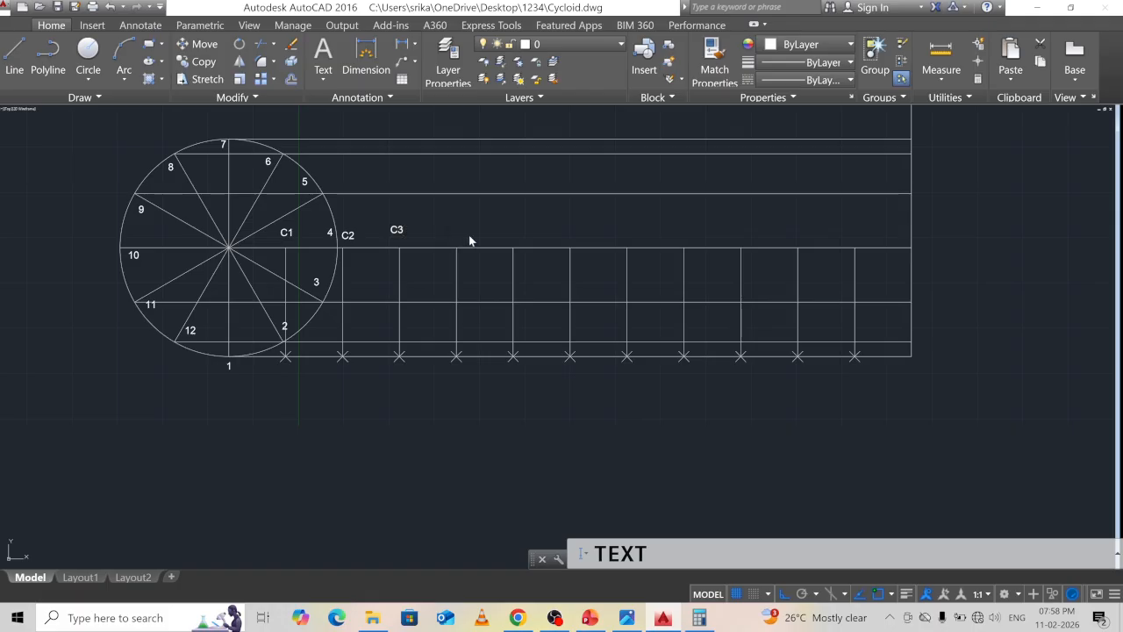
Add the labels C4, C5, C6 and C7 above the fourth through seventh vertical lines on the centre line
{"action": "type", "text": "C4"}
{"action": "left_click", "coordinate": [509, 233]}
{"action": "left_click", "coordinate": [561, 229]}
{"action": "type", "text": "C"}
{"action": "type", "text": "6"}
{"action": "type", "text": "C7"}
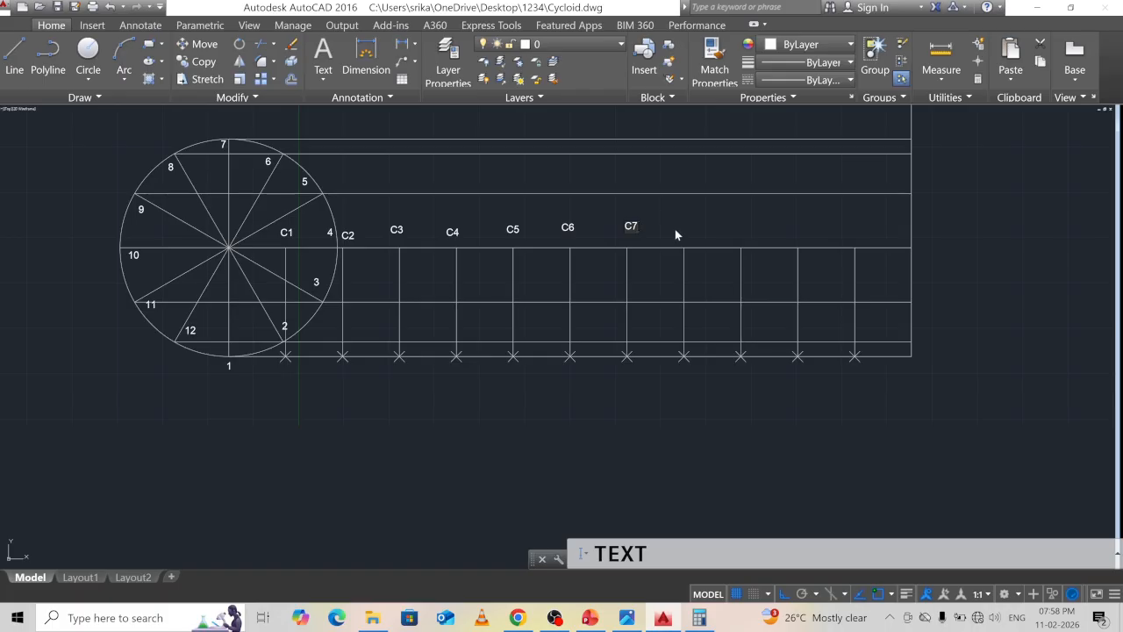
Label the remaining centre points C8 to C12 along the centre line, with C12 beside the long end vertical, and finish the text
{"action": "left_click", "coordinate": [675, 228]}
{"action": "type", "text": "C9"}
{"action": "left_click", "coordinate": [790, 236]}
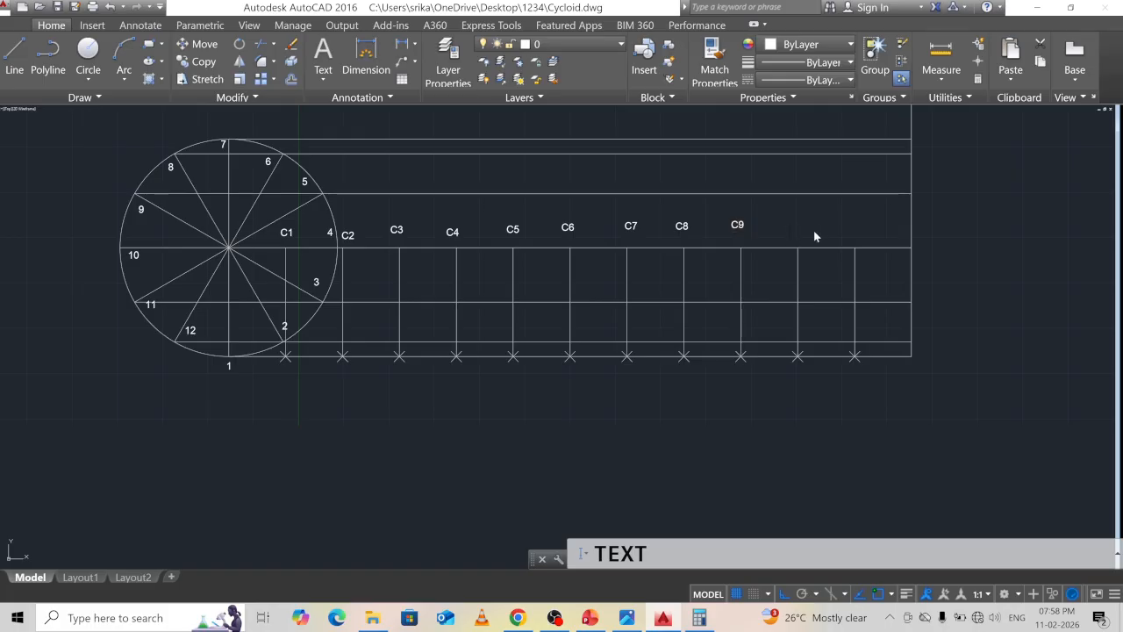
{"action": "type", "text": "C10"}
{"action": "type", "text": "C11"}
{"action": "left_click", "coordinate": [922, 243]}
{"action": "type", "text": "C12"}
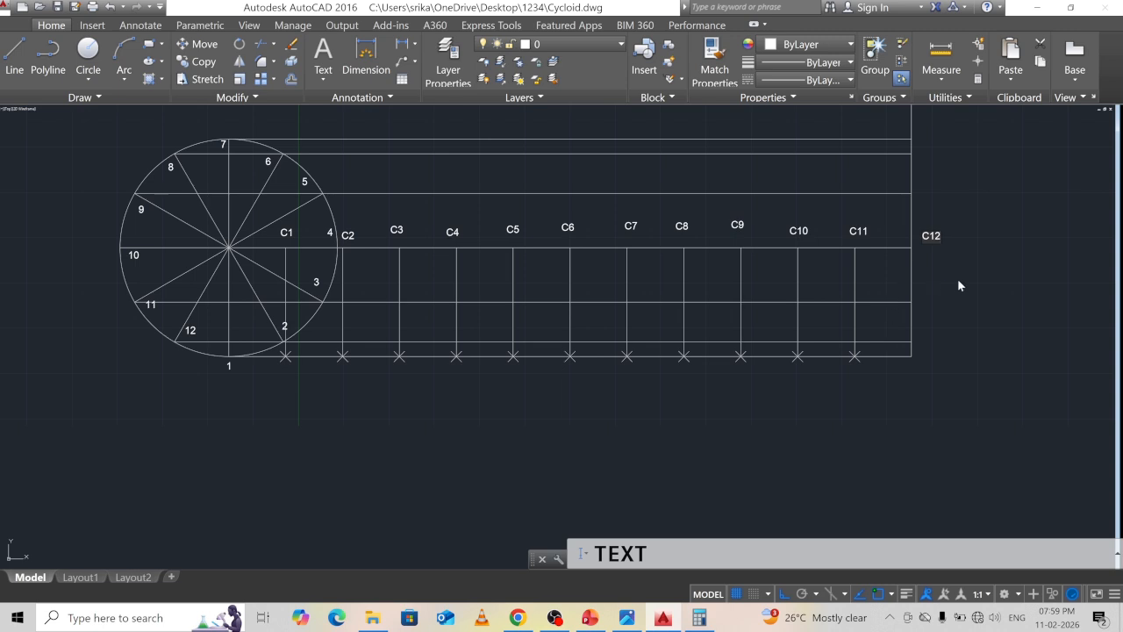
{"action": "left_click", "coordinate": [998, 320]}
{"action": "key", "text": "Return"}
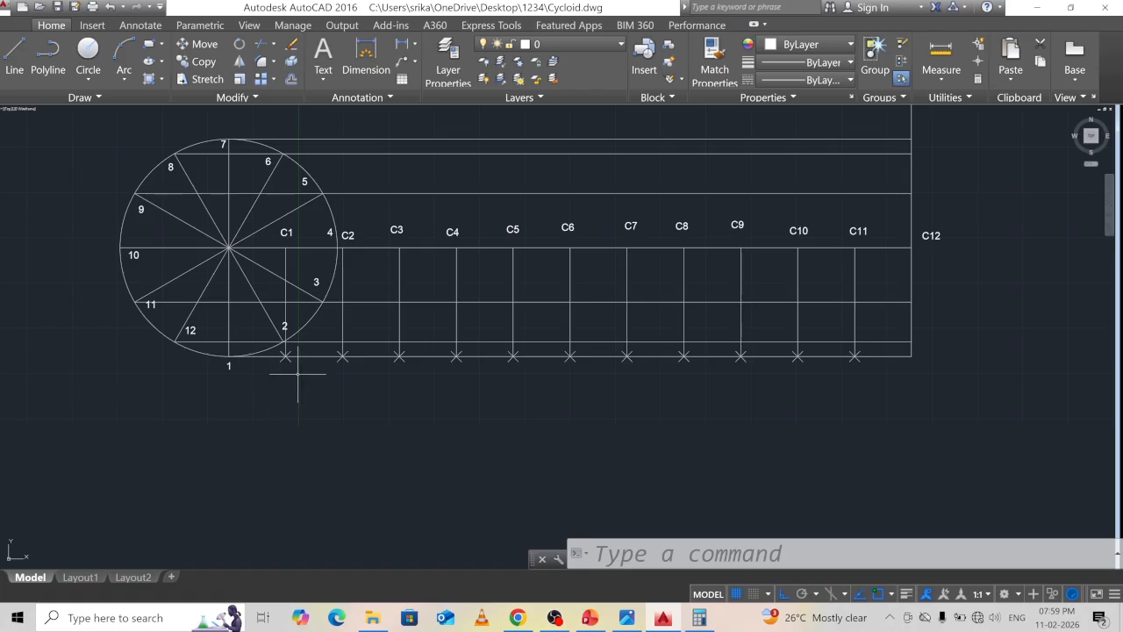
Copy the numbered circle from its centre to C1 and finish copying
{"action": "left_click", "coordinate": [299, 162]}
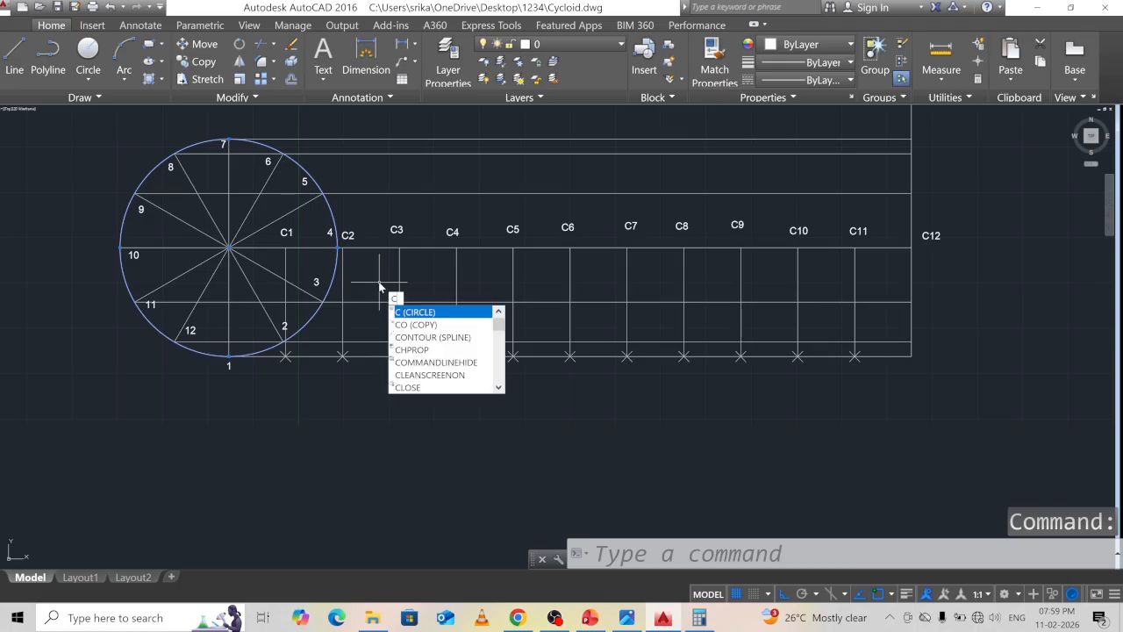
{"action": "key", "text": "Return"}
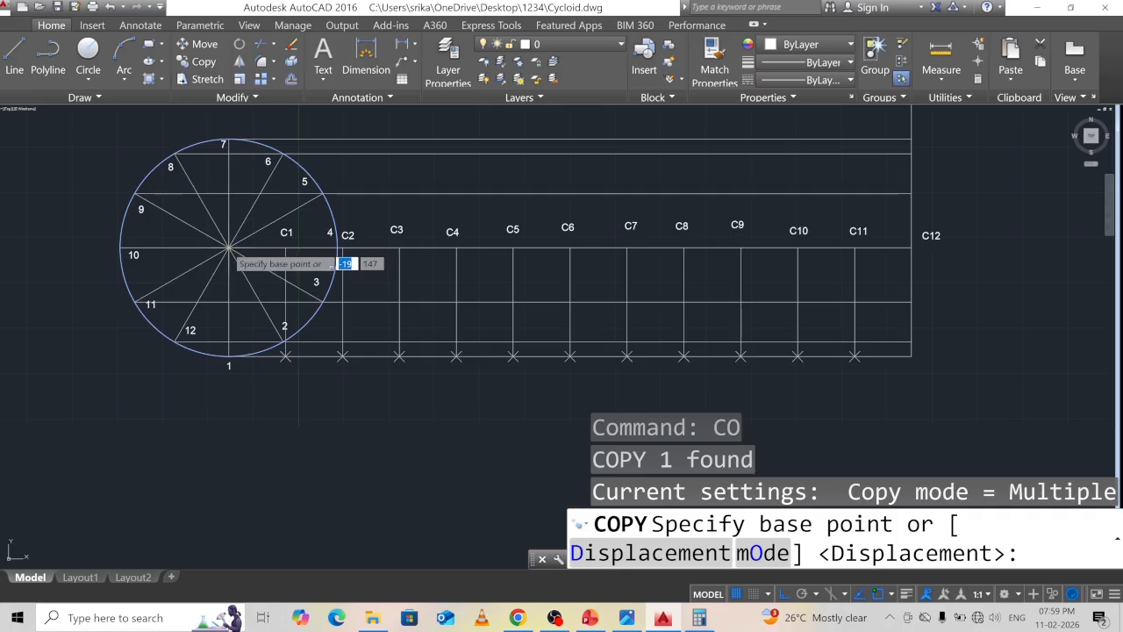
{"action": "left_click", "coordinate": [228, 250]}
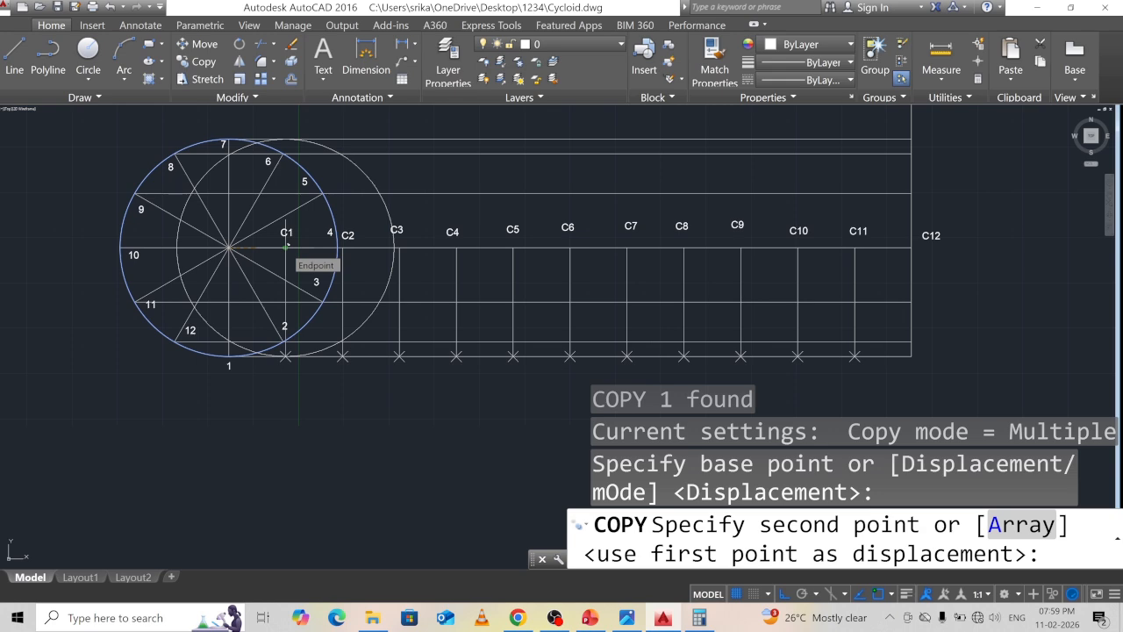
{"action": "left_click", "coordinate": [286, 247]}
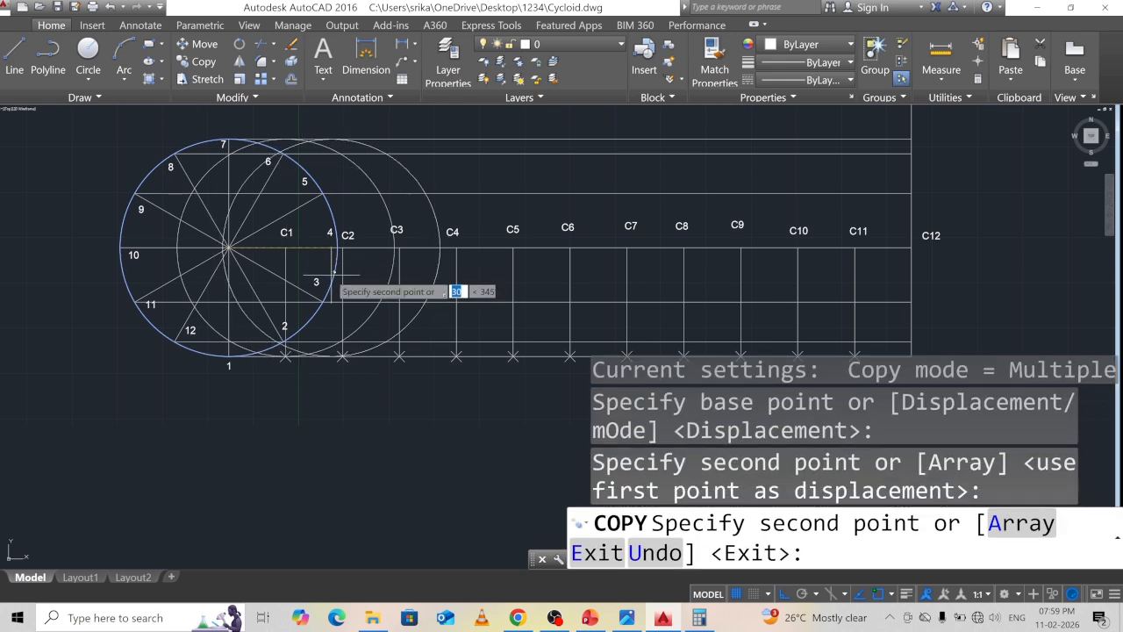
{"action": "key", "text": "Escape"}
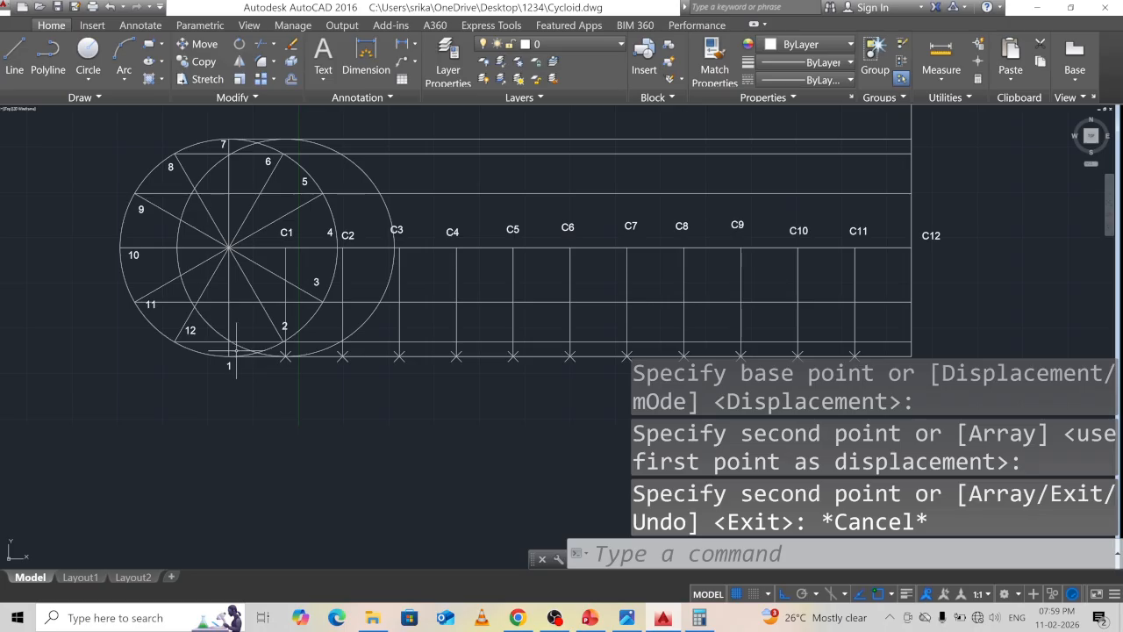
Place a point where the left arc of the circle at C1 crosses the horizontal projection line through divisions 12 and 2
{"action": "scroll", "coordinate": [236, 349], "scroll_direction": "up", "scroll_amount": 2}
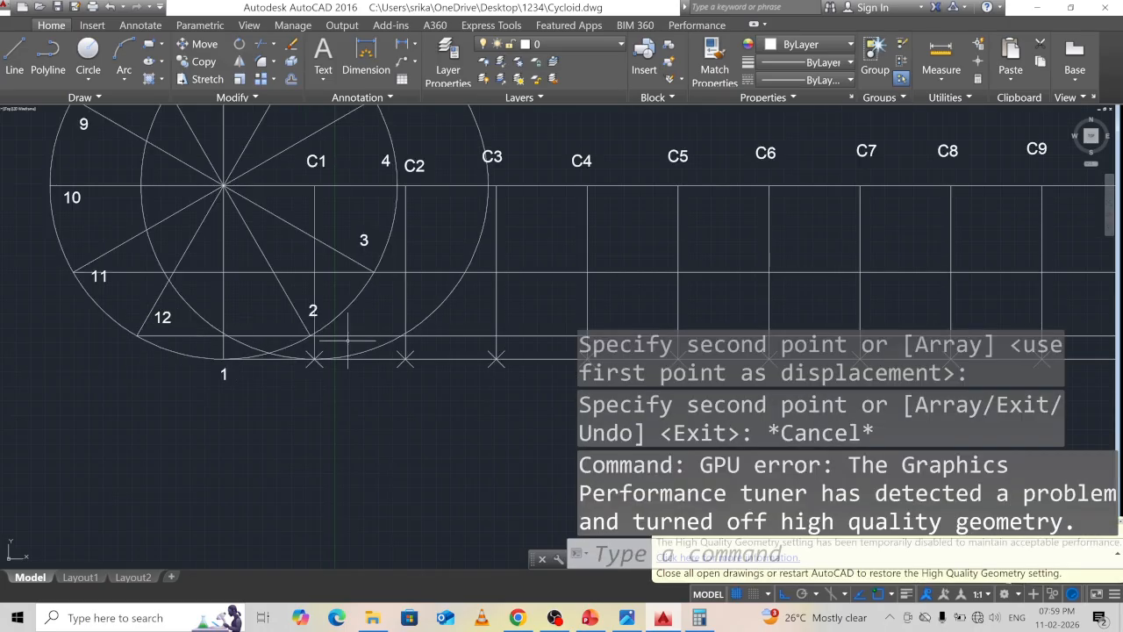
{"action": "scroll", "coordinate": [225, 340], "scroll_direction": "up", "scroll_amount": 1}
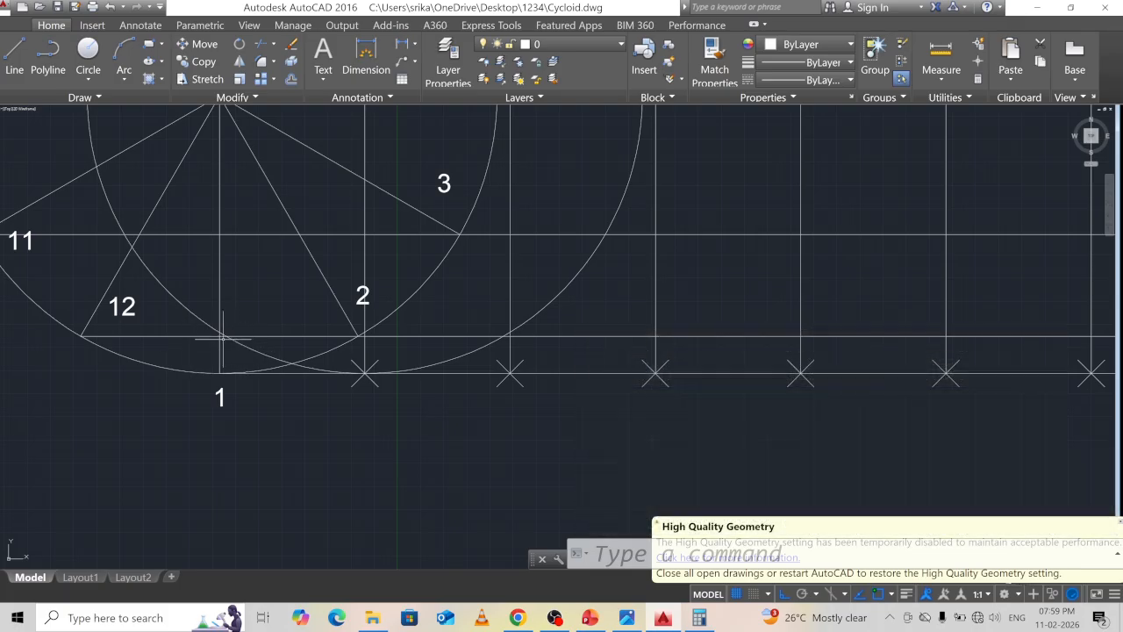
{"action": "scroll", "coordinate": [500, 316], "scroll_direction": "down", "scroll_amount": 1}
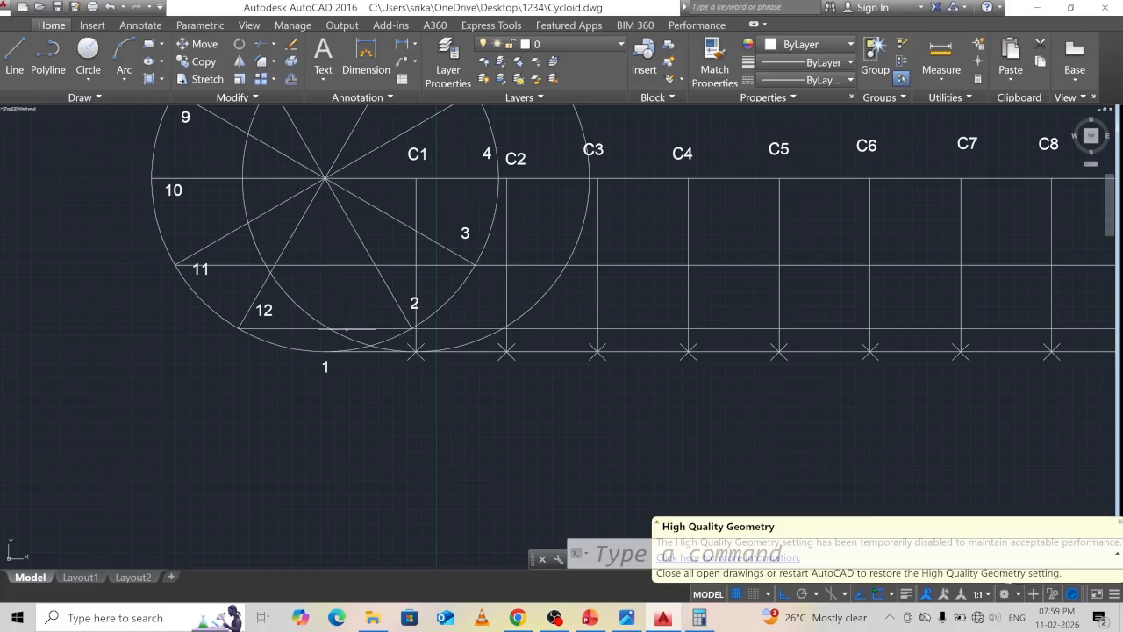
{"action": "scroll", "coordinate": [347, 329], "scroll_direction": "up", "scroll_amount": 2}
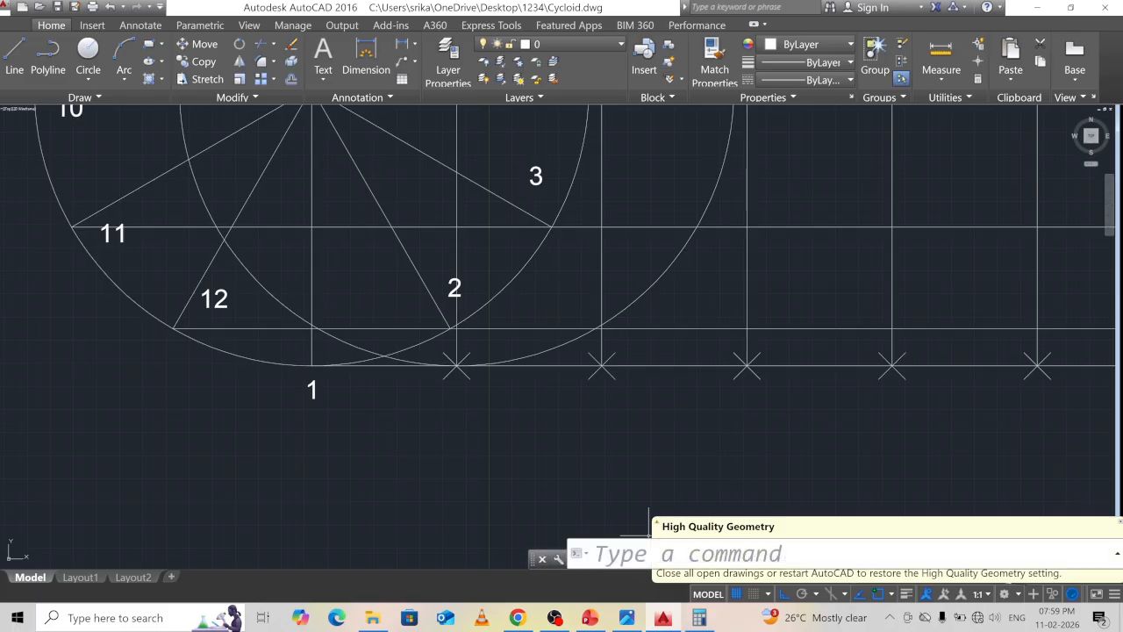
{"action": "left_click", "coordinate": [654, 553]}
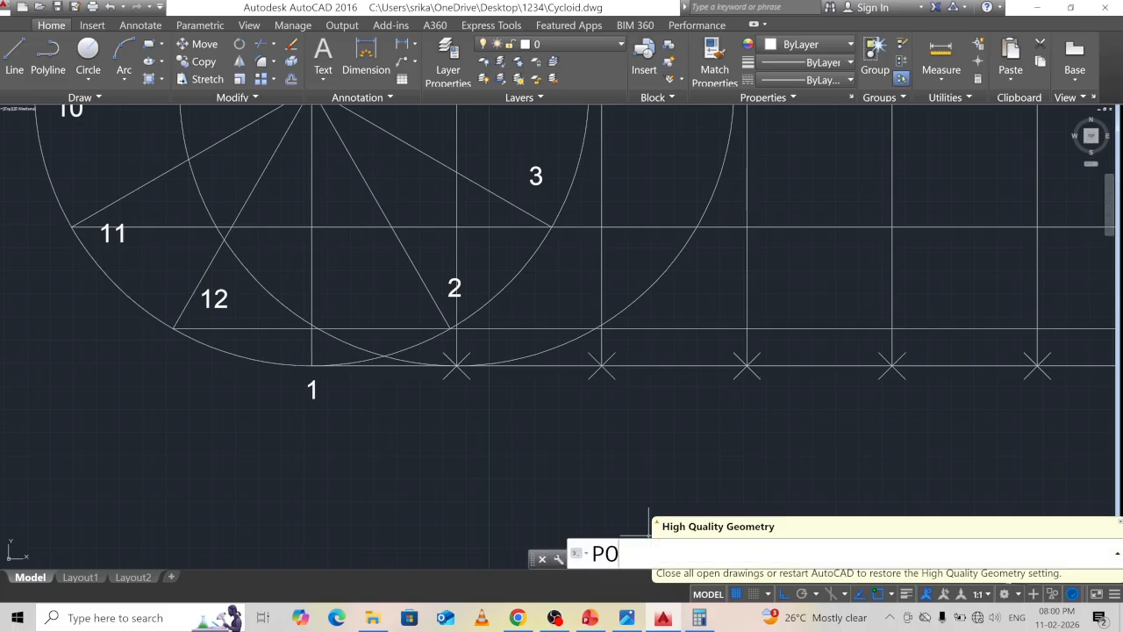
{"action": "type", "text": "PO"}
{"action": "key", "text": "Return"}
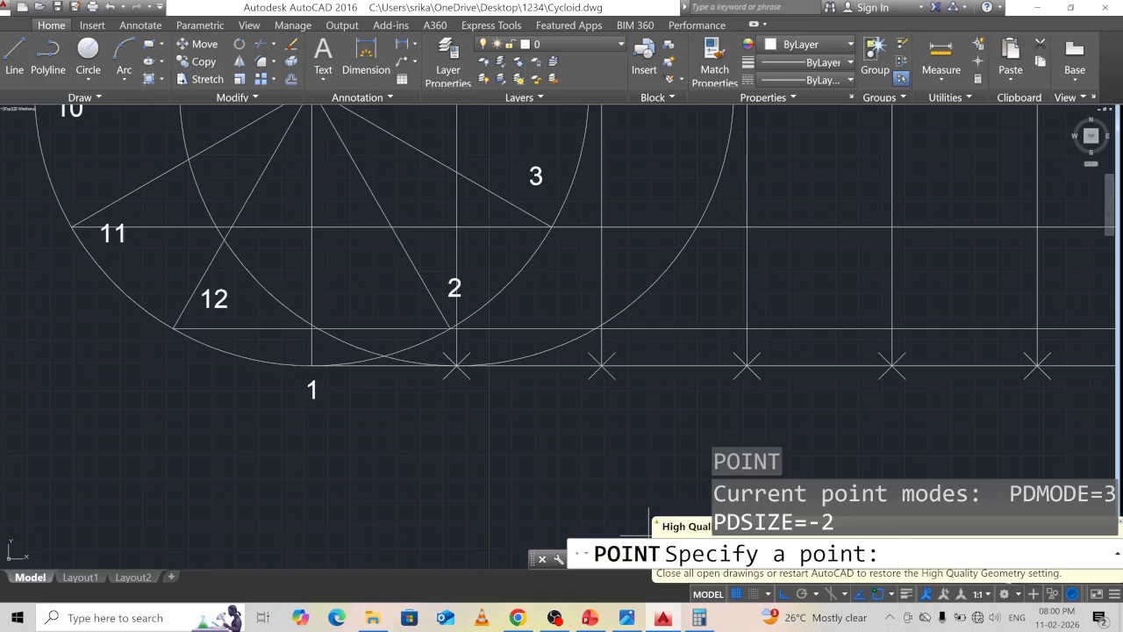
{"action": "scroll", "coordinate": [311, 326], "scroll_direction": "up", "scroll_amount": 4}
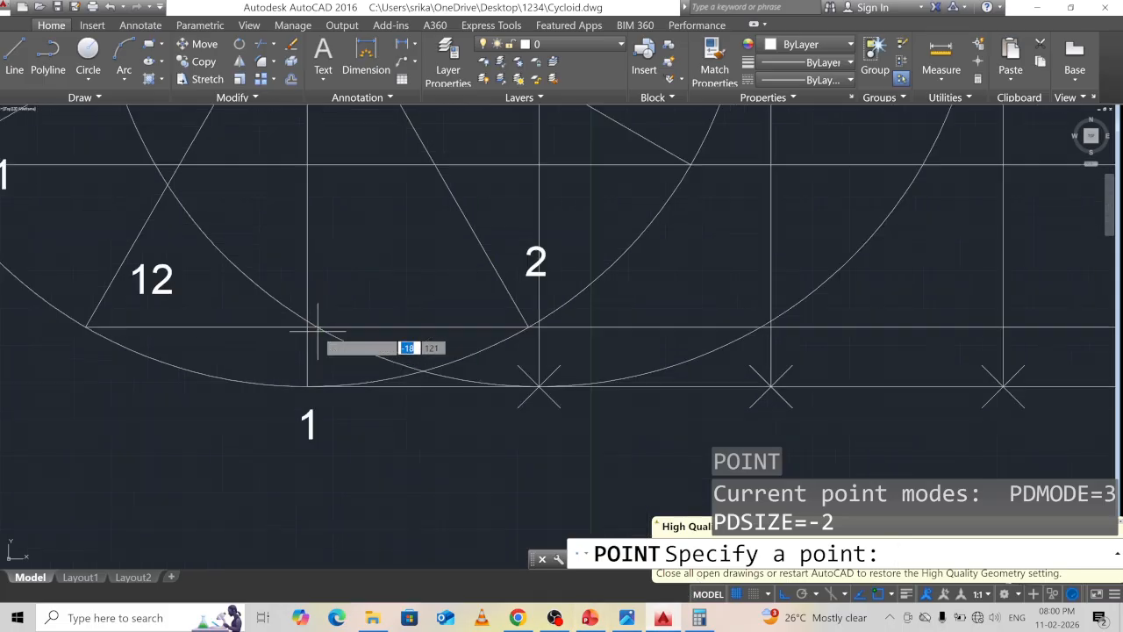
{"action": "scroll", "coordinate": [320, 332], "scroll_direction": "up", "scroll_amount": 3}
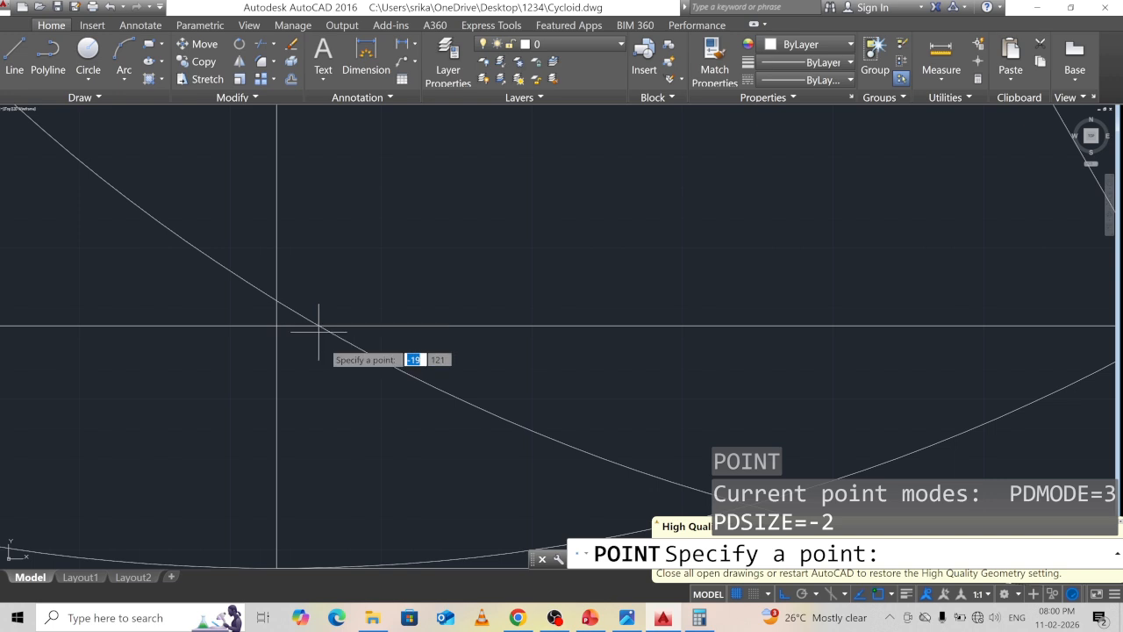
{"action": "left_click", "coordinate": [321, 329]}
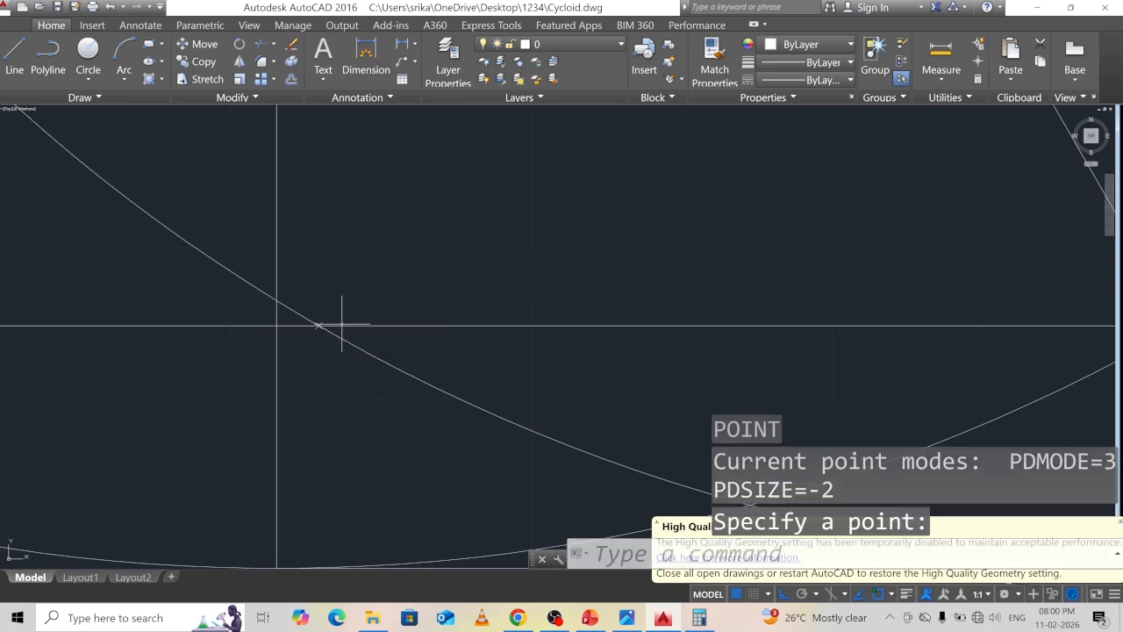
Move the copied circle along the centre line from C1 to C2
{"action": "scroll", "coordinate": [391, 316], "scroll_direction": "down", "scroll_amount": 5}
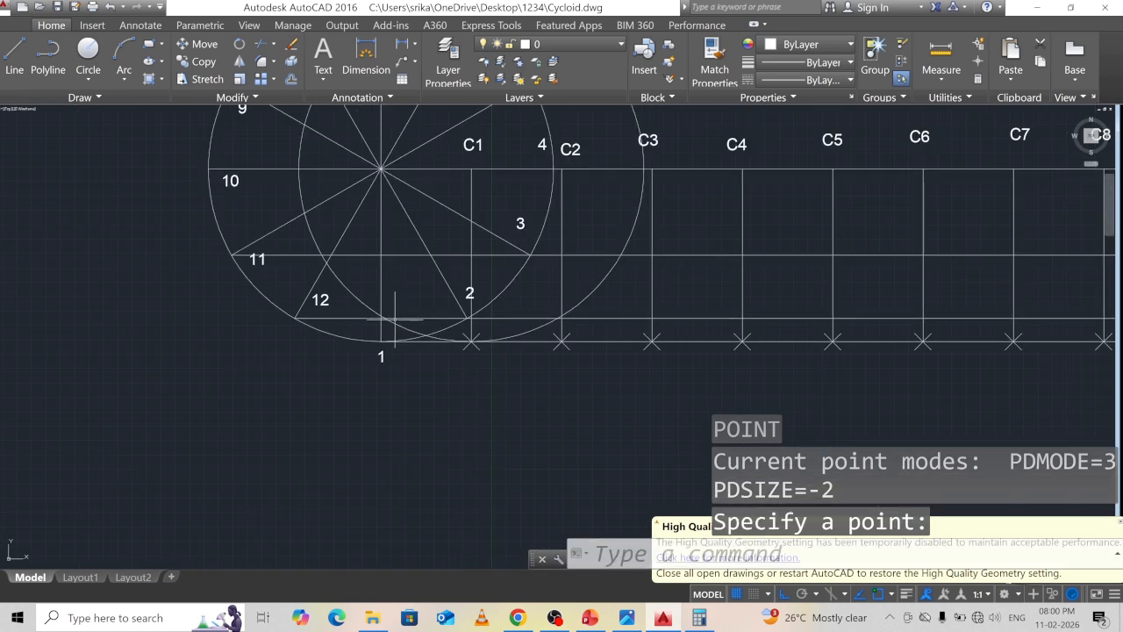
{"action": "scroll", "coordinate": [395, 322], "scroll_direction": "up", "scroll_amount": 2}
{"action": "scroll", "coordinate": [391, 319], "scroll_direction": "down", "scroll_amount": 2}
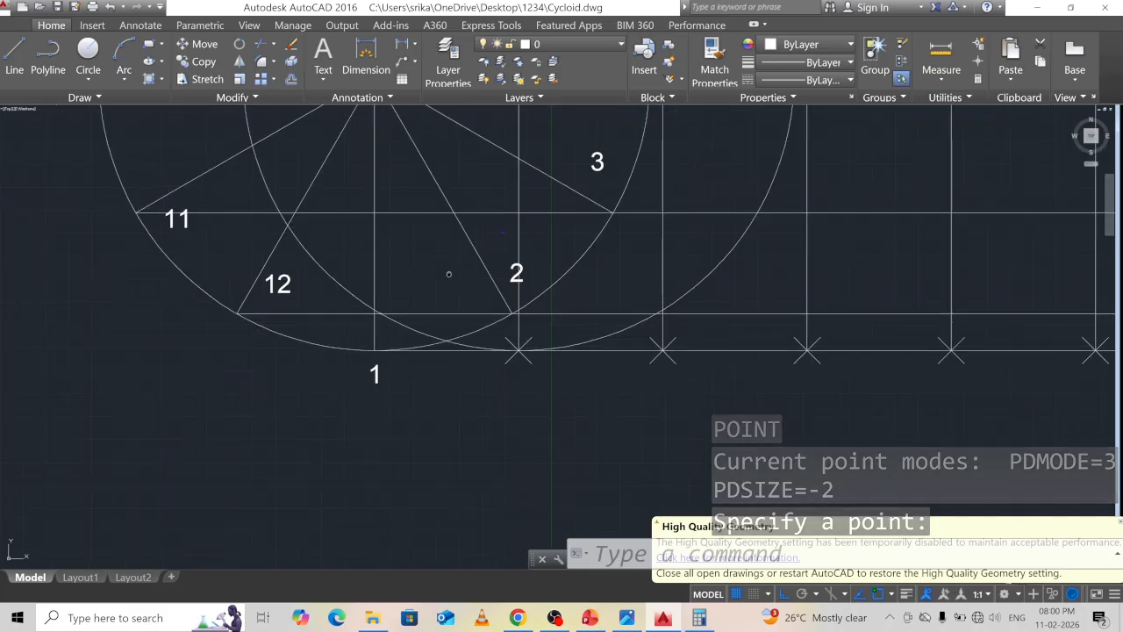
{"action": "middle_click_drag", "start_coordinate": [447, 271], "coordinate": [291, 333]}
{"action": "scroll", "coordinate": [251, 365], "scroll_direction": "down", "scroll_amount": 4}
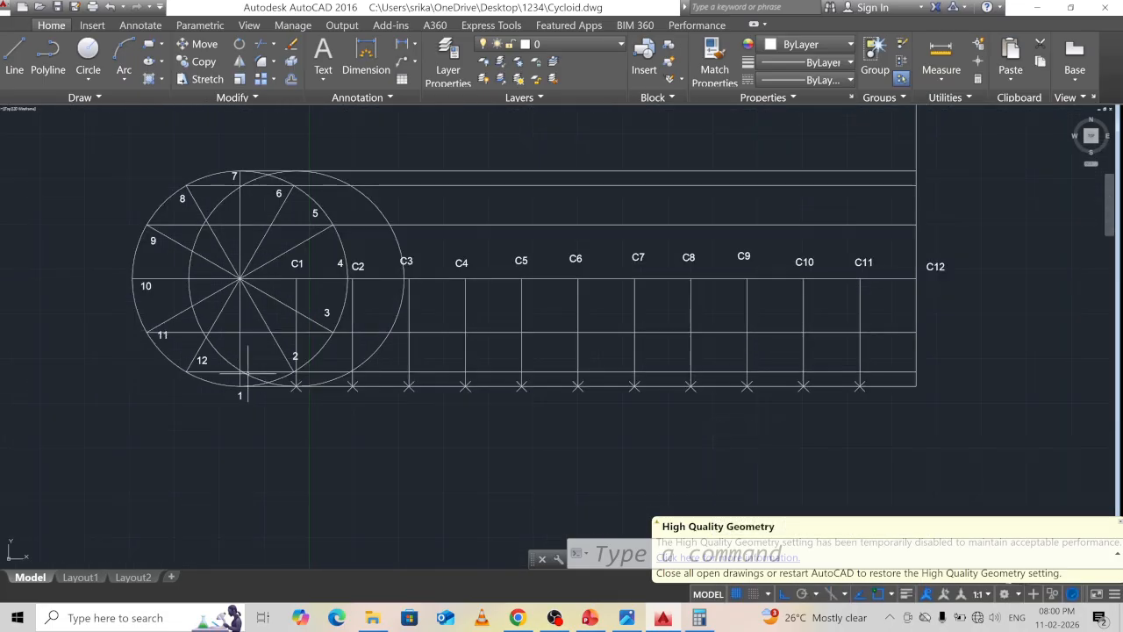
{"action": "scroll", "coordinate": [245, 375], "scroll_direction": "up", "scroll_amount": 2}
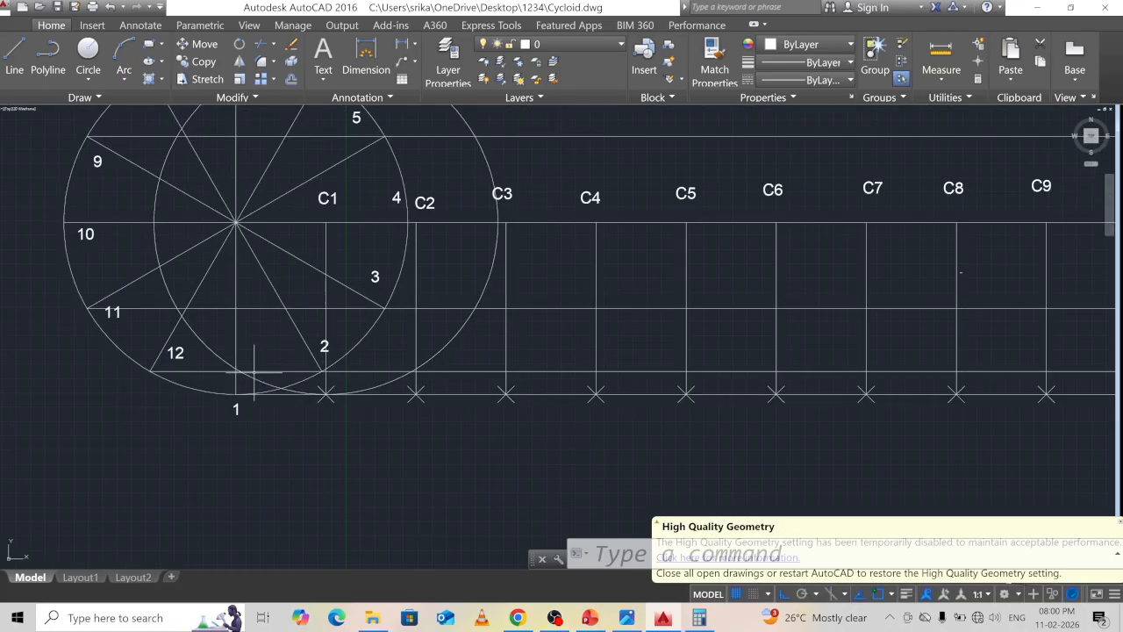
{"action": "scroll", "coordinate": [347, 348], "scroll_direction": "down", "scroll_amount": 1}
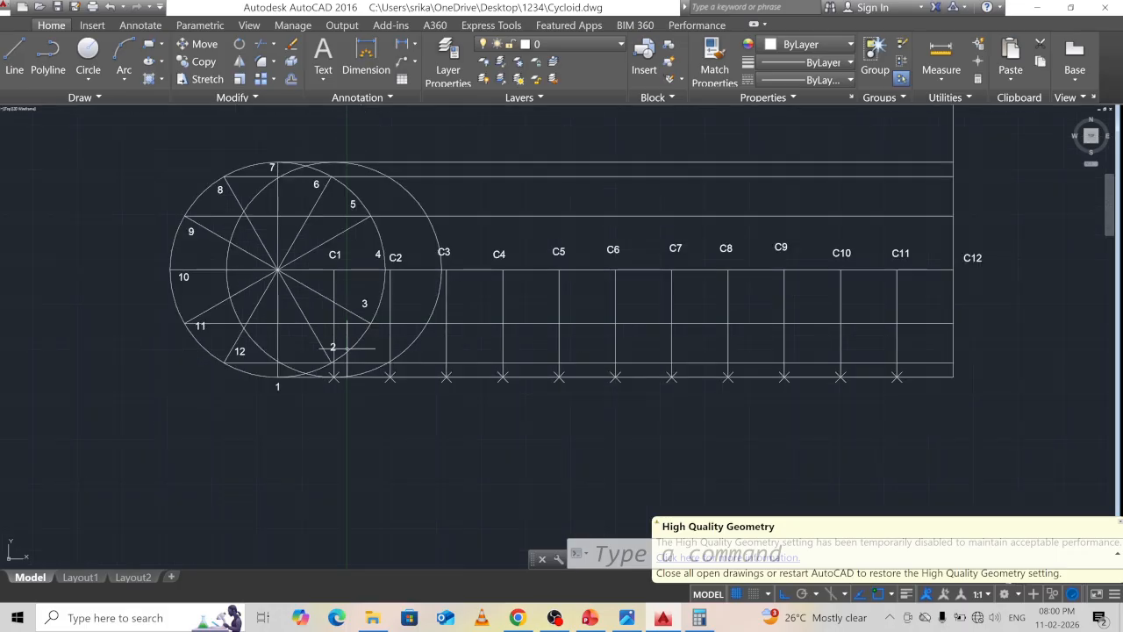
{"action": "left_click", "coordinate": [413, 196]}
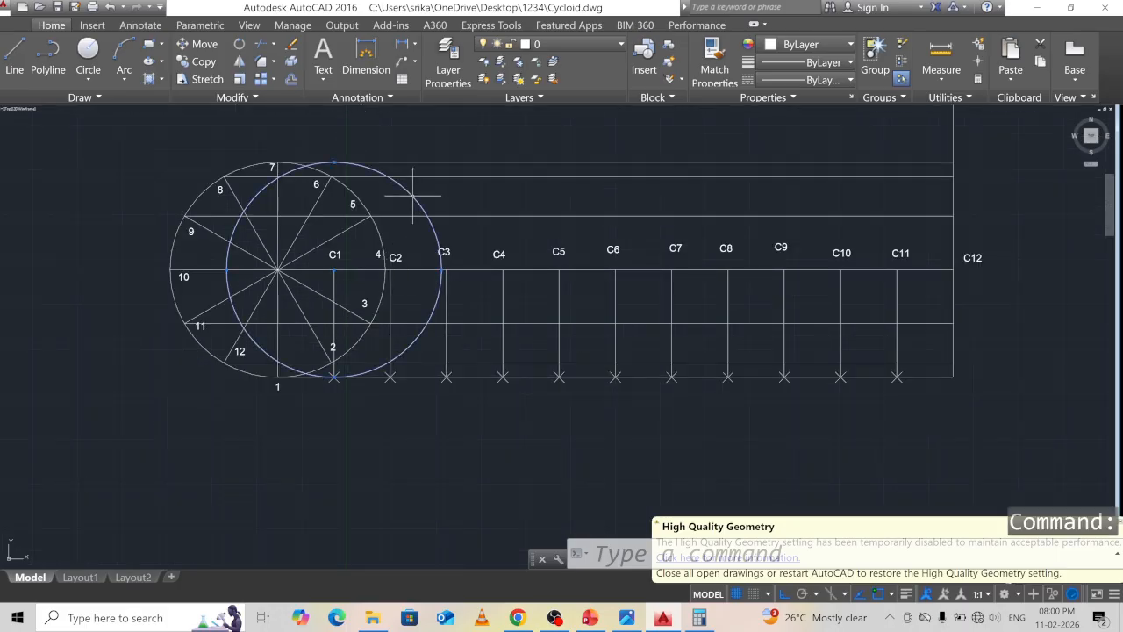
{"action": "key", "text": "Return"}
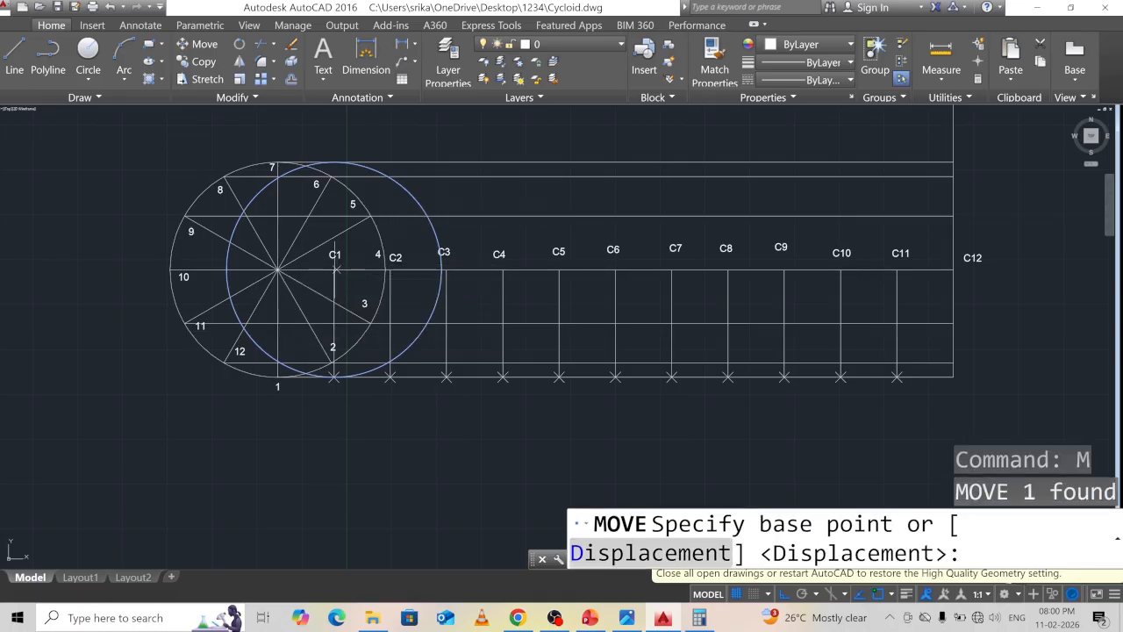
{"action": "left_click", "coordinate": [333, 270]}
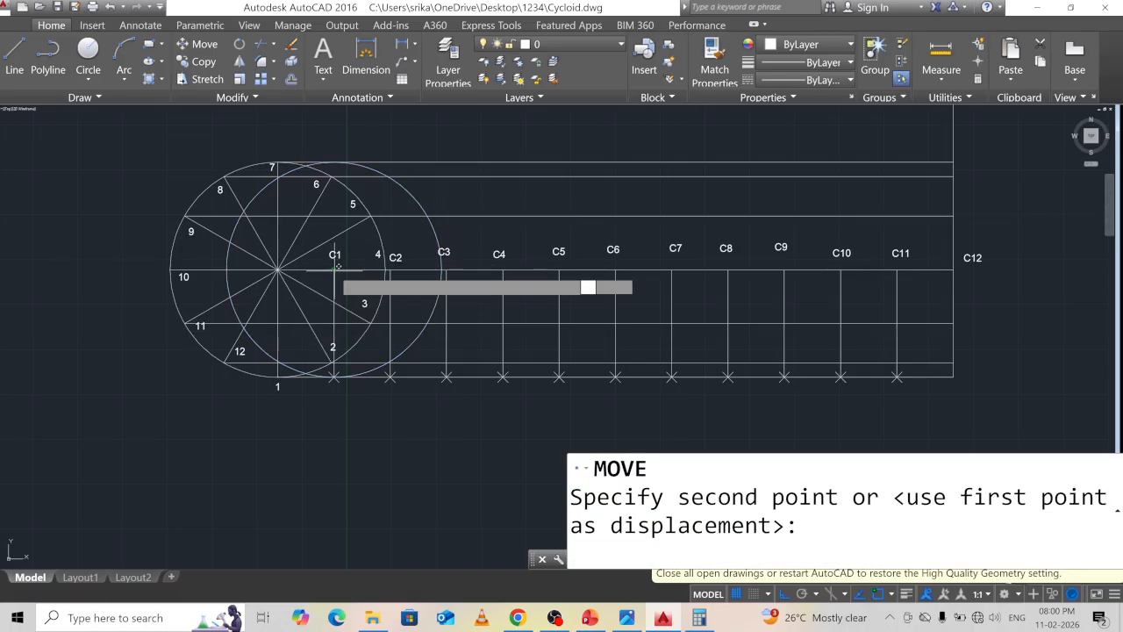
{"action": "left_click", "coordinate": [391, 269]}
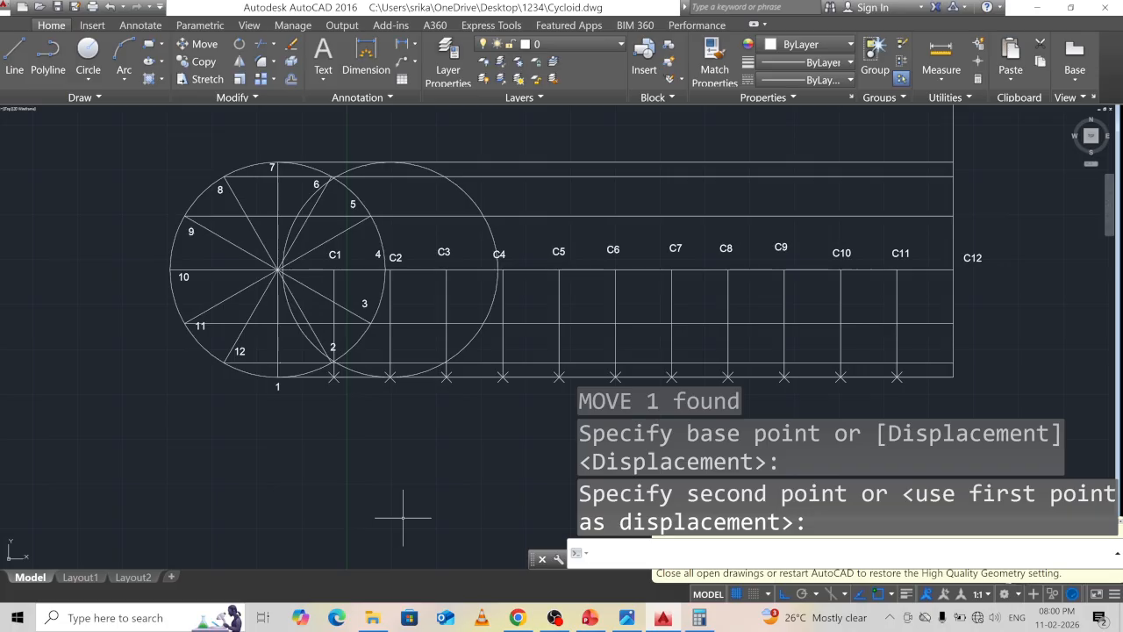
Place a point where the left arc of the circle at C2 crosses the horizontal projection line through divisions 11 and 3
{"action": "type", "text": "PO"}
{"action": "key", "text": "Return"}
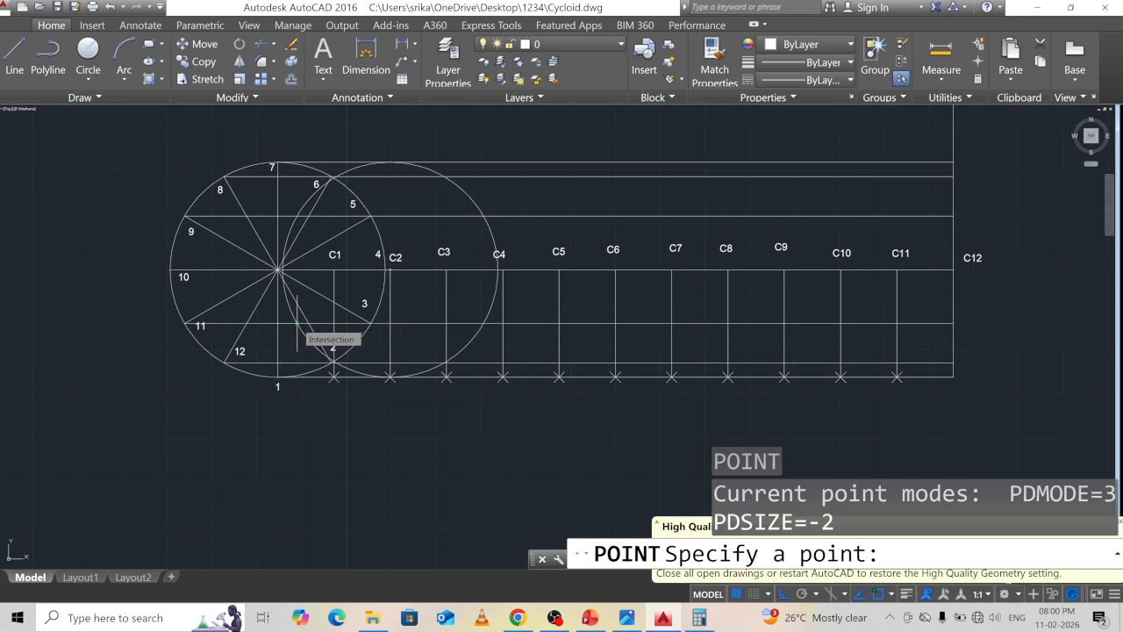
{"action": "left_click", "coordinate": [297, 323]}
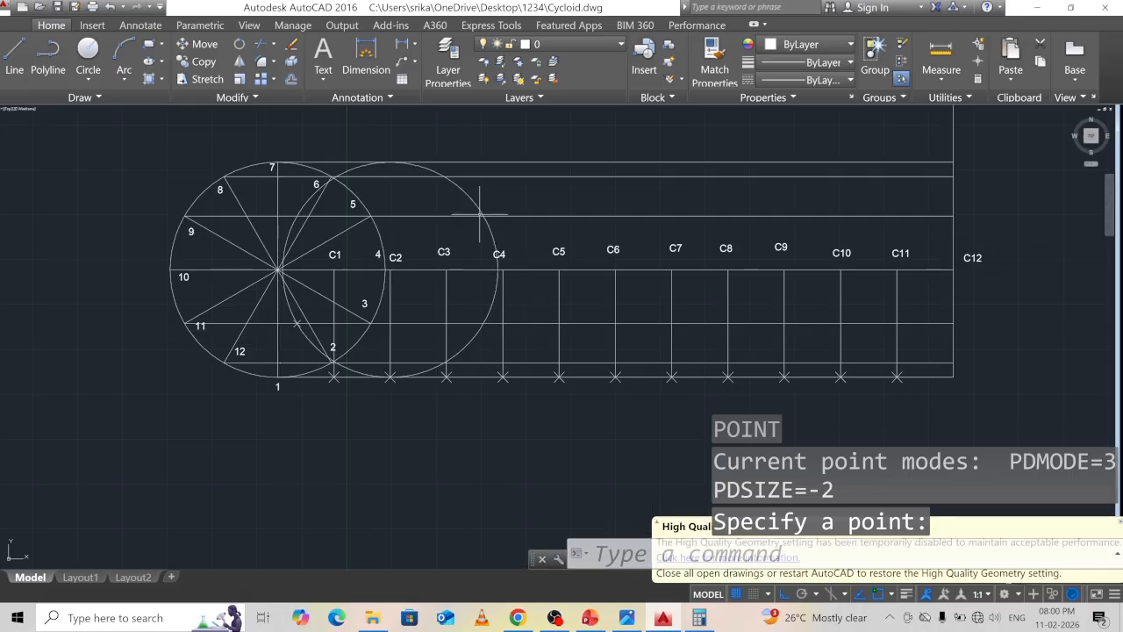
{"action": "key", "text": "Escape"}
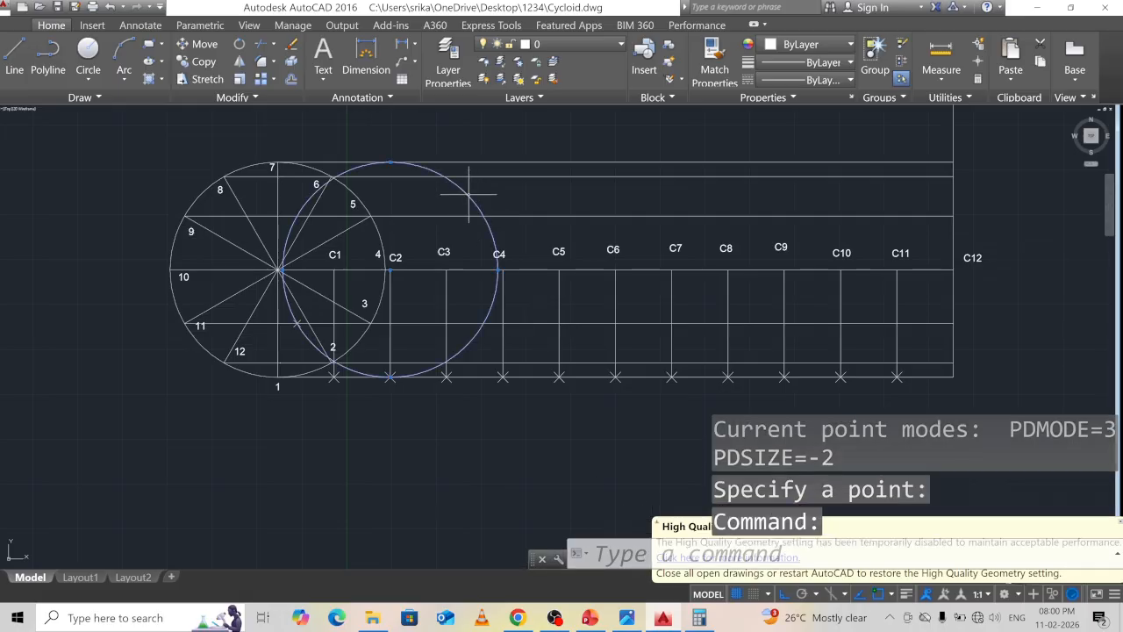
Move the copied circle from C2 to C3 and place a point where its left side meets the centre line
{"action": "left_click", "coordinate": [469, 200]}
{"action": "type", "text": "M"}
{"action": "key", "text": "Return"}
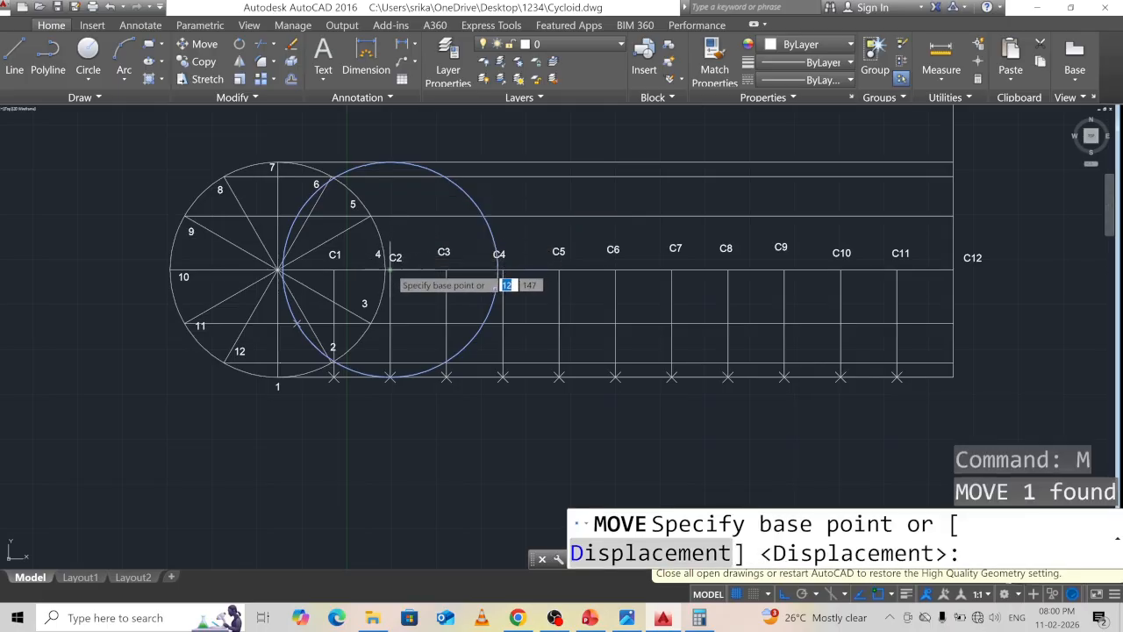
{"action": "left_click", "coordinate": [391, 270]}
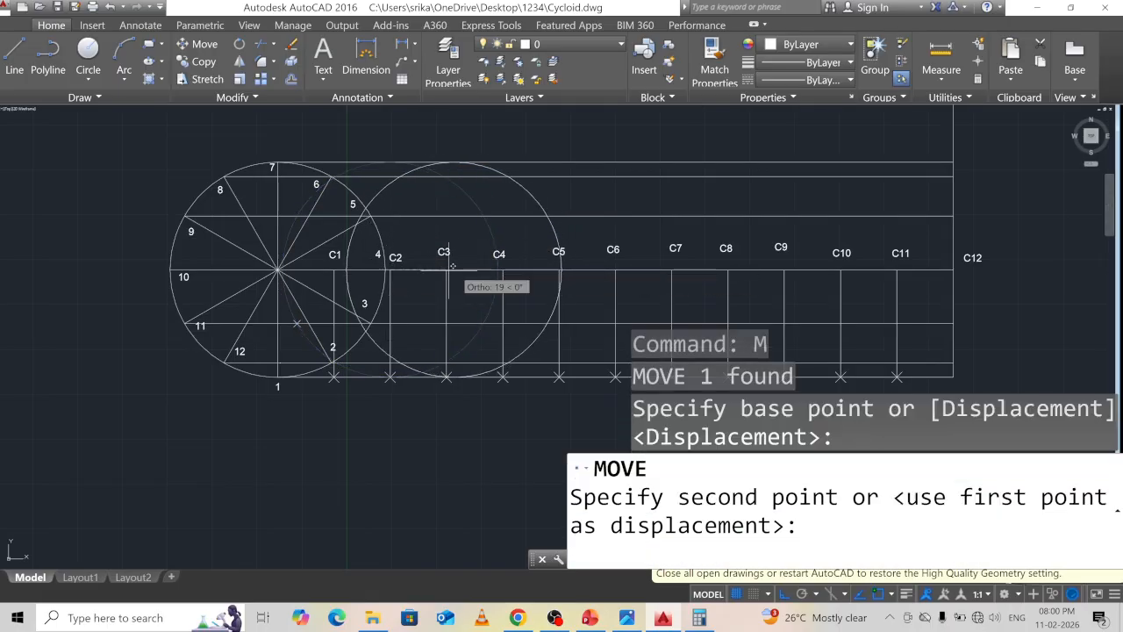
{"action": "left_click", "coordinate": [447, 270]}
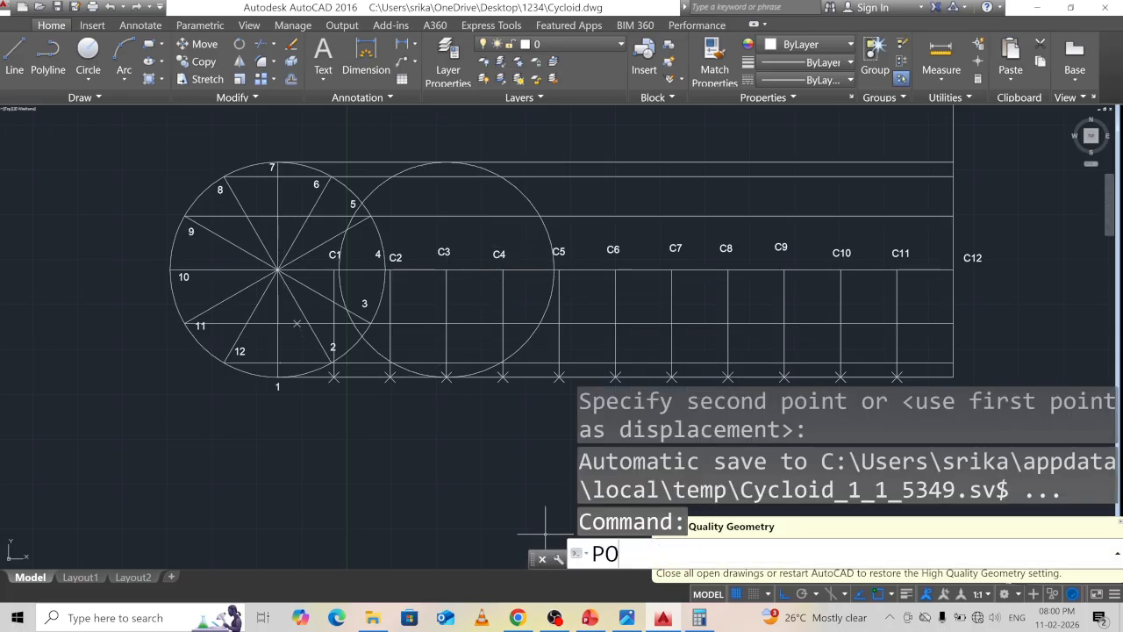
{"action": "key", "text": "Return"}
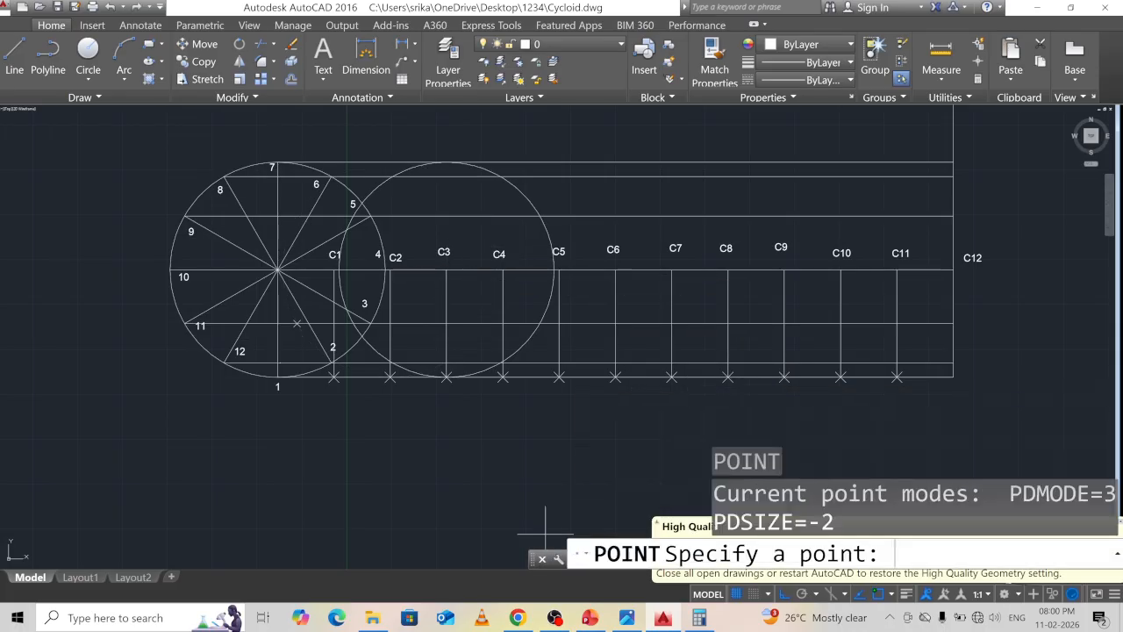
{"action": "left_click", "coordinate": [338, 269]}
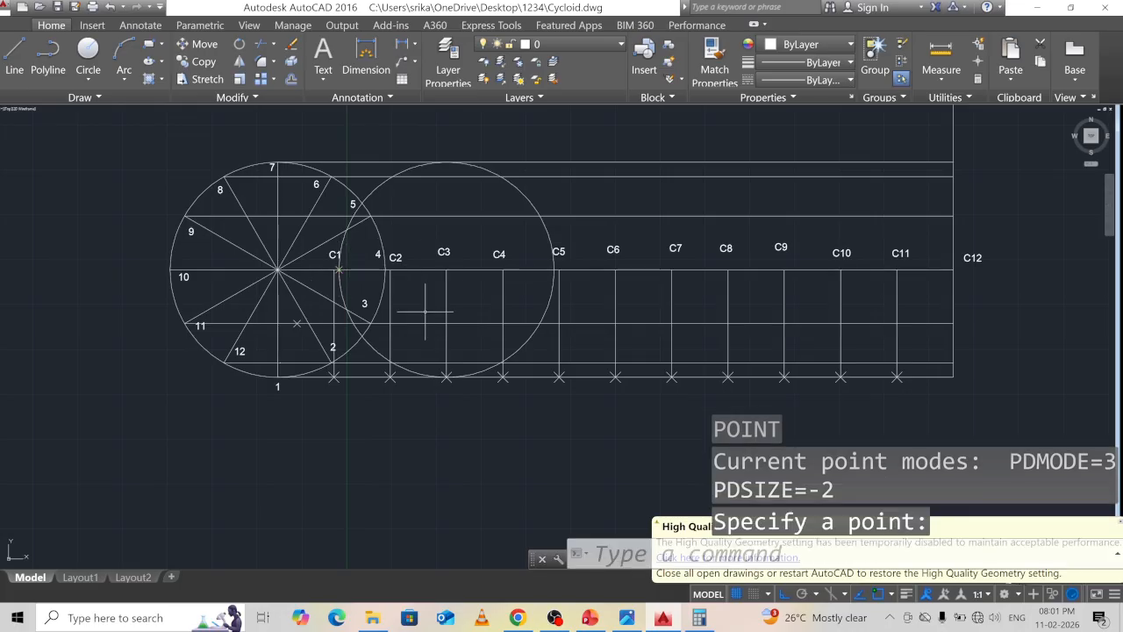
Move the copied circle along the centre line from C3 to C4
{"action": "left_click", "coordinate": [527, 197]}
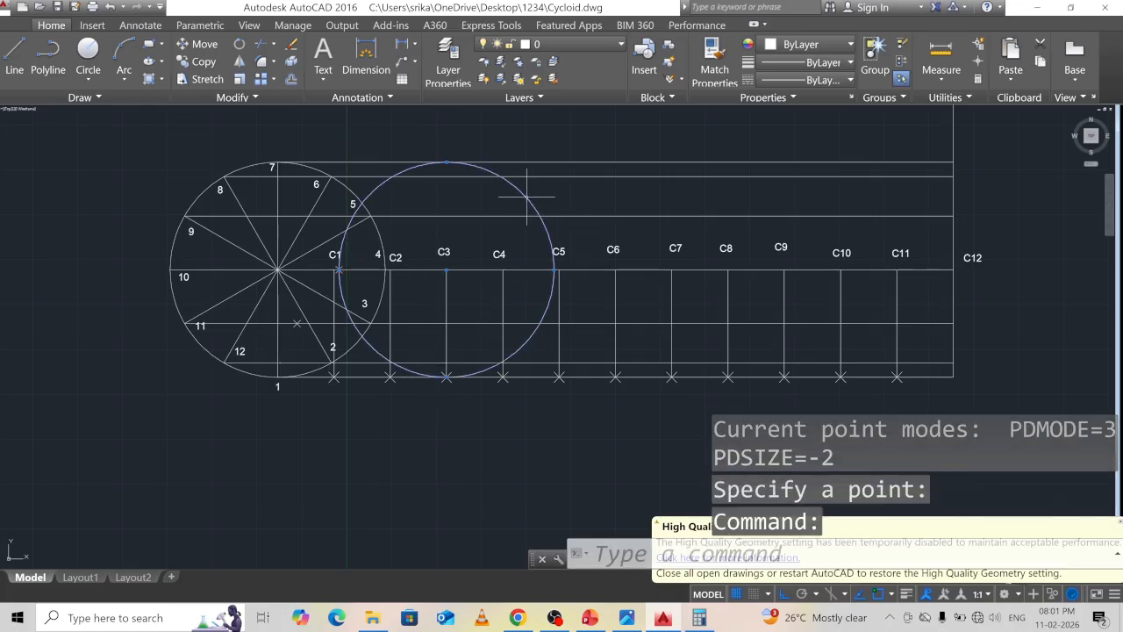
{"action": "key", "text": "Return"}
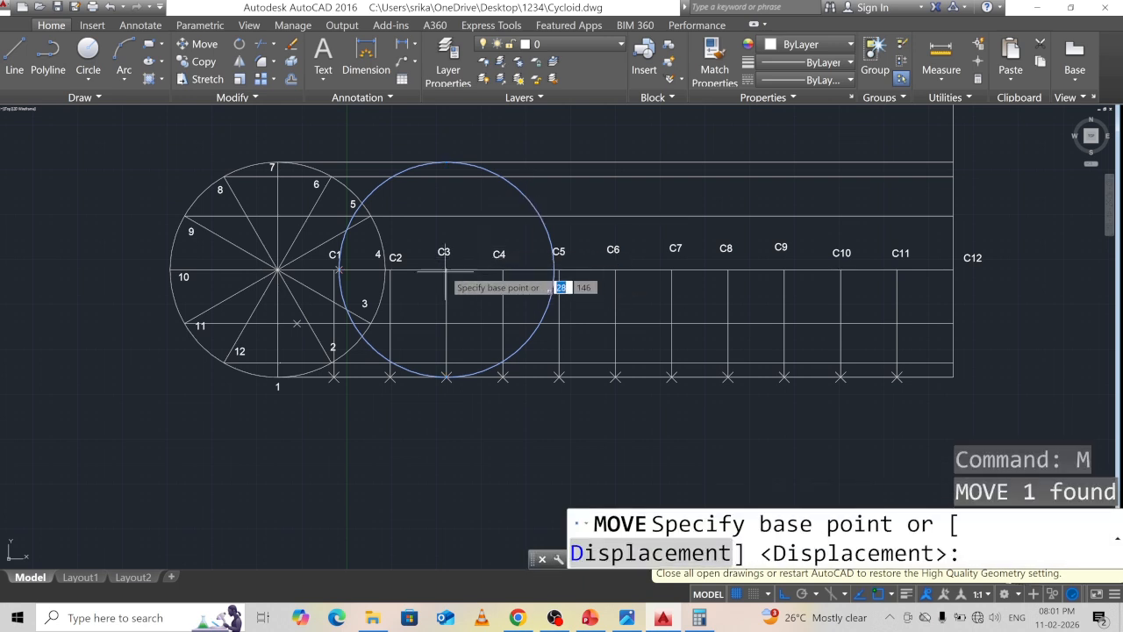
{"action": "left_click", "coordinate": [445, 269]}
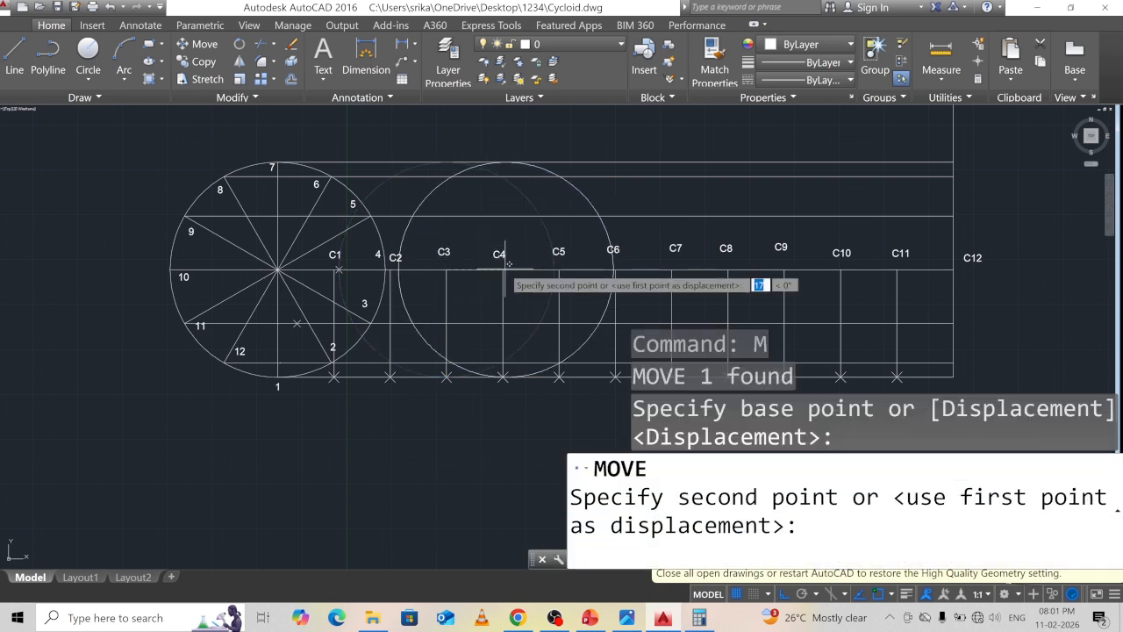
{"action": "left_click", "coordinate": [504, 269]}
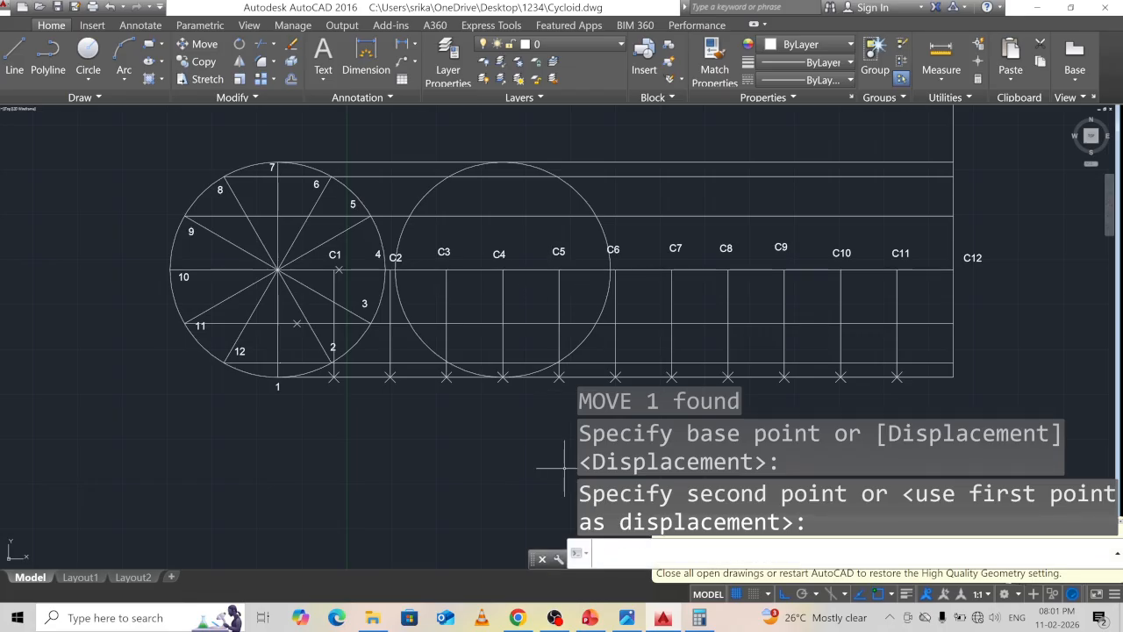
Place a point where the left arc of the circle at C4 crosses the horizontal projection line through divisions 9 and 5
{"action": "type", "text": "PO"}
{"action": "key", "text": "Return"}
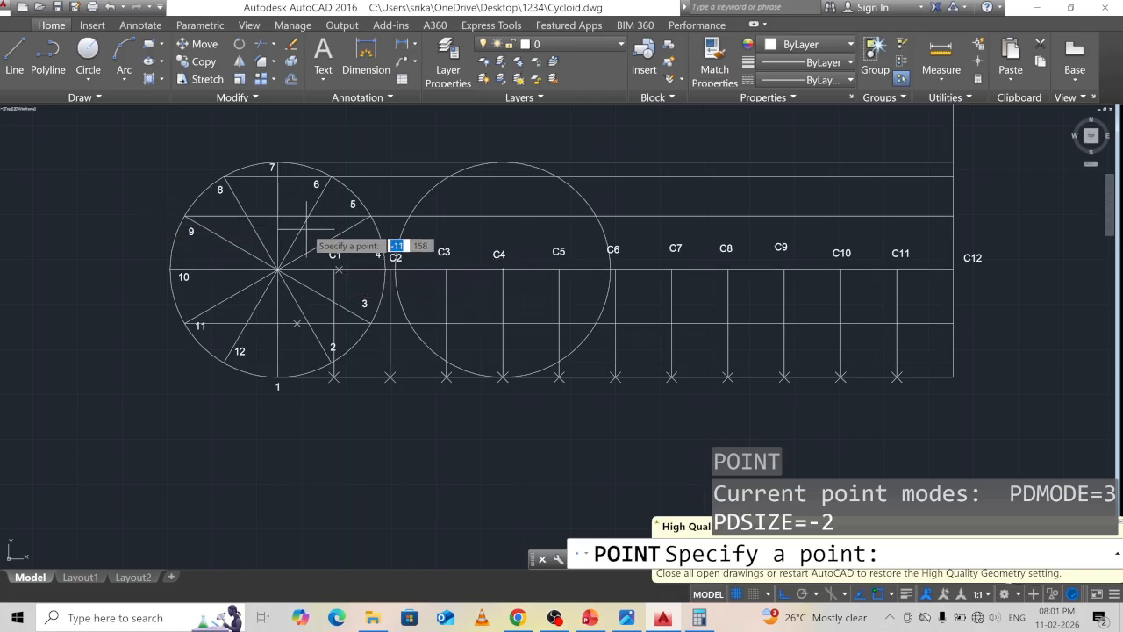
{"action": "left_click", "coordinate": [410, 215]}
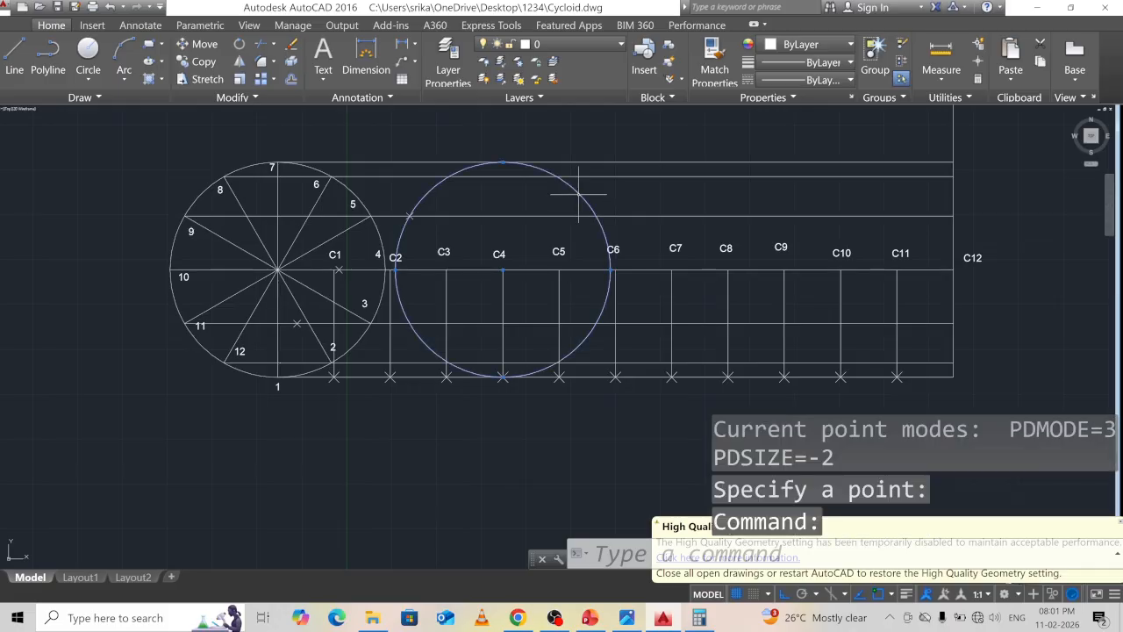
Move the copied circle from C4 to C5 and place a point where its left arc crosses the projection line through divisions 8 and 6
{"action": "key", "text": "Return"}
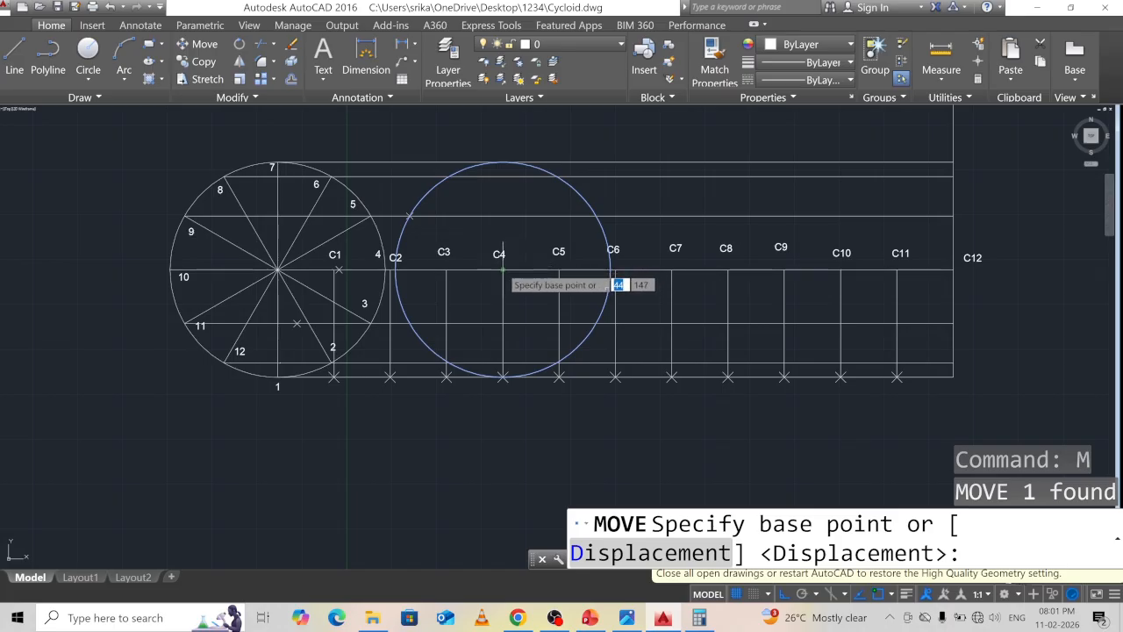
{"action": "left_click", "coordinate": [505, 268]}
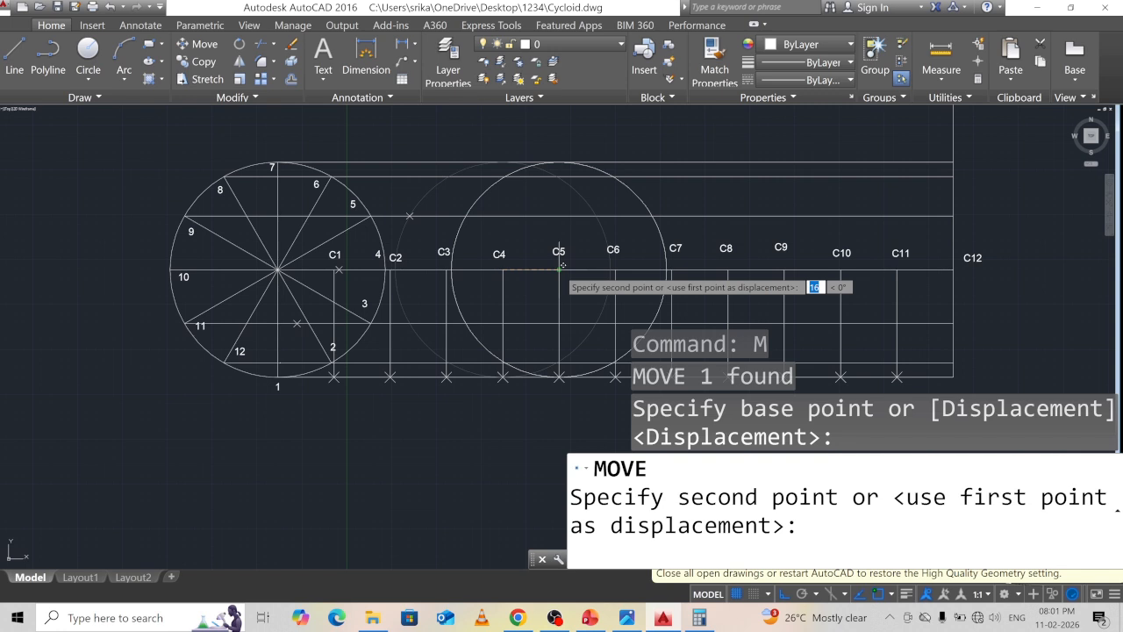
{"action": "left_click", "coordinate": [559, 268]}
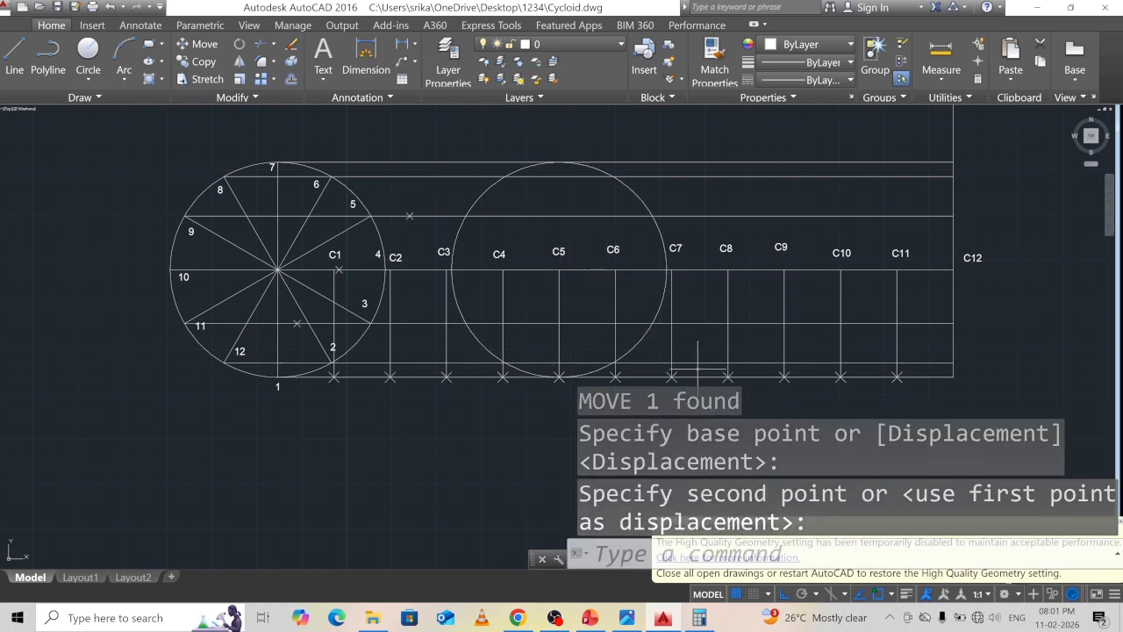
{"action": "type", "text": "p"}
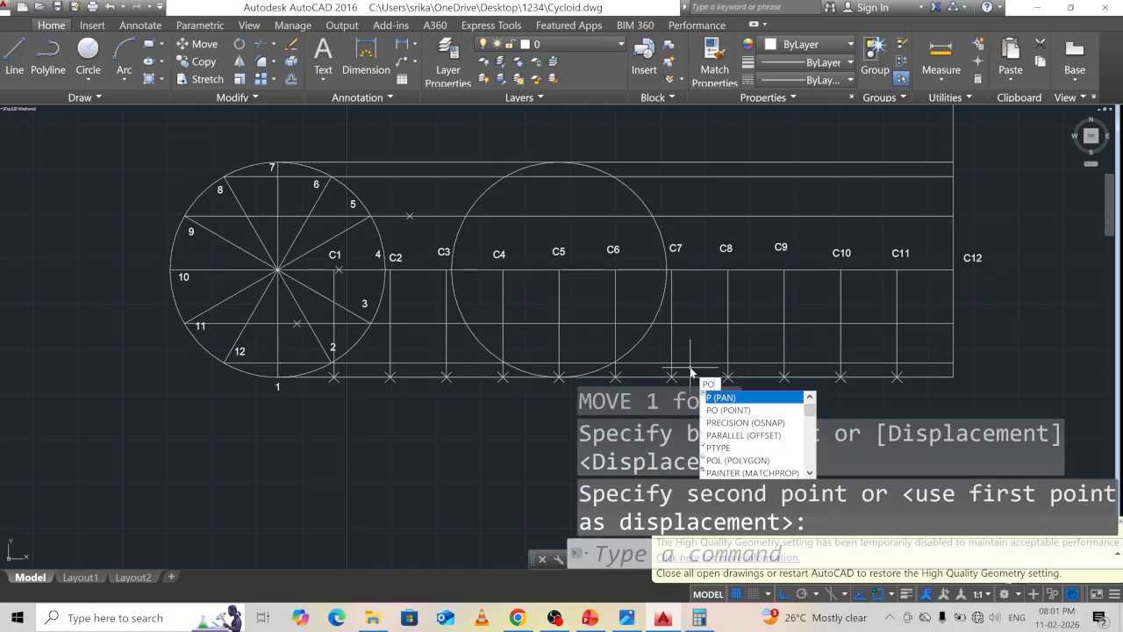
{"action": "key", "text": "Return"}
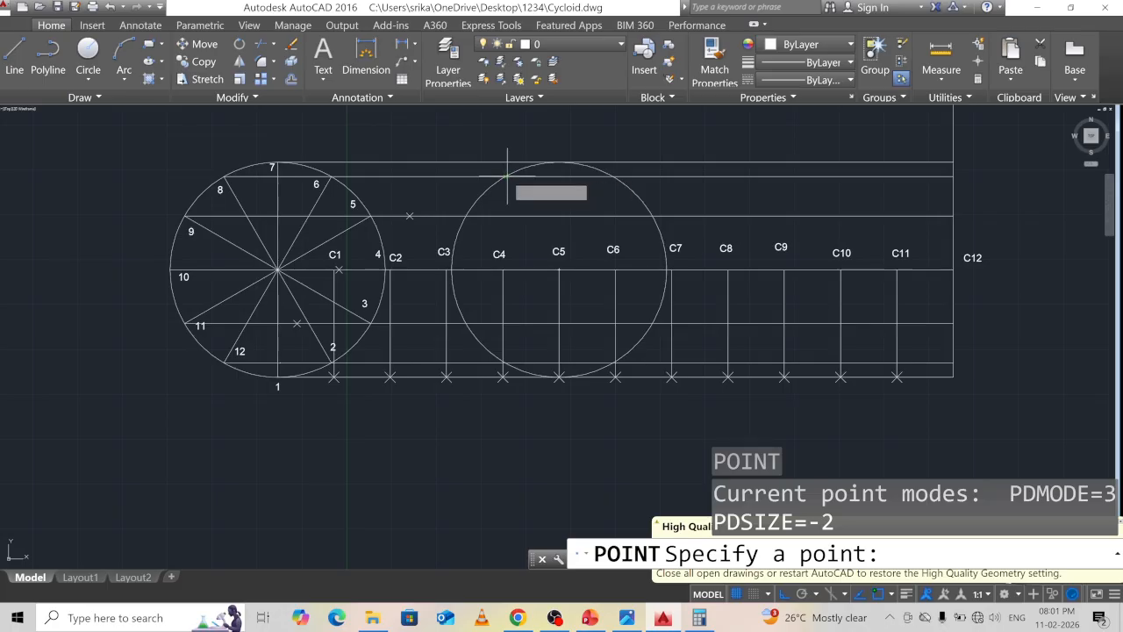
{"action": "left_click", "coordinate": [505, 177]}
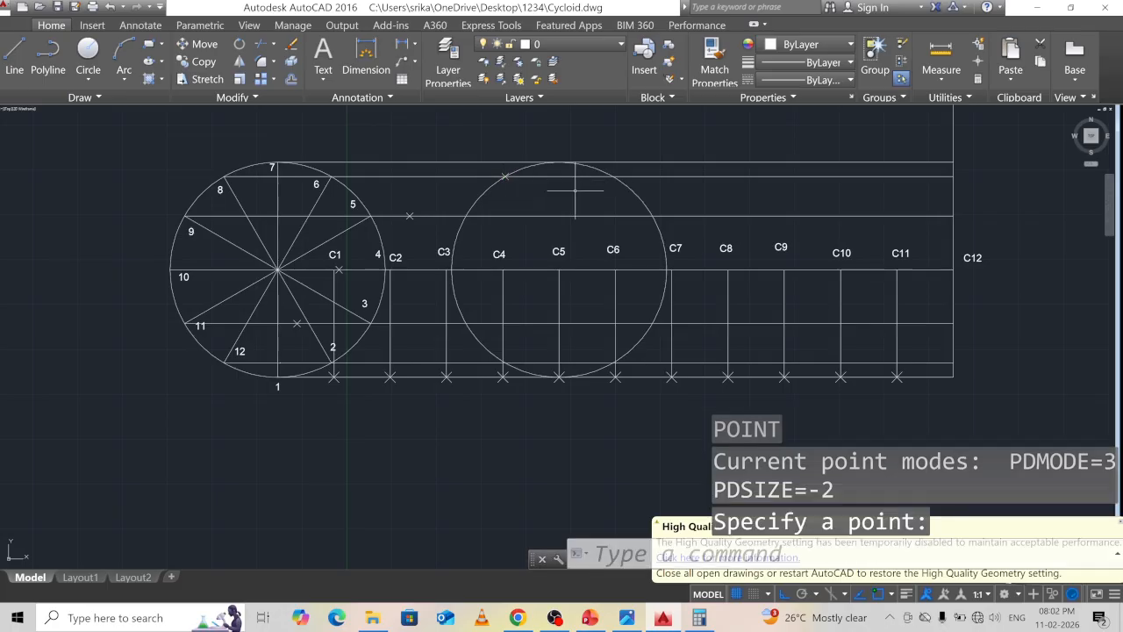
Move the copied circle from C5 to C6 and place a point where its top touches the projection line through division 7
{"action": "left_click", "coordinate": [633, 190]}
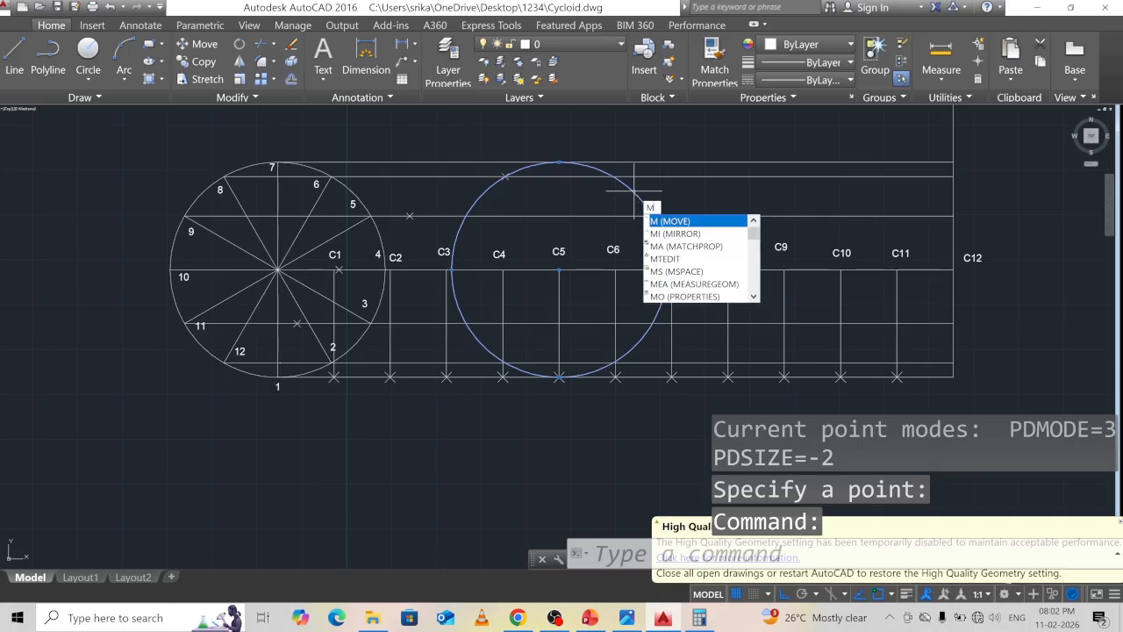
{"action": "key", "text": "Return"}
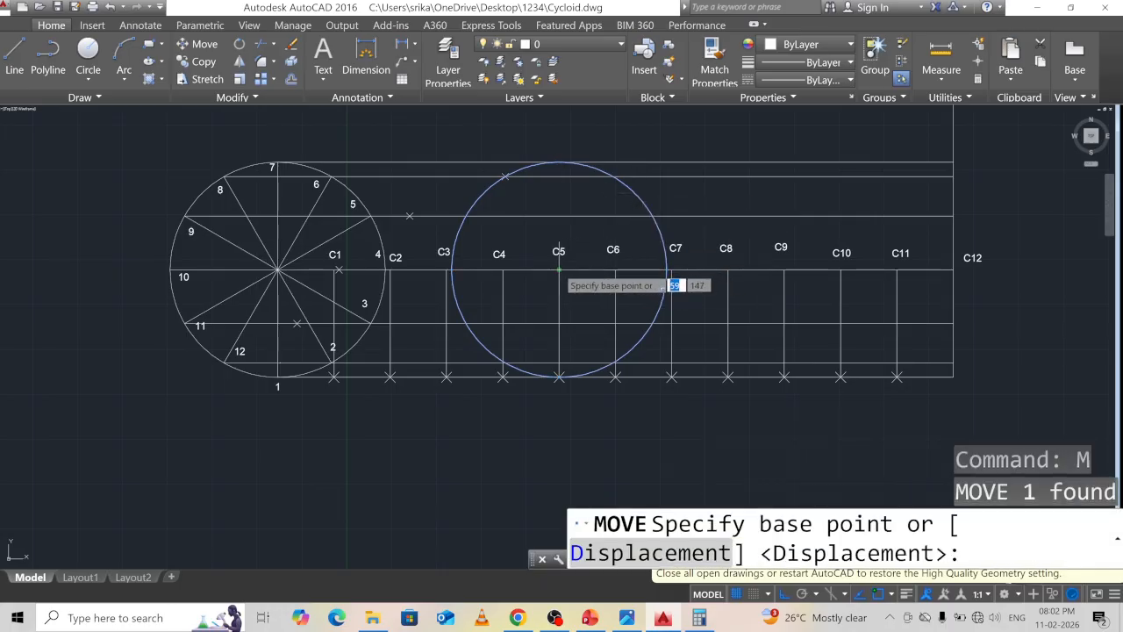
{"action": "left_click", "coordinate": [559, 271]}
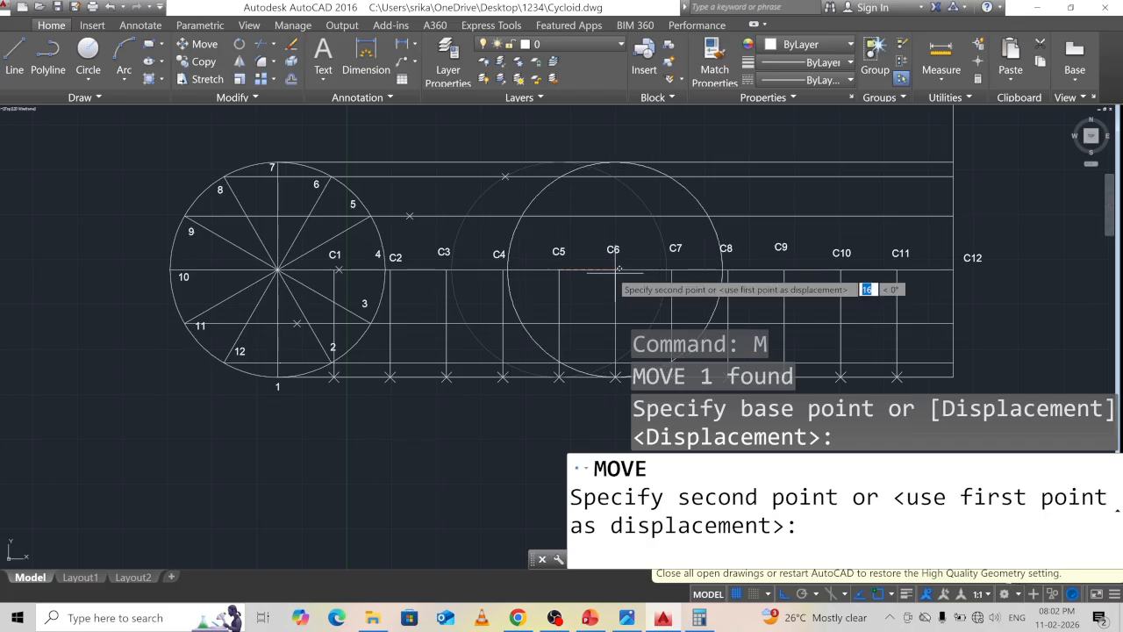
{"action": "left_click", "coordinate": [614, 271]}
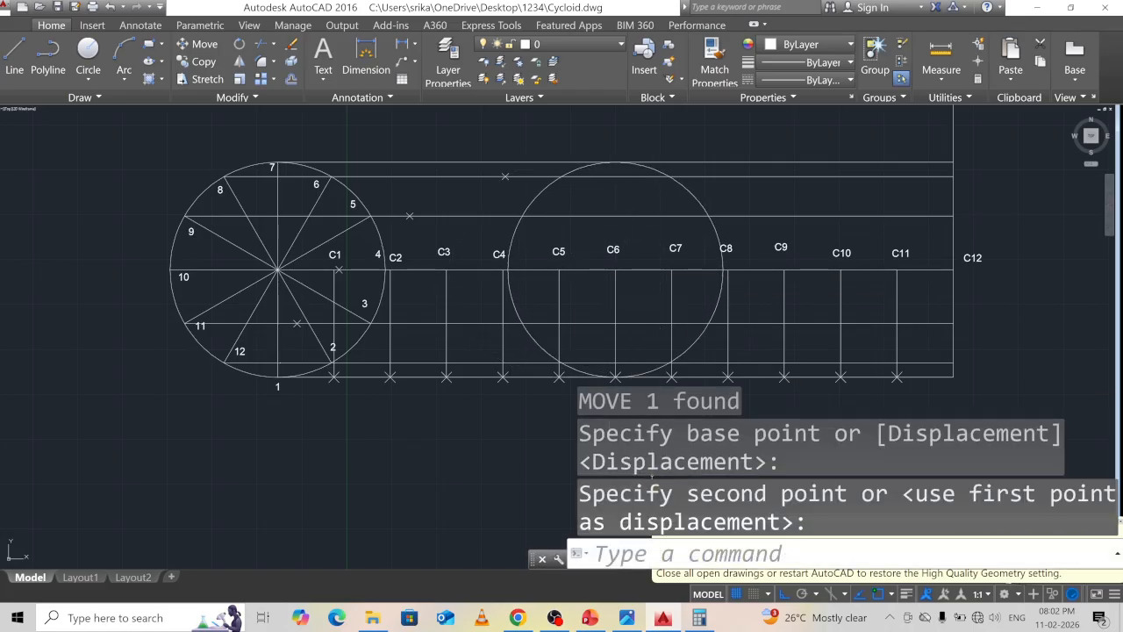
{"action": "left_click", "coordinate": [654, 553]}
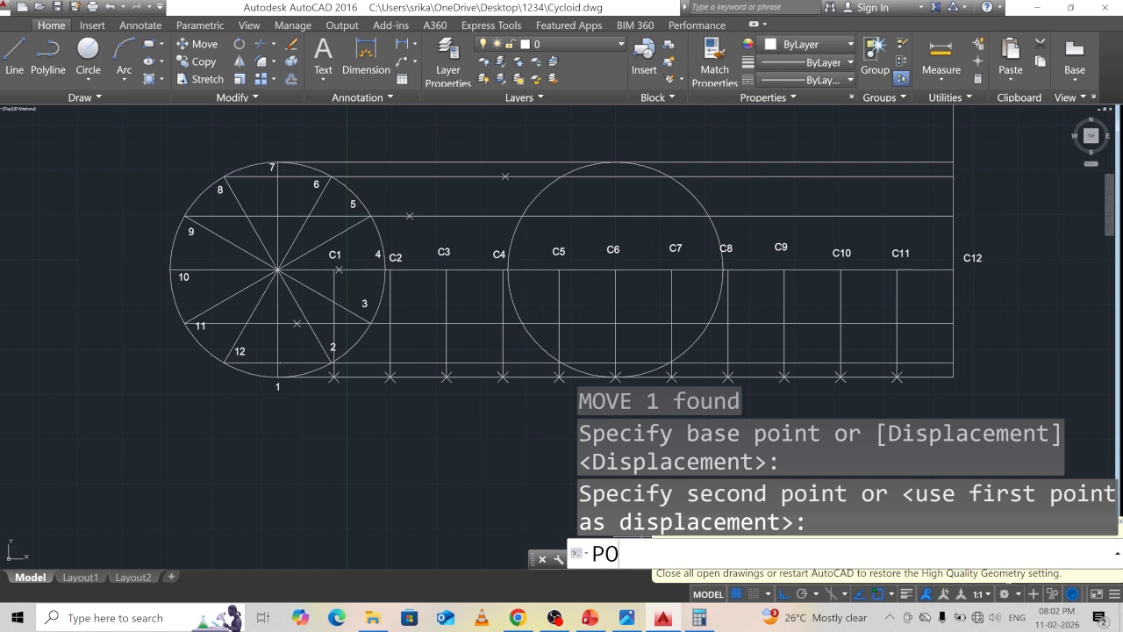
{"action": "type", "text": "PO"}
{"action": "key", "text": "Return"}
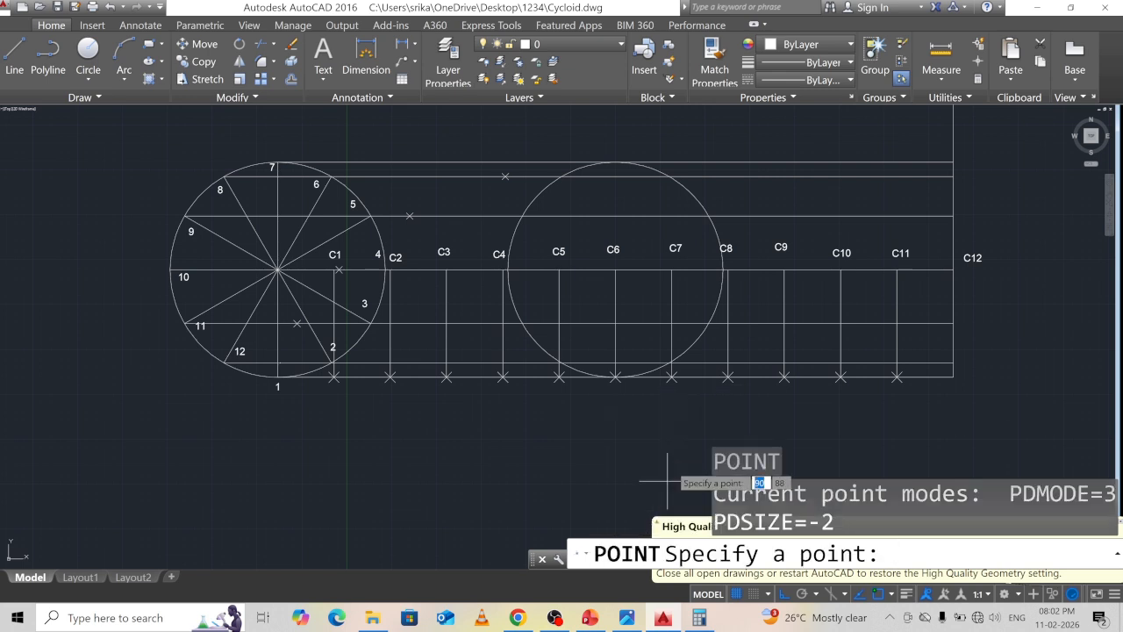
{"action": "left_click", "coordinate": [615, 162]}
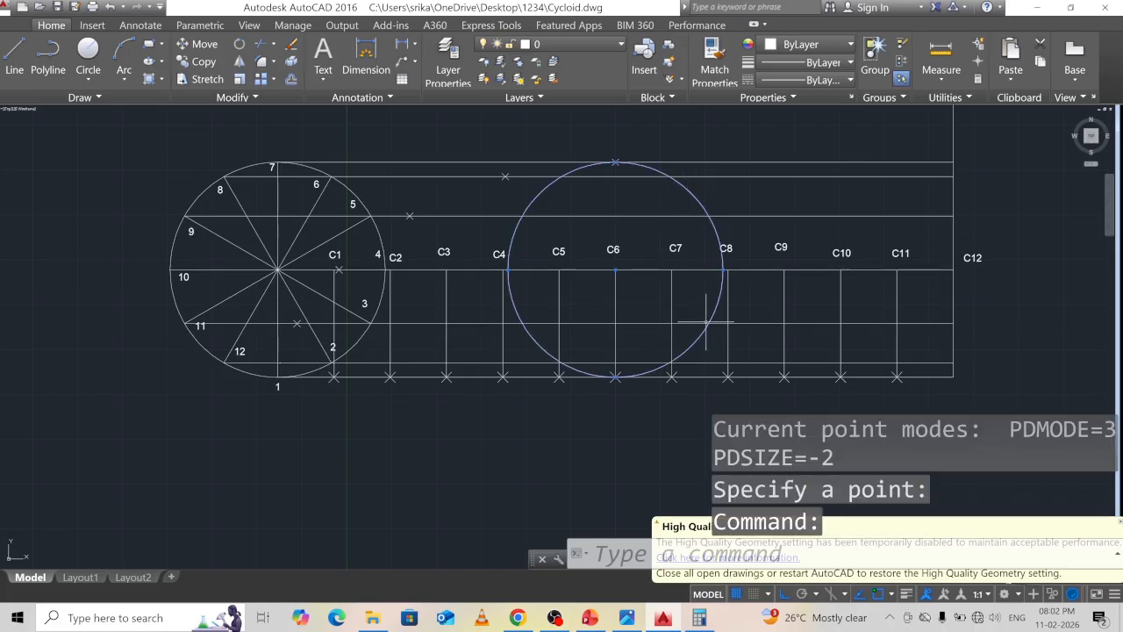
Move the copied circle from C6 to C7 and place a point where its right arc crosses the projection line through divisions 8 and 6
{"action": "key", "text": "Return"}
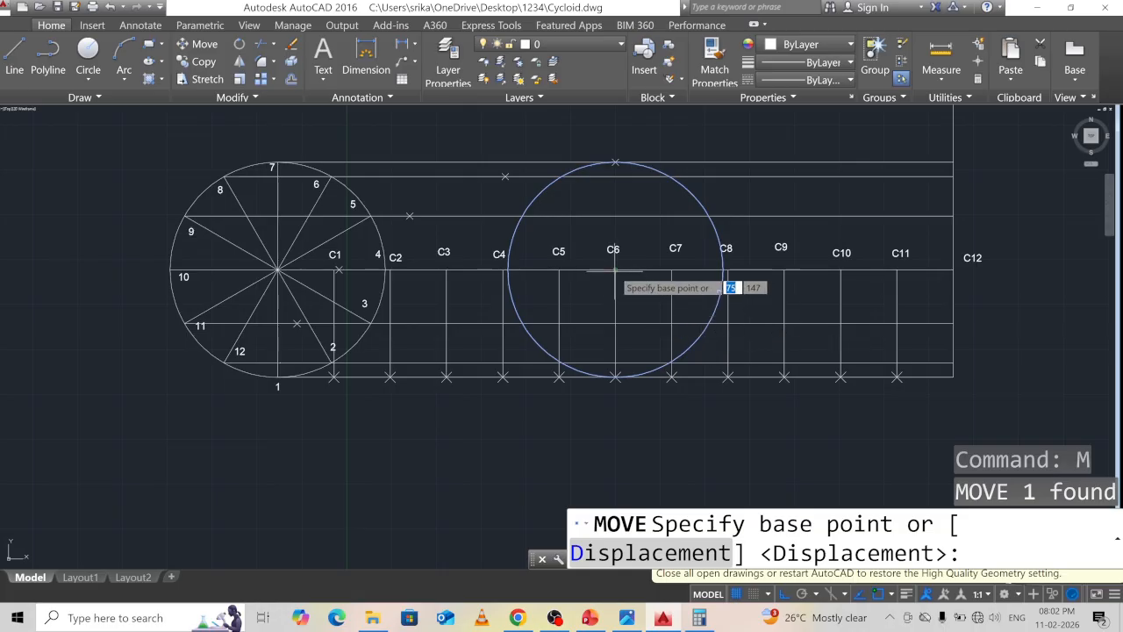
{"action": "left_click", "coordinate": [617, 266]}
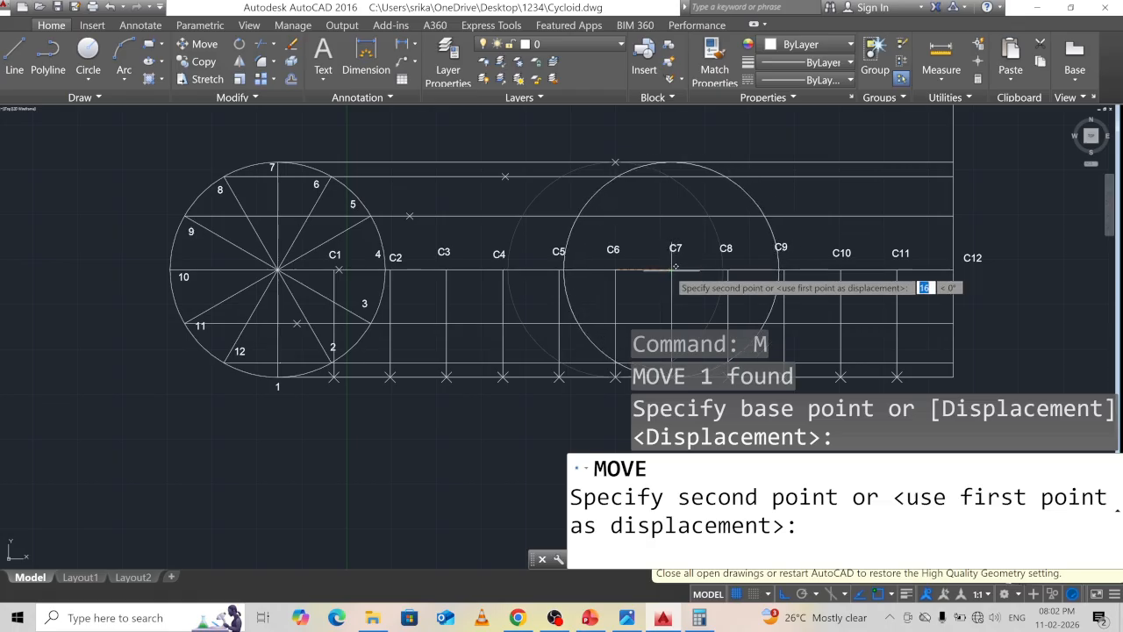
{"action": "left_click", "coordinate": [676, 266]}
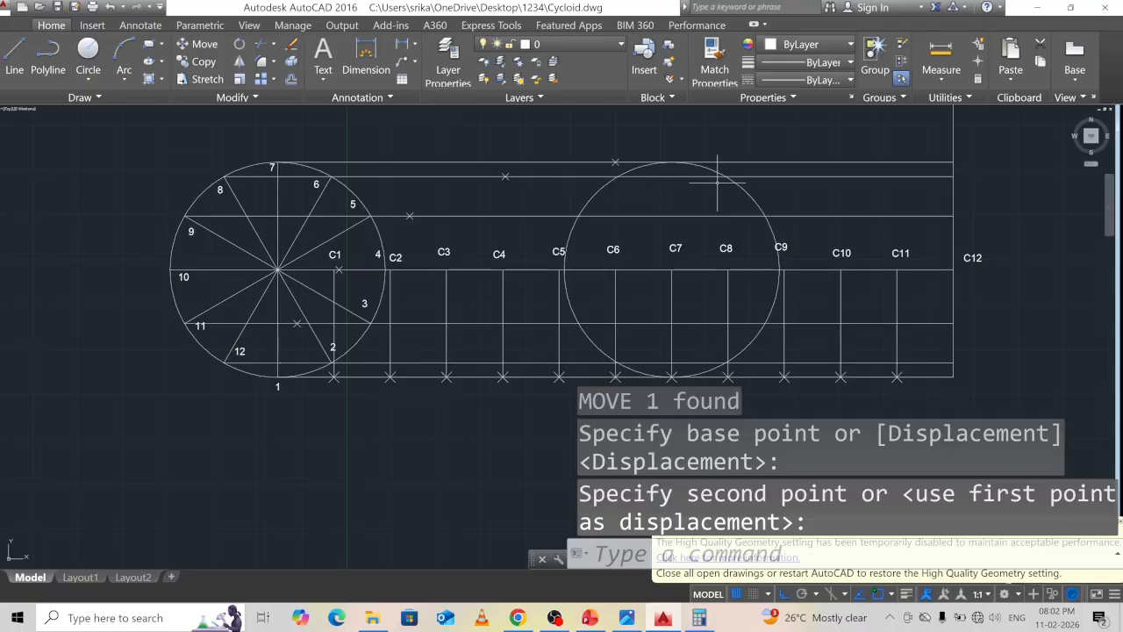
{"action": "type", "text": "PO"}
{"action": "key", "text": "Return"}
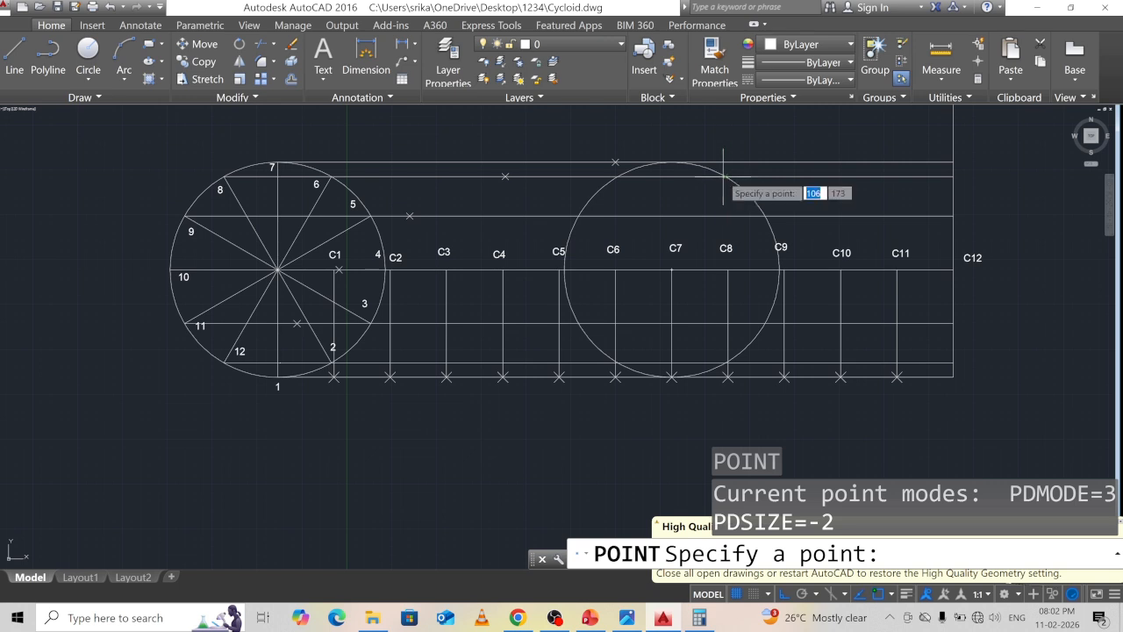
{"action": "left_click", "coordinate": [725, 176]}
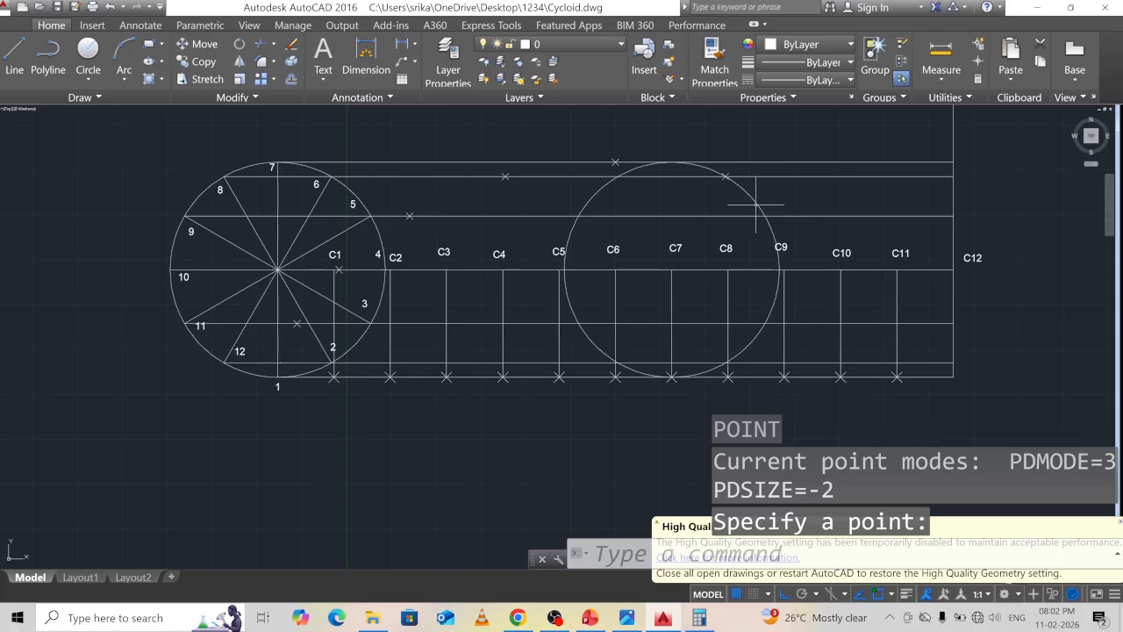
Move the copied circle from C7 to C8 and place a point where its right arc crosses the projection line through divisions 9 and 5
{"action": "left_click", "coordinate": [755, 201]}
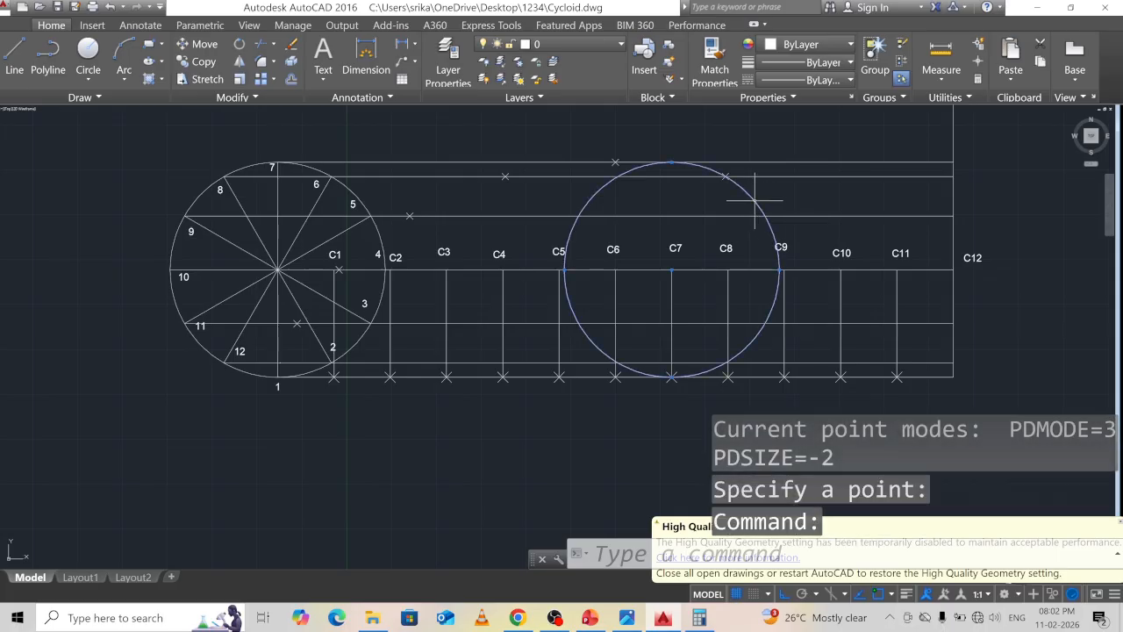
{"action": "type", "text": "m"}
{"action": "key", "text": "Return"}
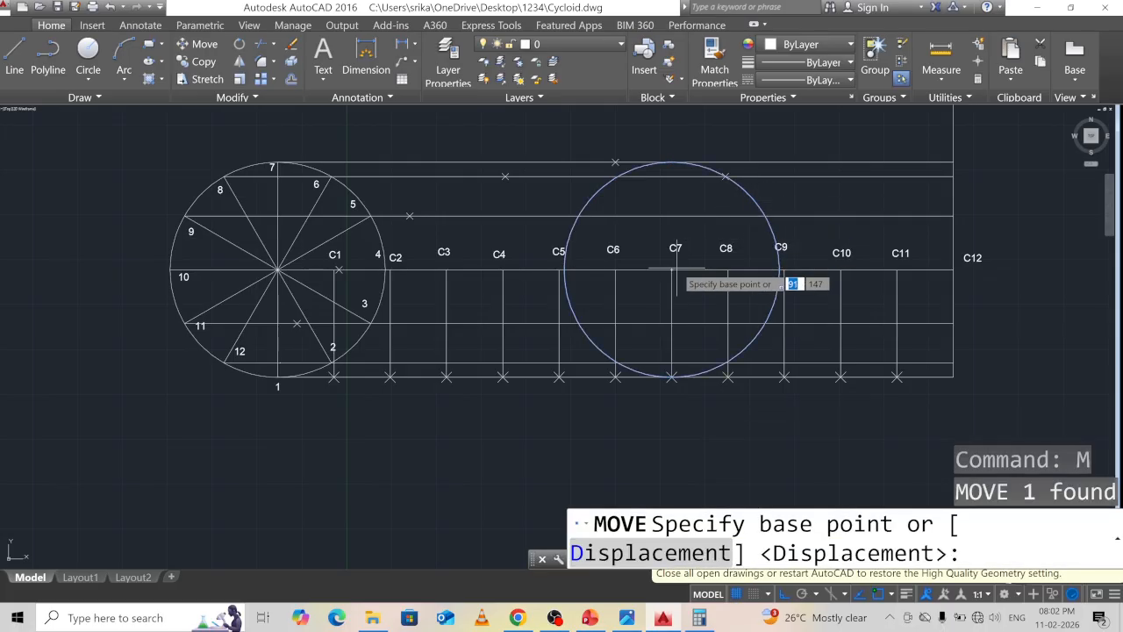
{"action": "left_click", "coordinate": [673, 270]}
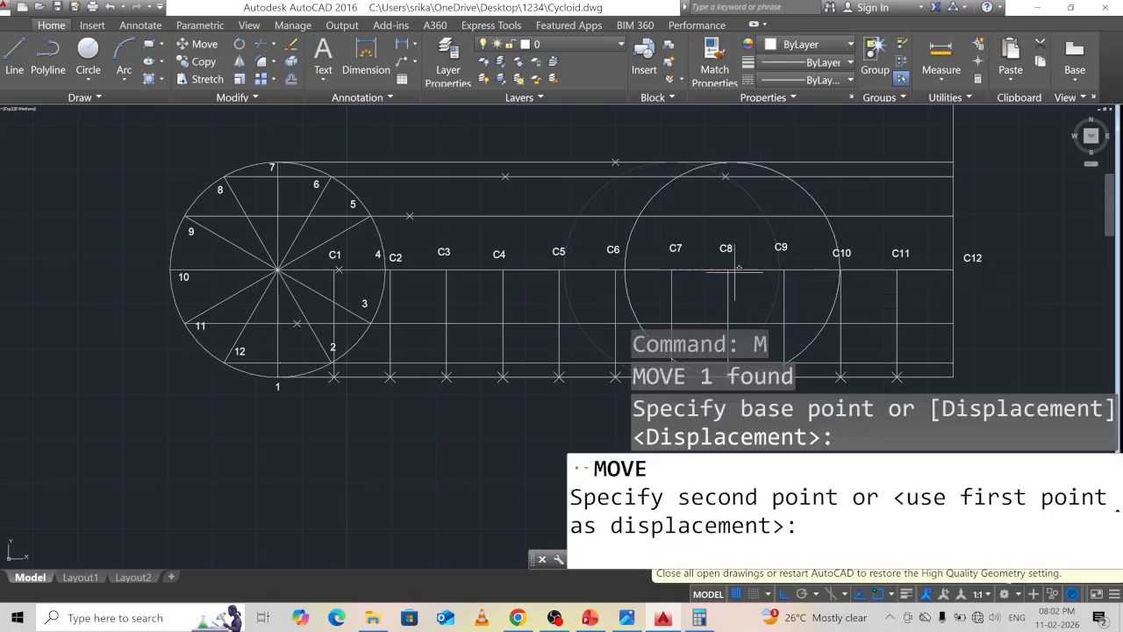
{"action": "left_click", "coordinate": [727, 269]}
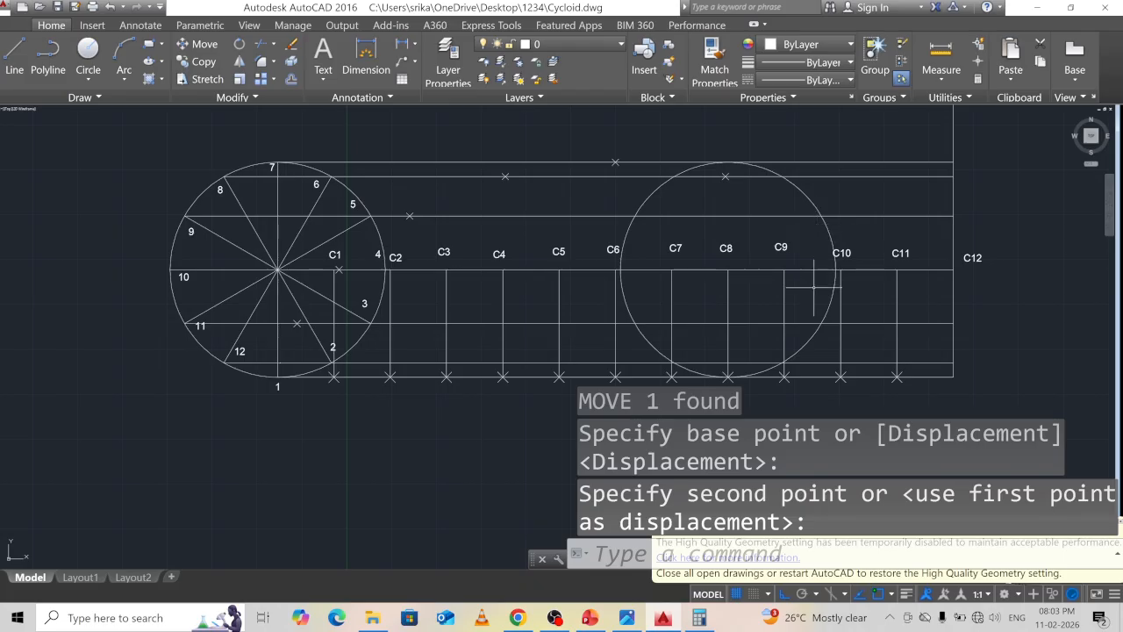
{"action": "type", "text": "po"}
{"action": "key", "text": "Return"}
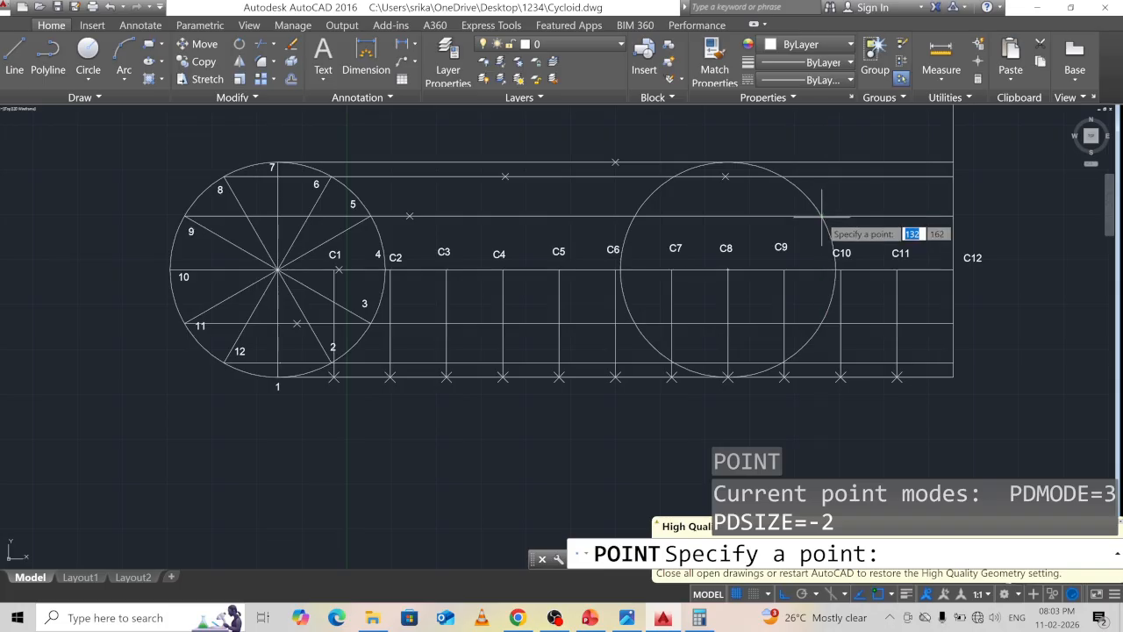
{"action": "left_click", "coordinate": [821, 216]}
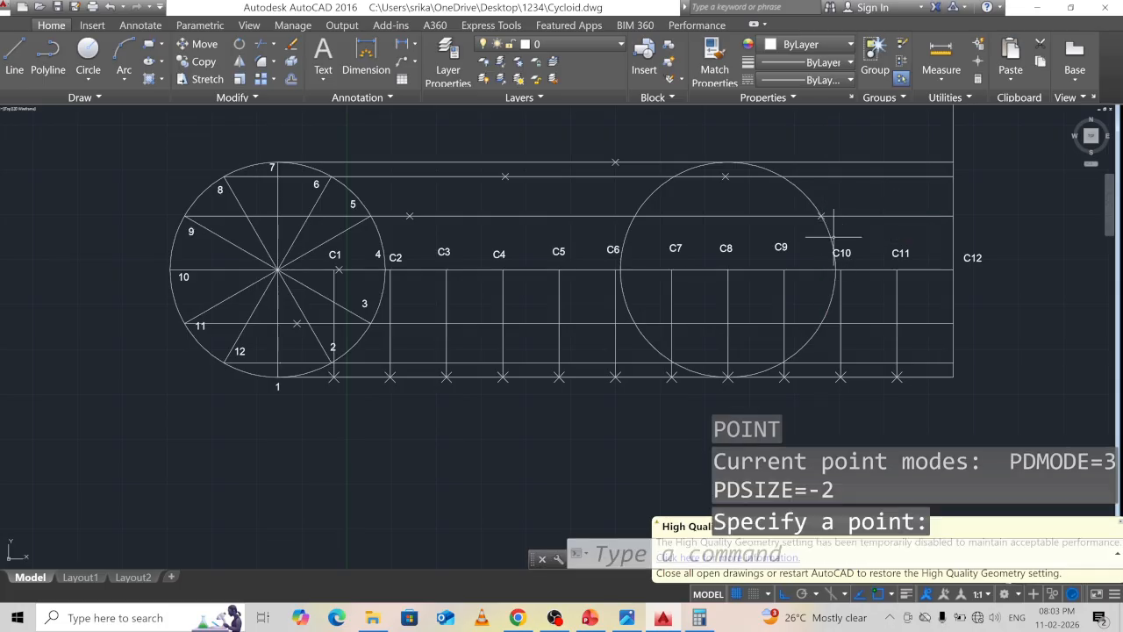
Move the copied circle from C8 to C9 and place a point where its right side meets the centre line
{"action": "left_click", "coordinate": [829, 234]}
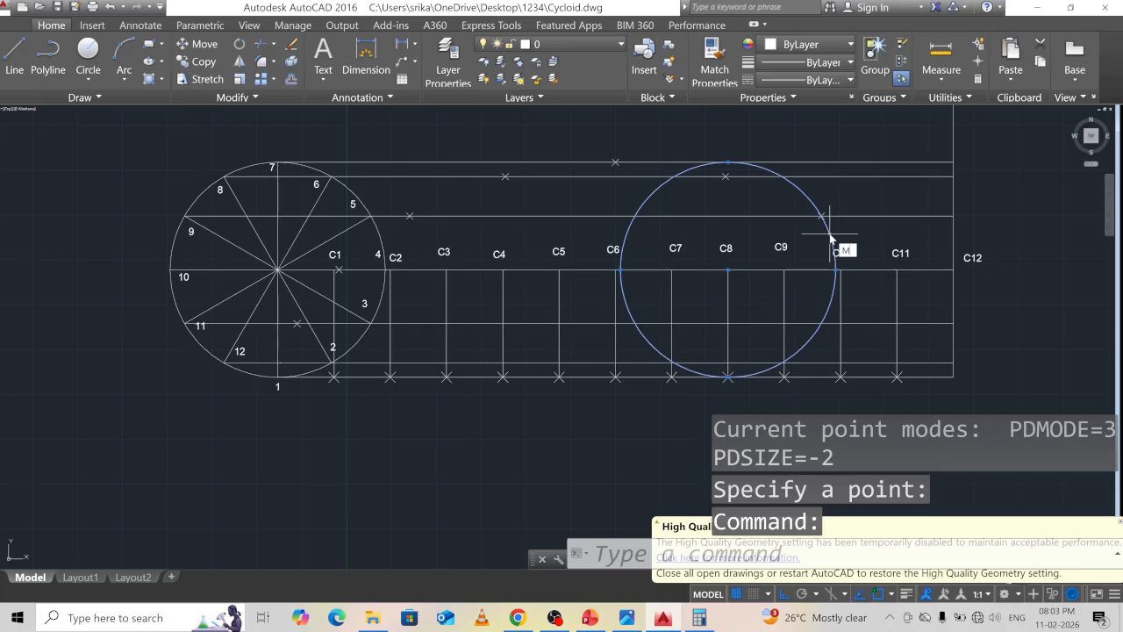
{"action": "key", "text": "Return"}
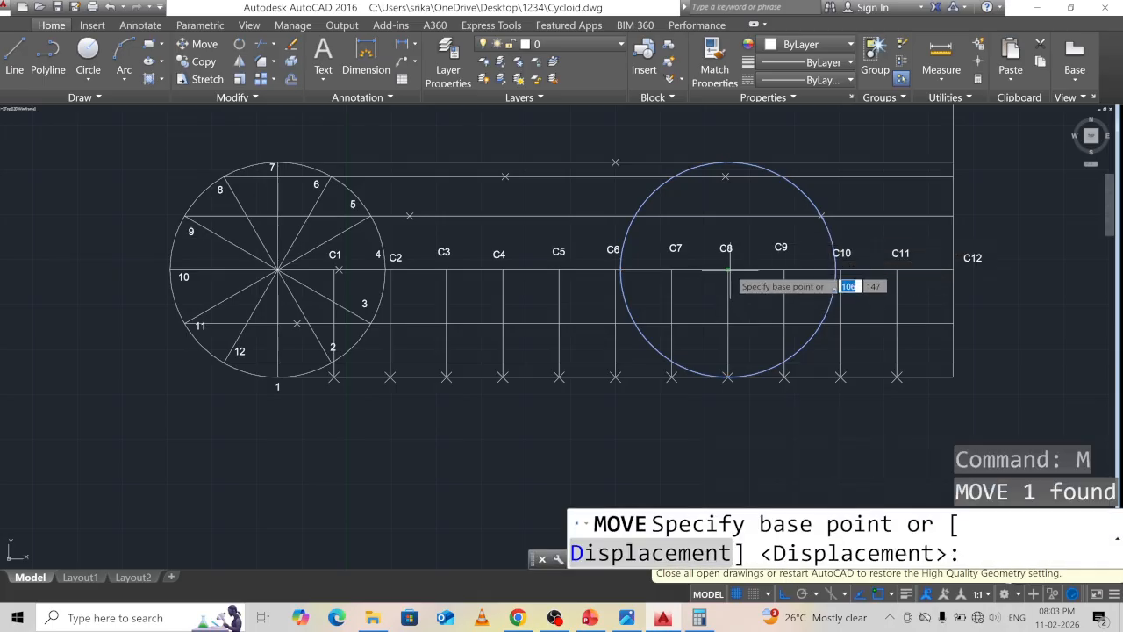
{"action": "left_click", "coordinate": [727, 269]}
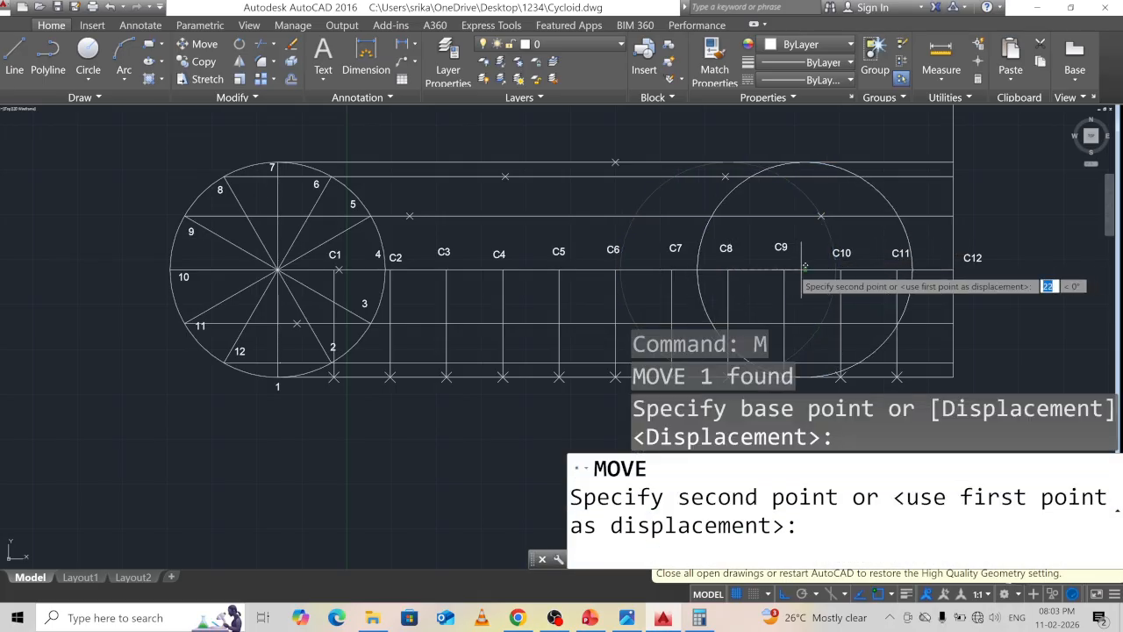
{"action": "left_click", "coordinate": [783, 269]}
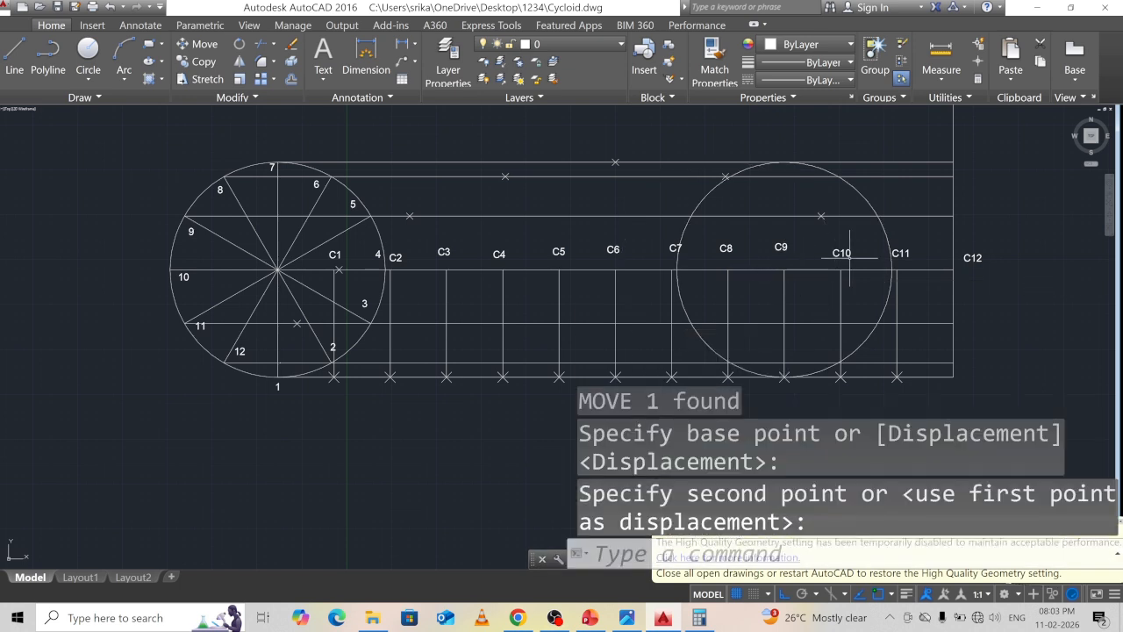
{"action": "type", "text": "PO"}
{"action": "key", "text": "Return"}
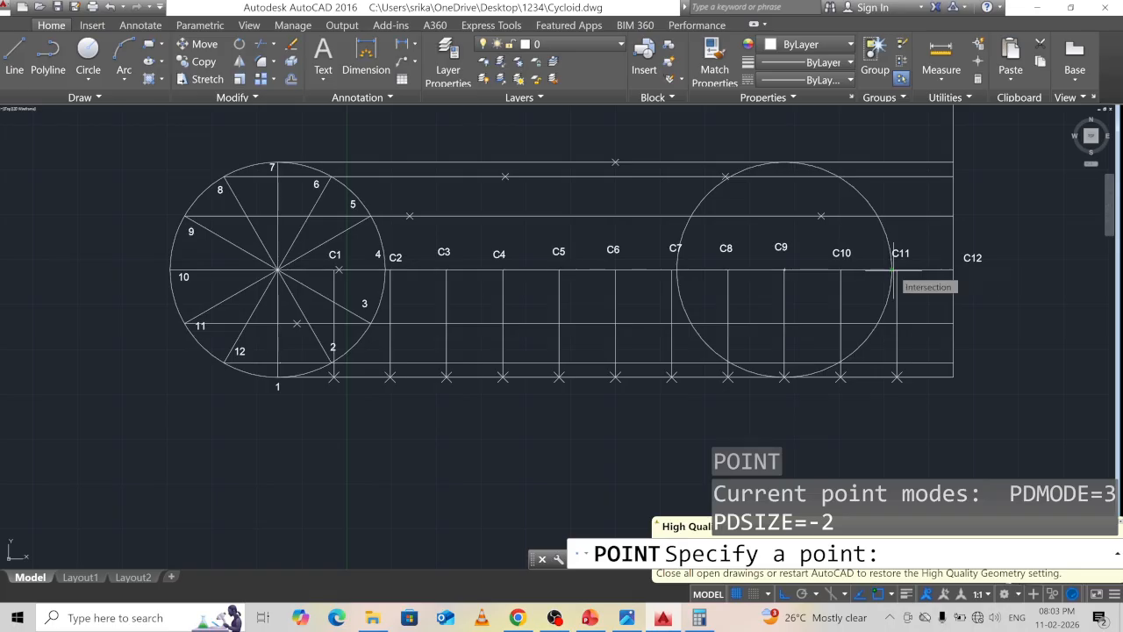
{"action": "left_click", "coordinate": [894, 270]}
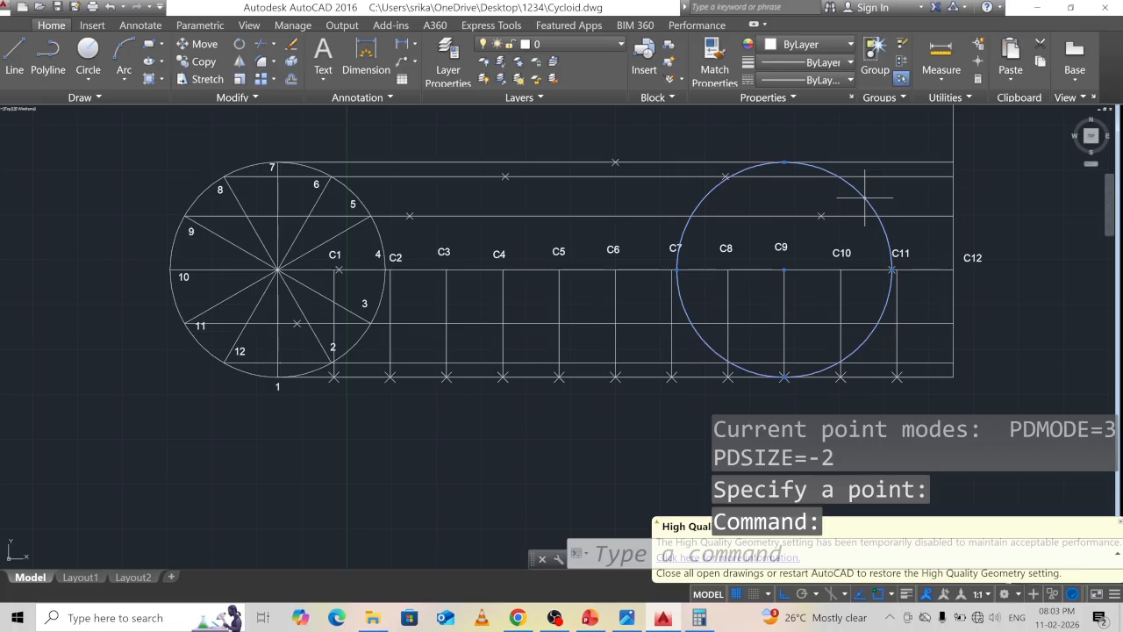
Move the copied circle along the centre line from C9 to C10
{"action": "type", "text": "m"}
{"action": "key", "text": "Return"}
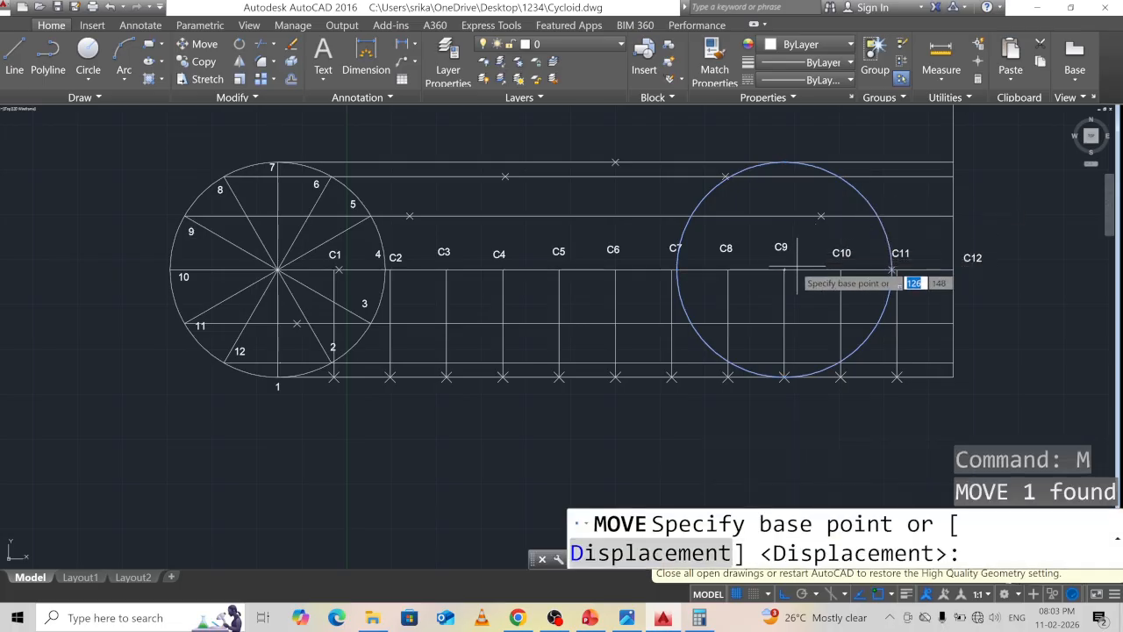
{"action": "left_click", "coordinate": [785, 269]}
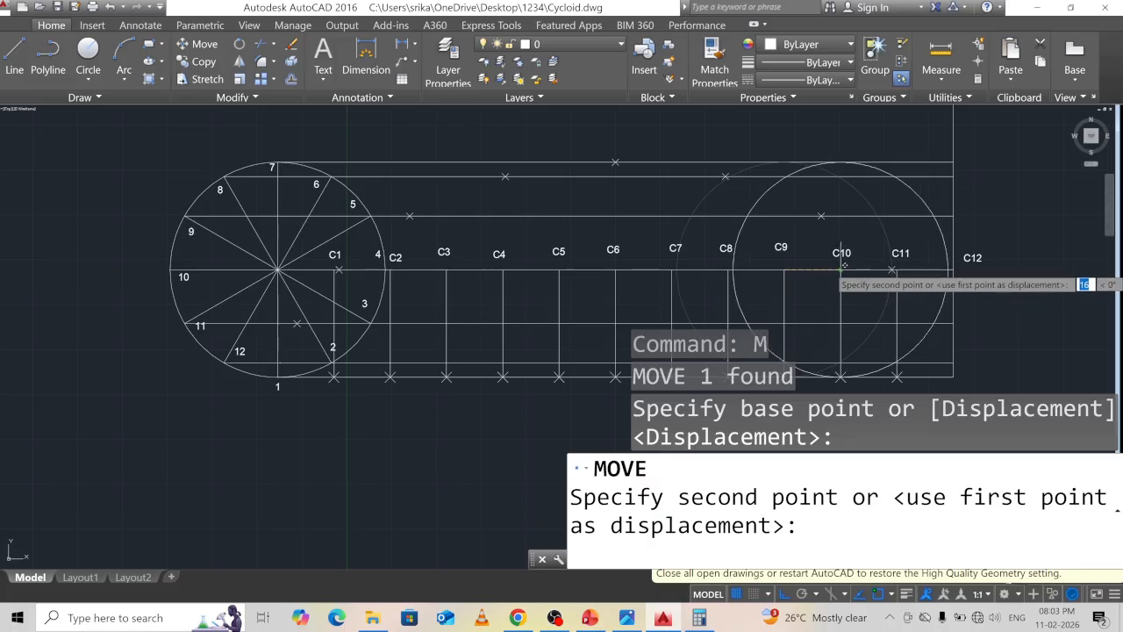
{"action": "left_click", "coordinate": [844, 266]}
{"action": "middle_click_drag", "start_coordinate": [878, 261], "coordinate": [863, 216]}
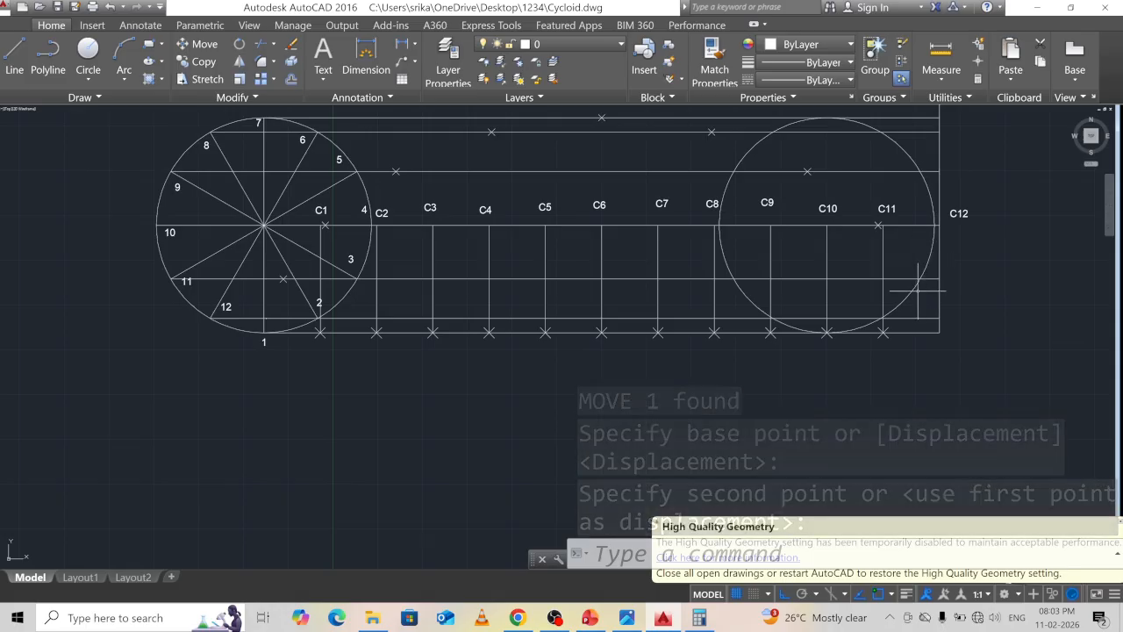
Place a point where the copied circle's right arc crosses the projection line through divisions 11 and 3
{"action": "type", "text": "po"}
{"action": "key", "text": "Return"}
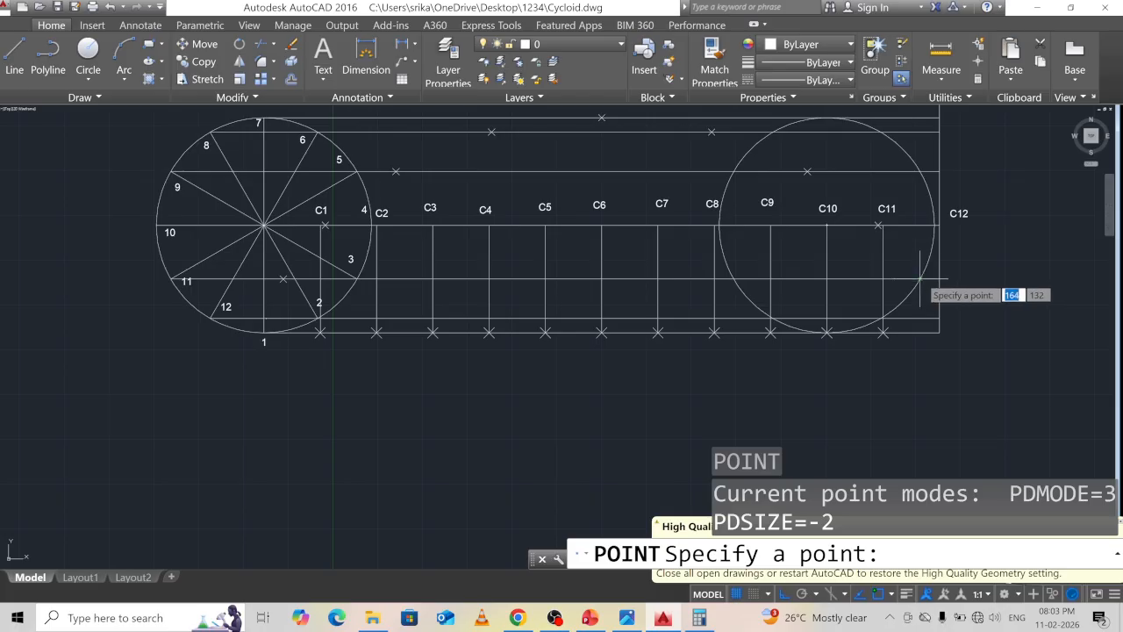
{"action": "left_click", "coordinate": [919, 279]}
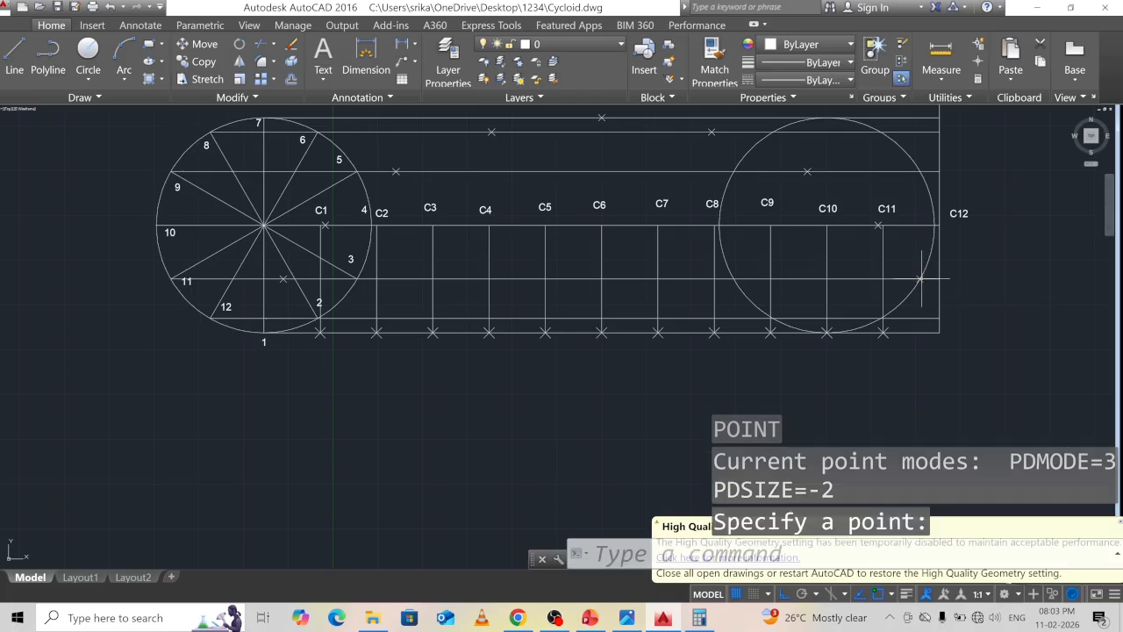
Move the copied circle along the centre line from C10 to C11
{"action": "left_click", "coordinate": [901, 150]}
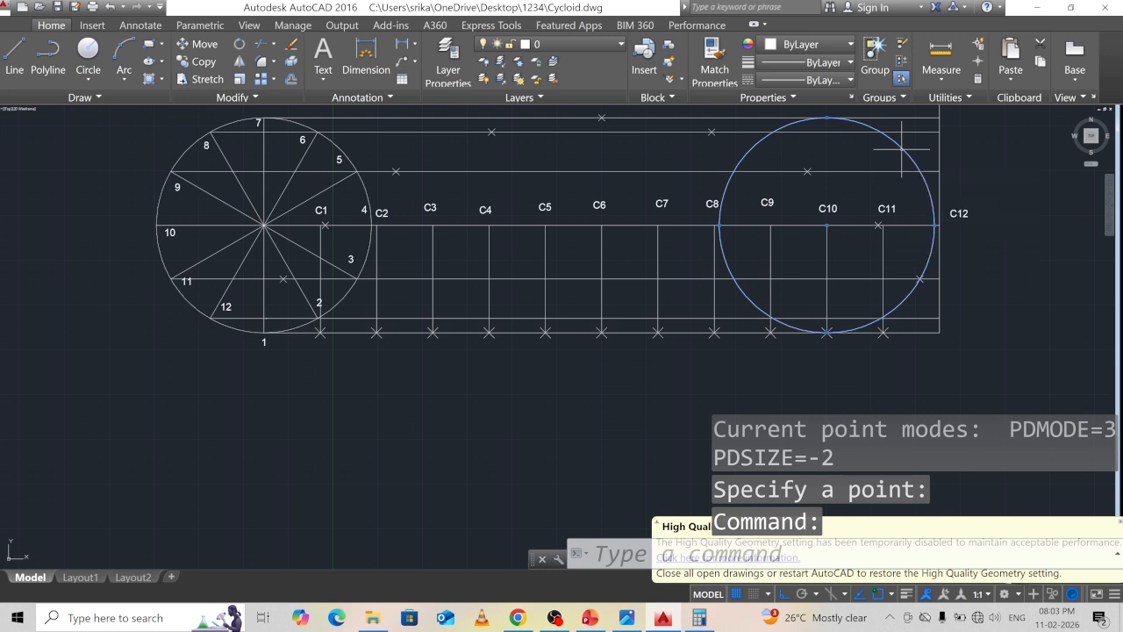
{"action": "type", "text": "m"}
{"action": "key", "text": "Return"}
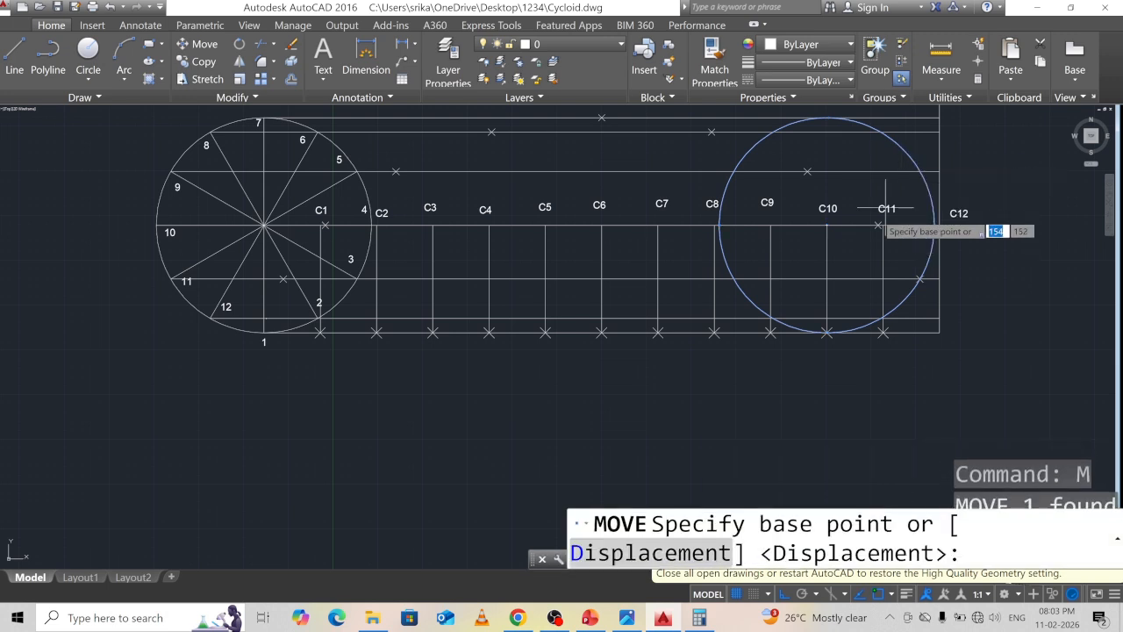
{"action": "left_click", "coordinate": [828, 226]}
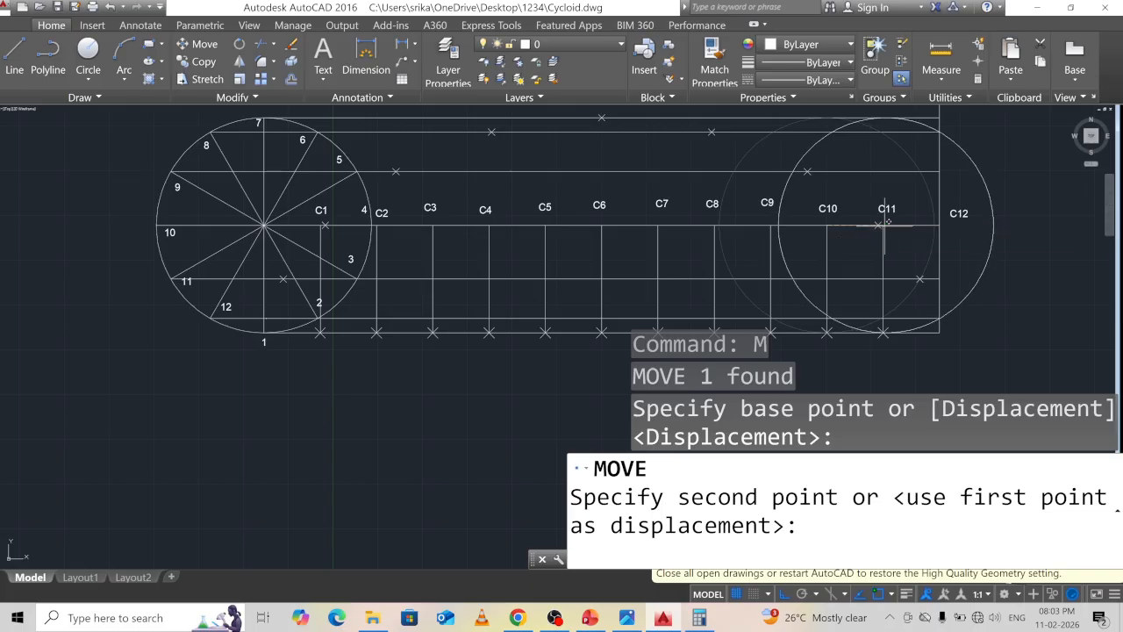
{"action": "left_click", "coordinate": [885, 225]}
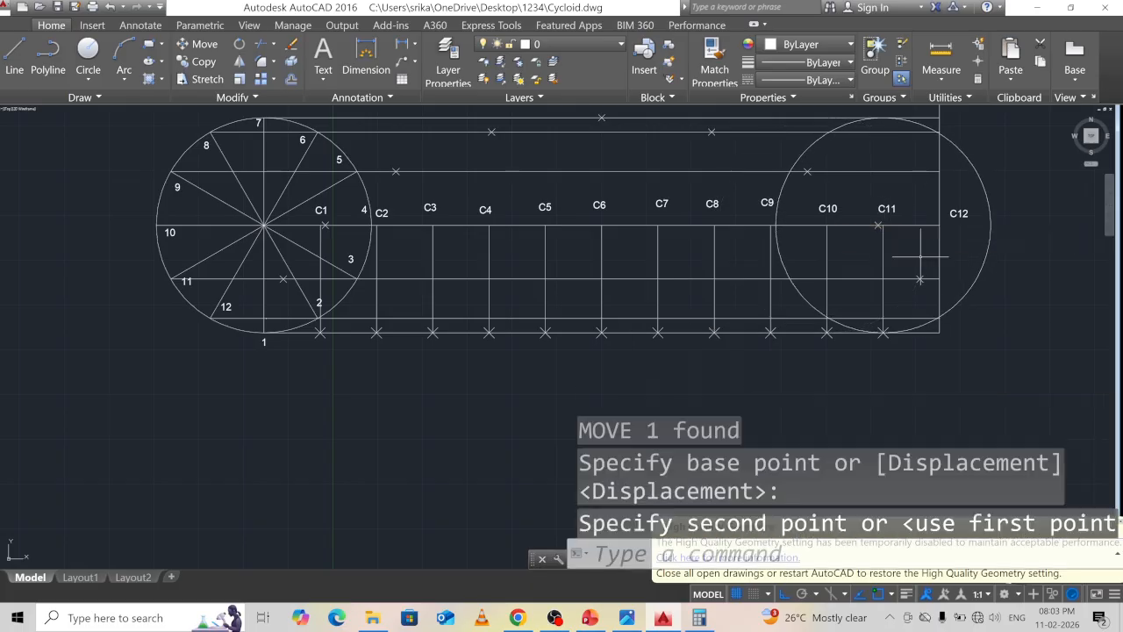
Place a point where the copied circle's right arc crosses the projection line through divisions 12 and 2, and delete the copied circle
{"action": "scroll", "coordinate": [936, 329], "scroll_direction": "up", "scroll_amount": 4}
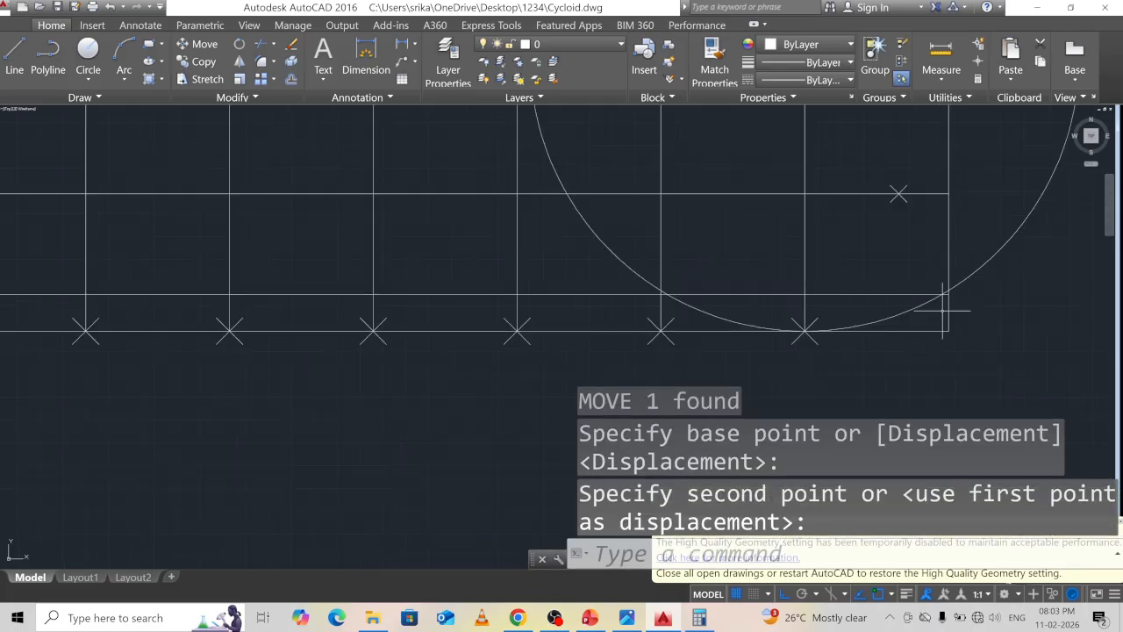
{"action": "type", "text": "po"}
{"action": "key", "text": "Return"}
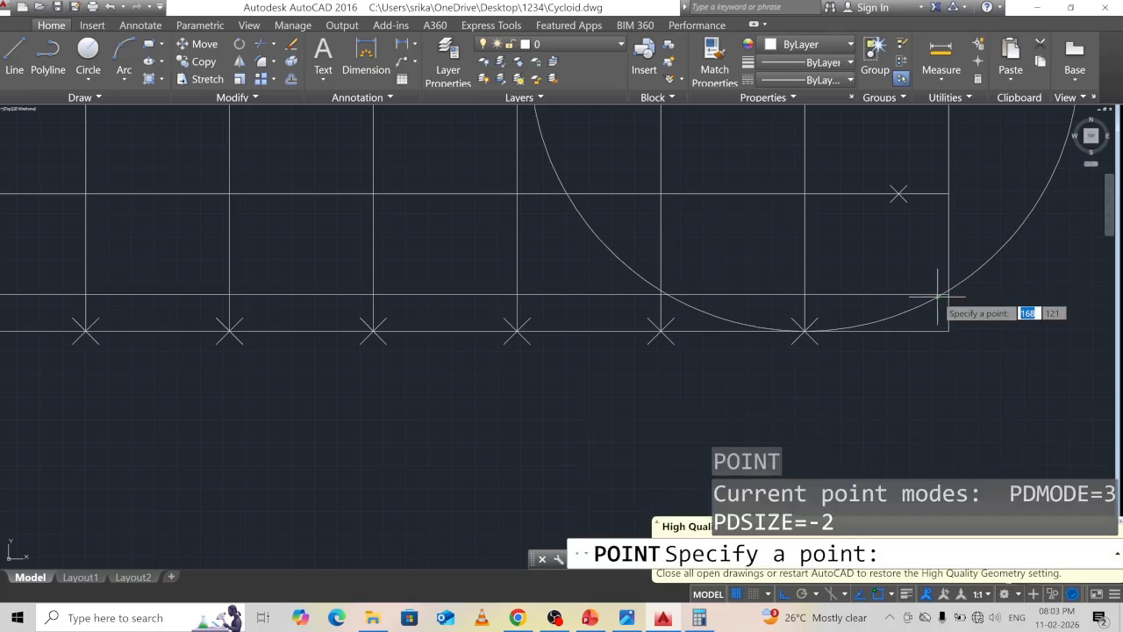
{"action": "scroll", "coordinate": [940, 306], "scroll_direction": "up", "scroll_amount": 6}
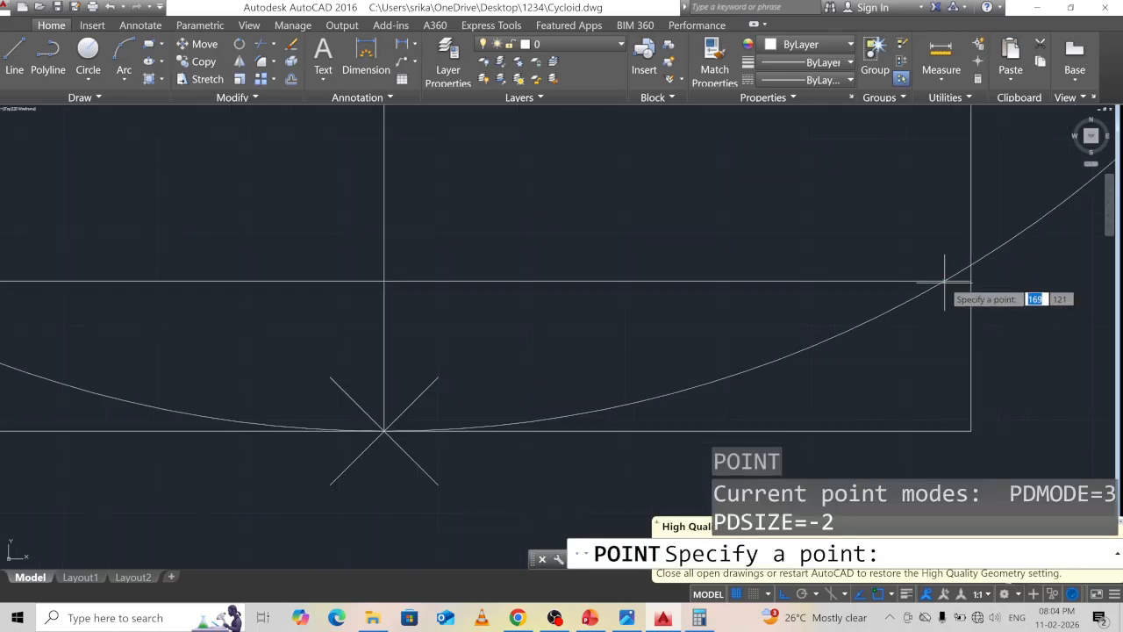
{"action": "left_click", "coordinate": [945, 281]}
{"action": "scroll", "coordinate": [913, 270], "scroll_direction": "down", "scroll_amount": 6}
{"action": "scroll", "coordinate": [894, 281], "scroll_direction": "down", "scroll_amount": 4}
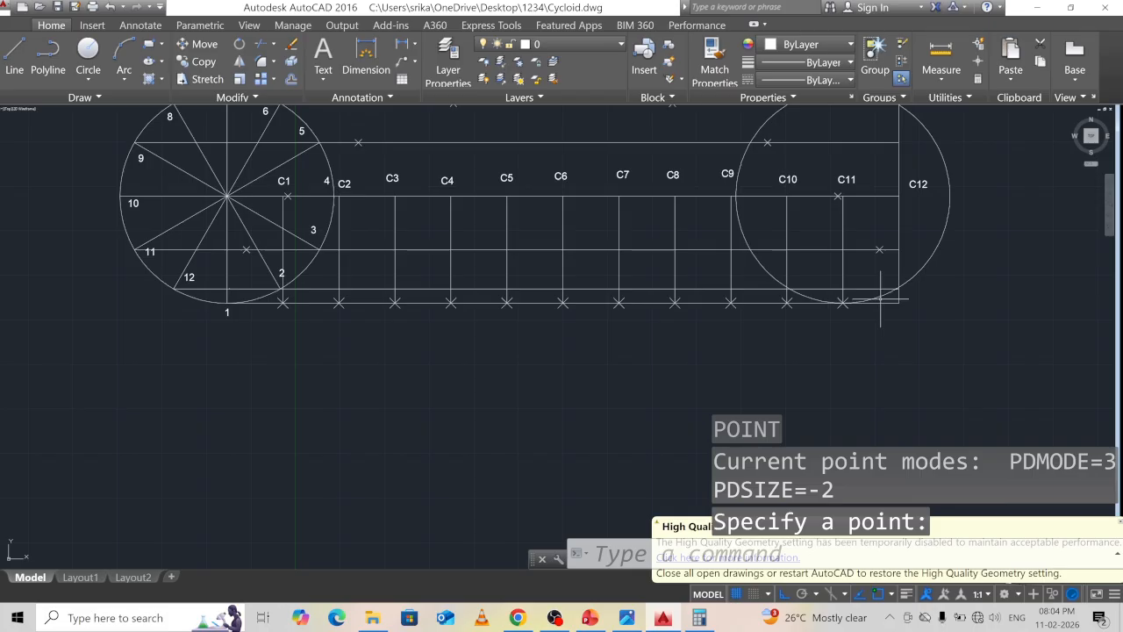
{"action": "scroll", "coordinate": [881, 299], "scroll_direction": "down", "scroll_amount": 2}
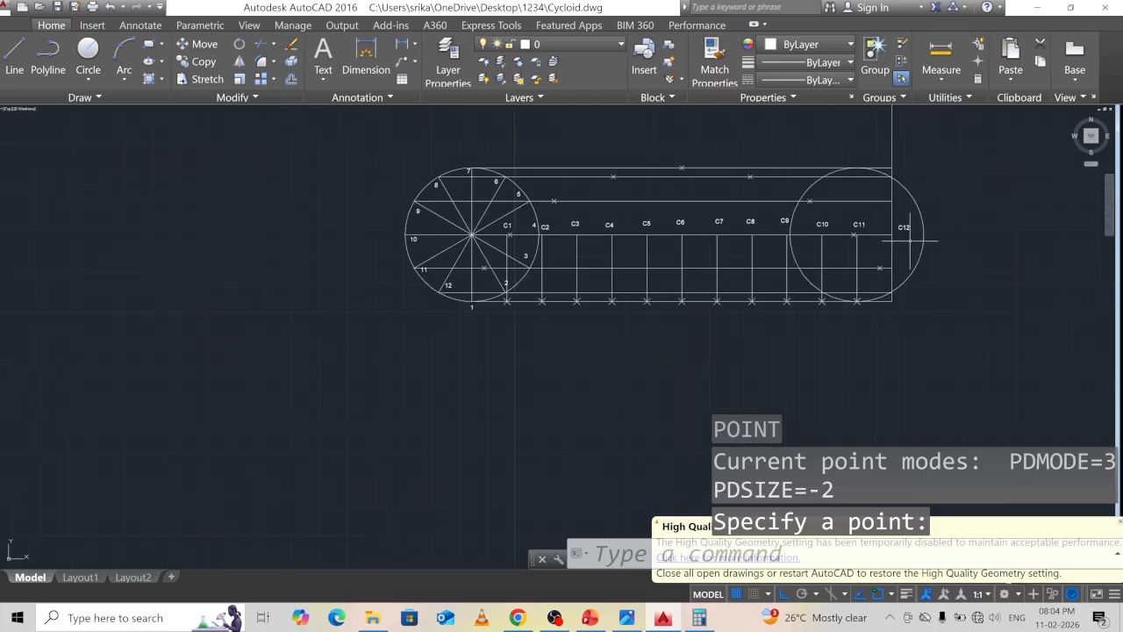
{"action": "left_click", "coordinate": [906, 190]}
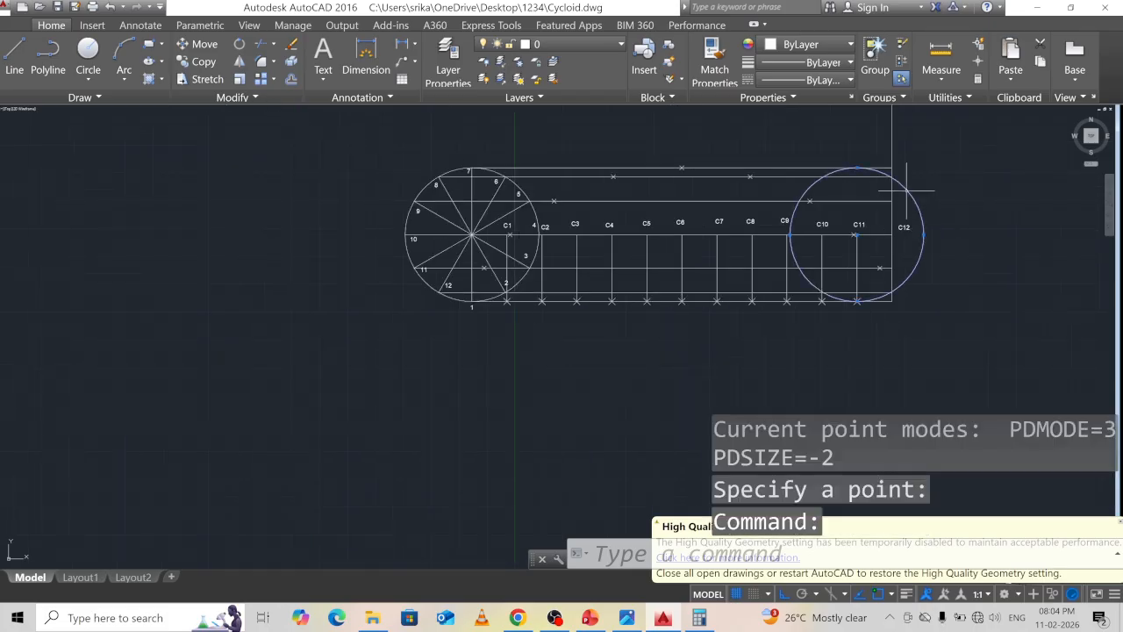
{"action": "key", "text": "Delete"}
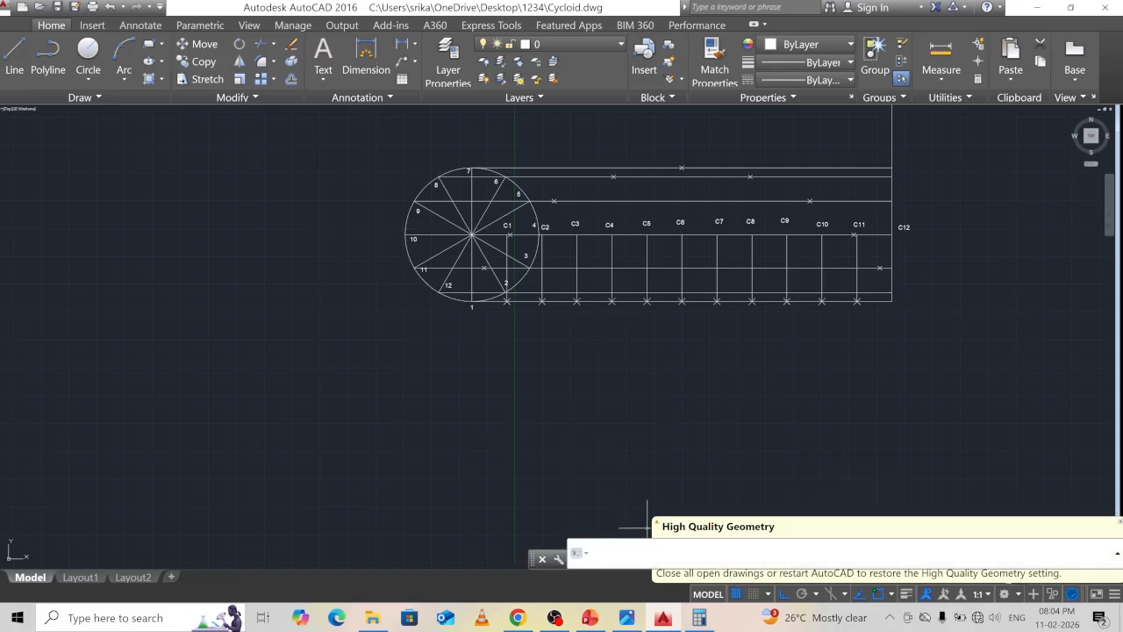
Start a spline at division 1 with Ortho off, passing through the first marked points on projection lines 12–2 and 11–3
{"action": "type", "text": "L"}
{"action": "key", "text": "Return"}
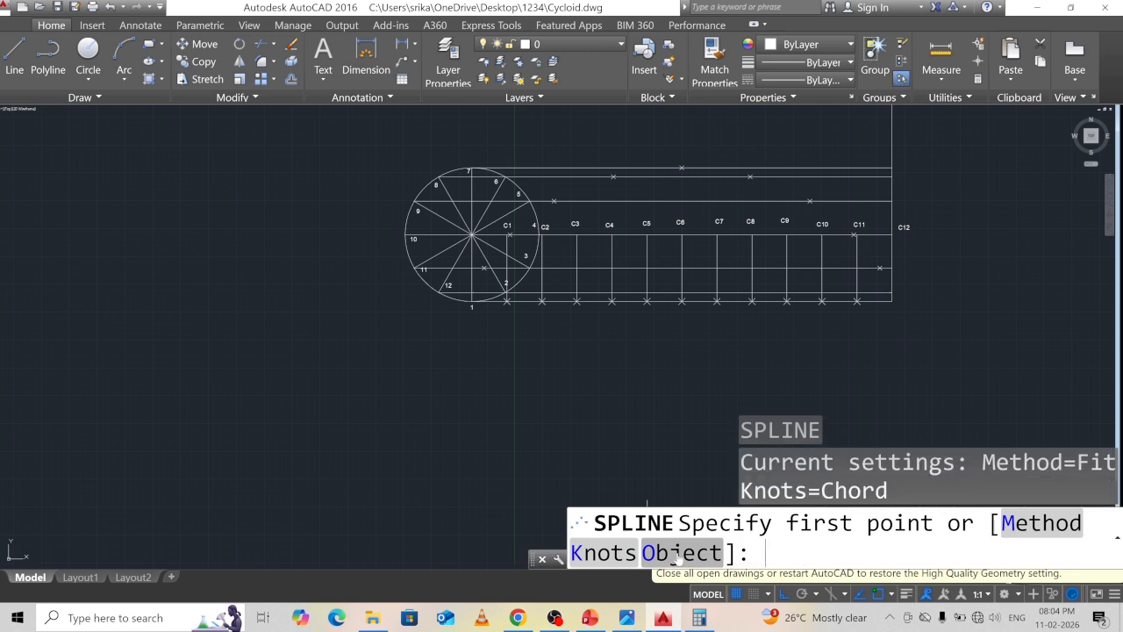
{"action": "scroll", "coordinate": [505, 351], "scroll_direction": "up", "scroll_amount": 5}
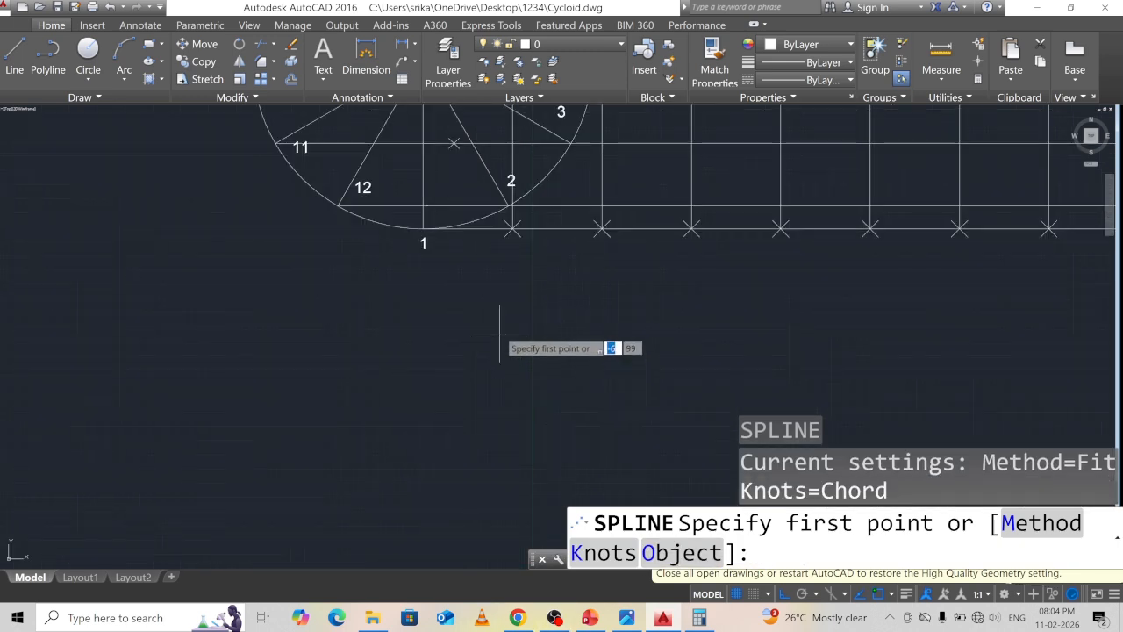
{"action": "middle_click_drag", "start_coordinate": [481, 216], "coordinate": [336, 364]}
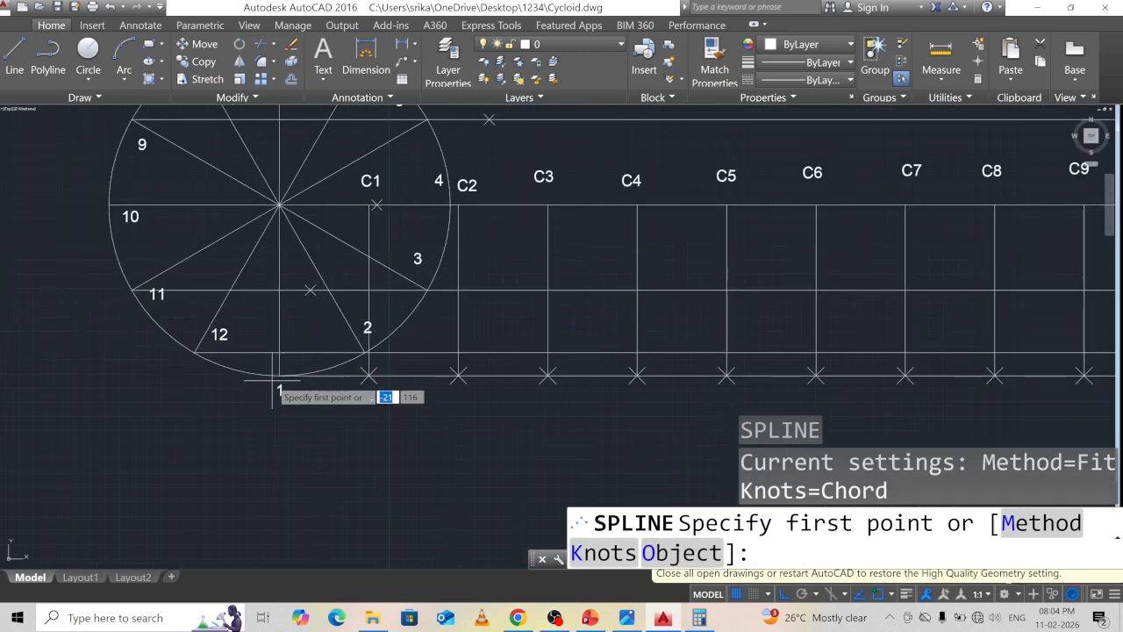
{"action": "scroll", "coordinate": [278, 379], "scroll_direction": "up", "scroll_amount": 5}
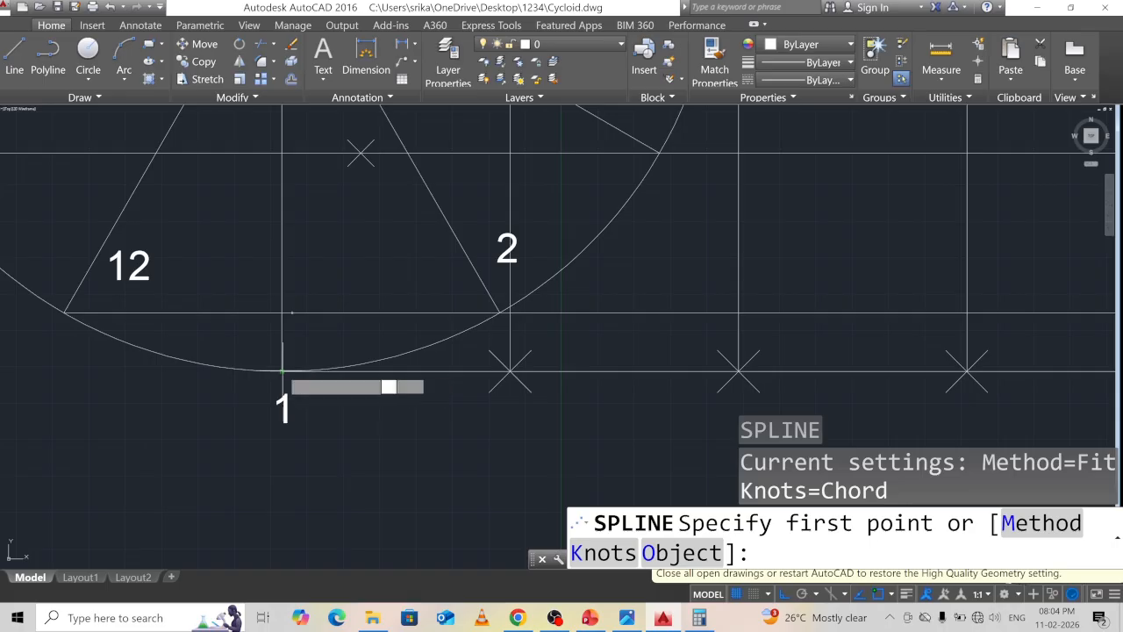
{"action": "left_click", "coordinate": [282, 371]}
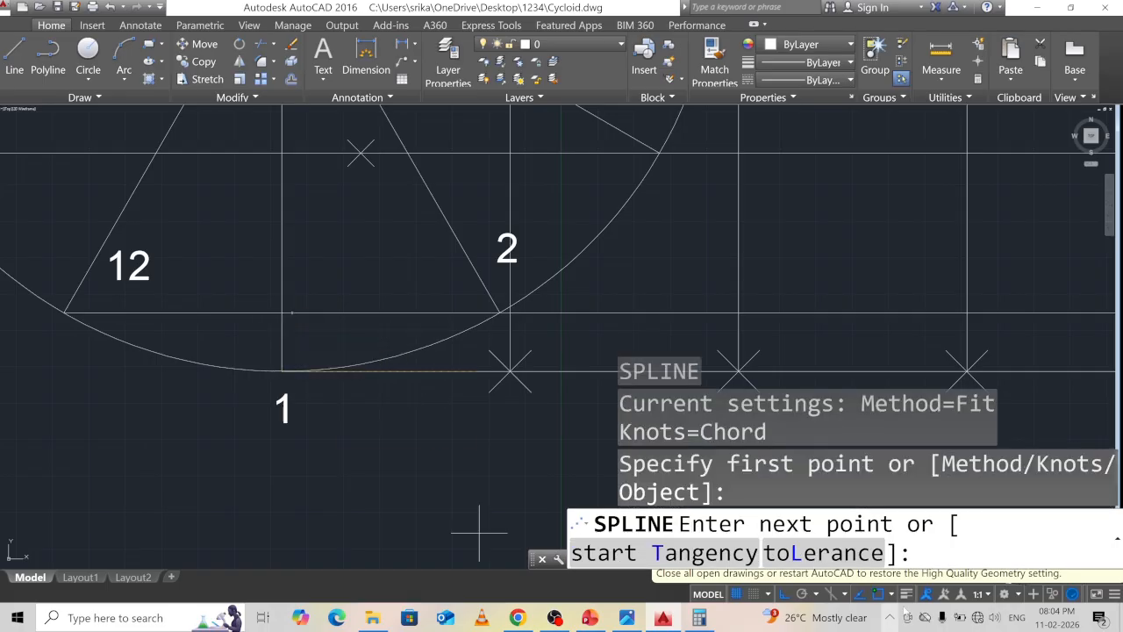
{"action": "left_click", "coordinate": [804, 595]}
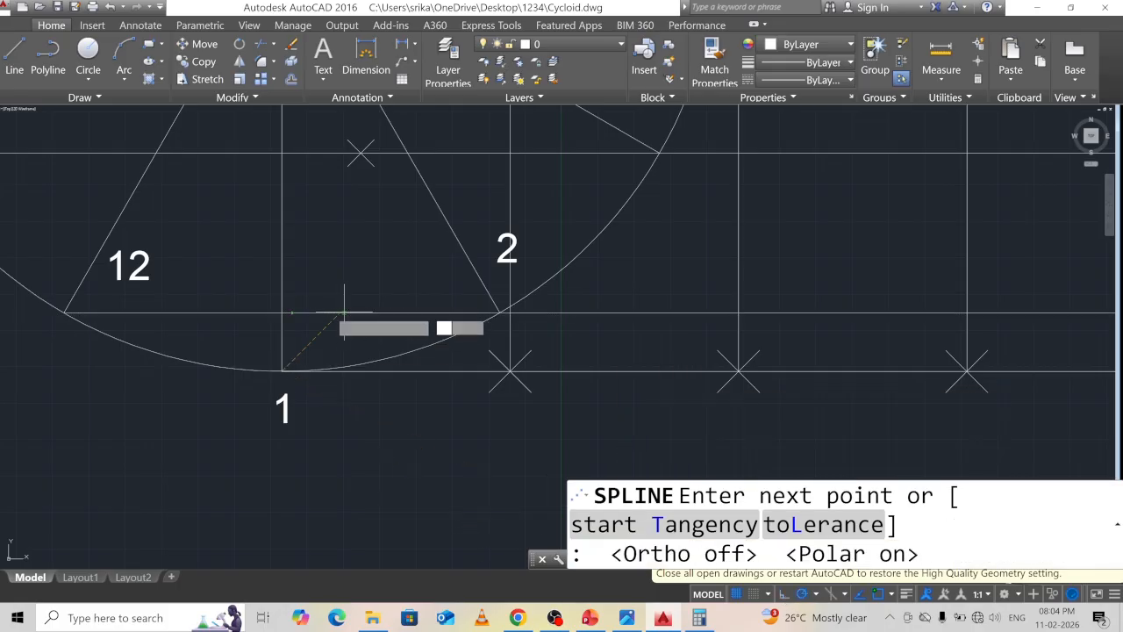
{"action": "left_click", "coordinate": [292, 311]}
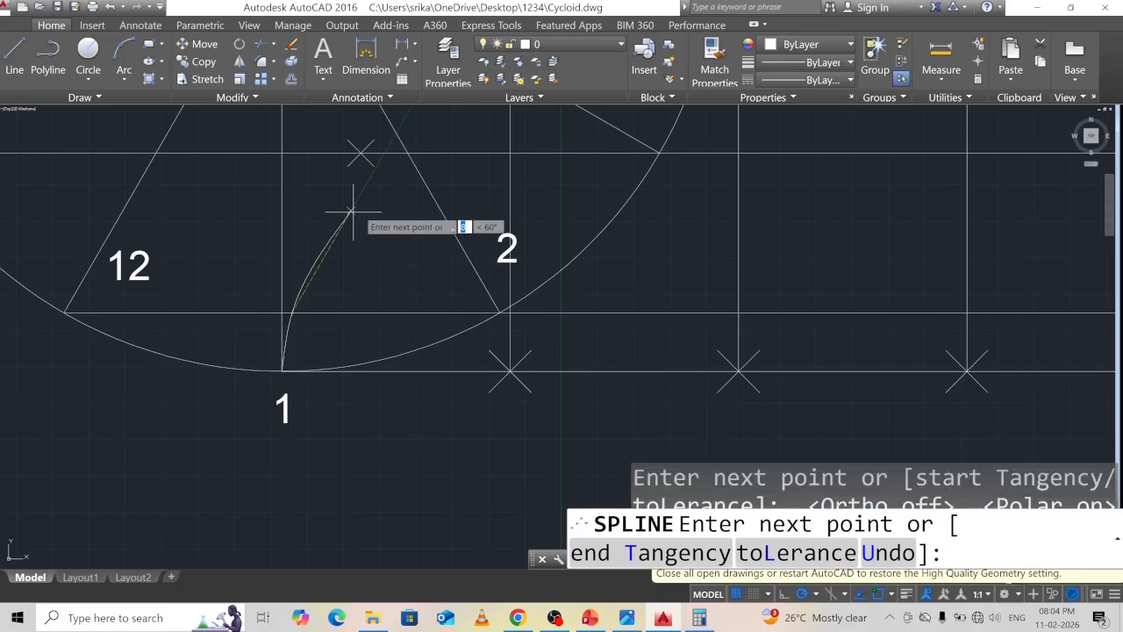
{"action": "left_click", "coordinate": [361, 154]}
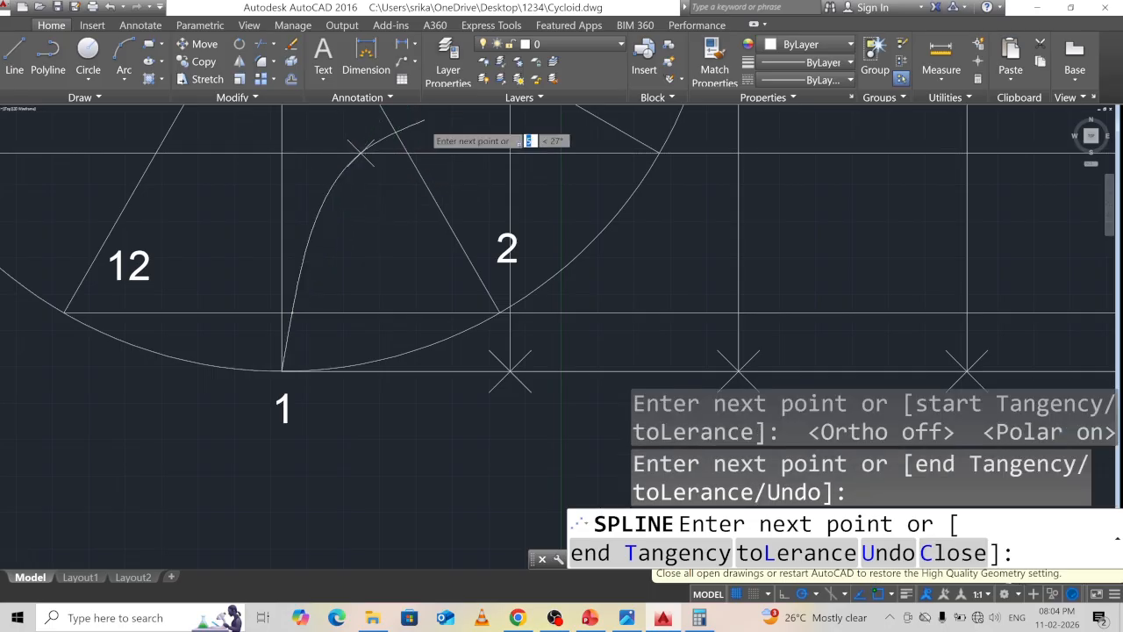
Continue the spline through the rising marked points on the centre line and lines 9–5 and 8–6, up to the peak point above C6
{"action": "scroll", "coordinate": [422, 124], "scroll_direction": "down", "scroll_amount": 4}
{"action": "middle_click_drag", "start_coordinate": [400, 136], "coordinate": [232, 391]}
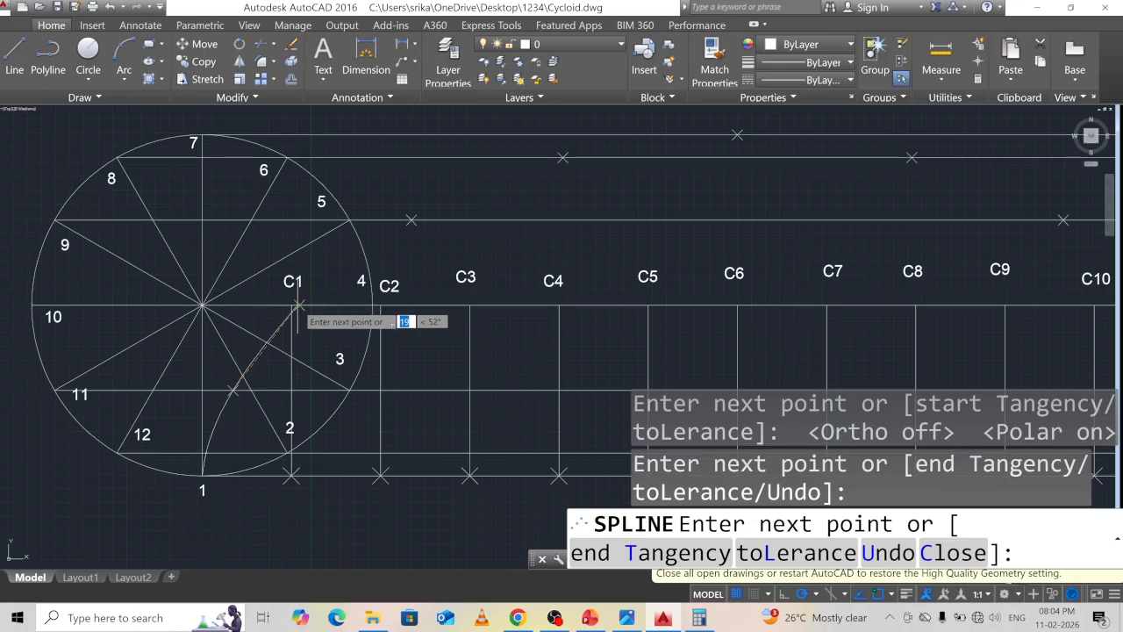
{"action": "left_click", "coordinate": [298, 305]}
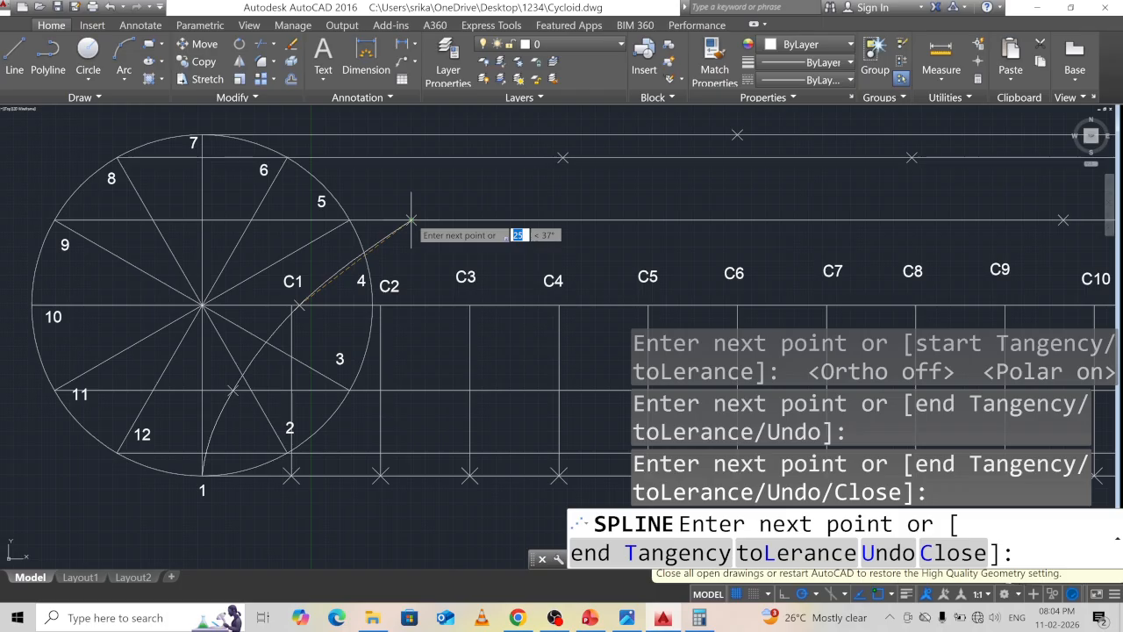
{"action": "left_click", "coordinate": [411, 219]}
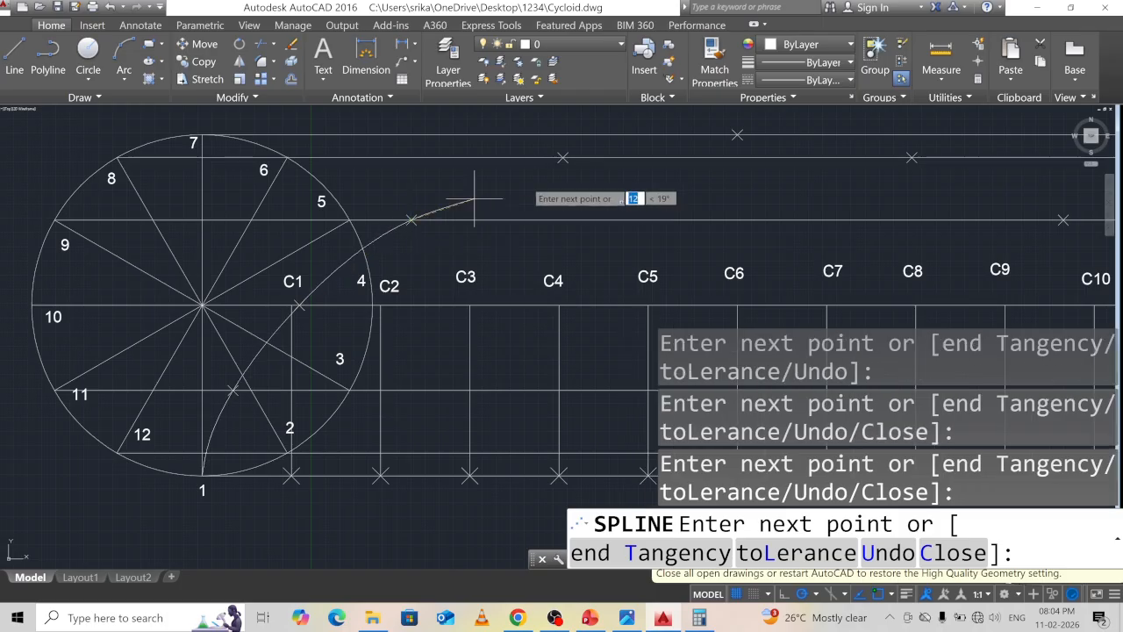
{"action": "left_click", "coordinate": [562, 158]}
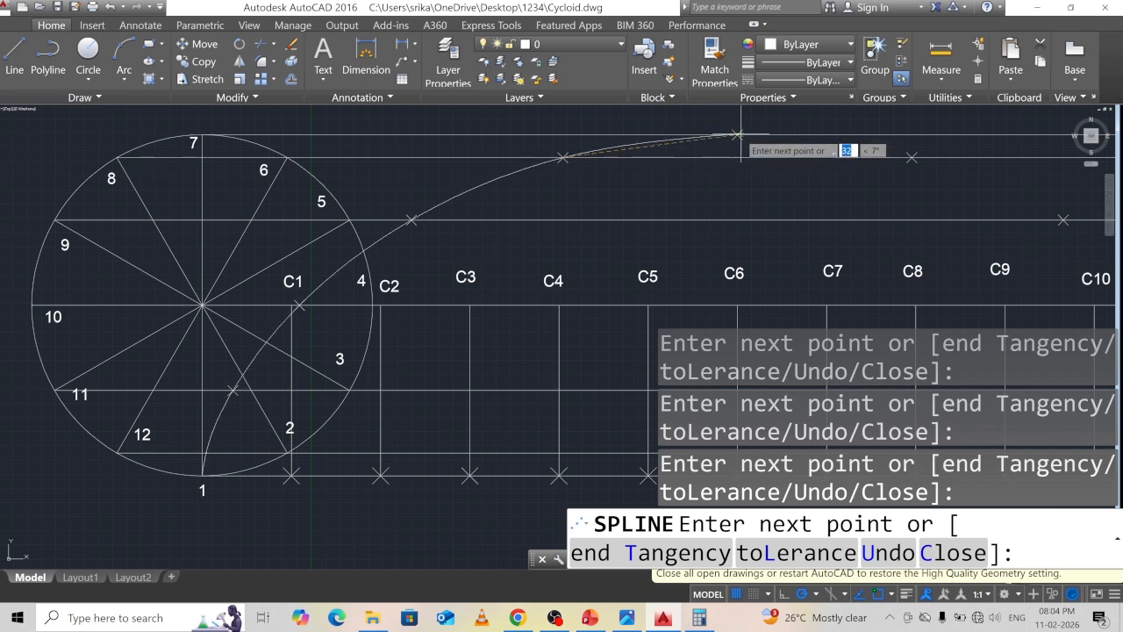
{"action": "middle_click_drag", "start_coordinate": [740, 193], "coordinate": [421, 169]}
{"action": "scroll", "coordinate": [421, 168], "scroll_direction": "down", "scroll_amount": 2}
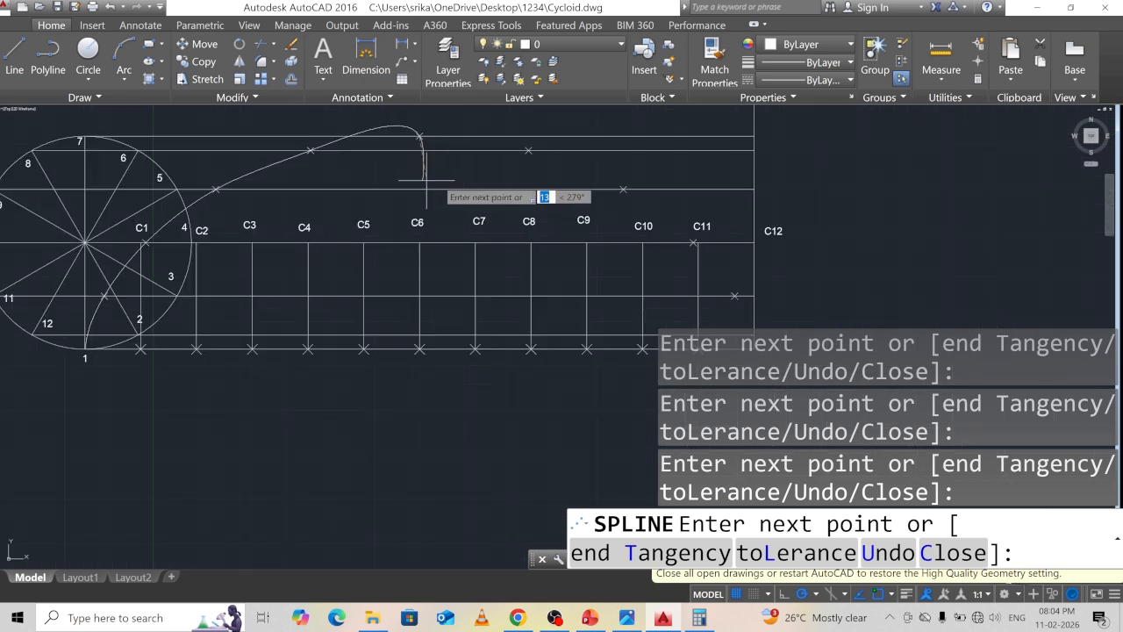
Continue the spline down through the marked points on projection lines 8–6 and 9–5 and on the centre line near C11
{"action": "left_click", "coordinate": [529, 150]}
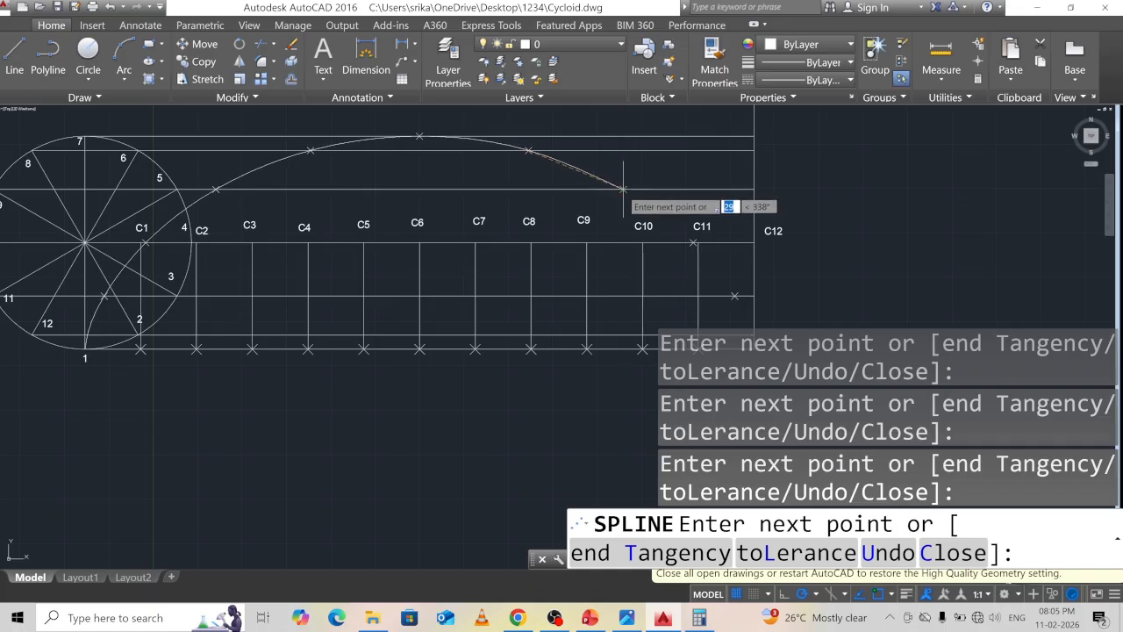
{"action": "scroll", "coordinate": [624, 188], "scroll_direction": "up", "scroll_amount": 2}
{"action": "left_click", "coordinate": [623, 189]}
{"action": "scroll", "coordinate": [624, 188], "scroll_direction": "down", "scroll_amount": 2}
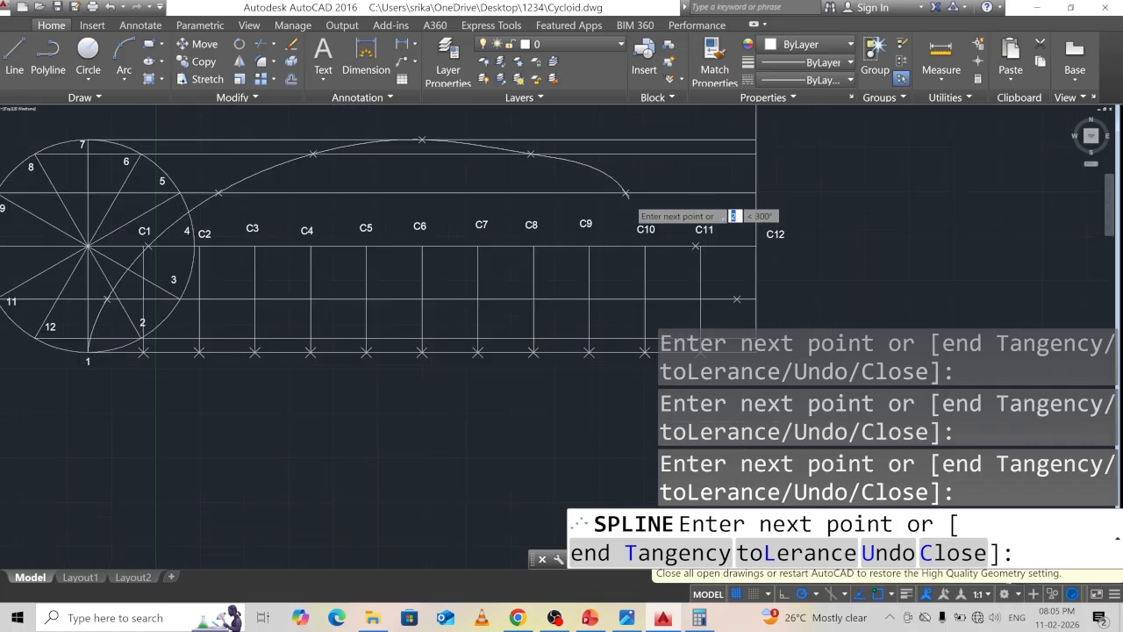
{"action": "scroll", "coordinate": [625, 191], "scroll_direction": "down", "scroll_amount": 3}
{"action": "scroll", "coordinate": [650, 184], "scroll_direction": "up", "scroll_amount": 3}
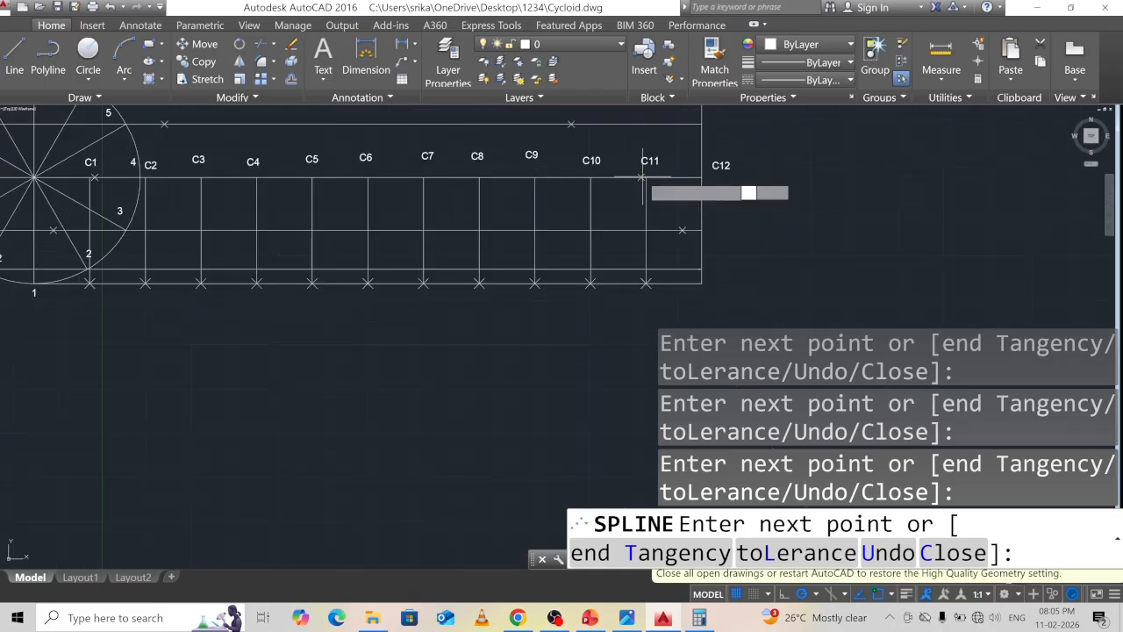
{"action": "left_click", "coordinate": [641, 178]}
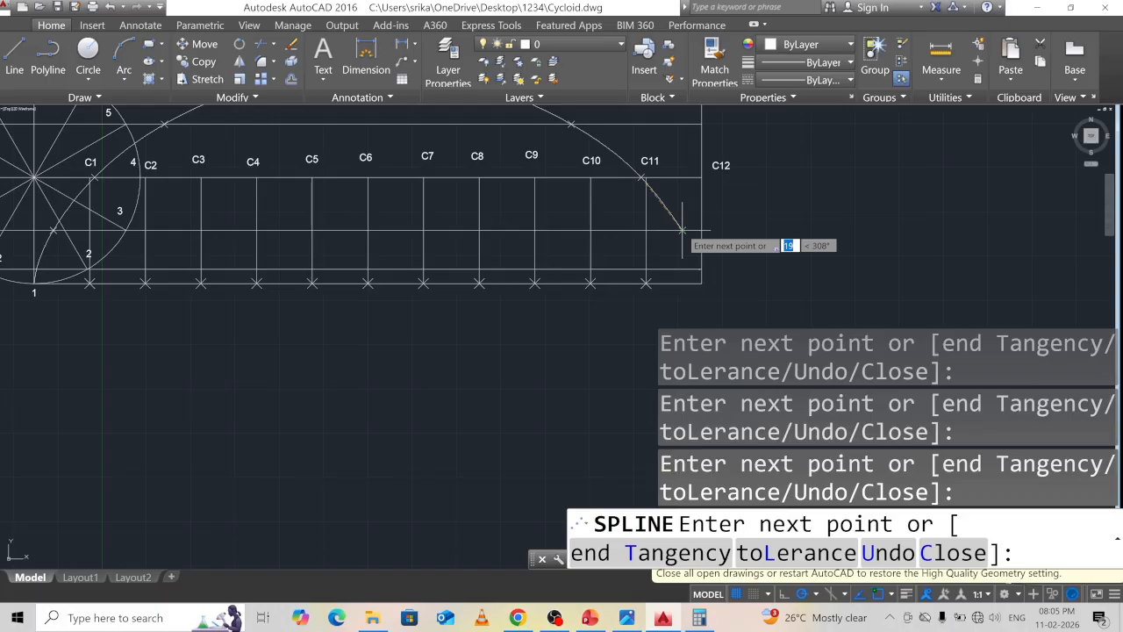
Continue the spline down through the marked point on projection line 12–2 between C11 and C12
{"action": "scroll", "coordinate": [689, 246], "scroll_direction": "up", "scroll_amount": 5}
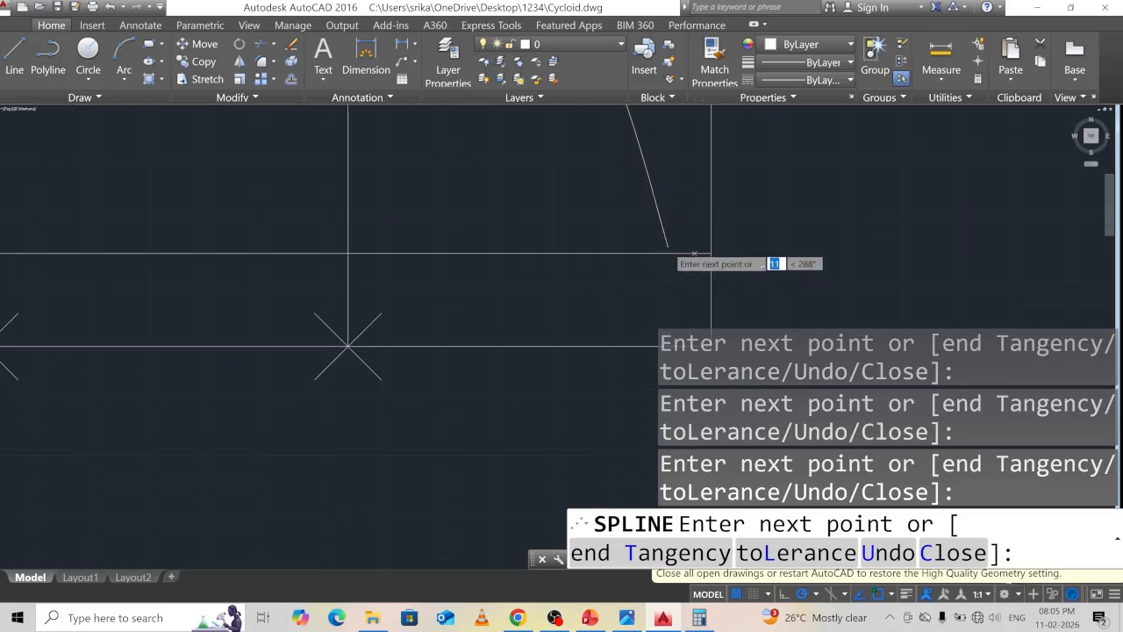
{"action": "scroll", "coordinate": [693, 254], "scroll_direction": "up", "scroll_amount": 4}
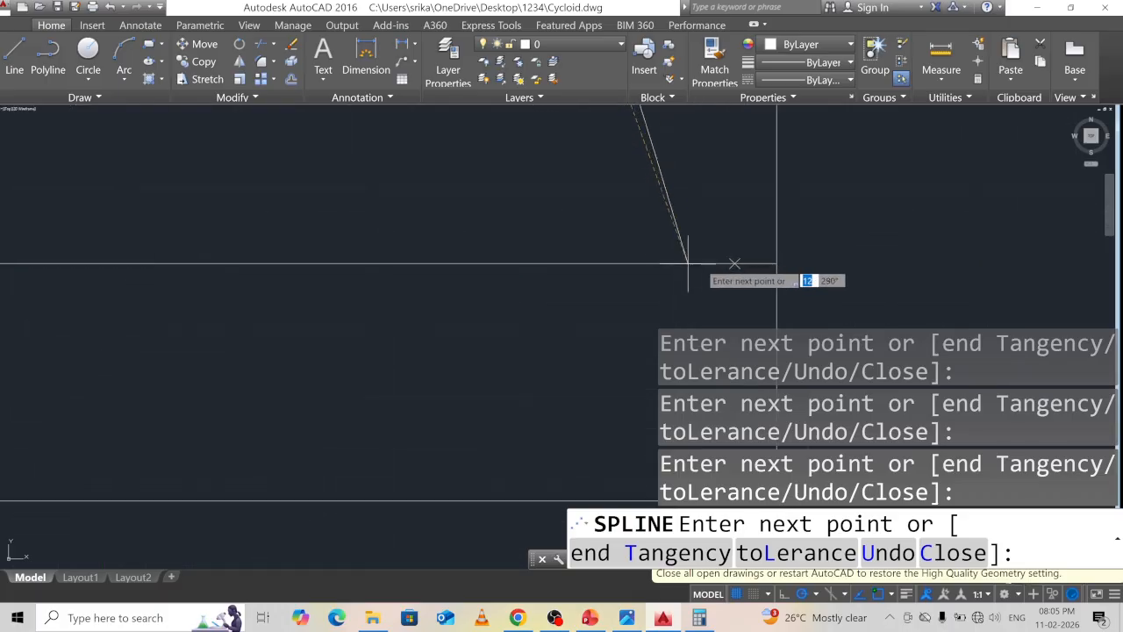
{"action": "left_click", "coordinate": [733, 262]}
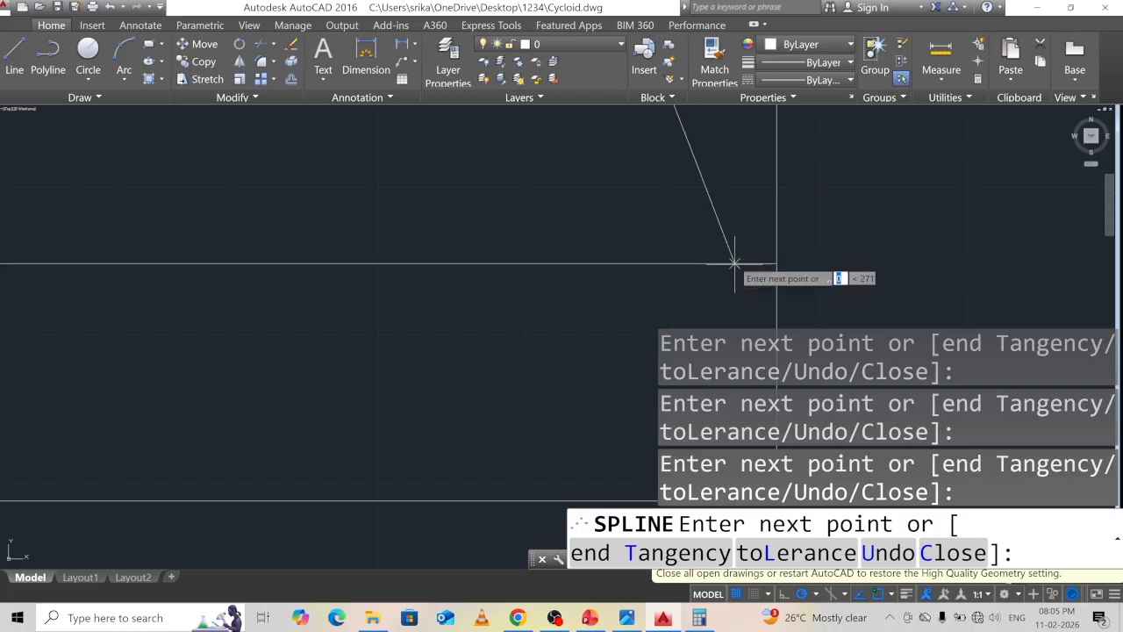
End the spline at the right endpoint of the base line, directly below C12, to complete the cycloid
{"action": "scroll", "coordinate": [734, 262], "scroll_direction": "down", "scroll_amount": 6}
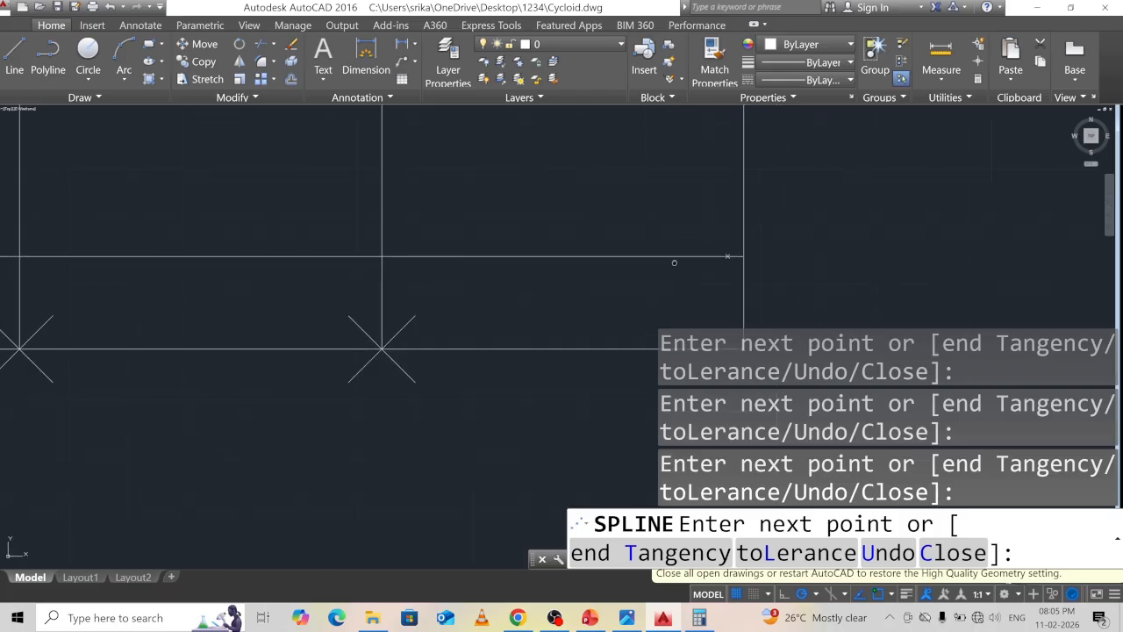
{"action": "middle_click_drag", "start_coordinate": [674, 262], "coordinate": [691, 148]}
{"action": "scroll", "coordinate": [696, 164], "scroll_direction": "down", "scroll_amount": 2}
{"action": "scroll", "coordinate": [692, 169], "scroll_direction": "up", "scroll_amount": 9}
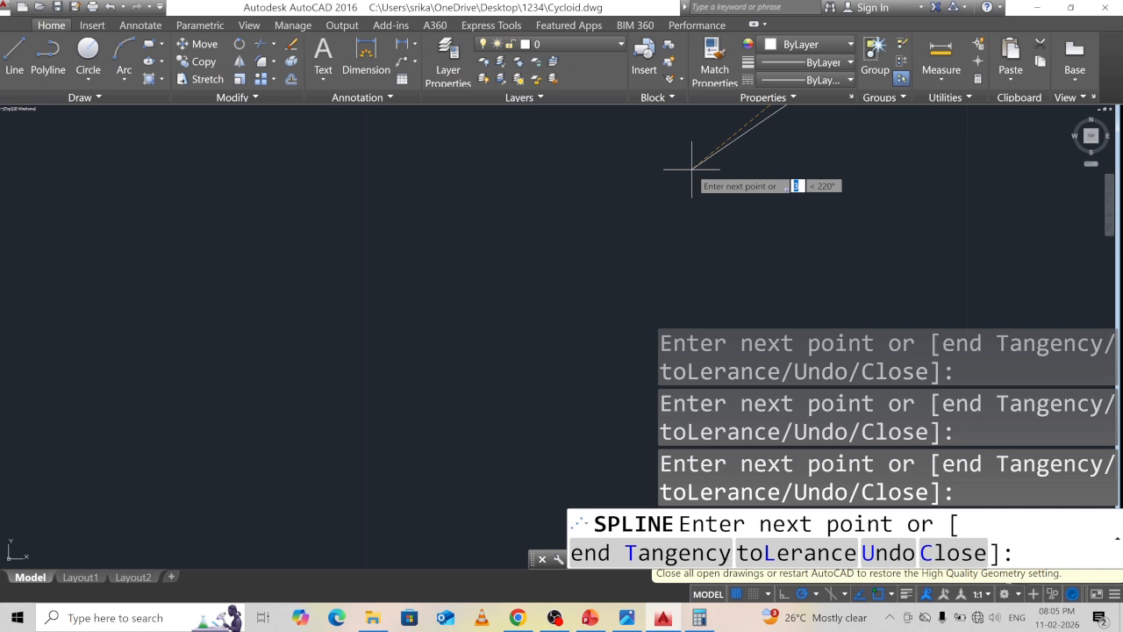
{"action": "scroll", "coordinate": [693, 170], "scroll_direction": "down", "scroll_amount": 8}
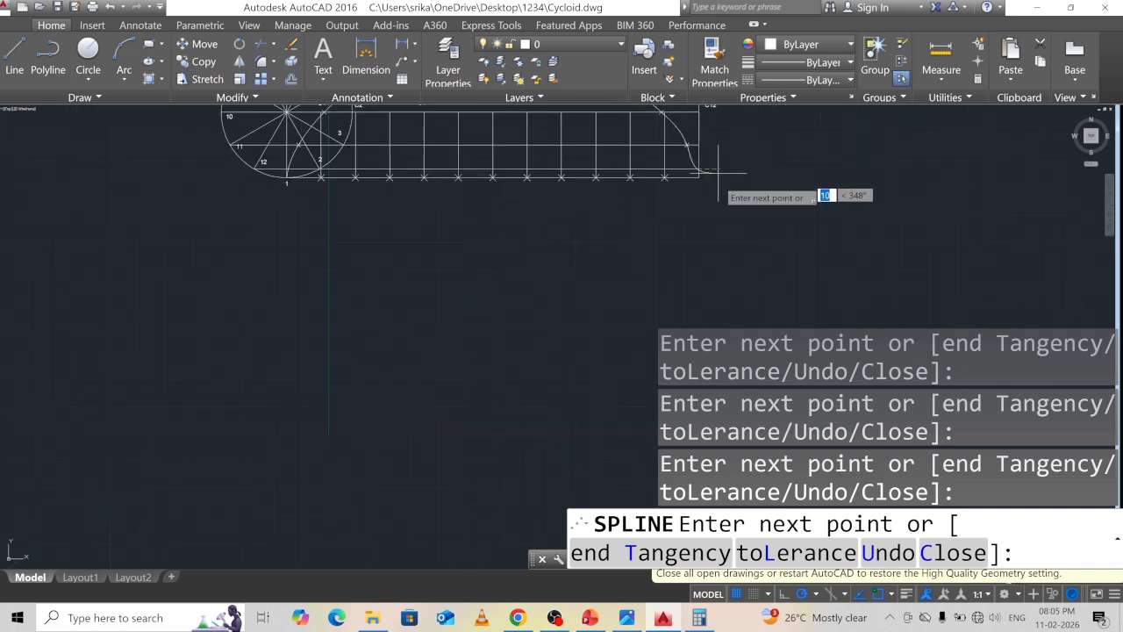
{"action": "scroll", "coordinate": [699, 171], "scroll_direction": "up", "scroll_amount": 5}
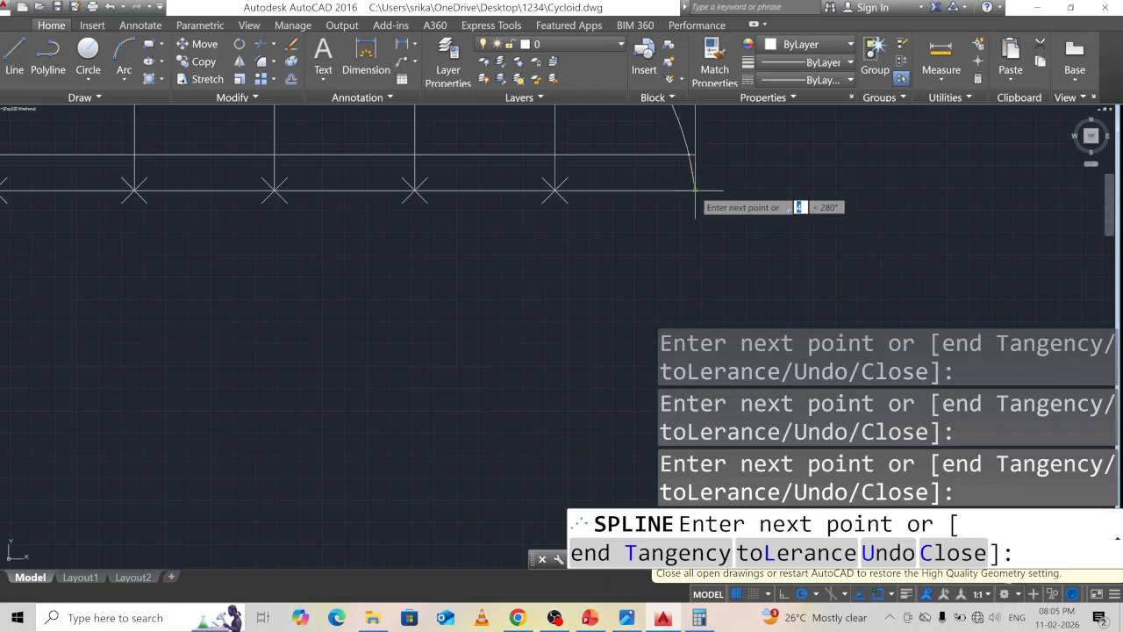
{"action": "right_click", "coordinate": [695, 190]}
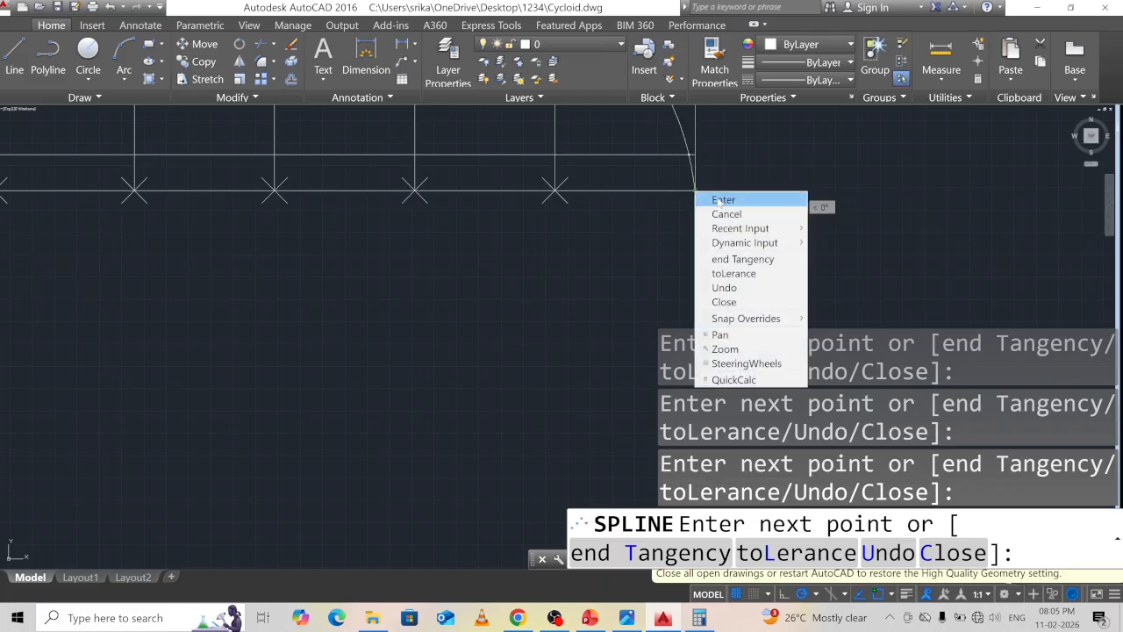
{"action": "left_click", "coordinate": [722, 200]}
{"action": "scroll", "coordinate": [462, 297], "scroll_direction": "up", "scroll_amount": 3}
{"action": "scroll", "coordinate": [461, 296], "scroll_direction": "down", "scroll_amount": 9}
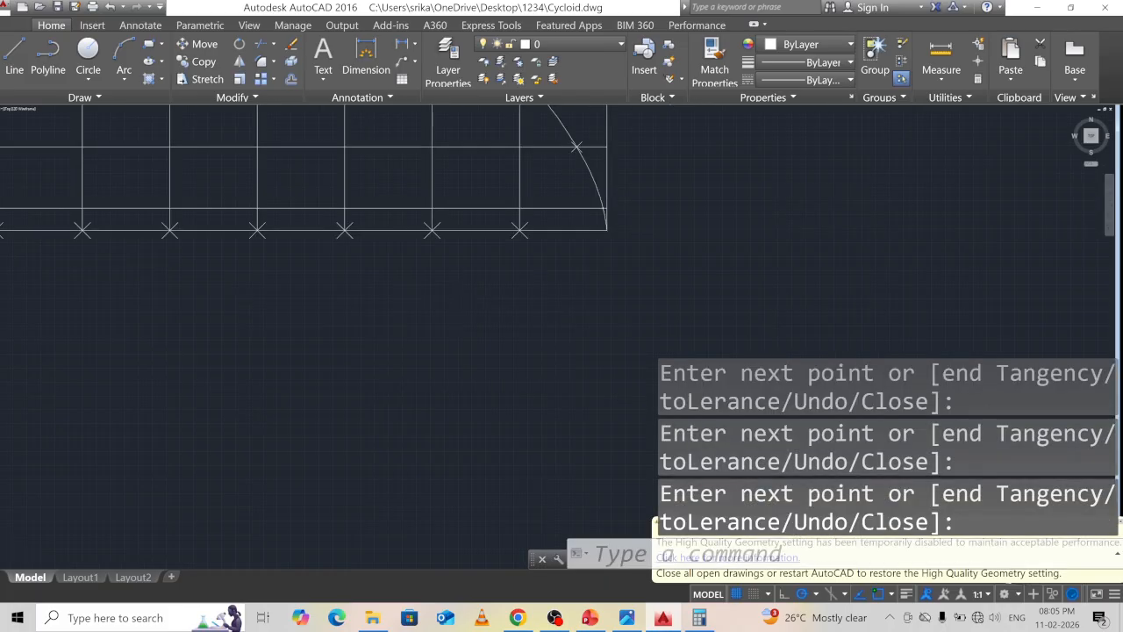
{"action": "scroll", "coordinate": [372, 245], "scroll_direction": "up", "scroll_amount": 2}
{"action": "scroll", "coordinate": [372, 244], "scroll_direction": "up", "scroll_amount": 2}
{"action": "middle_click_drag", "start_coordinate": [345, 243], "coordinate": [410, 266]}
{"action": "scroll", "coordinate": [397, 266], "scroll_direction": "down", "scroll_amount": 2}
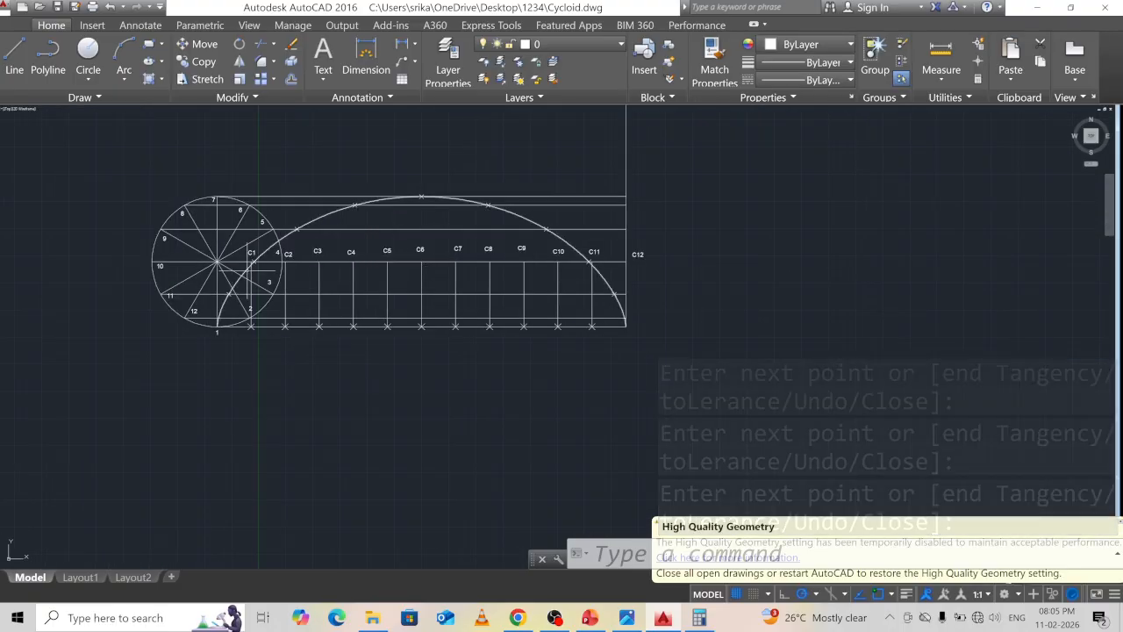
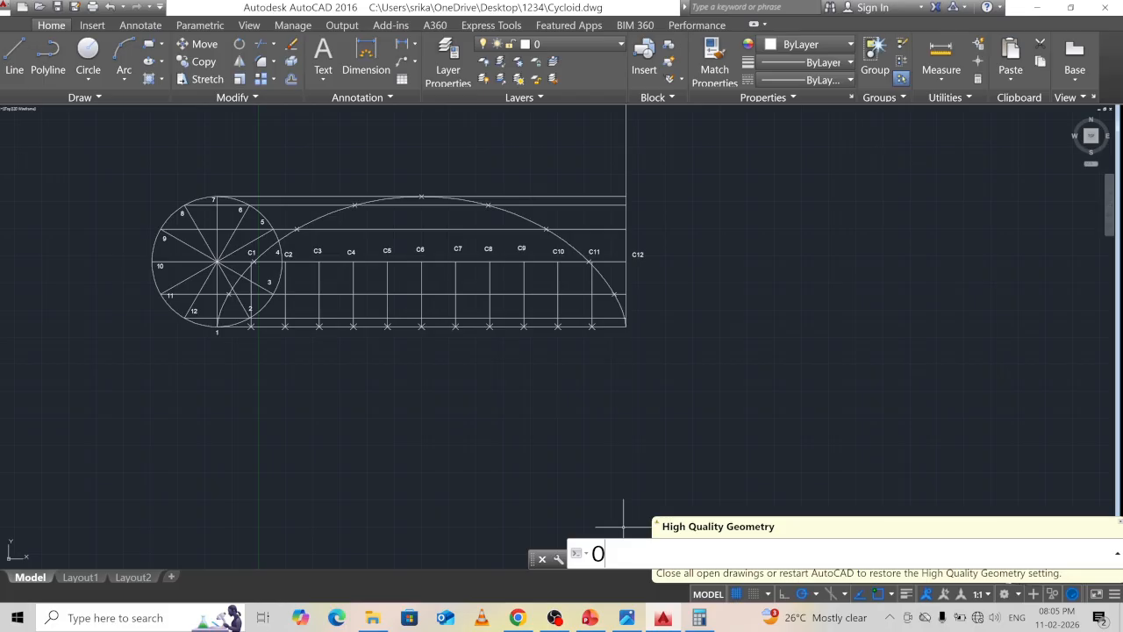
Offset the base line upward by 50
{"action": "key", "text": "Return"}
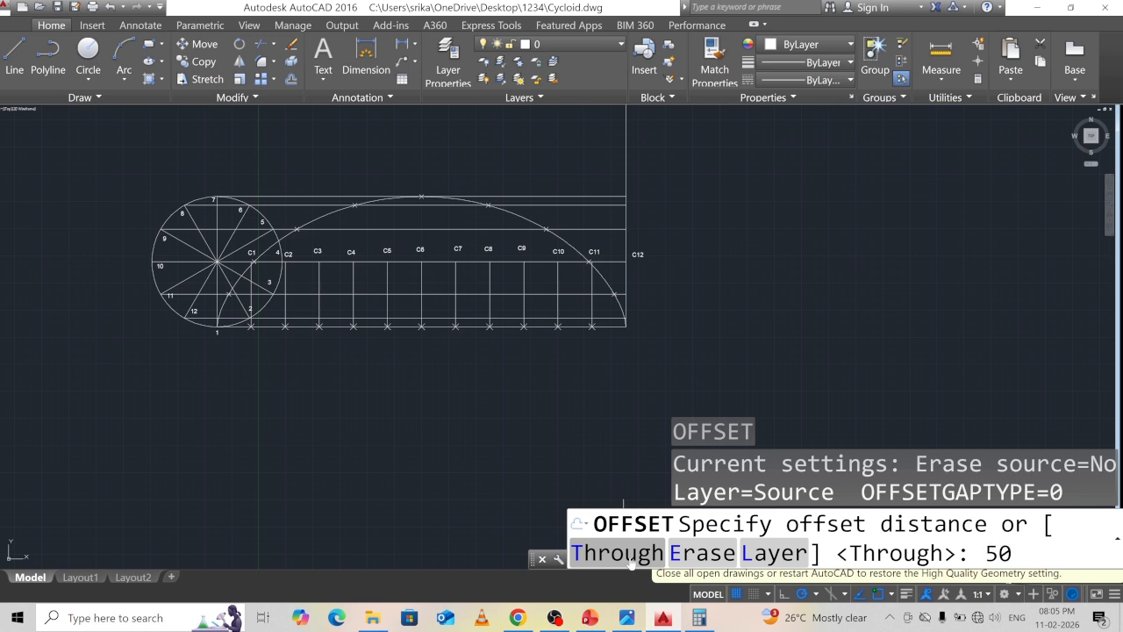
{"action": "key", "text": "Return"}
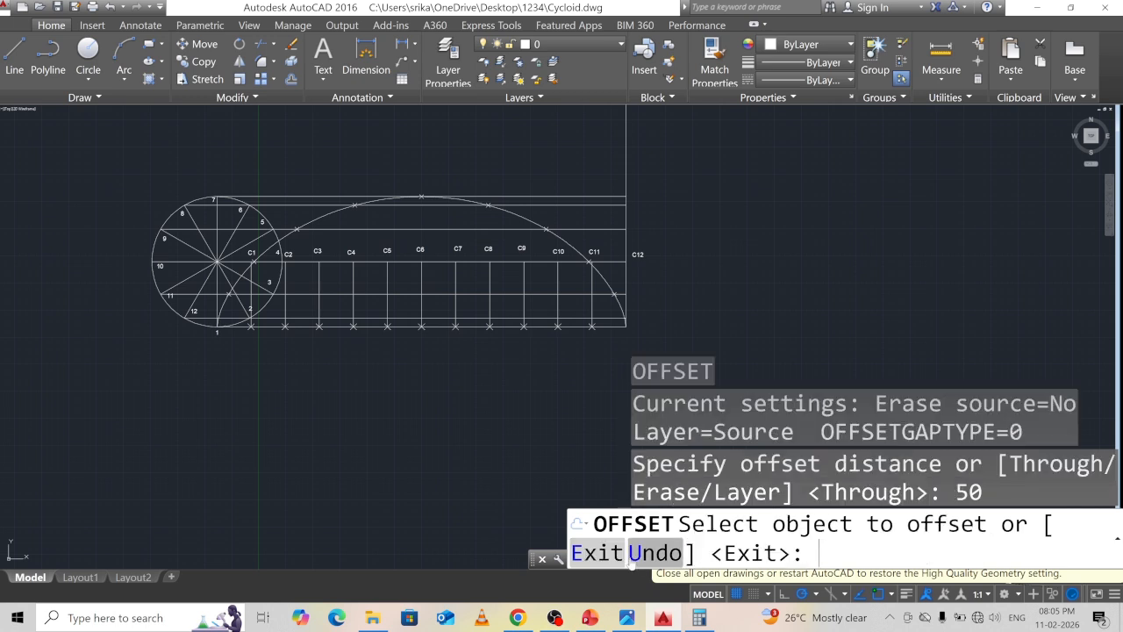
{"action": "left_click", "coordinate": [505, 326]}
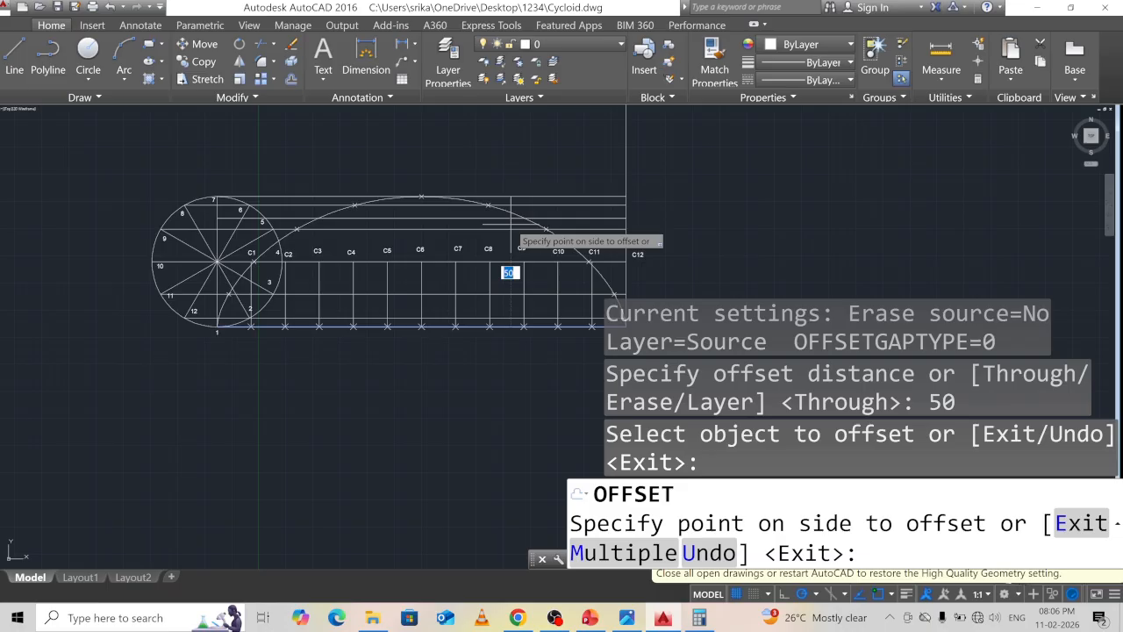
{"action": "left_click", "coordinate": [510, 273]}
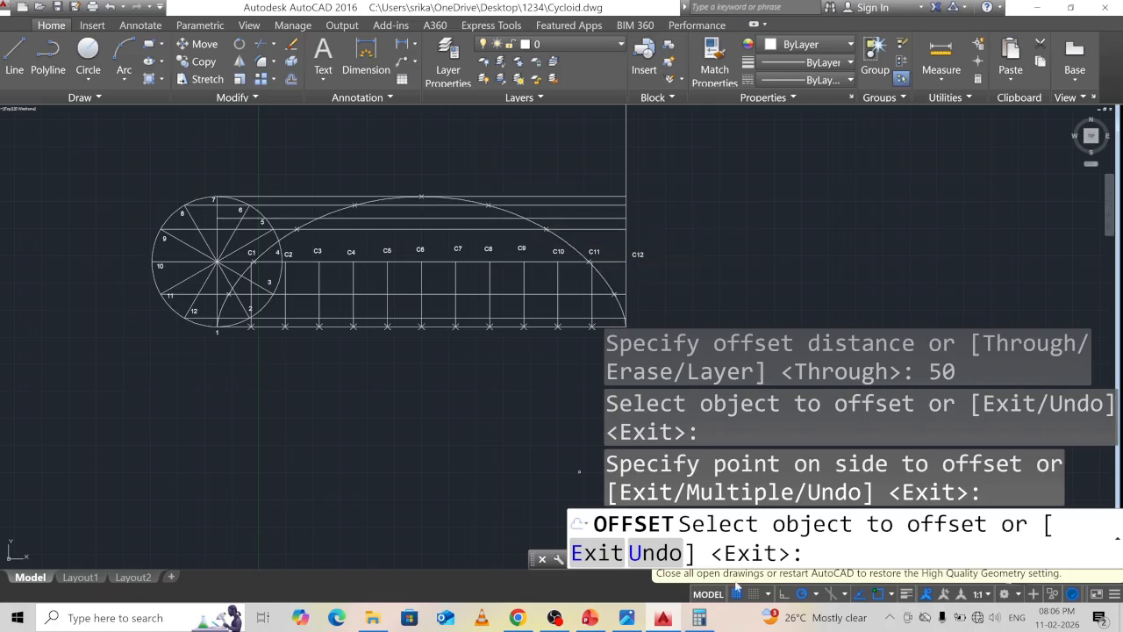
{"action": "key", "text": "Escape"}
Trim the 50 offset line inside the cycloid and delete its leftover left piece, keeping only the part right of the curve
{"action": "type", "text": "T"}
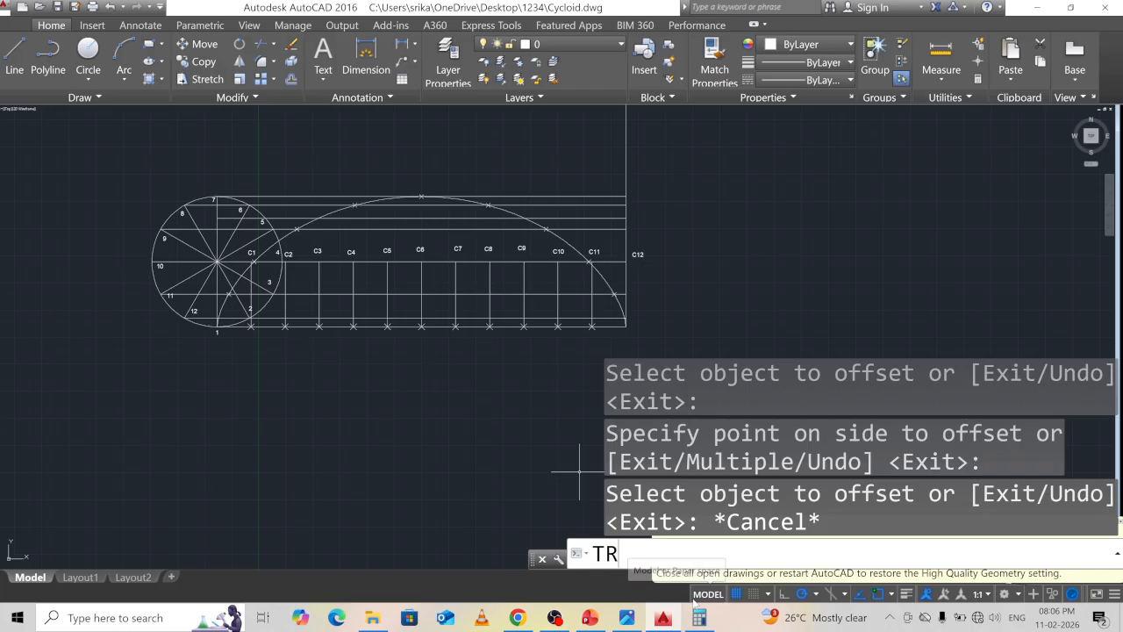
{"action": "type", "text": "R"}
{"action": "key", "text": "Return"}
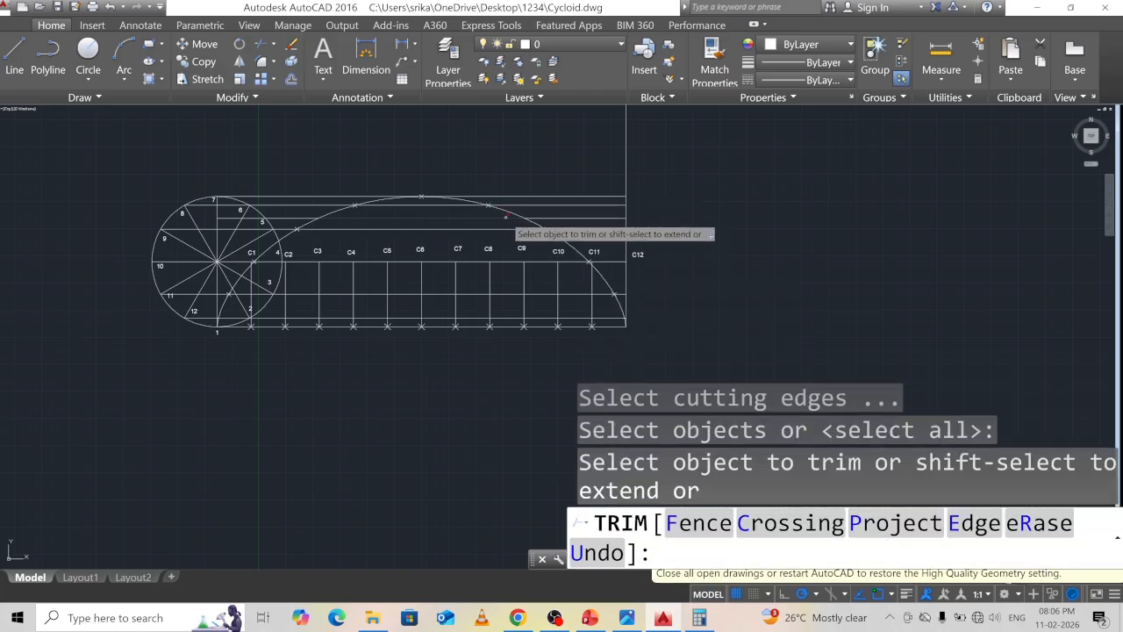
{"action": "left_click", "coordinate": [506, 217]}
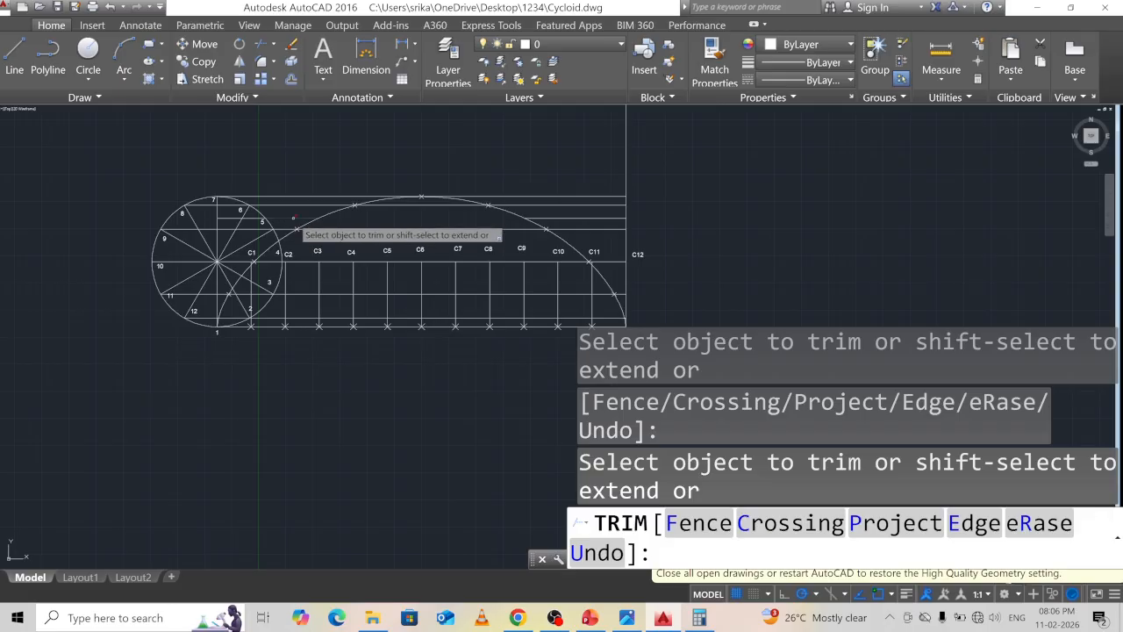
{"action": "left_click", "coordinate": [231, 221]}
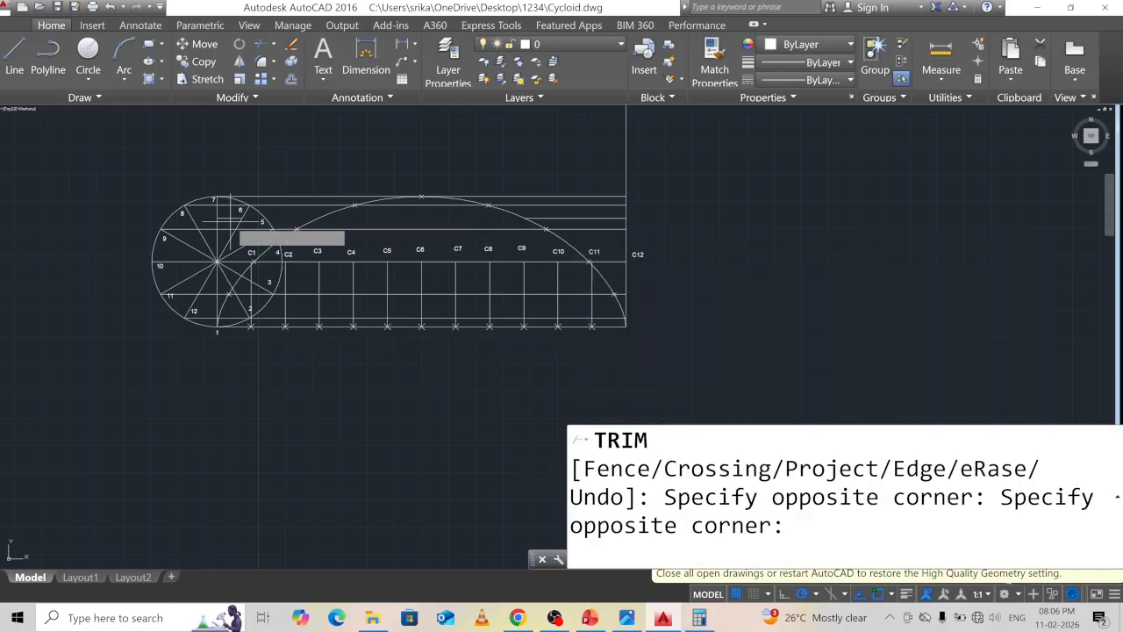
{"action": "key", "text": "Escape"}
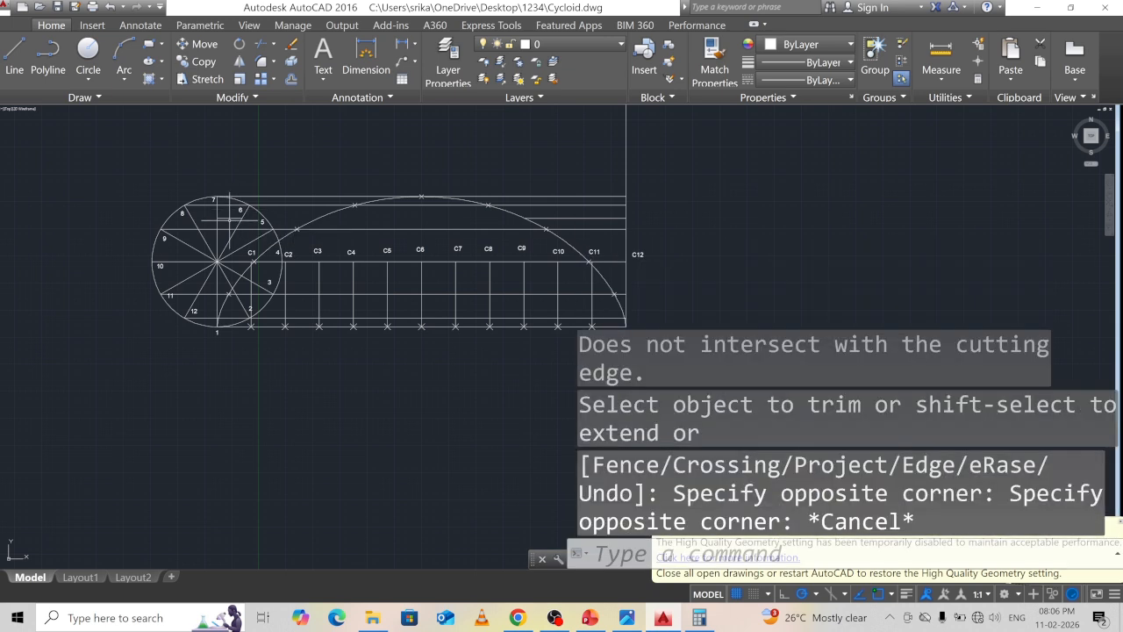
{"action": "key", "text": "Delete"}
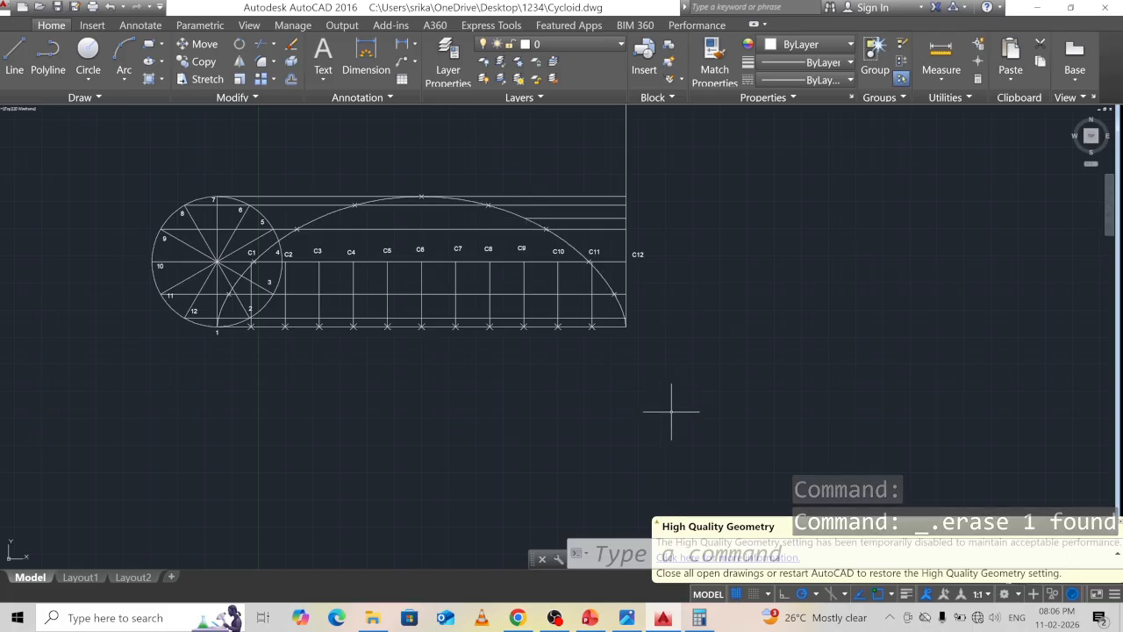
Place a point where the remaining offset line meets the right side of the cycloid
{"action": "key", "text": "Return"}
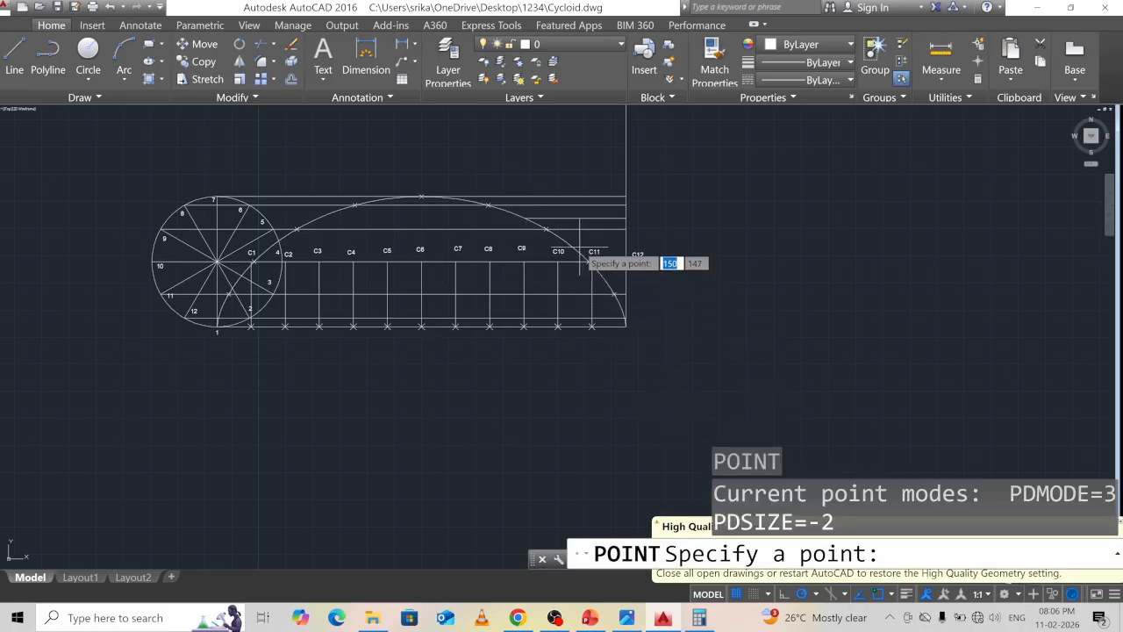
{"action": "left_click", "coordinate": [527, 218]}
{"action": "scroll", "coordinate": [388, 210], "scroll_direction": "up", "scroll_amount": 2}
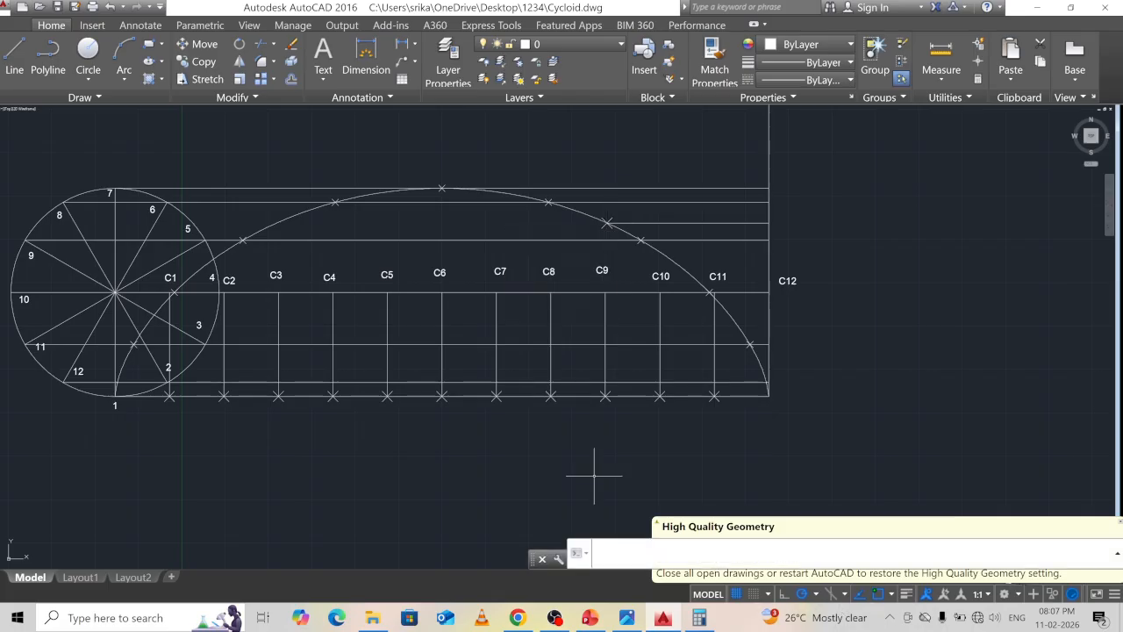
Draw connected lines from the new curve point to C8 on the centre line, down to the base line, and back to the curve point
{"action": "key", "text": "Return"}
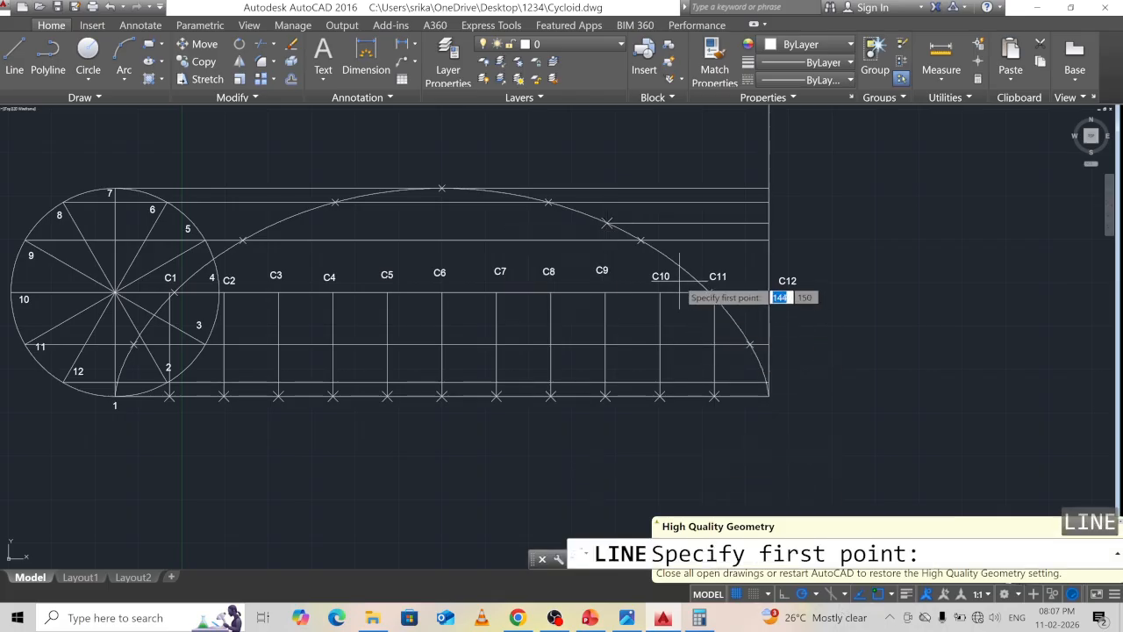
{"action": "left_click", "coordinate": [606, 222]}
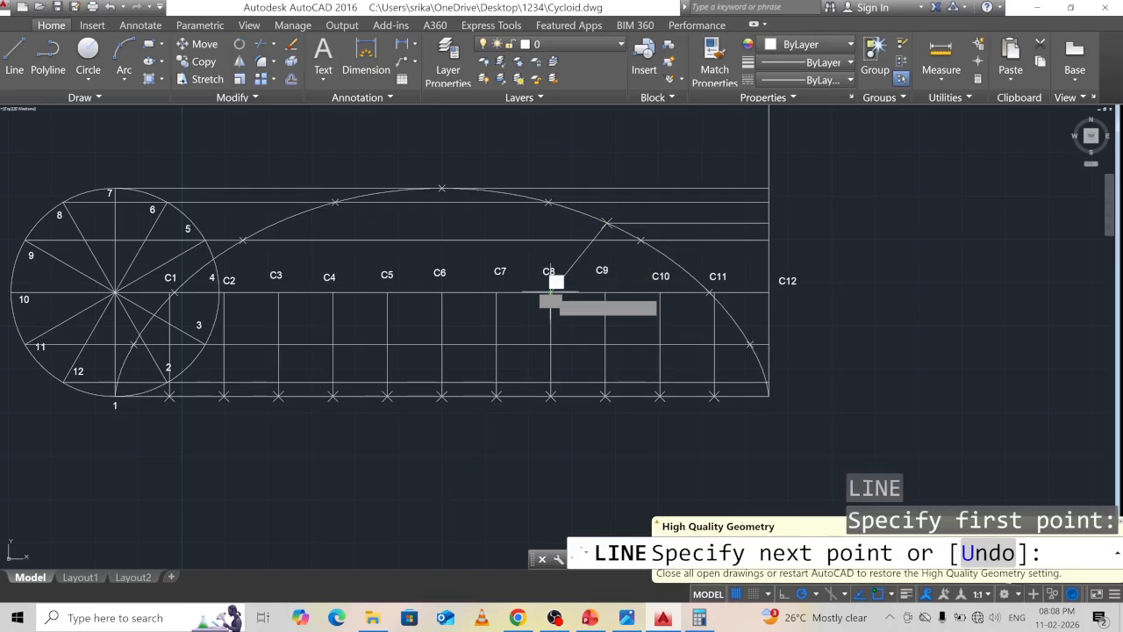
{"action": "left_click", "coordinate": [550, 292]}
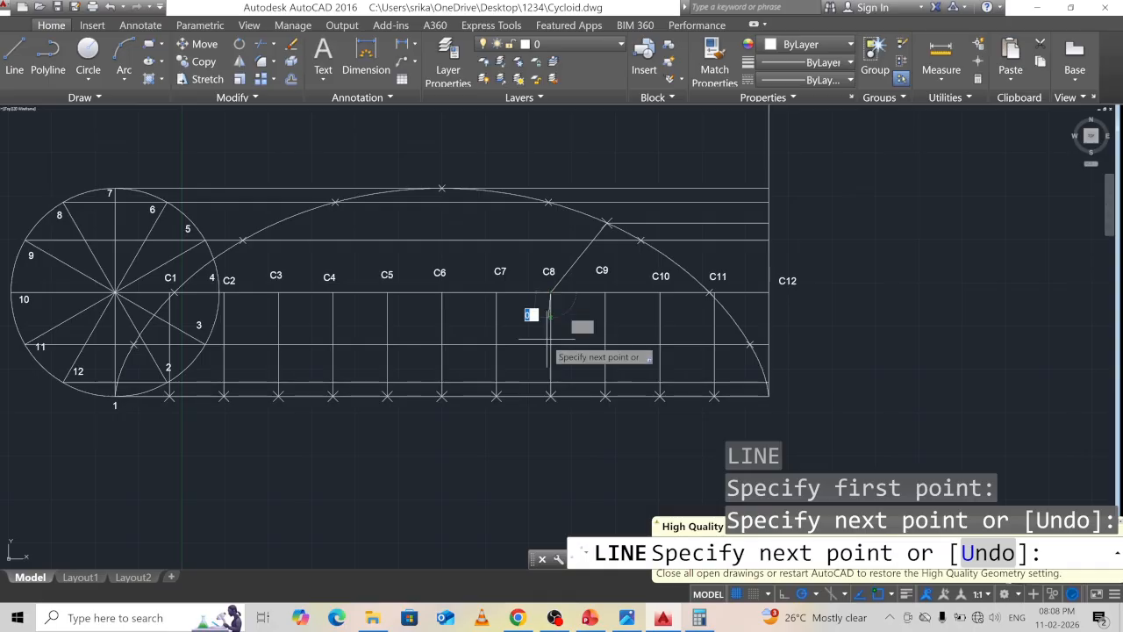
{"action": "left_click", "coordinate": [550, 395]}
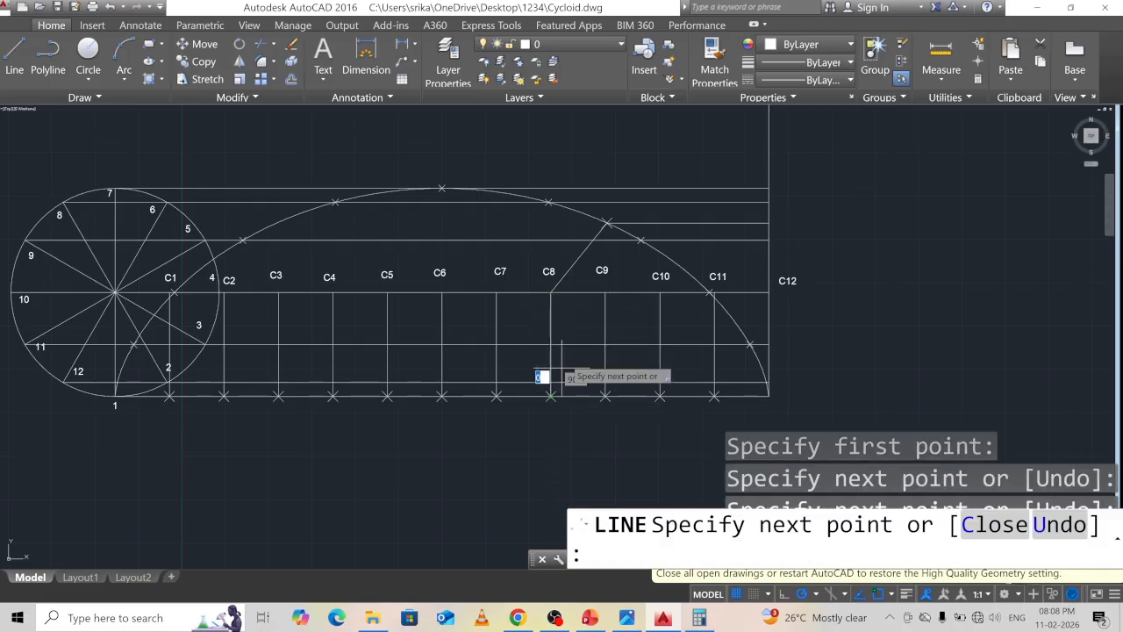
{"action": "left_click", "coordinate": [606, 222]}
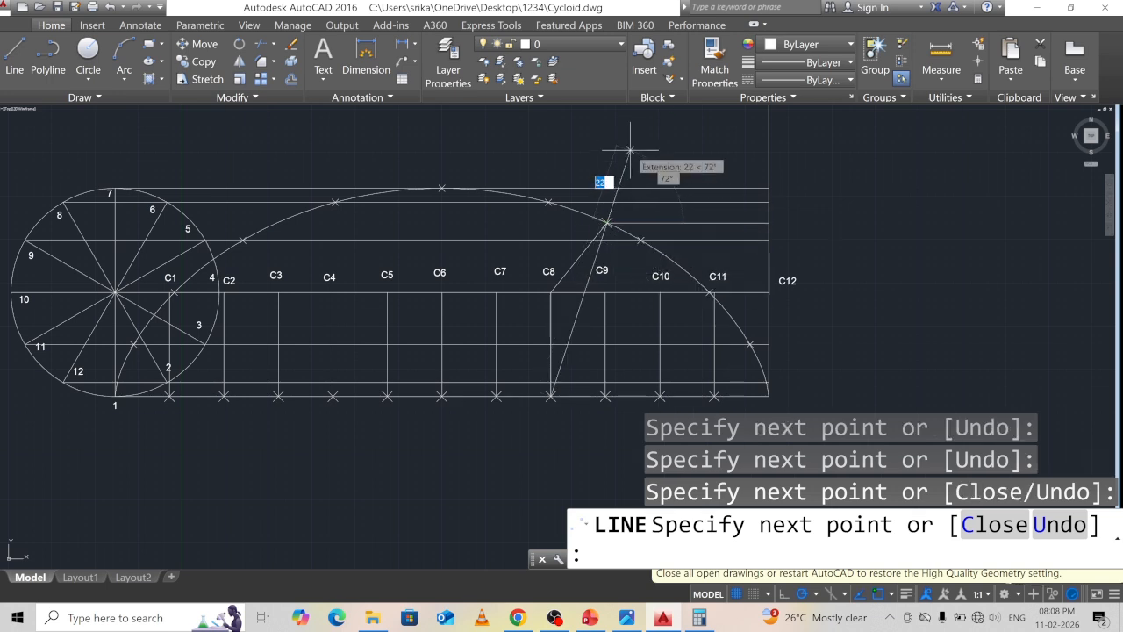
{"action": "key", "text": "Escape"}
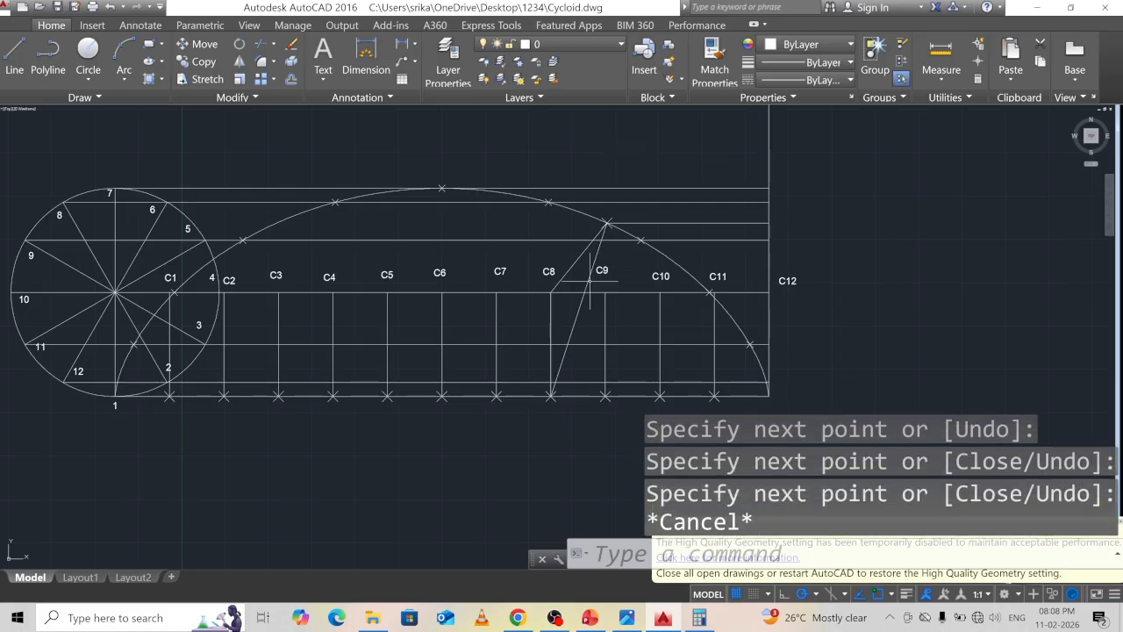
Move the slanted line from the base division below C8 along its own direction so it extends past the curve point on both sides
{"action": "left_click", "coordinate": [589, 279]}
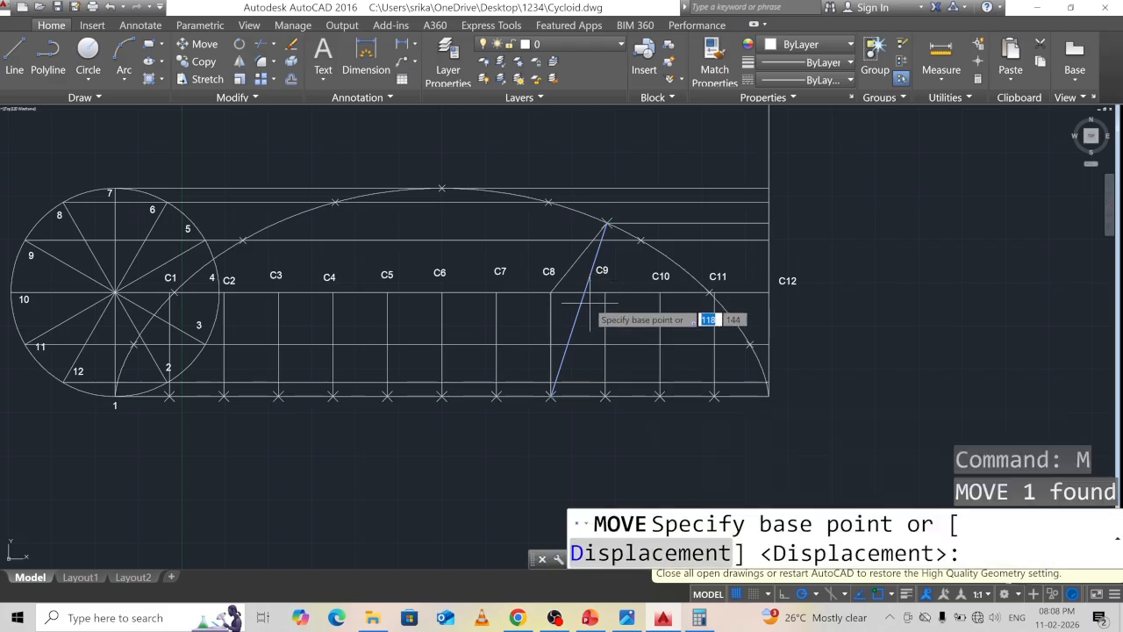
{"action": "left_click", "coordinate": [581, 303]}
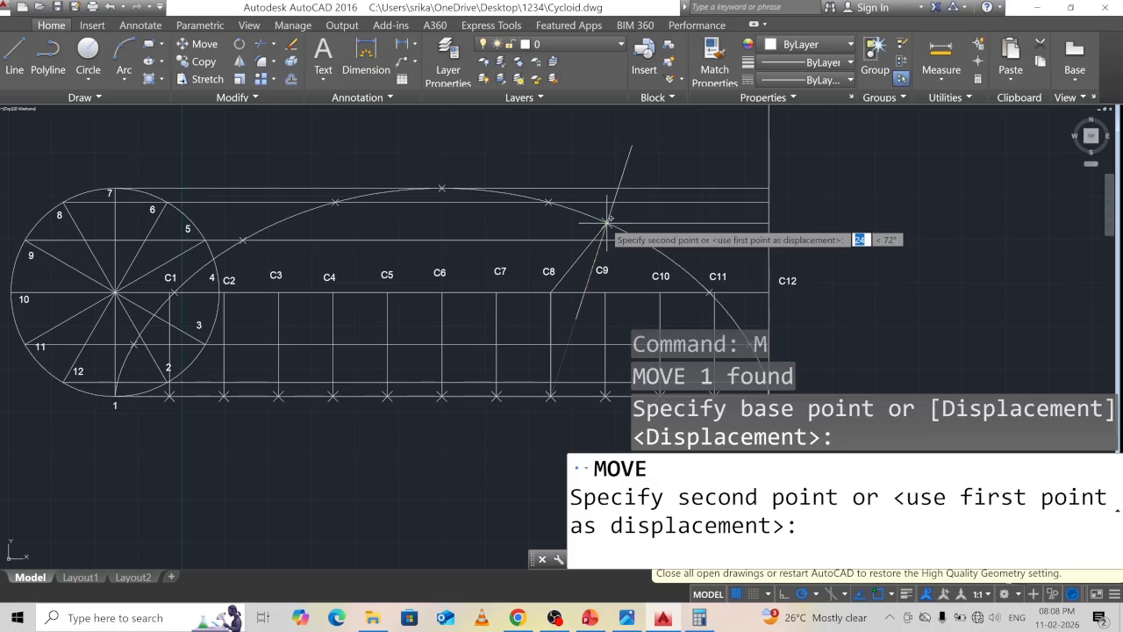
{"action": "left_click", "coordinate": [606, 222]}
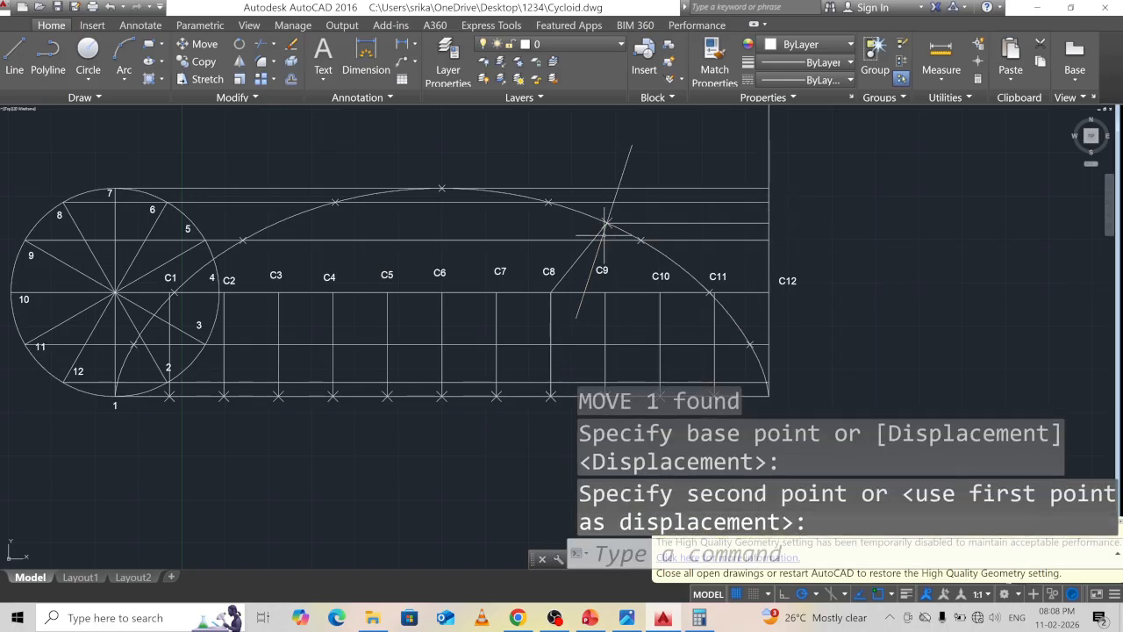
Copy the slanted normal line through the curve point to the empty area right of the cycloid
{"action": "left_click", "coordinate": [618, 183]}
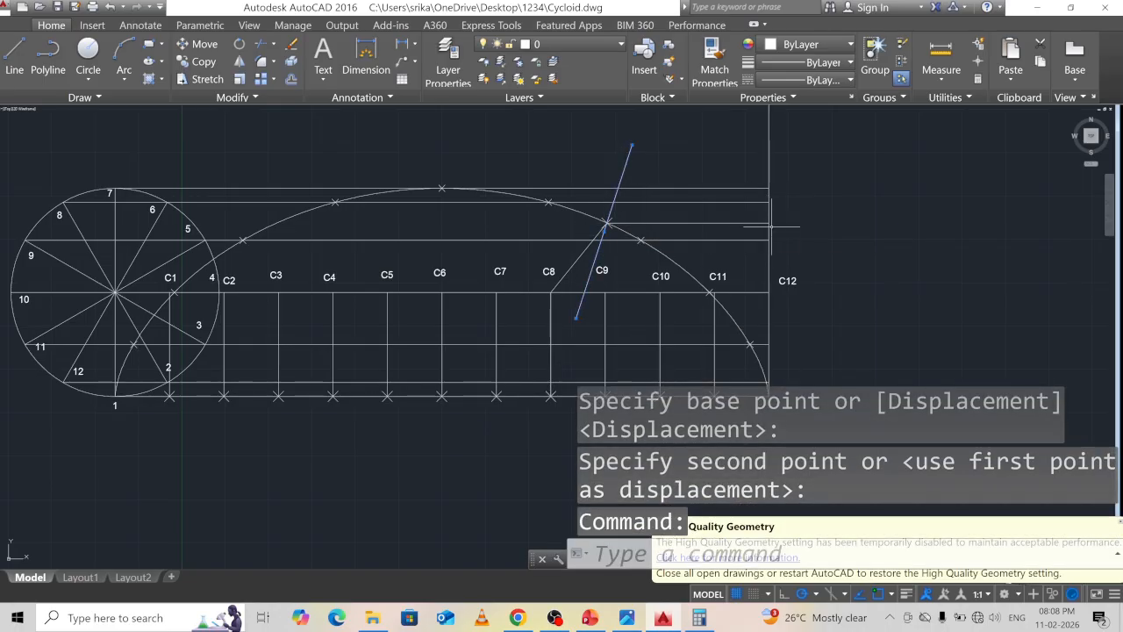
{"action": "type", "text": "co"}
{"action": "key", "text": "Return"}
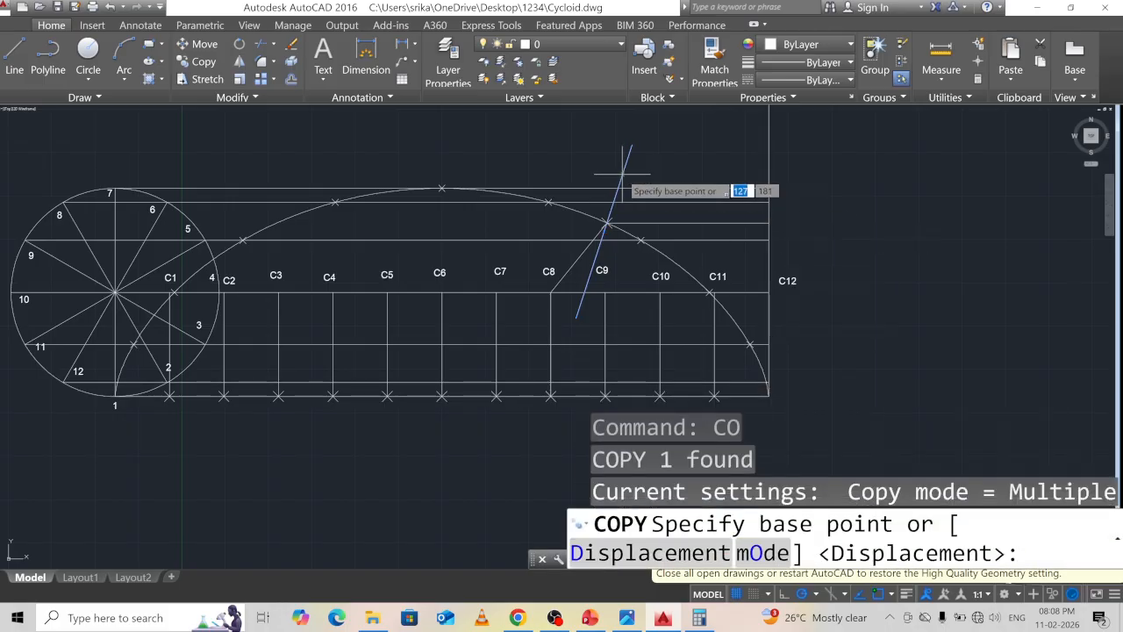
{"action": "left_click", "coordinate": [626, 170]}
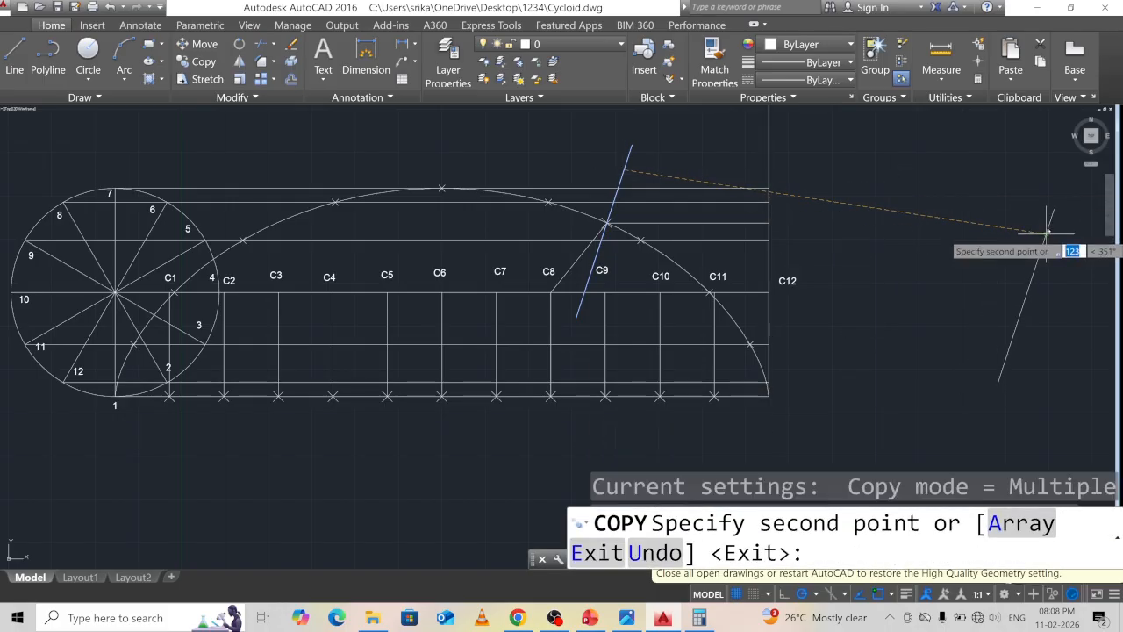
{"action": "key", "text": "Escape"}
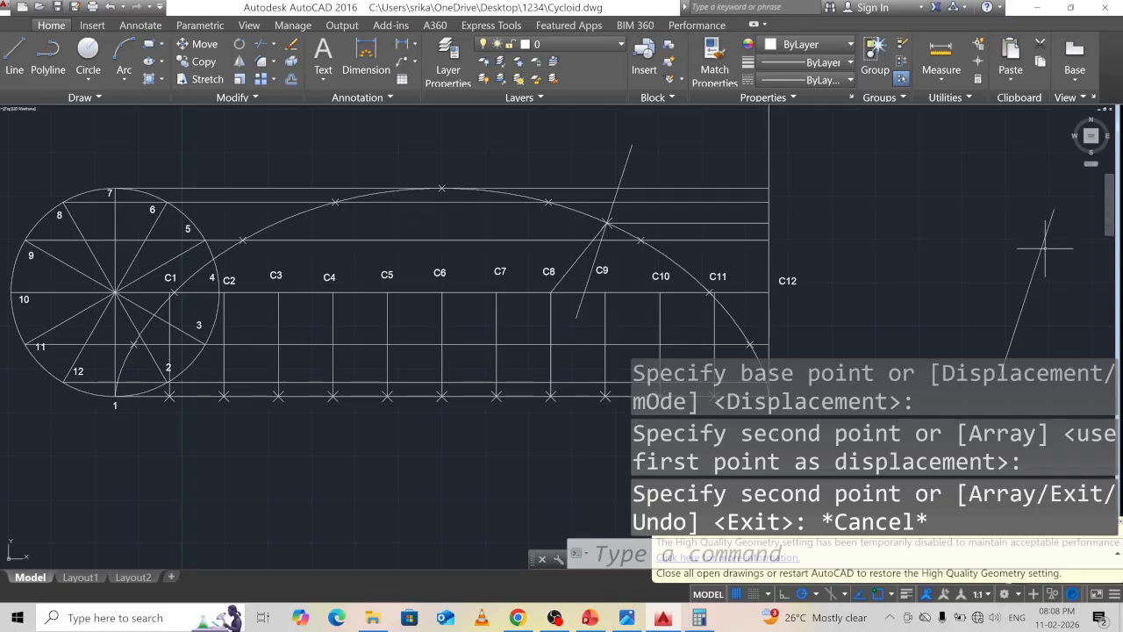
Rotate the copied line by 90 degrees about its upper endpoint
{"action": "left_click", "coordinate": [1041, 247]}
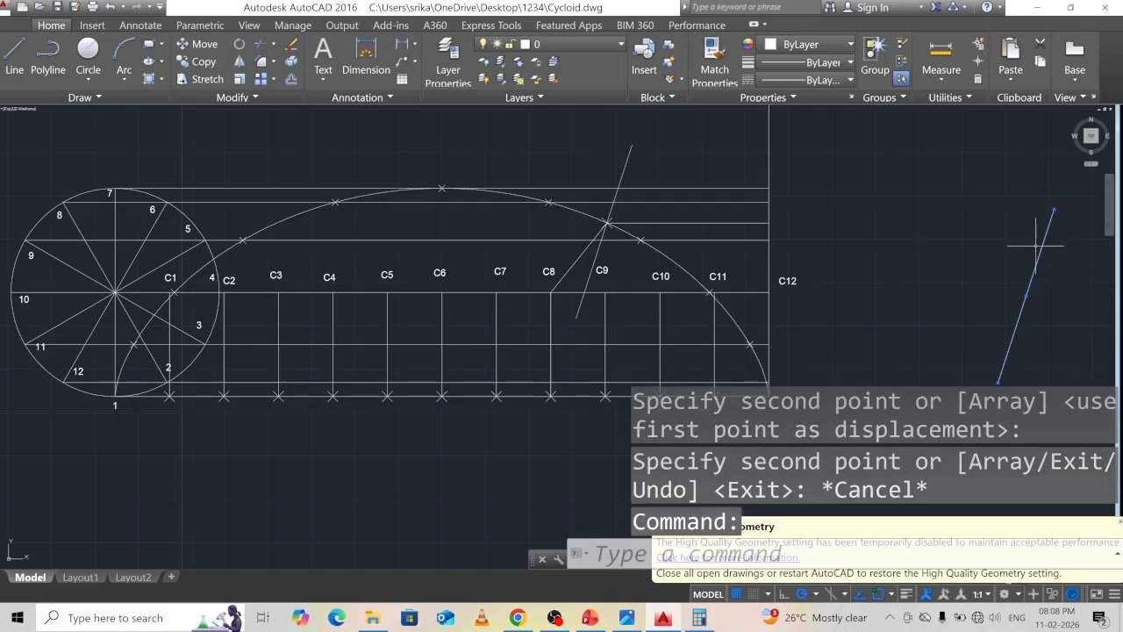
{"action": "type", "text": "RO"}
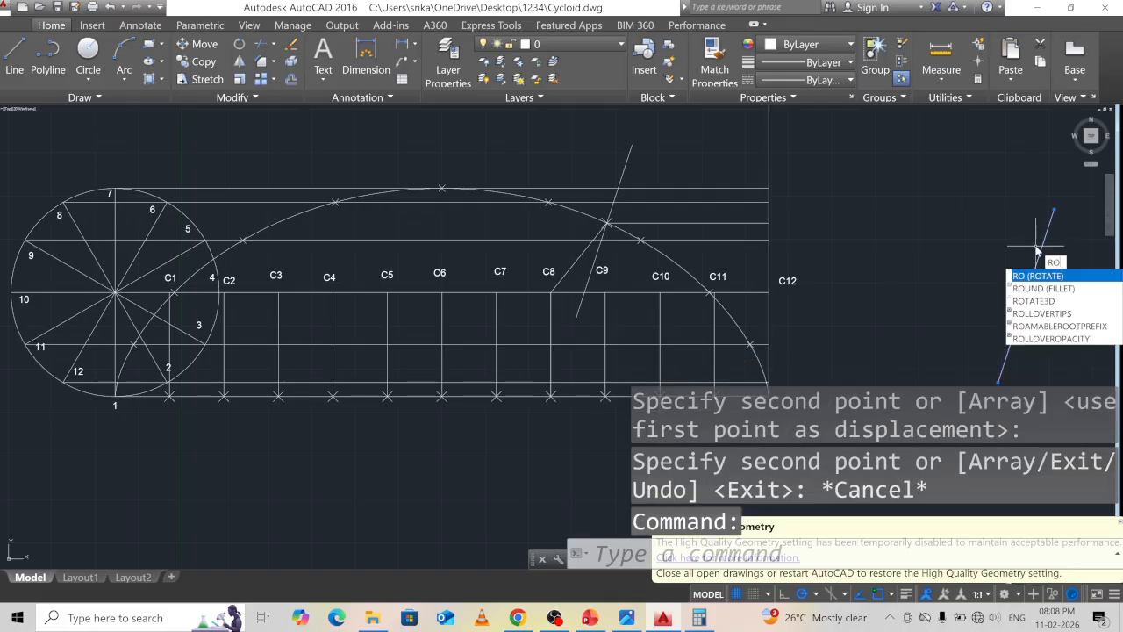
{"action": "key", "text": "Return"}
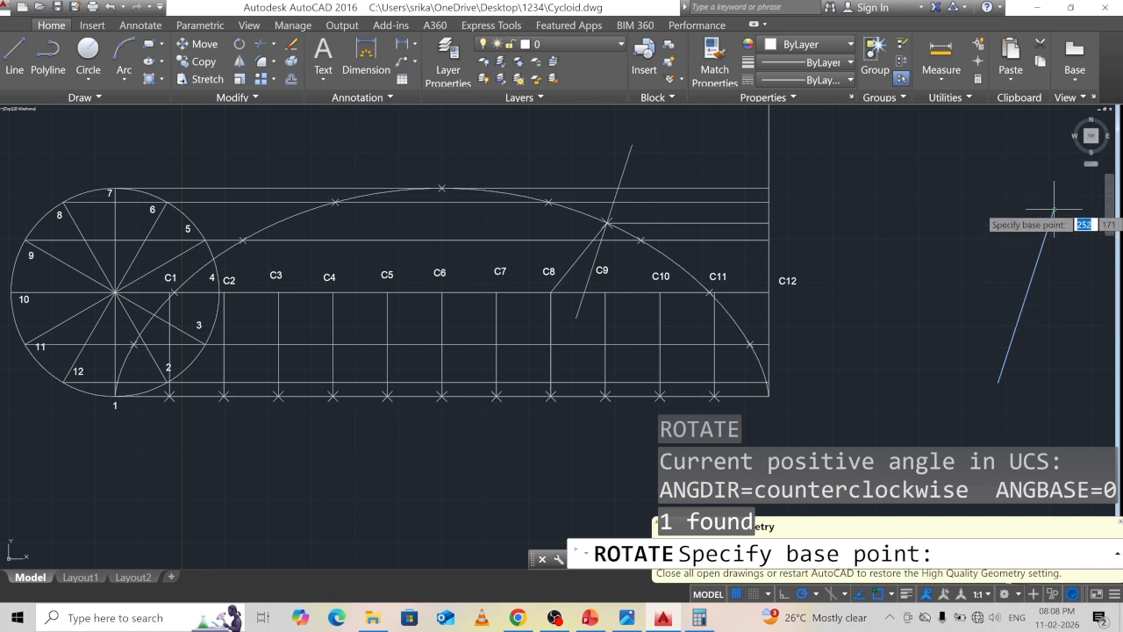
{"action": "left_click", "coordinate": [1054, 208]}
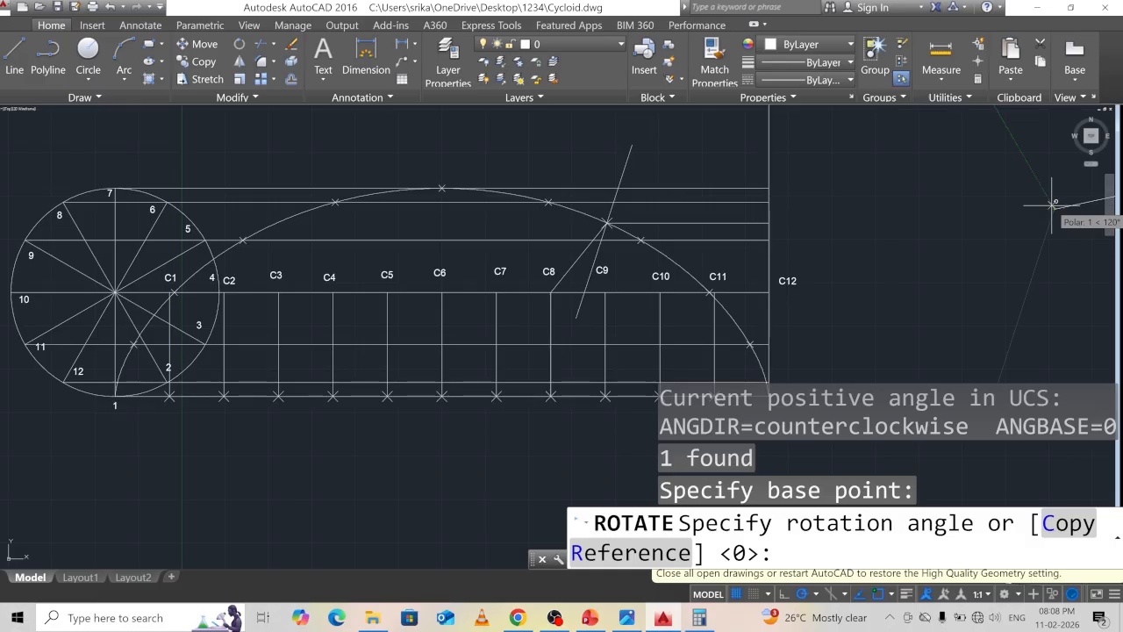
{"action": "type", "text": "90"}
{"action": "key", "text": "Return"}
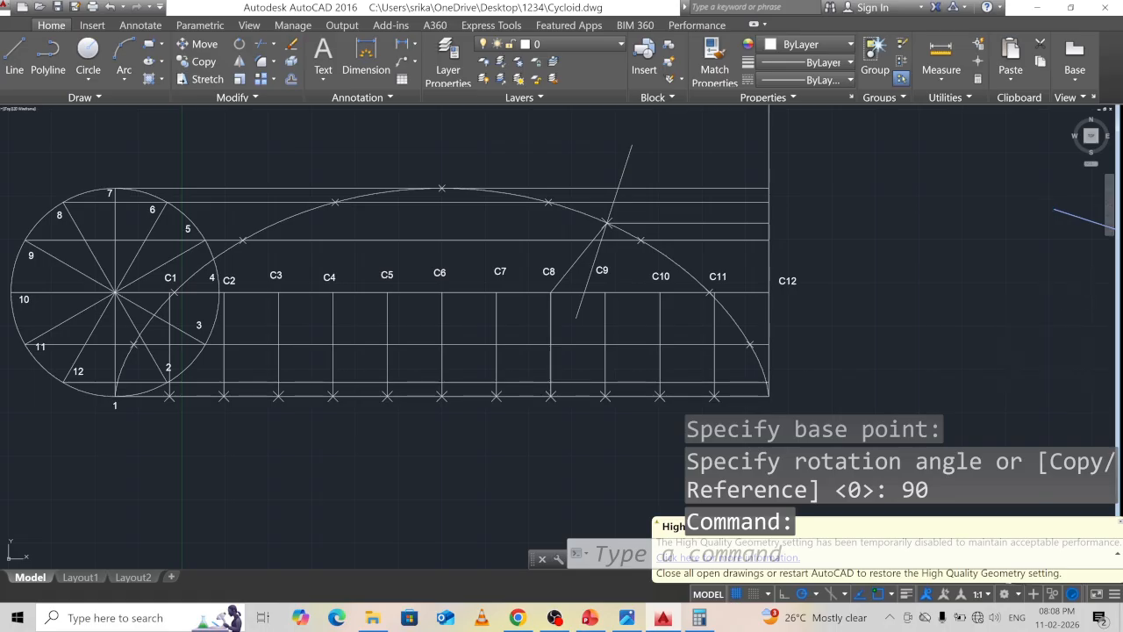
Bring the rotated line above the cycloid and move it by its midpoint onto the curve point on the normal
{"action": "type", "text": "m"}
{"action": "key", "text": "Return"}
{"action": "left_click", "coordinate": [1099, 222]}
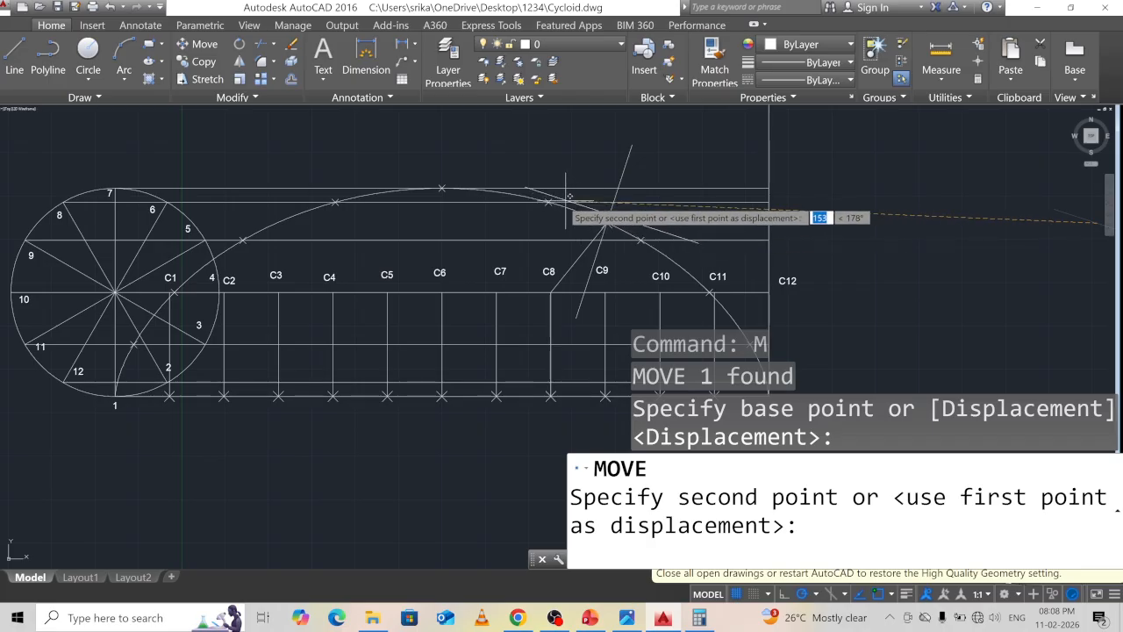
{"action": "left_click", "coordinate": [598, 113]}
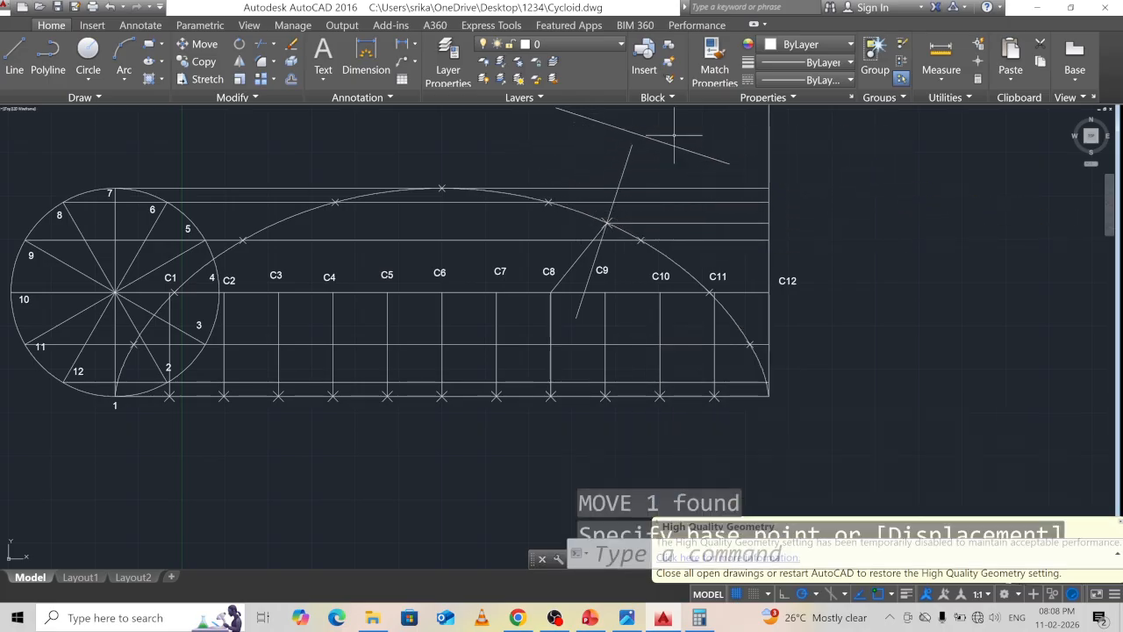
{"action": "left_click", "coordinate": [671, 144]}
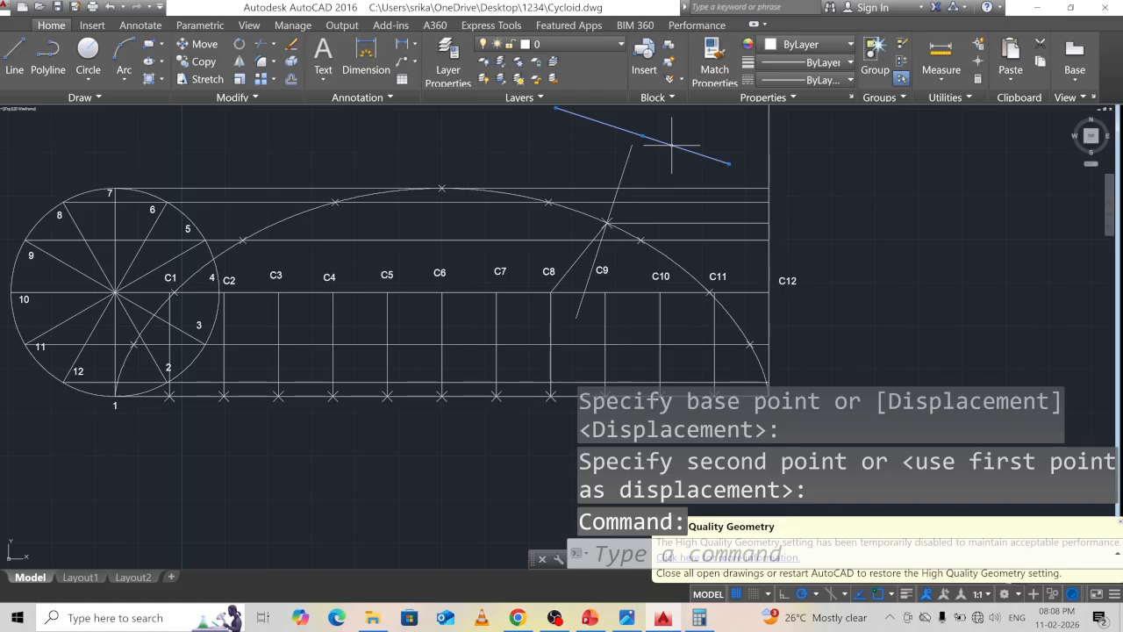
{"action": "key", "text": "Return"}
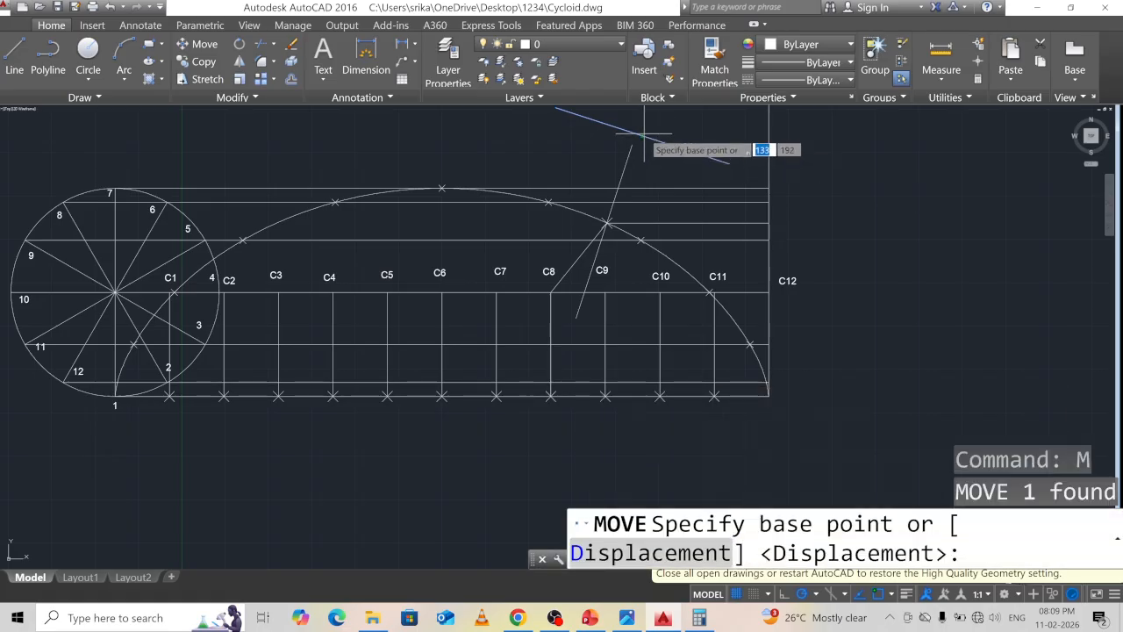
{"action": "left_click", "coordinate": [645, 134]}
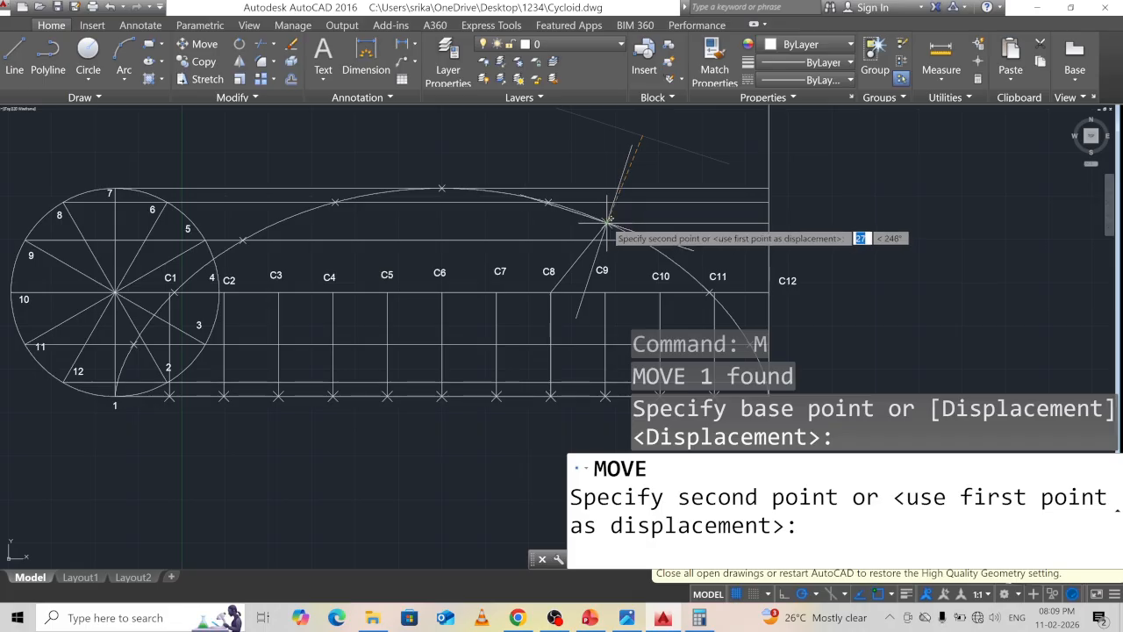
{"action": "left_click", "coordinate": [608, 221]}
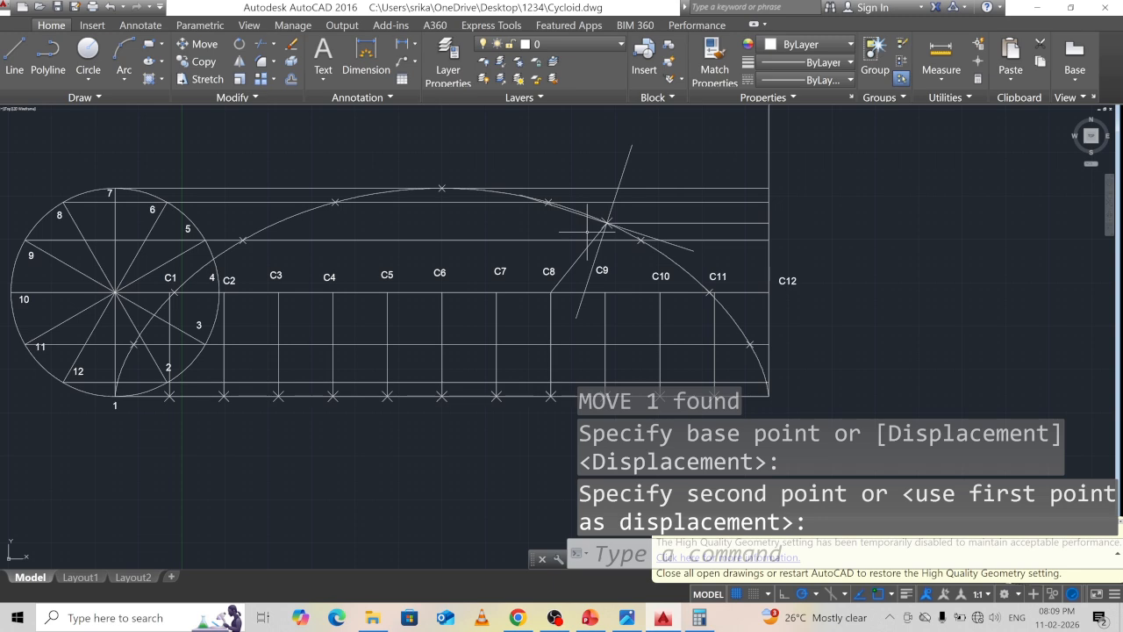
{"action": "scroll", "coordinate": [588, 233], "scroll_direction": "up", "scroll_amount": 2}
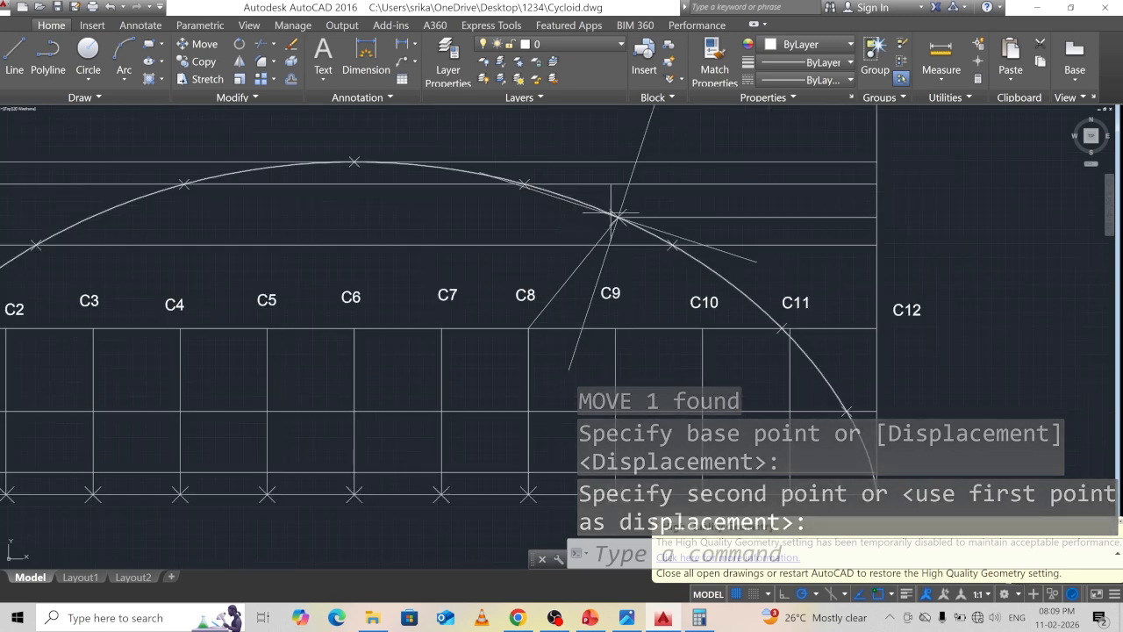
{"action": "scroll", "coordinate": [635, 211], "scroll_direction": "down", "scroll_amount": 2}
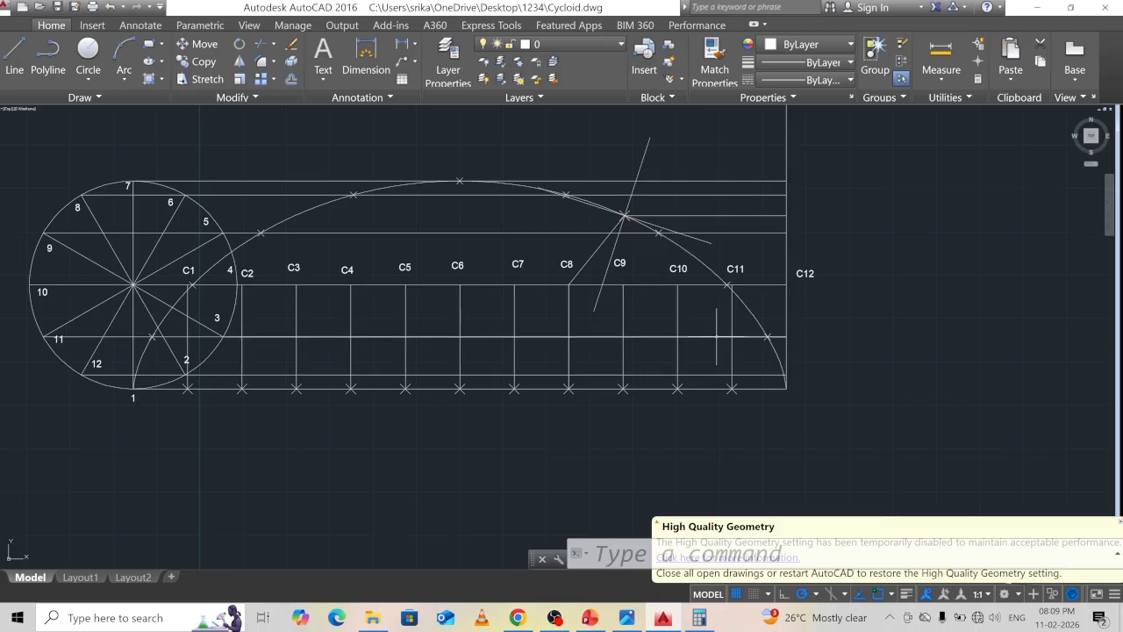
Set the lineweight of the cycloid, tangent and normal to 0.40 mm and turn on lineweight display
{"action": "key", "text": "Return"}
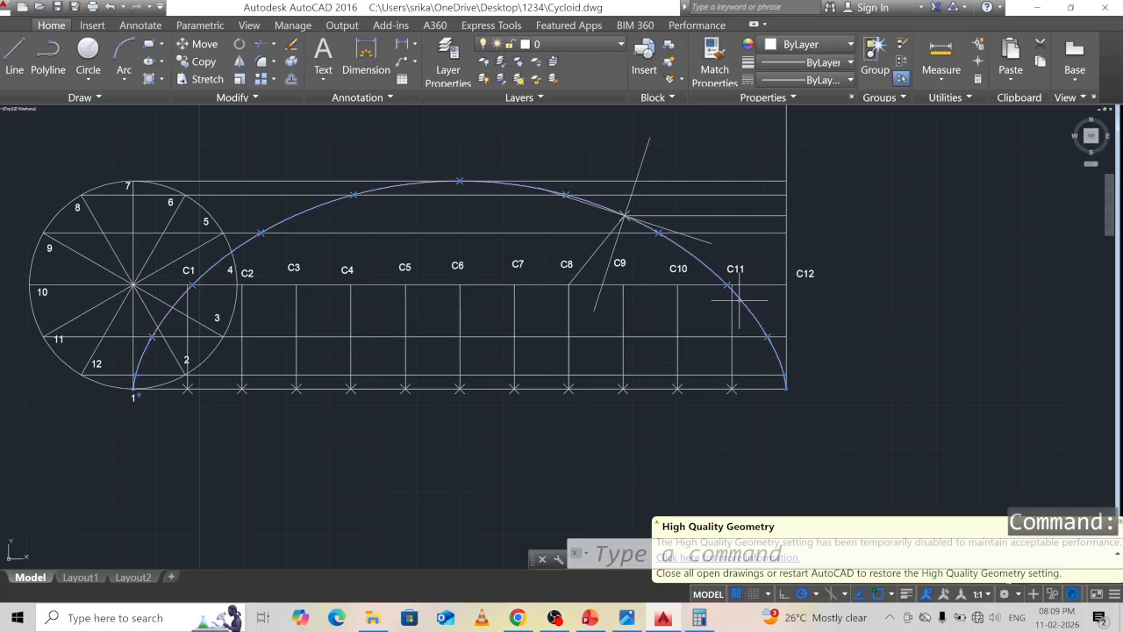
{"action": "left_click", "coordinate": [683, 235]}
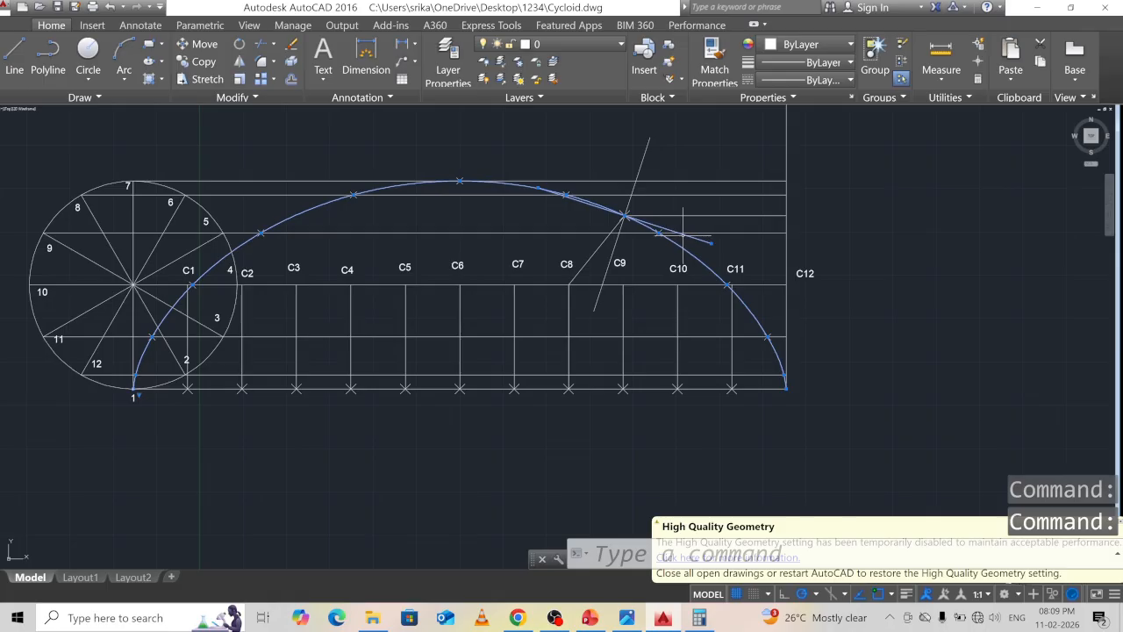
{"action": "left_click", "coordinate": [643, 161]}
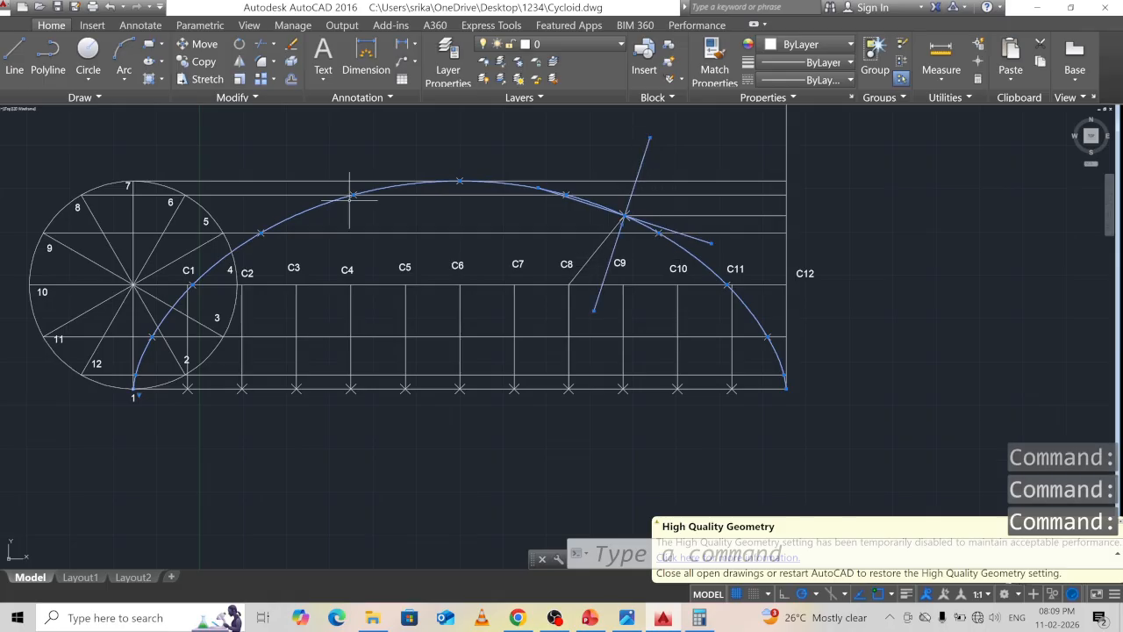
{"action": "left_click", "coordinate": [824, 66]}
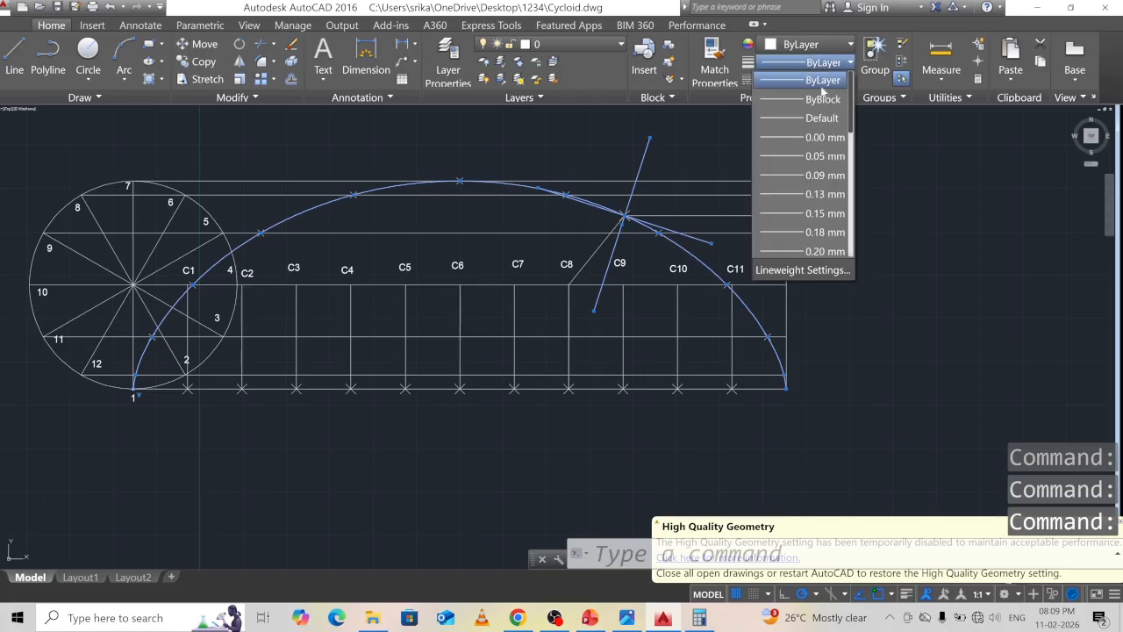
{"action": "scroll", "coordinate": [814, 196], "scroll_direction": "down", "scroll_amount": 2}
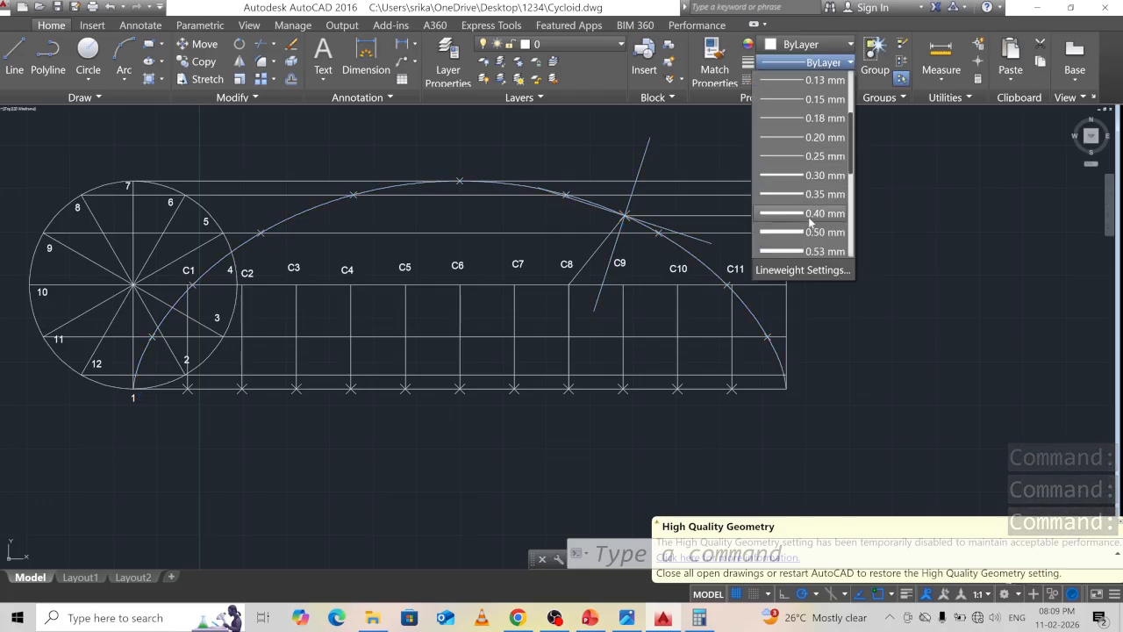
{"action": "left_click", "coordinate": [808, 216]}
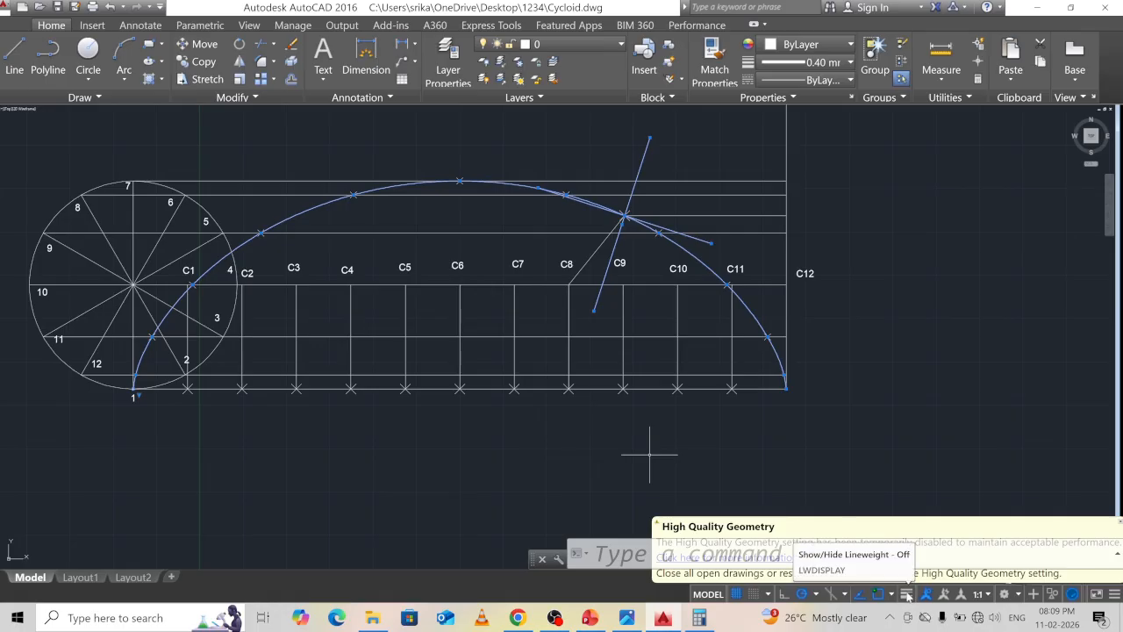
{"action": "left_click", "coordinate": [906, 594]}
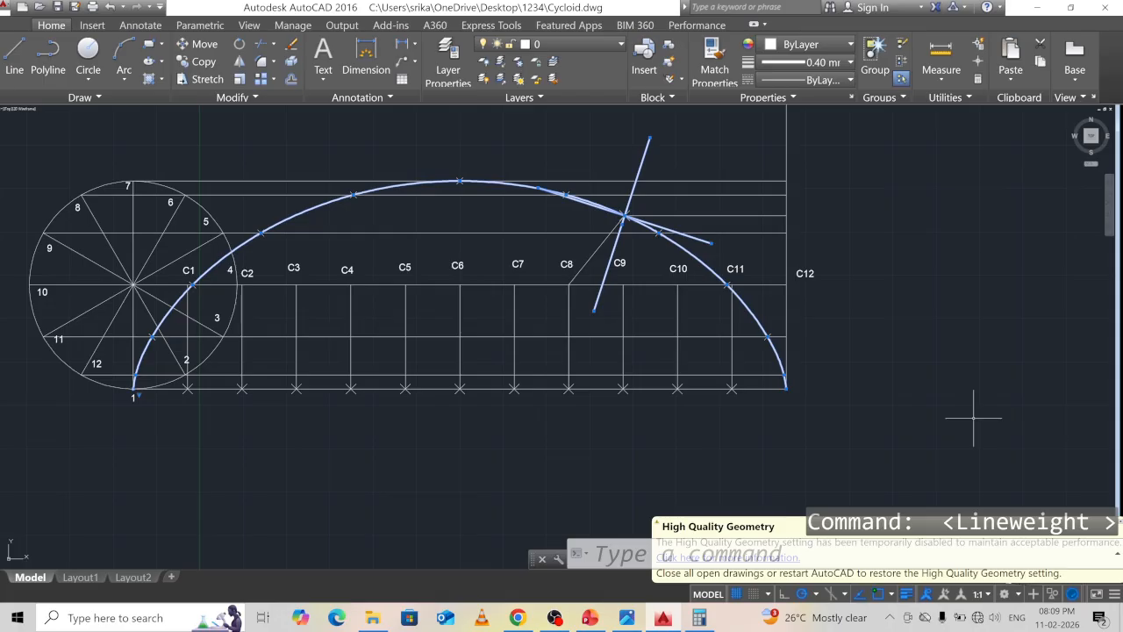
{"action": "key", "text": "Escape"}
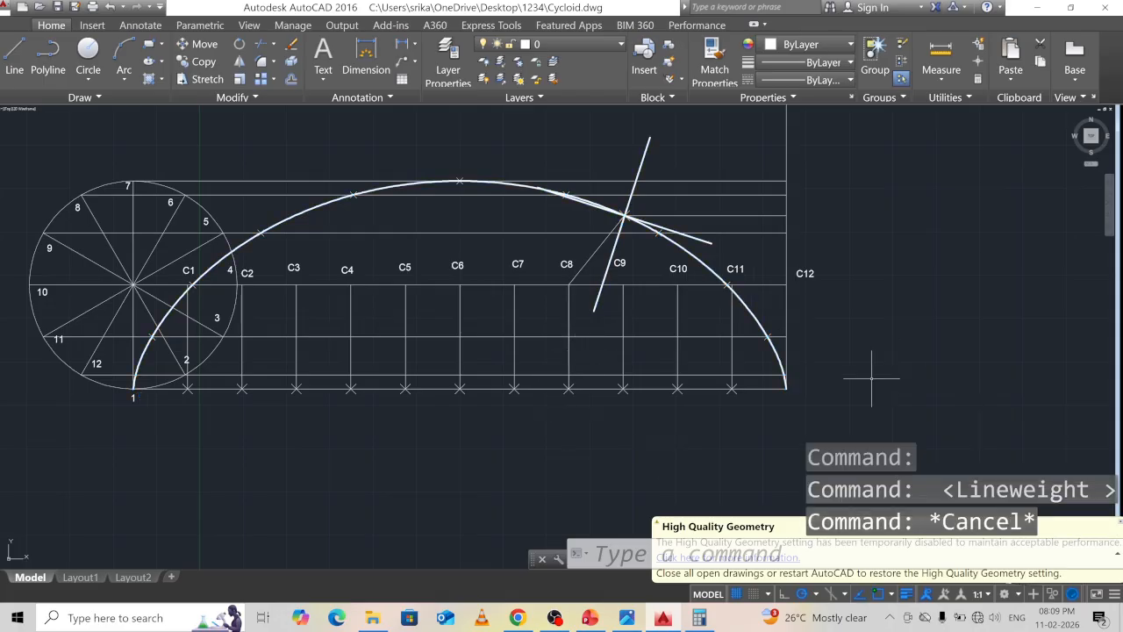
Add a vertical linear dimension from the base line's right end to the curve point's horizontal line, placed right of C12
{"action": "type", "text": "dimli"}
{"action": "key", "text": "Return"}
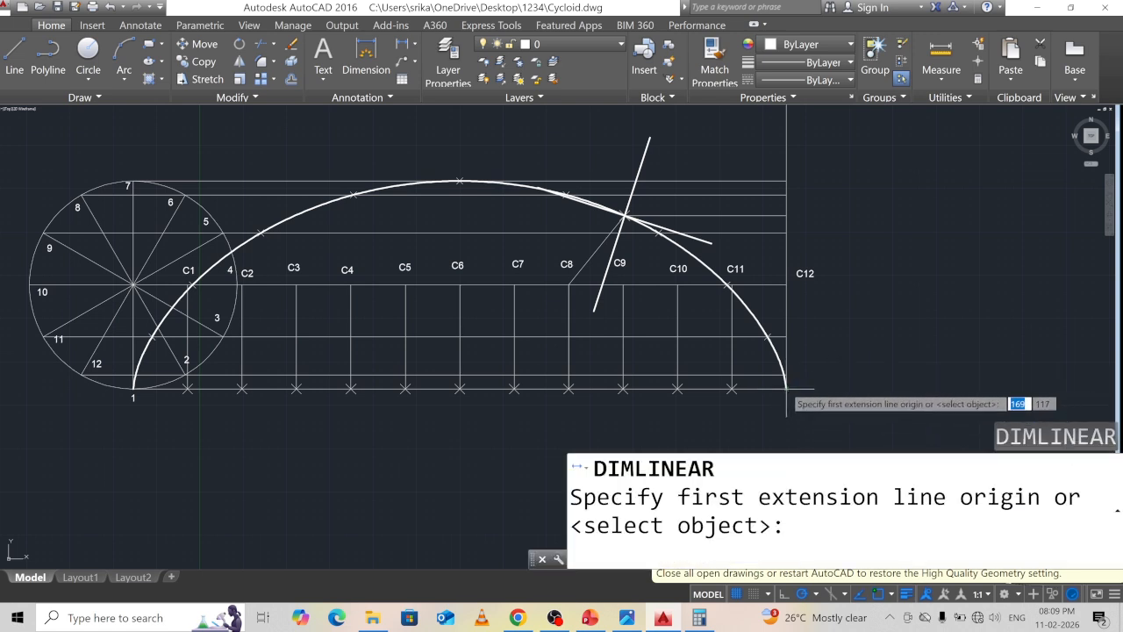
{"action": "left_click", "coordinate": [795, 395]}
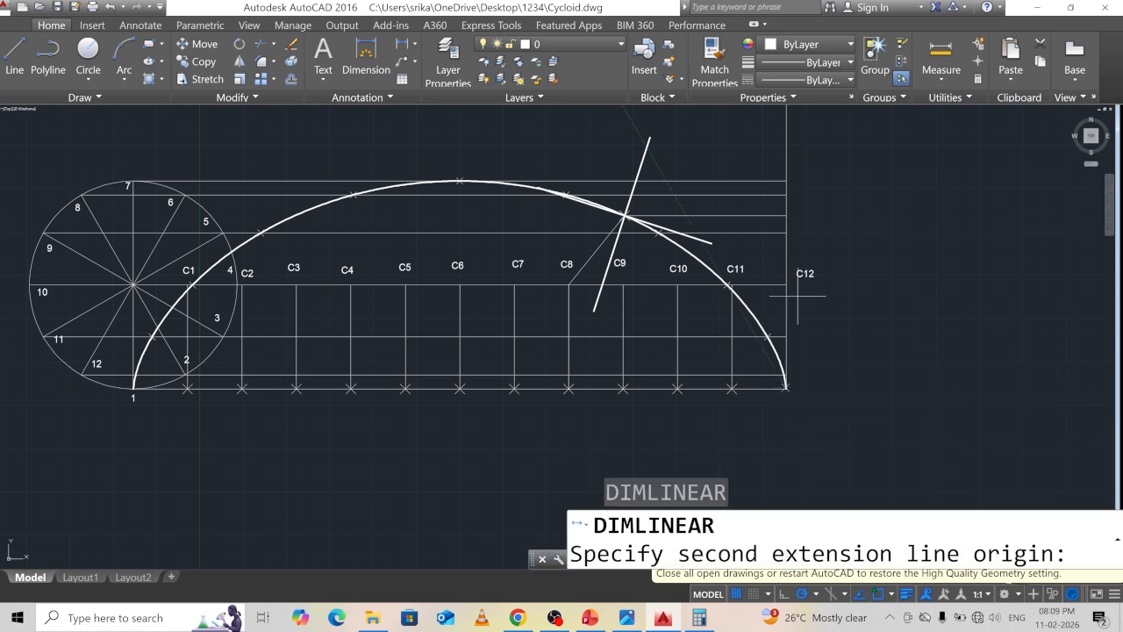
{"action": "left_click", "coordinate": [786, 214]}
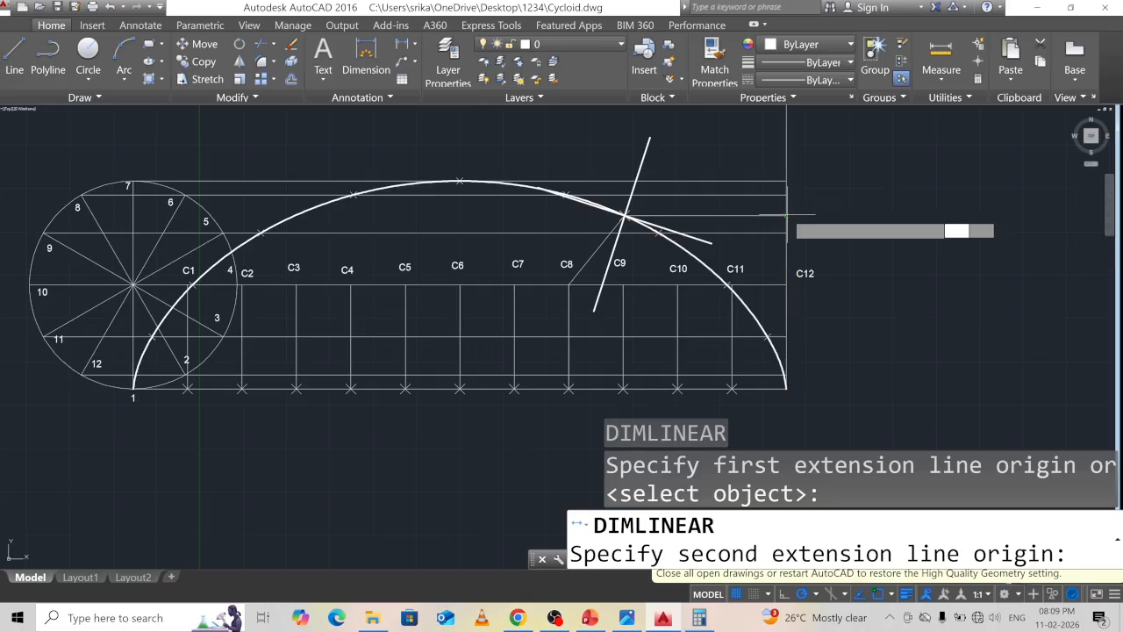
{"action": "left_click", "coordinate": [861, 230]}
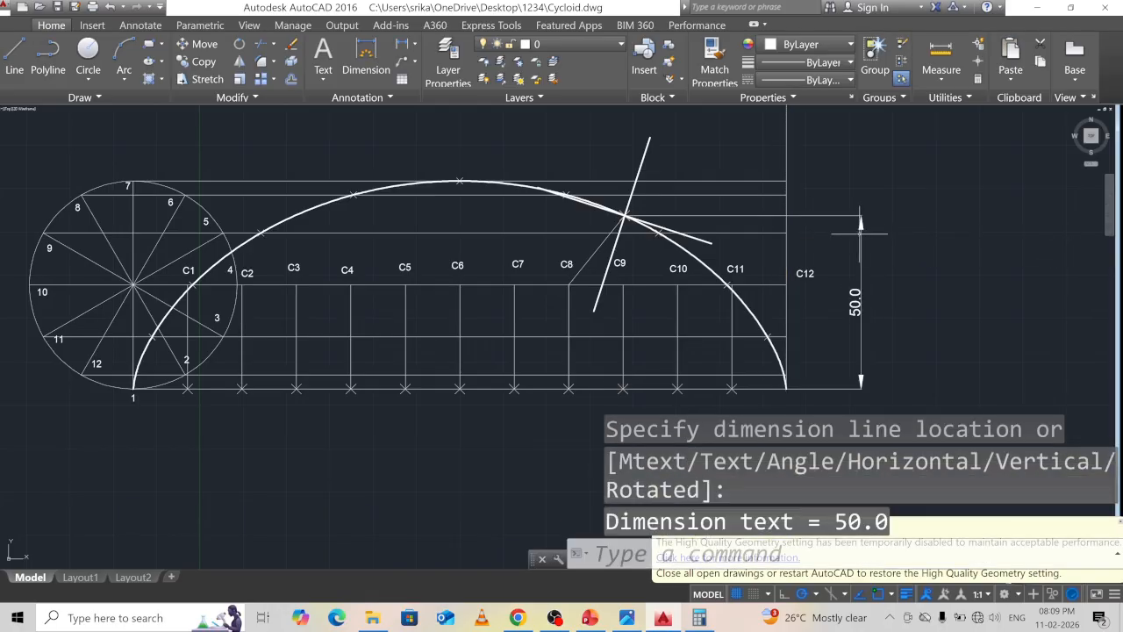
Add a horizontal linear dimension across the generating circle's diameter, placed below the circle
{"action": "scroll", "coordinate": [527, 316], "scroll_direction": "down", "scroll_amount": 3}
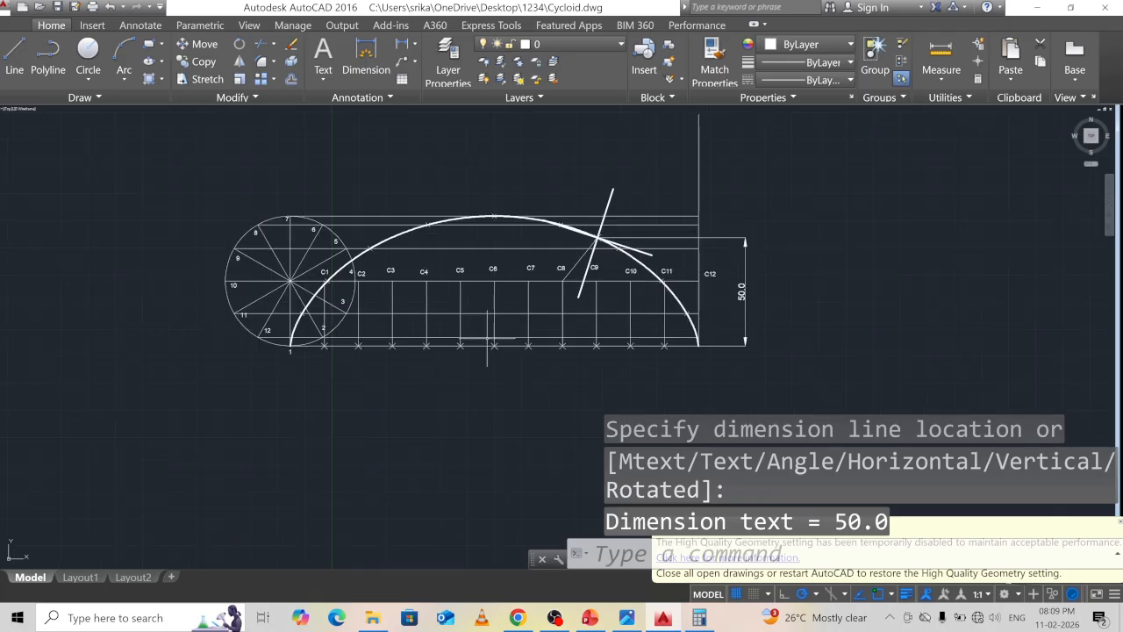
{"action": "left_click", "coordinate": [620, 546]}
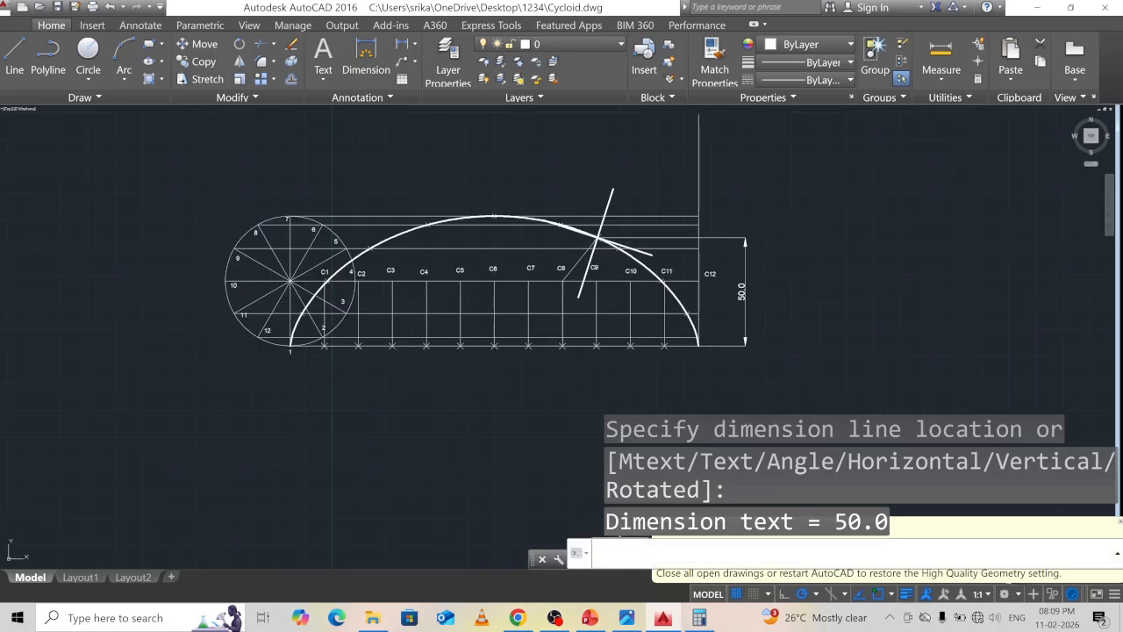
{"action": "type", "text": "DIMLI"}
{"action": "key", "text": "Return"}
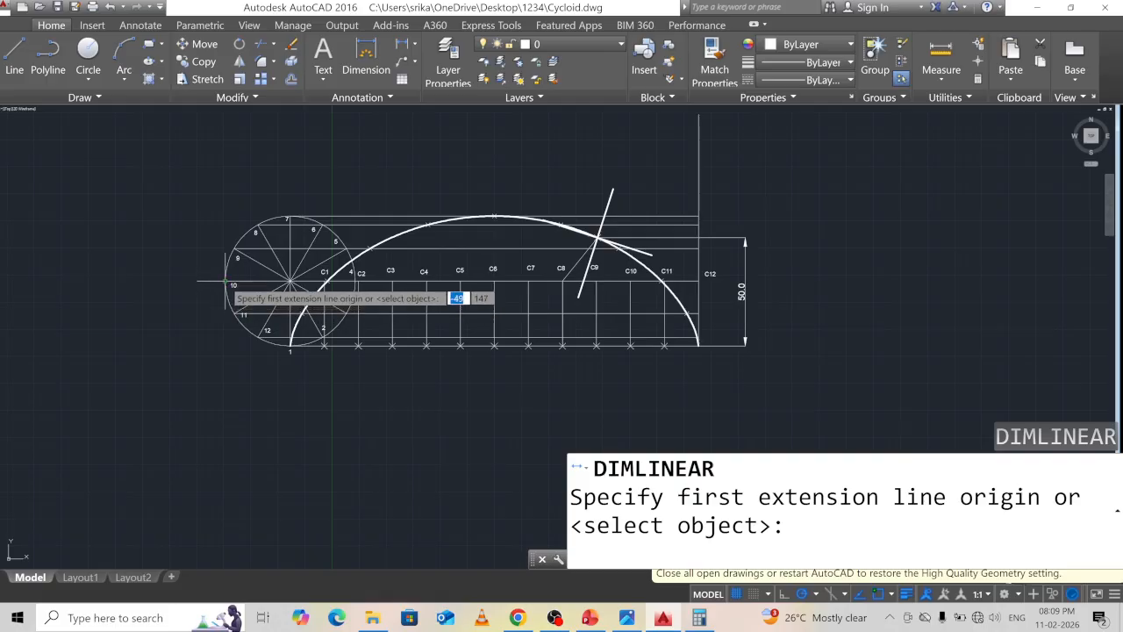
{"action": "left_click", "coordinate": [321, 281]}
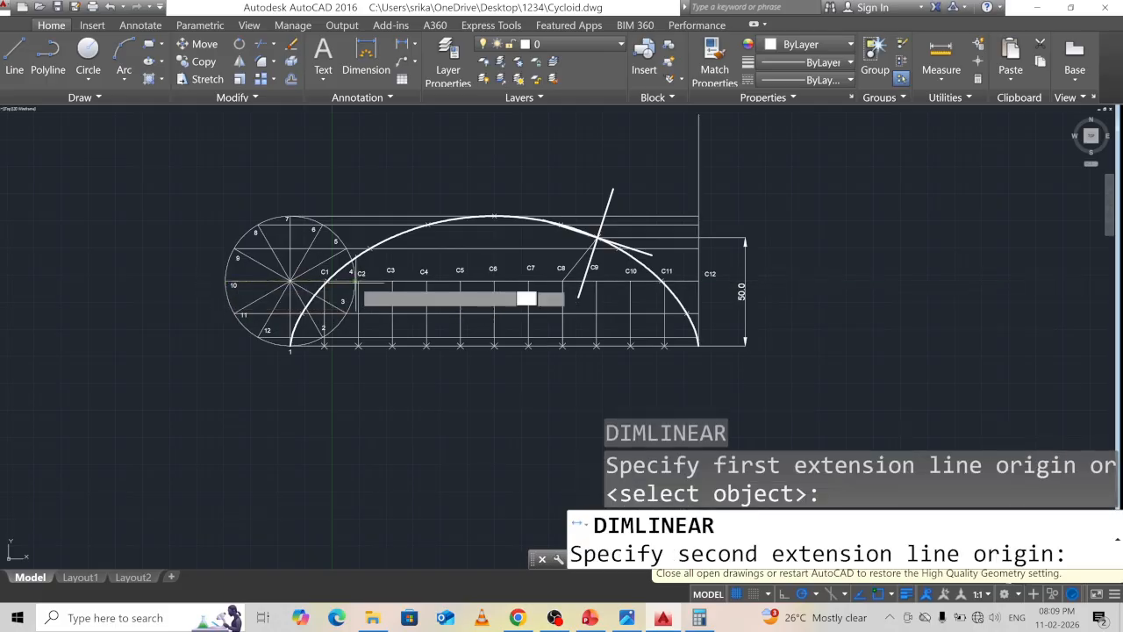
{"action": "left_click", "coordinate": [354, 284]}
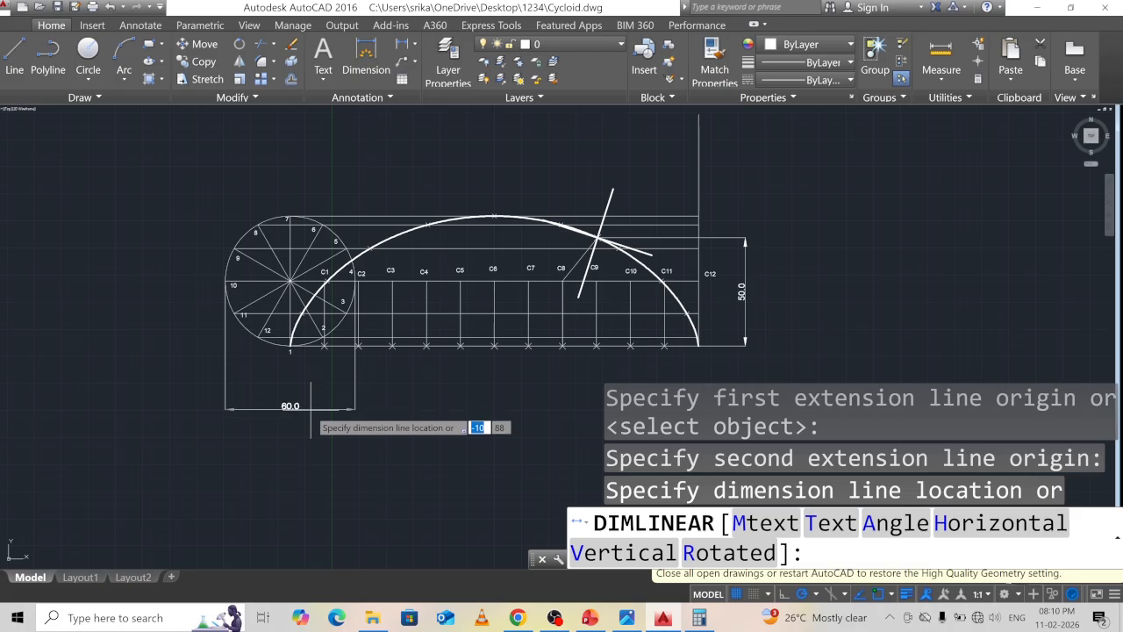
{"action": "left_click", "coordinate": [311, 410]}
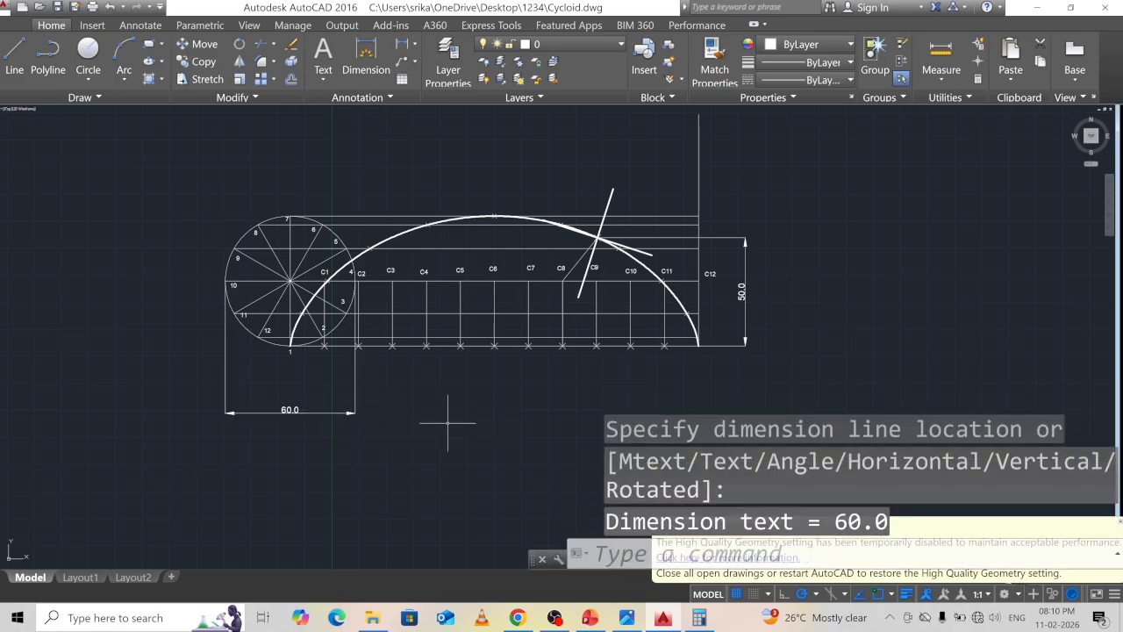
Add a horizontal linear dimension along the full base line from point 1 to the cycloid's right end, placed just below it
{"action": "type", "text": "li"}
{"action": "key", "text": "Return"}
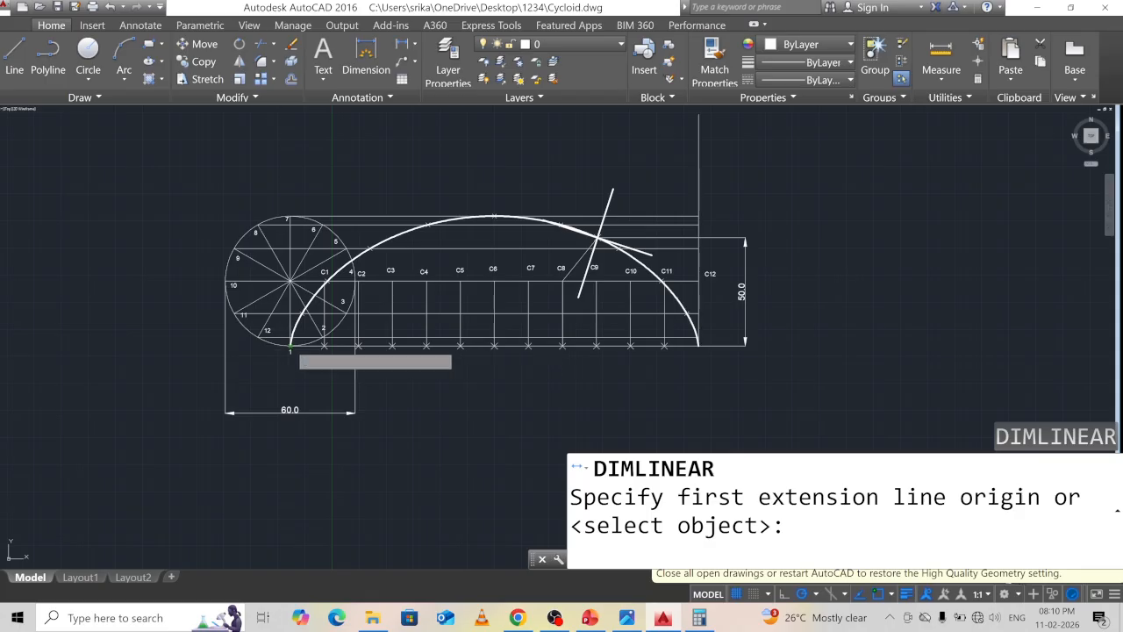
{"action": "left_click", "coordinate": [292, 347]}
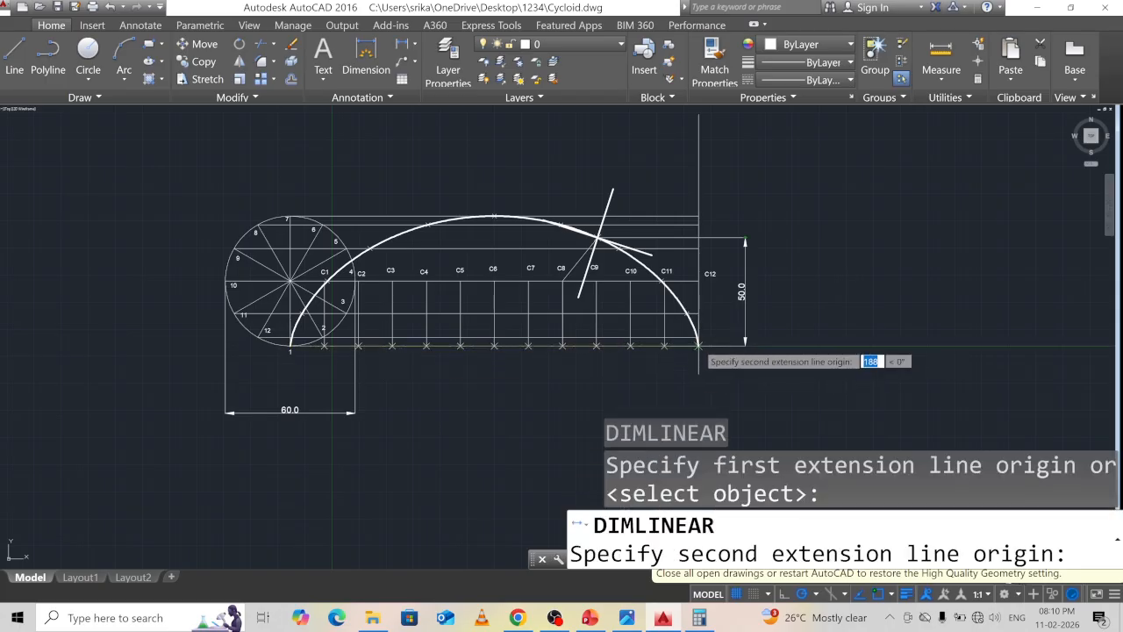
{"action": "left_click", "coordinate": [698, 348]}
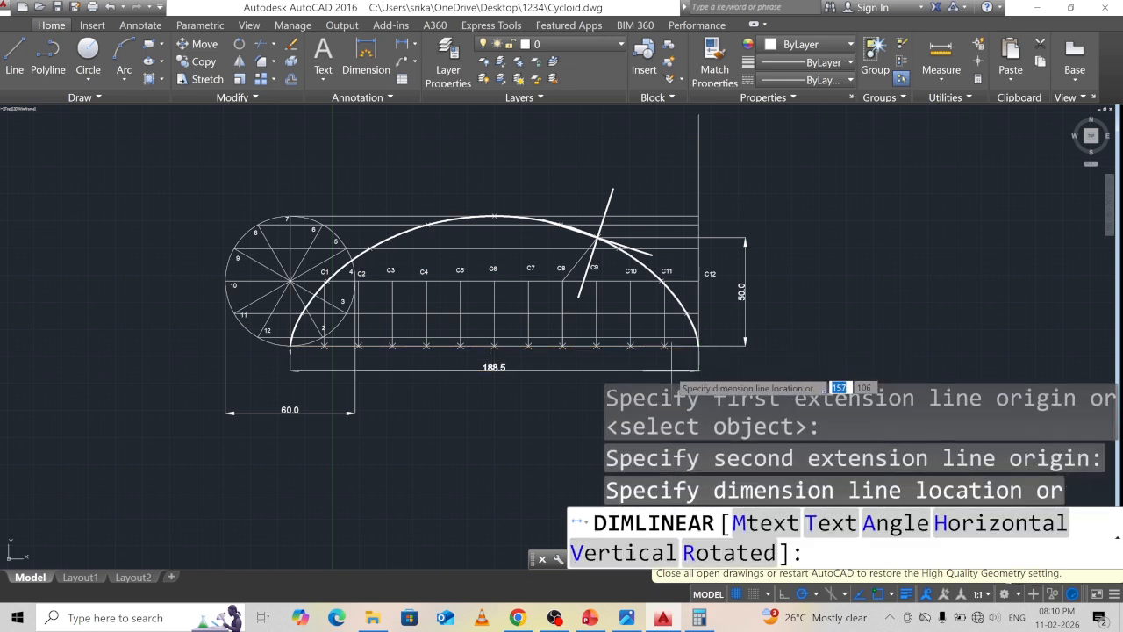
{"action": "left_click", "coordinate": [658, 377]}
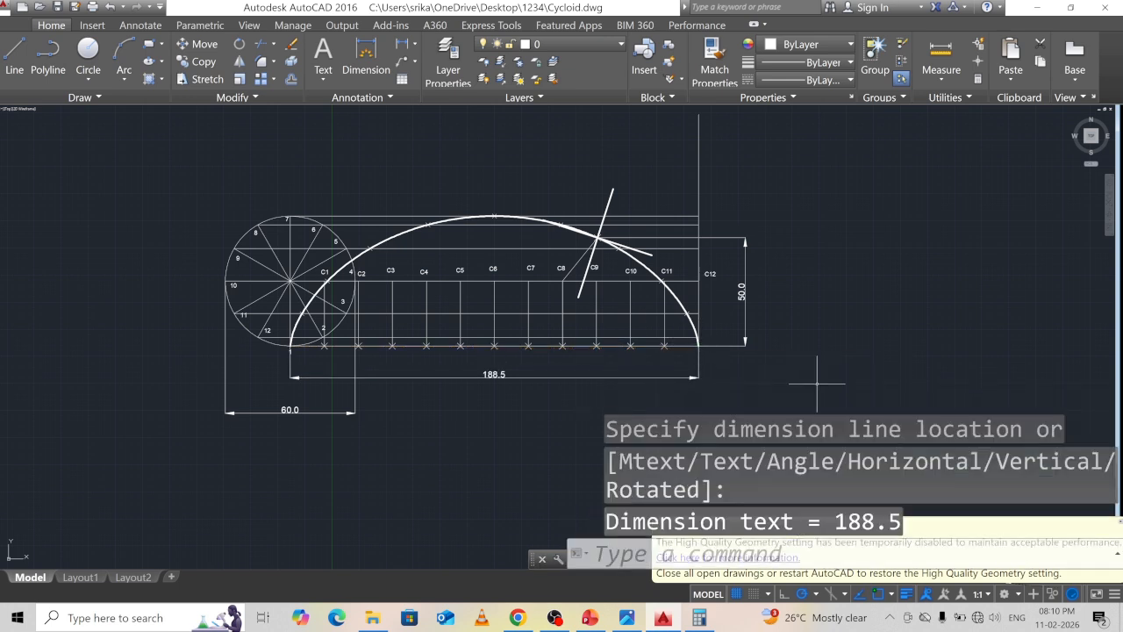
Trim the part of the right-hand vertical line that extends above the uppermost horizontal line
{"action": "mouse_move", "coordinate": [825, 296]}
{"action": "middle_mouse_down"}
{"action": "mouse_move", "coordinate": [802, 298]}
{"action": "mouse_move", "coordinate": [806, 308]}
{"action": "middle_mouse_up"}
{"action": "type", "text": "TR"}
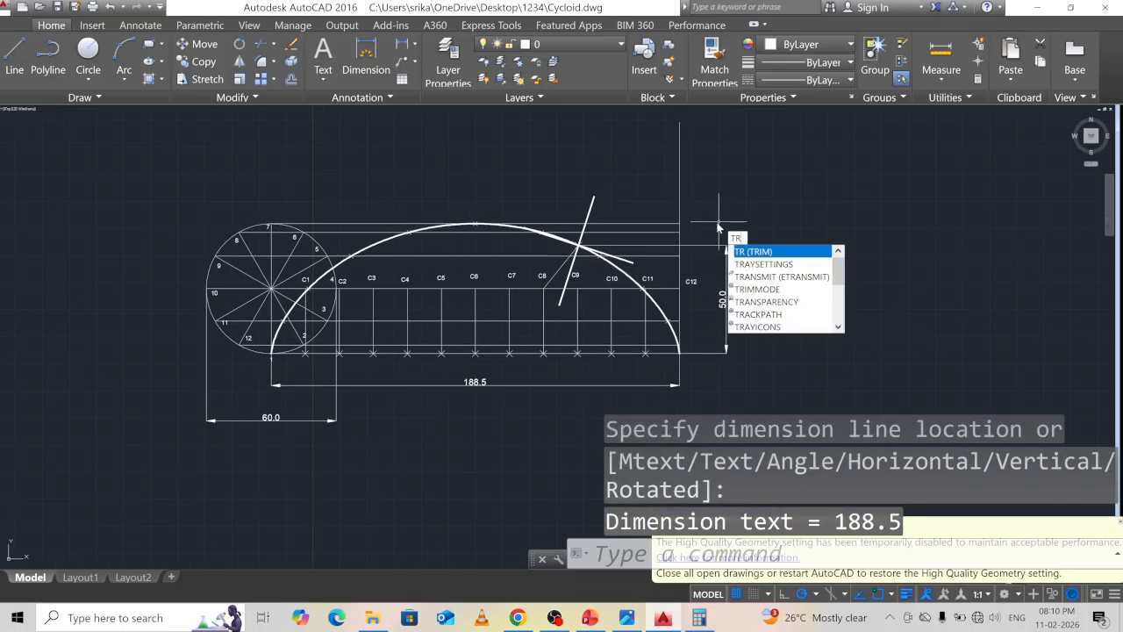
{"action": "key", "text": "Return"}
{"action": "key", "text": "Return"}
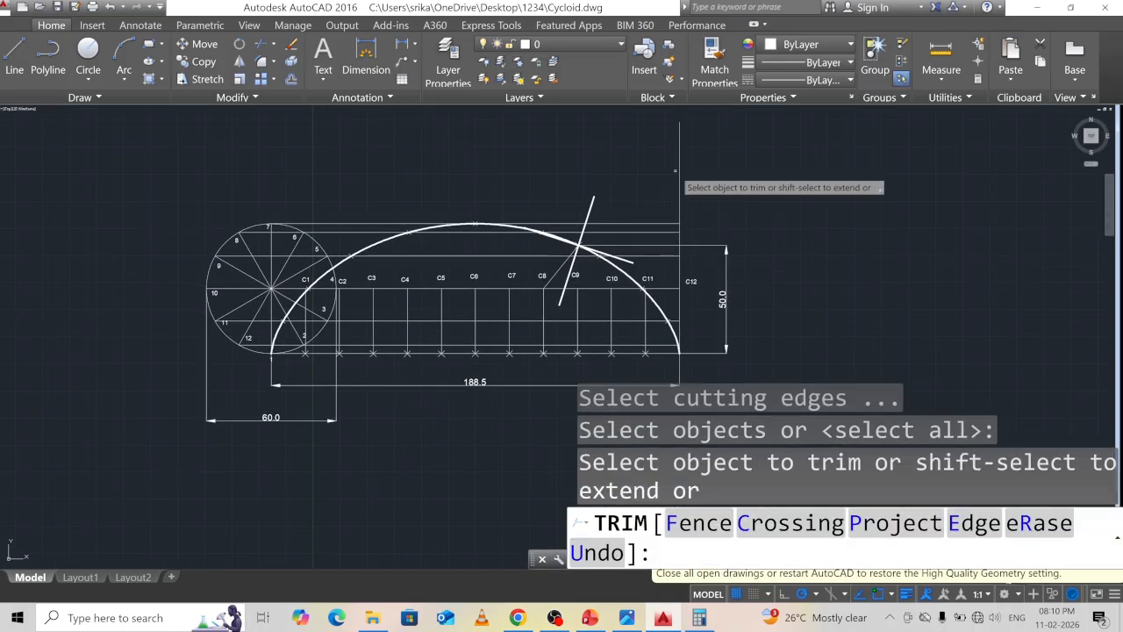
{"action": "left_click", "coordinate": [679, 170]}
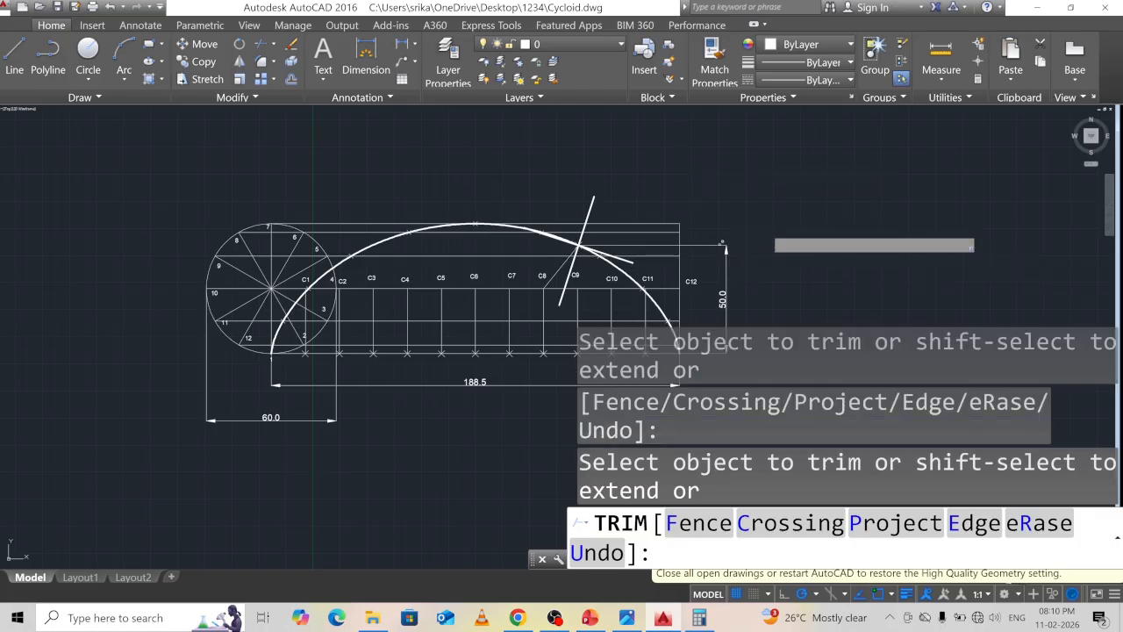
{"action": "key", "text": "Escape"}
{"action": "scroll", "coordinate": [833, 268], "scroll_direction": "down", "scroll_amount": 2}
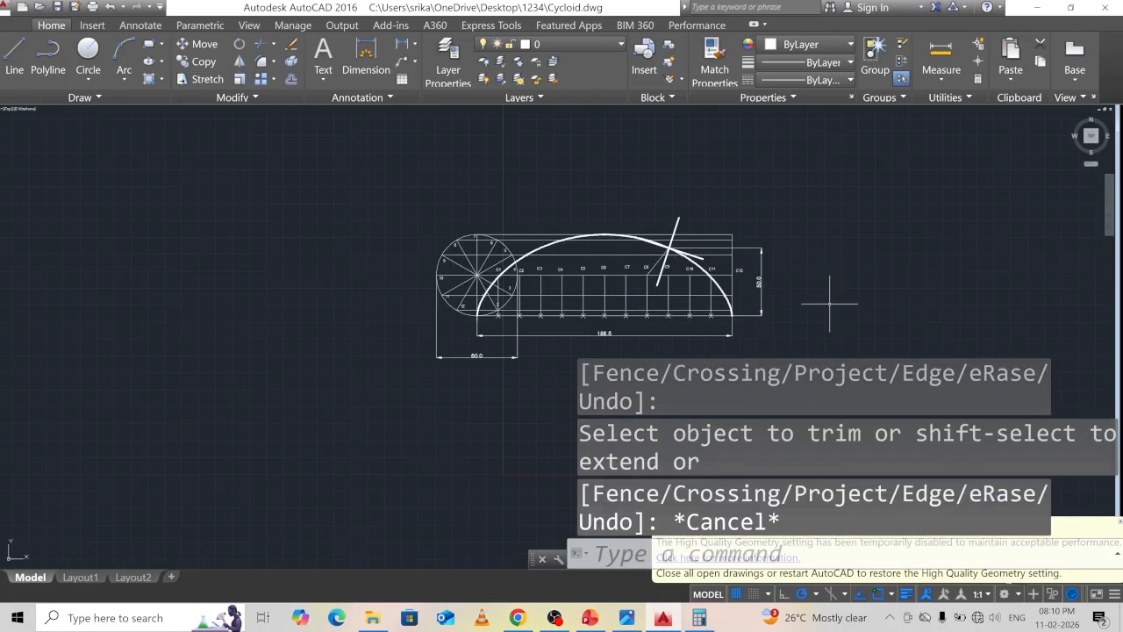
Start single-line text with height 2 and rotation 0, and label the first cycloid point above point 1 as P1
{"action": "scroll", "coordinate": [691, 314], "scroll_direction": "up", "scroll_amount": 2}
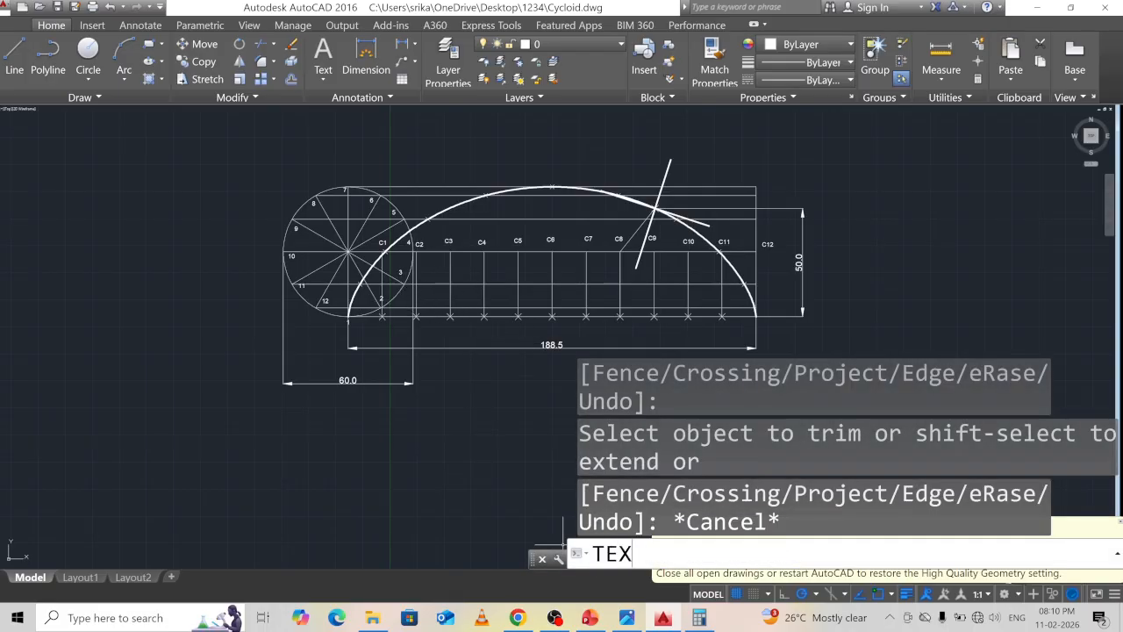
{"action": "key", "text": "Return"}
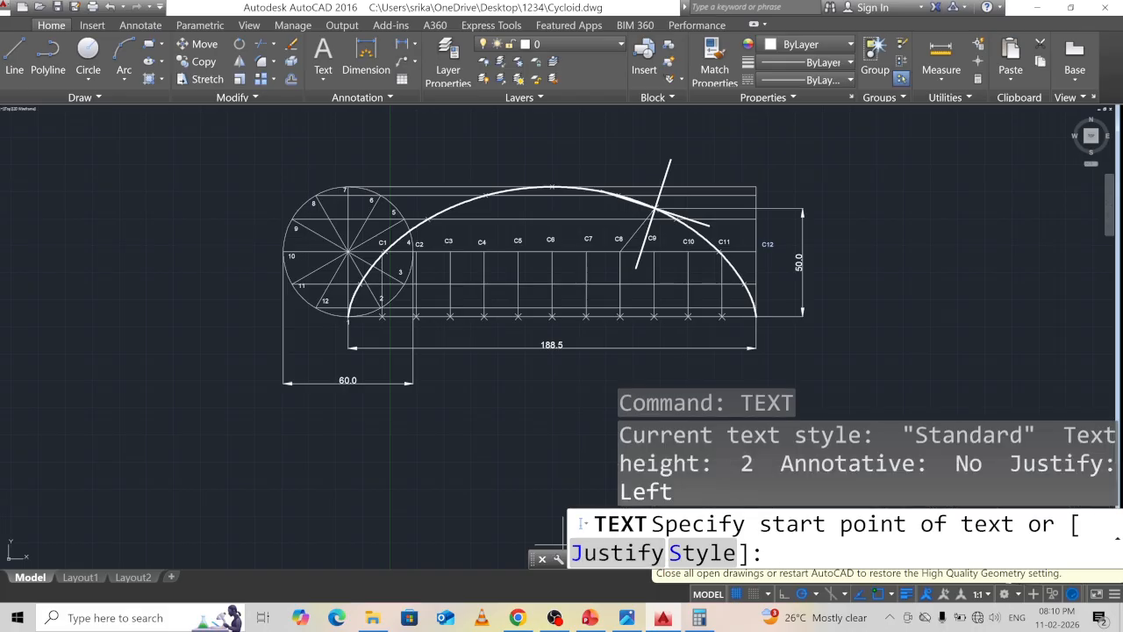
{"action": "left_click", "coordinate": [412, 480]}
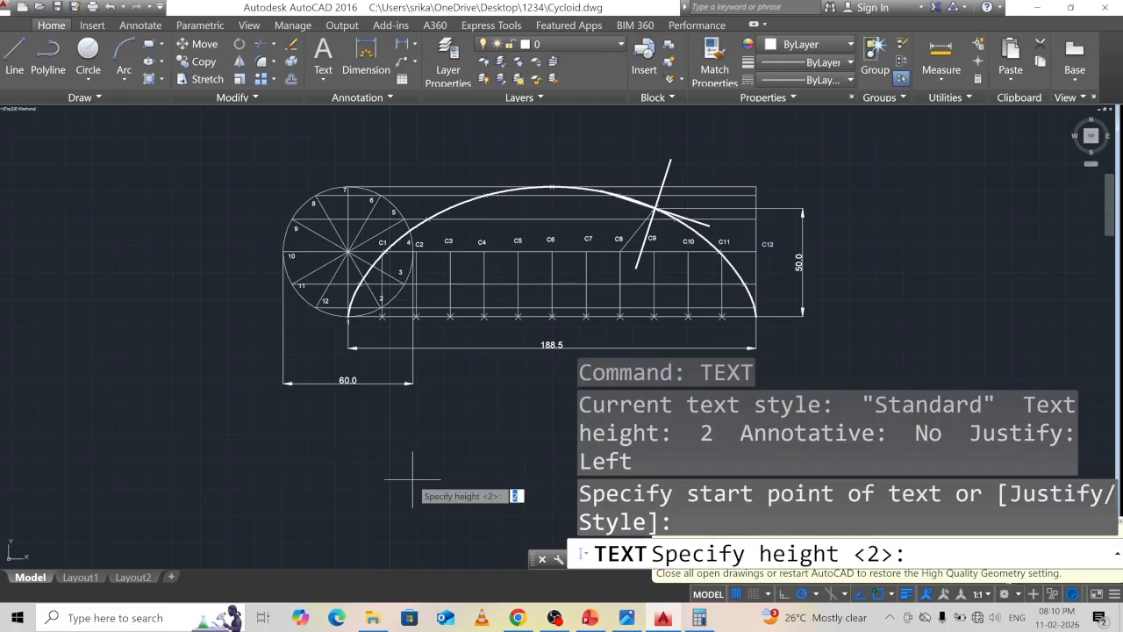
{"action": "key", "text": "Return"}
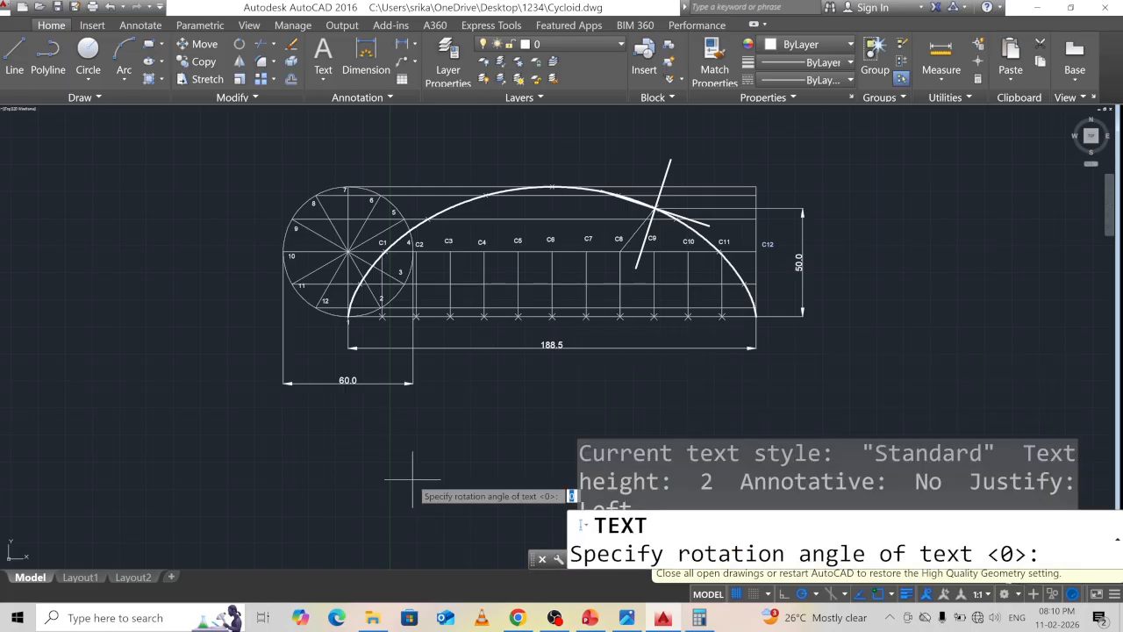
{"action": "key", "text": "Return"}
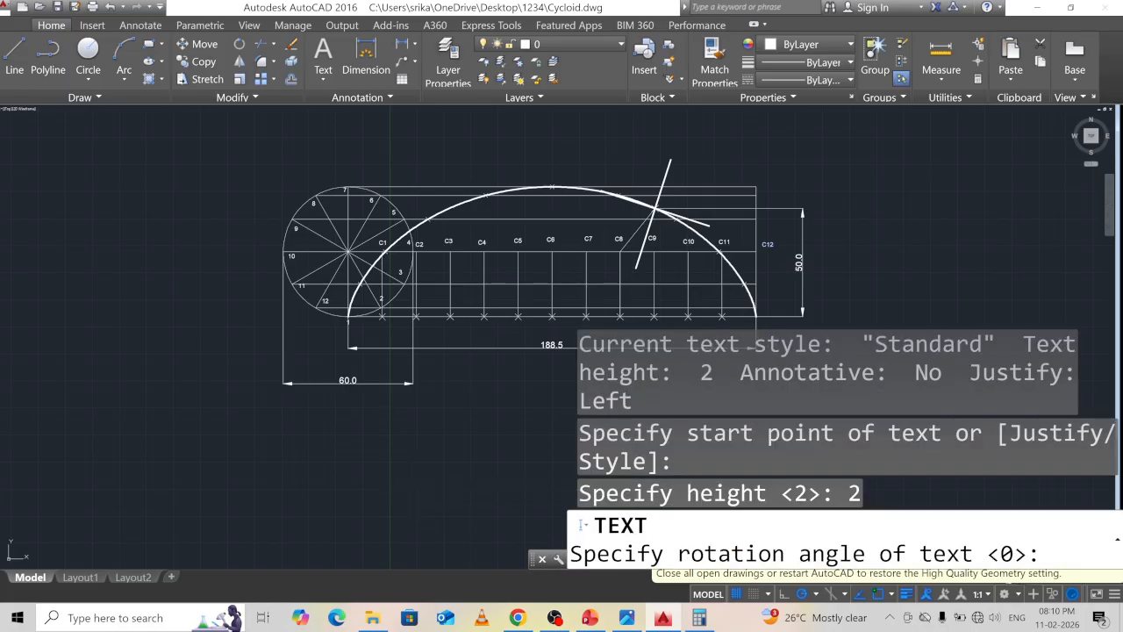
{"action": "scroll", "coordinate": [380, 322], "scroll_direction": "up", "scroll_amount": 2}
{"action": "scroll", "coordinate": [379, 326], "scroll_direction": "up", "scroll_amount": 4}
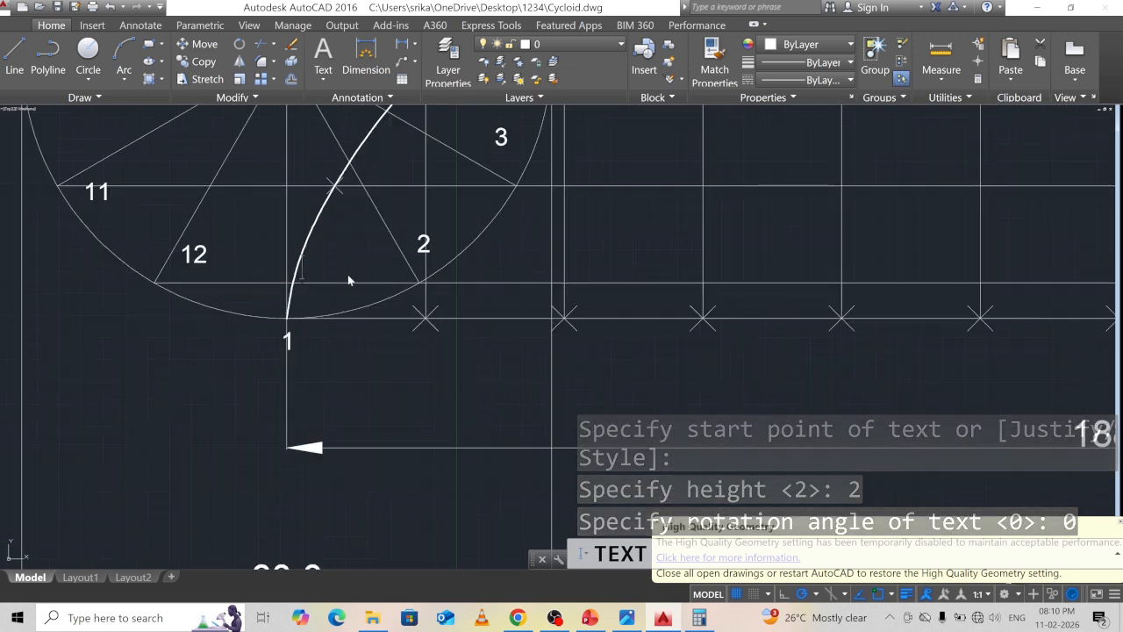
{"action": "type", "text": "P1"}
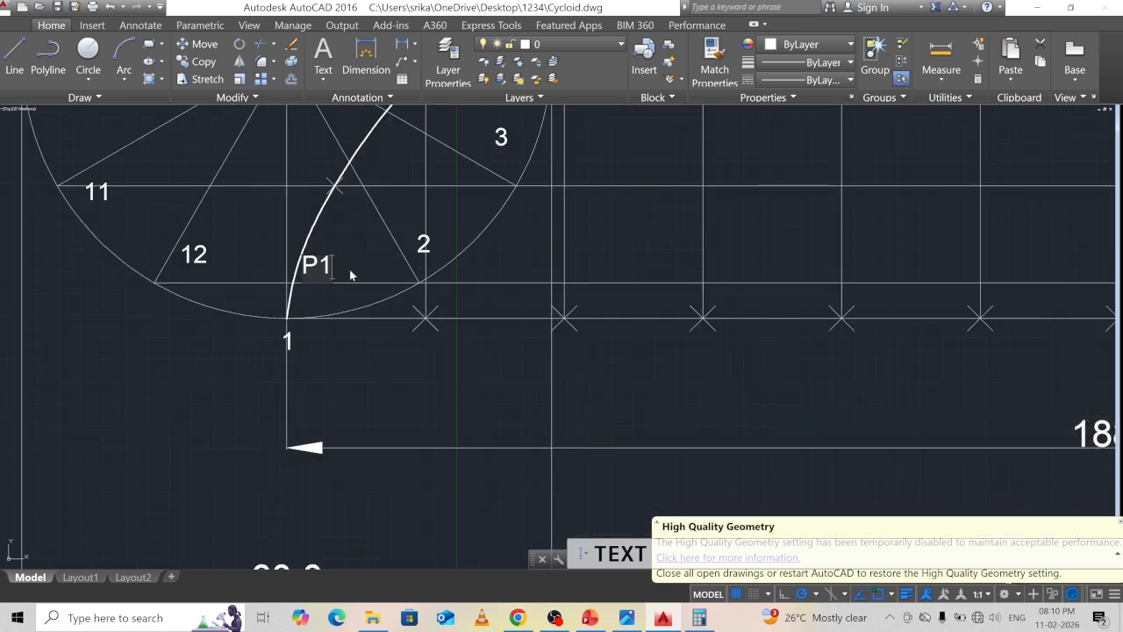
Label the next two marked points up the left side of the cycloid P2 and P3
{"action": "scroll", "coordinate": [350, 270], "scroll_direction": "up", "scroll_amount": 4}
{"action": "scroll", "coordinate": [349, 269], "scroll_direction": "down", "scroll_amount": 8}
{"action": "scroll", "coordinate": [349, 237], "scroll_direction": "up", "scroll_amount": 2}
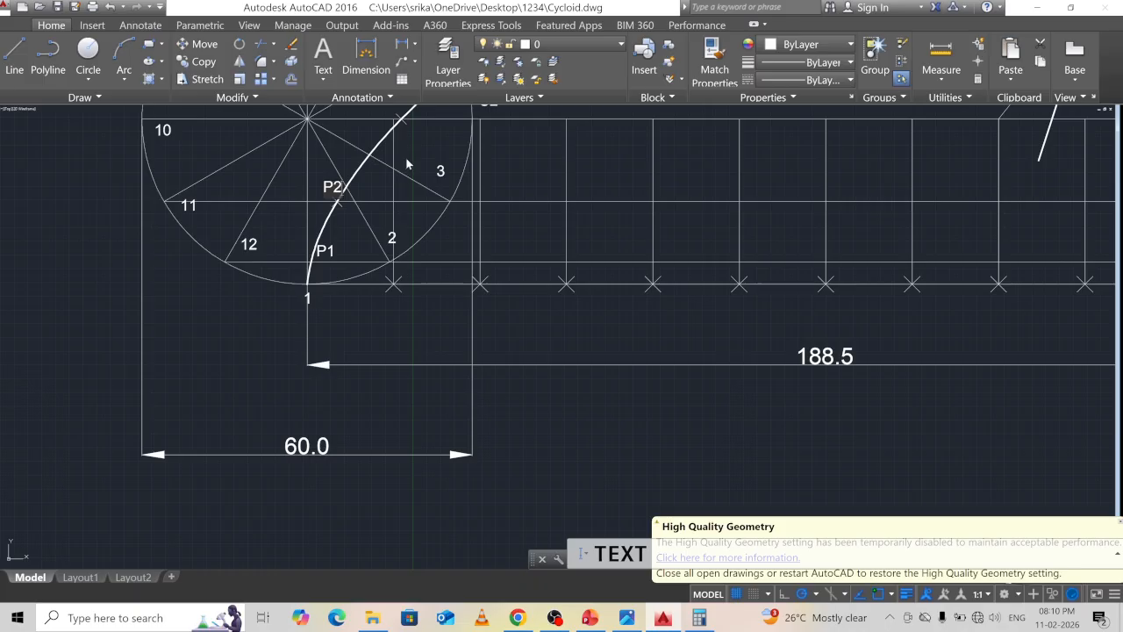
{"action": "middle_click_drag", "start_coordinate": [406, 164], "coordinate": [252, 388]}
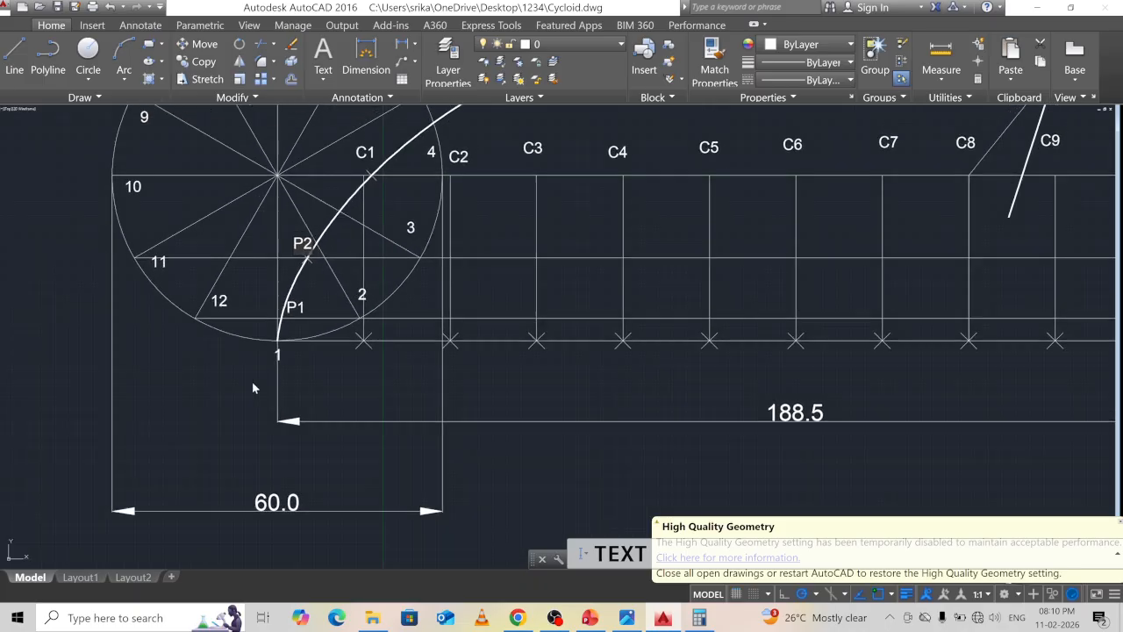
{"action": "left_click", "coordinate": [378, 198]}
{"action": "type", "text": "P3"}
{"action": "middle_click_drag", "start_coordinate": [462, 177], "coordinate": [445, 219]}
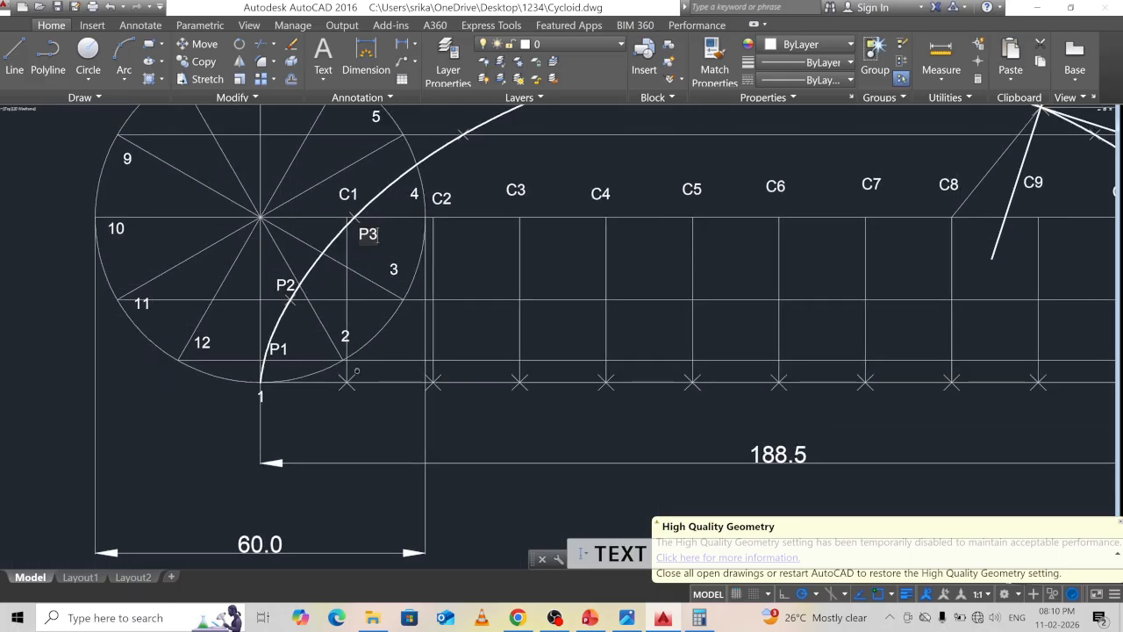
Label the remaining points along the cycloid P4 to P12 in order, ending with P12 at the curve's right end
{"action": "scroll", "coordinate": [475, 211], "scroll_direction": "down", "scroll_amount": 2}
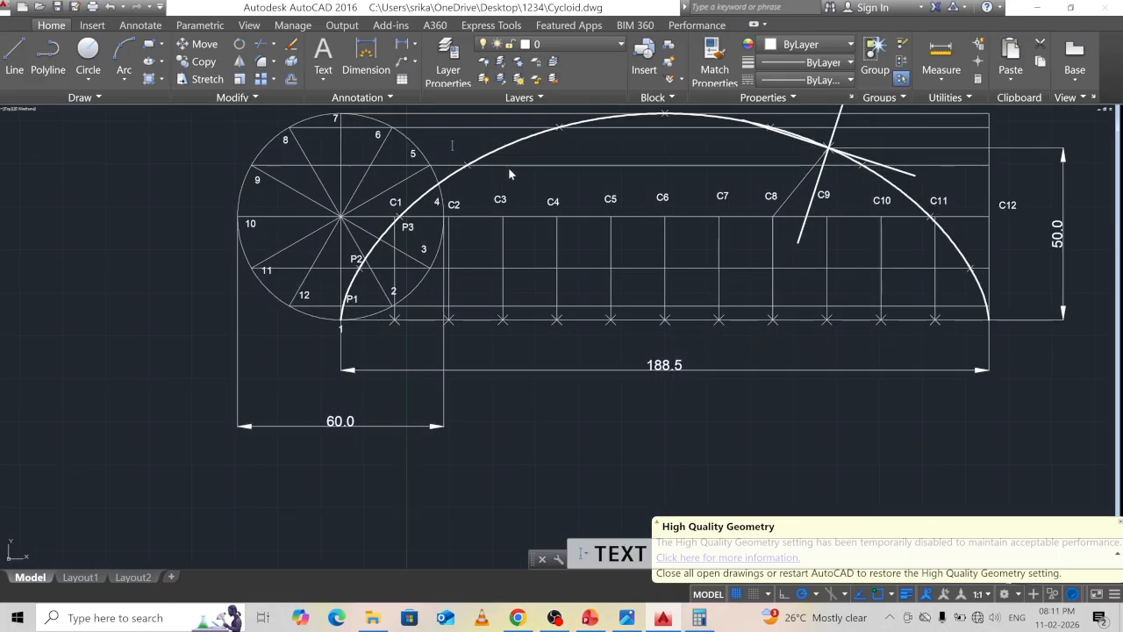
{"action": "type", "text": "P4"}
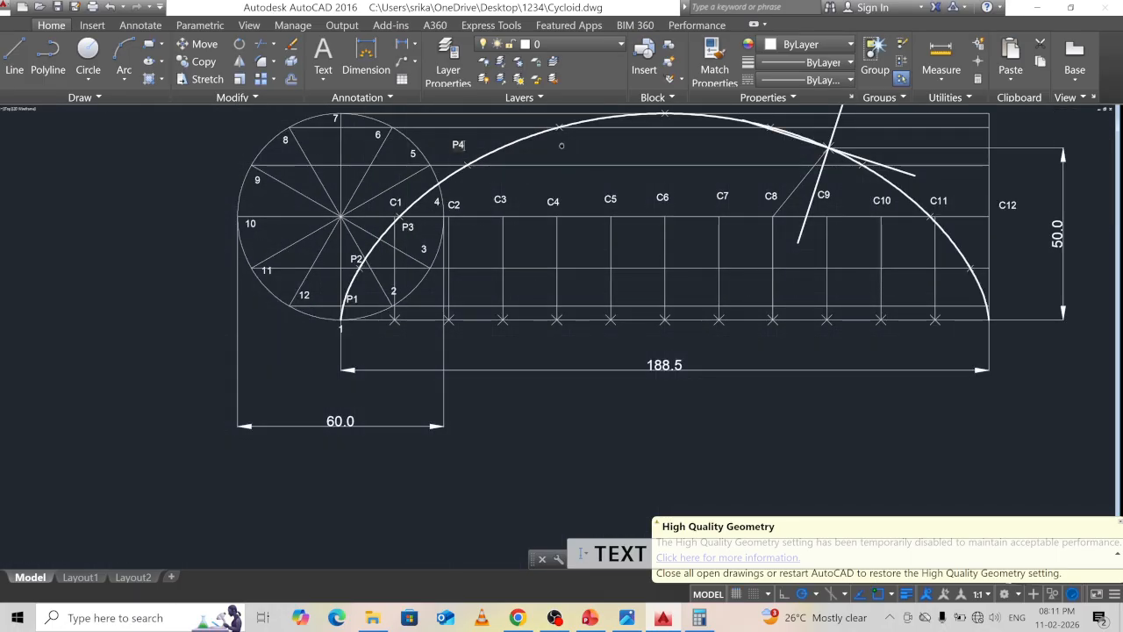
{"action": "middle_click_drag", "start_coordinate": [510, 175], "coordinate": [475, 204]}
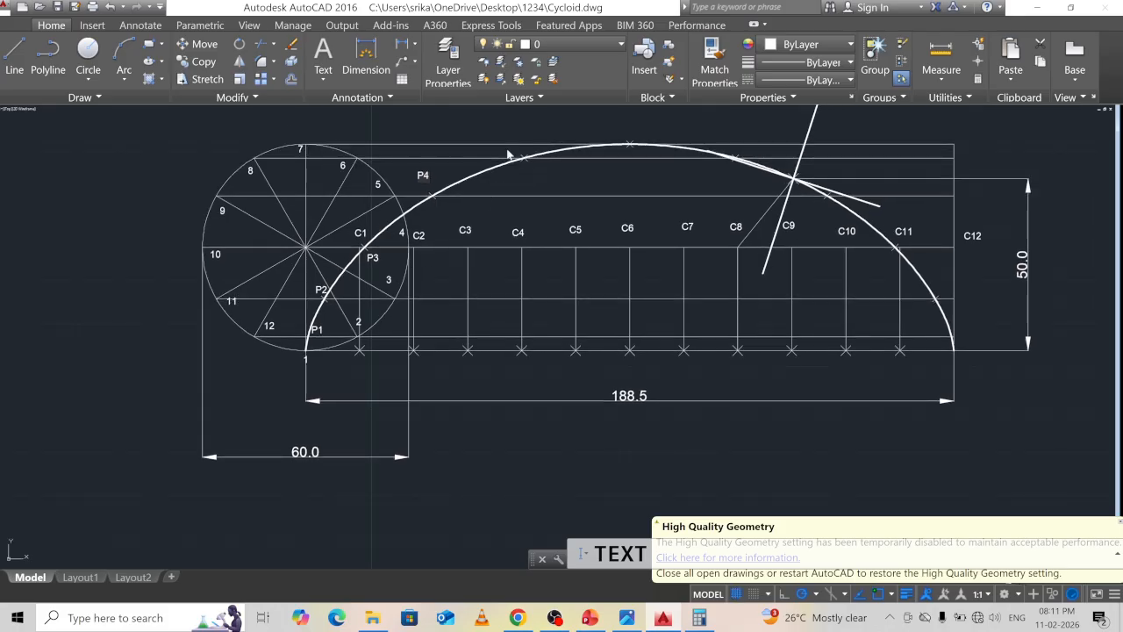
{"action": "type", "text": "P5"}
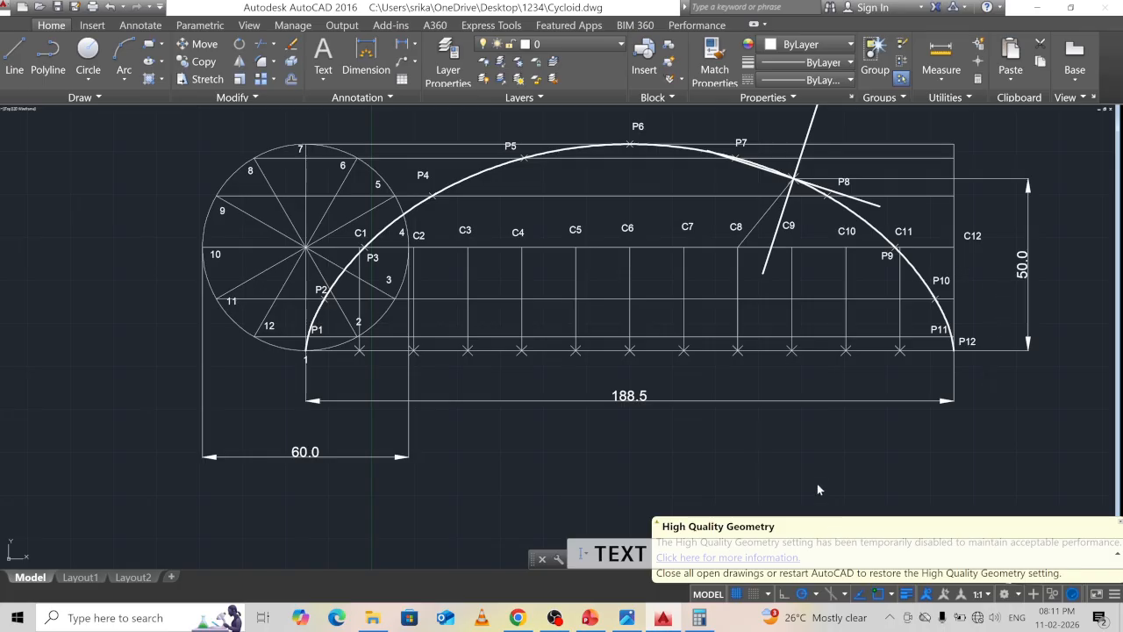
{"action": "key", "text": "Escape"}
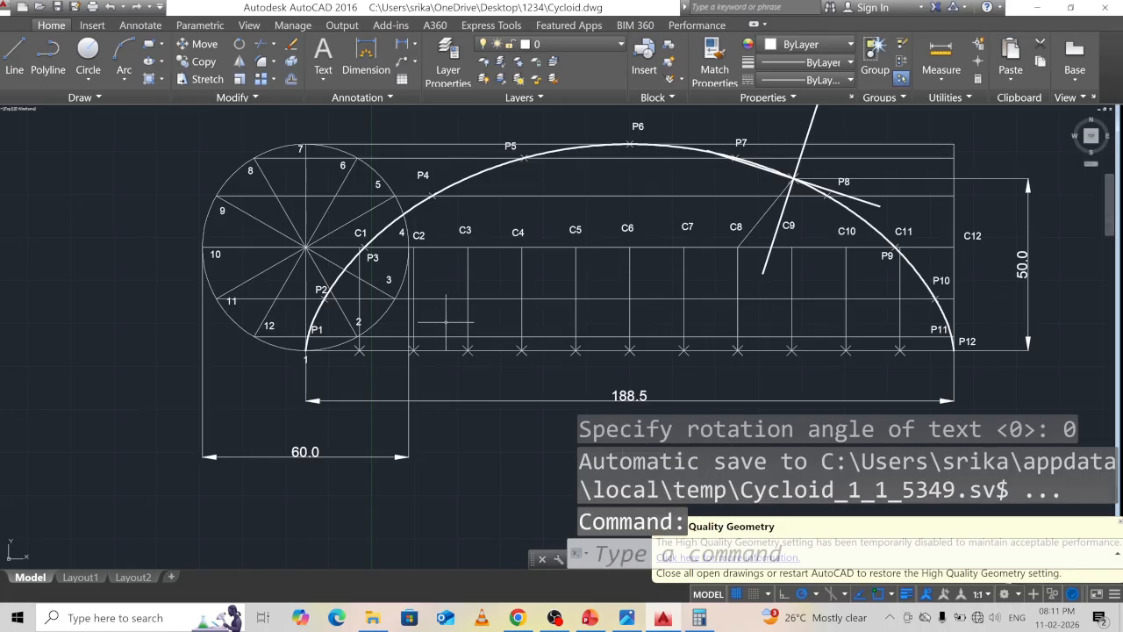
Draw a rectangular border about 287 wide around the whole cycloid drawing, enclosing all its dimensions
{"action": "mouse_move", "coordinate": [532, 290]}
{"action": "middle_mouse_down"}
{"action": "mouse_move", "coordinate": [417, 300]}
{"action": "mouse_move", "coordinate": [409, 316]}
{"action": "middle_mouse_up"}
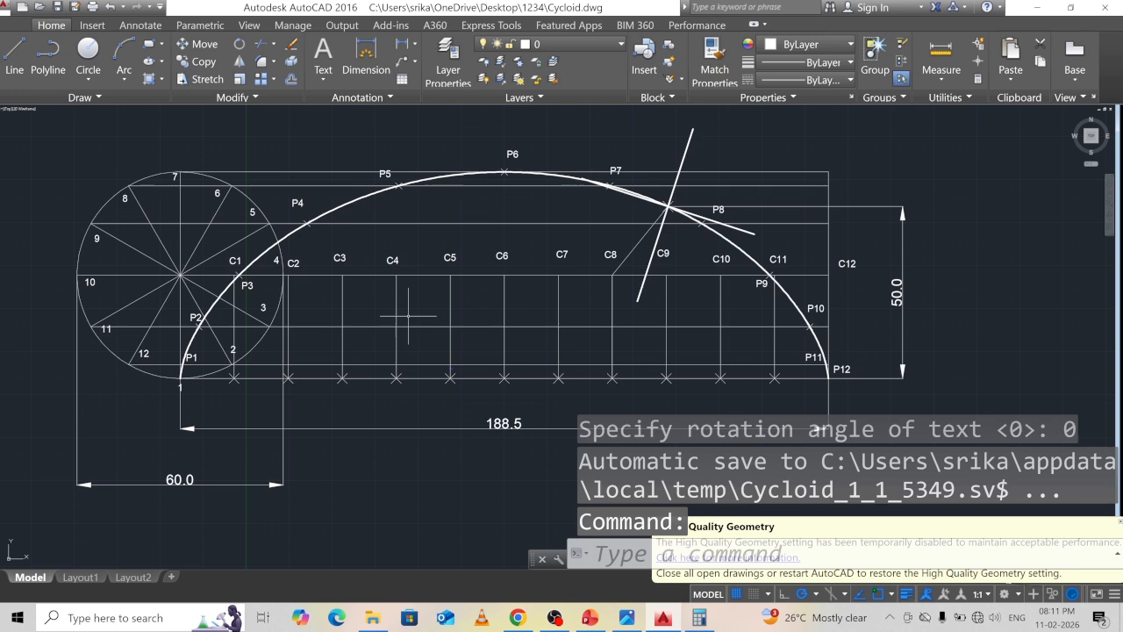
{"action": "scroll", "coordinate": [409, 316], "scroll_direction": "down", "scroll_amount": 3}
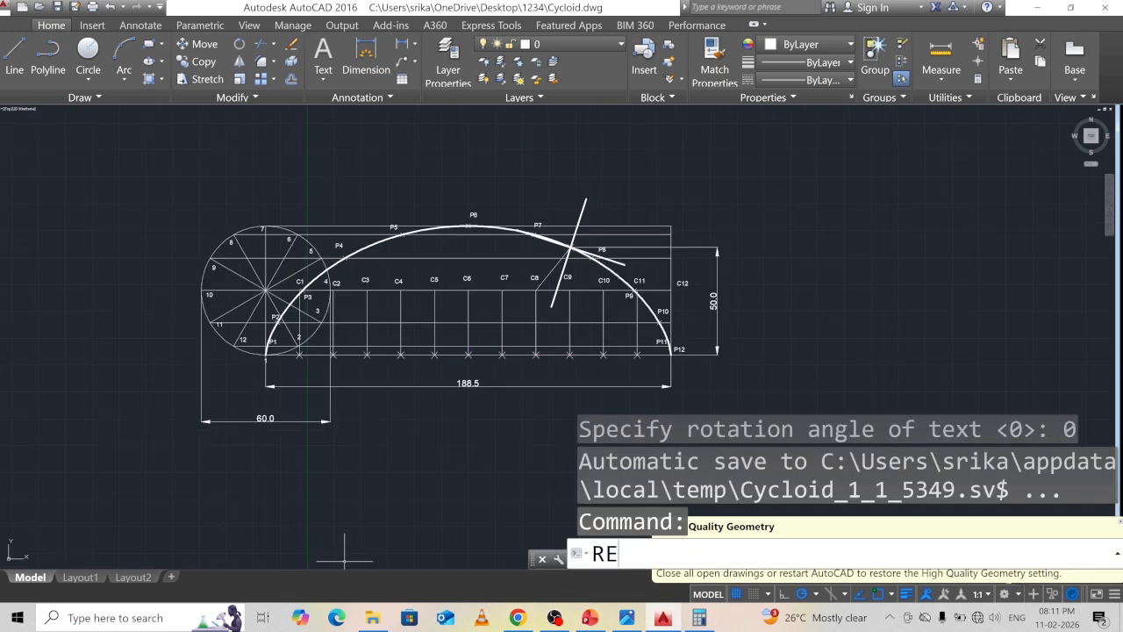
{"action": "type", "text": "REC"}
{"action": "key", "text": "Return"}
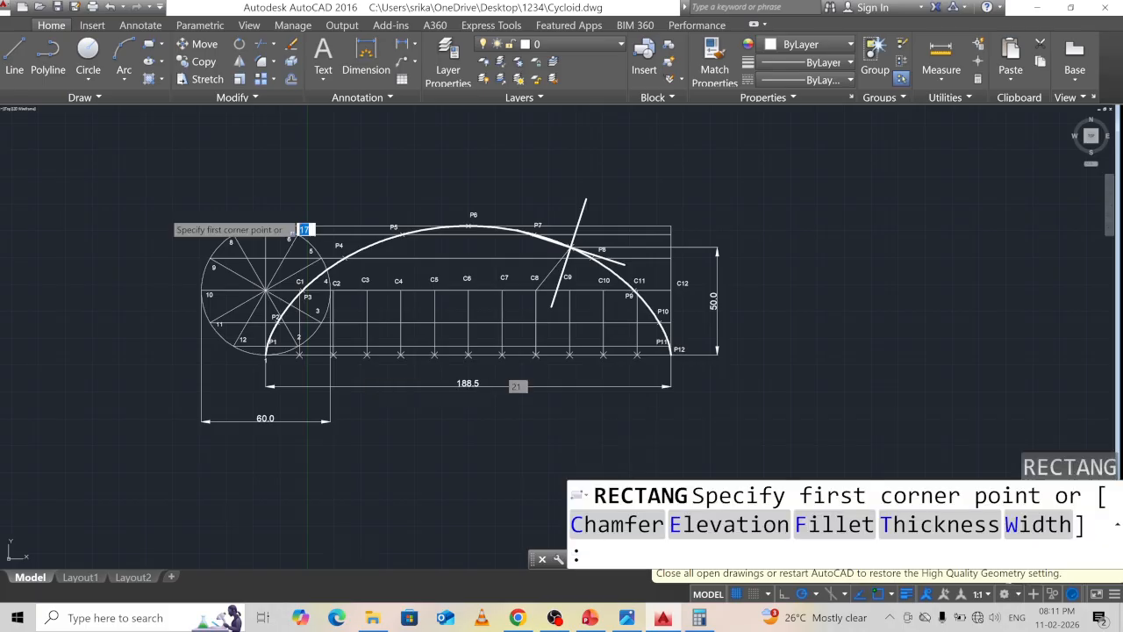
{"action": "left_click", "coordinate": [128, 186]}
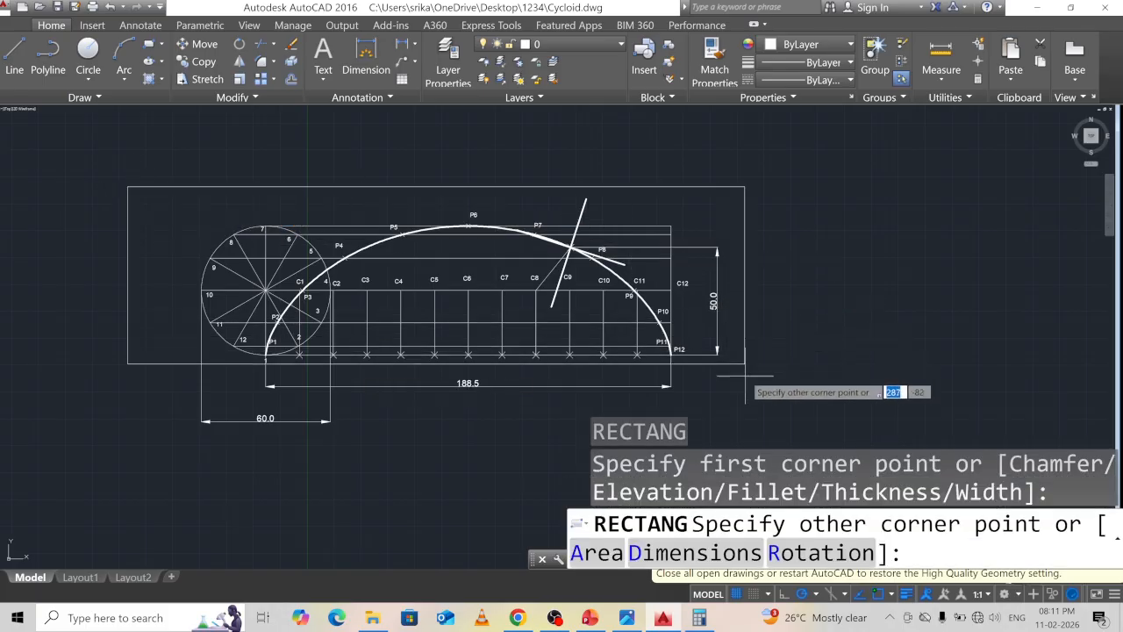
{"action": "left_click", "coordinate": [746, 441]}
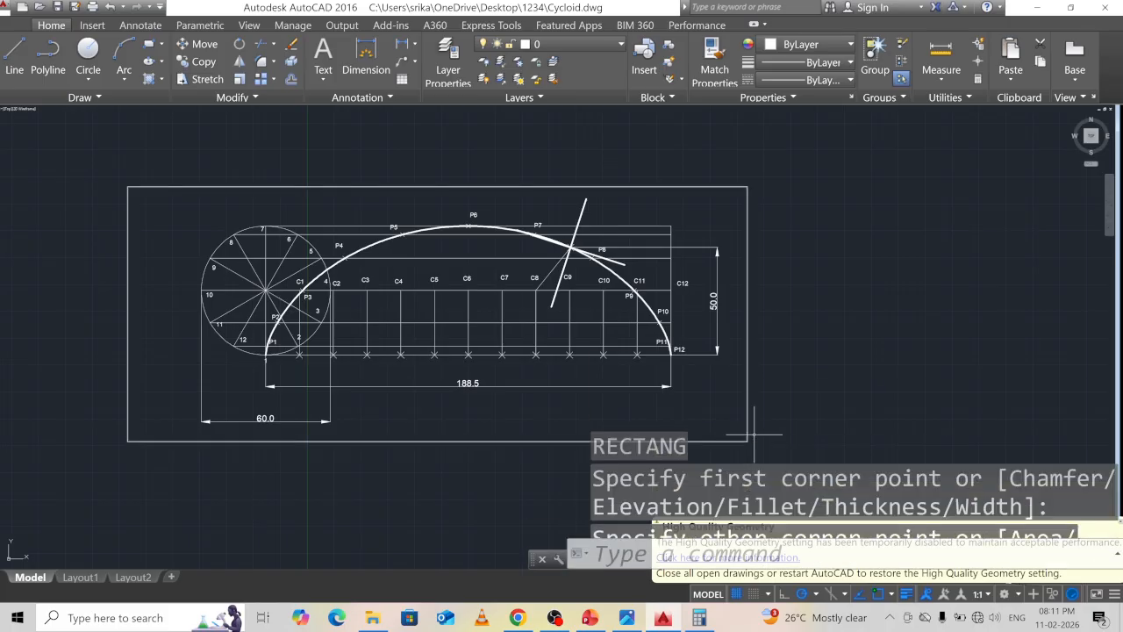